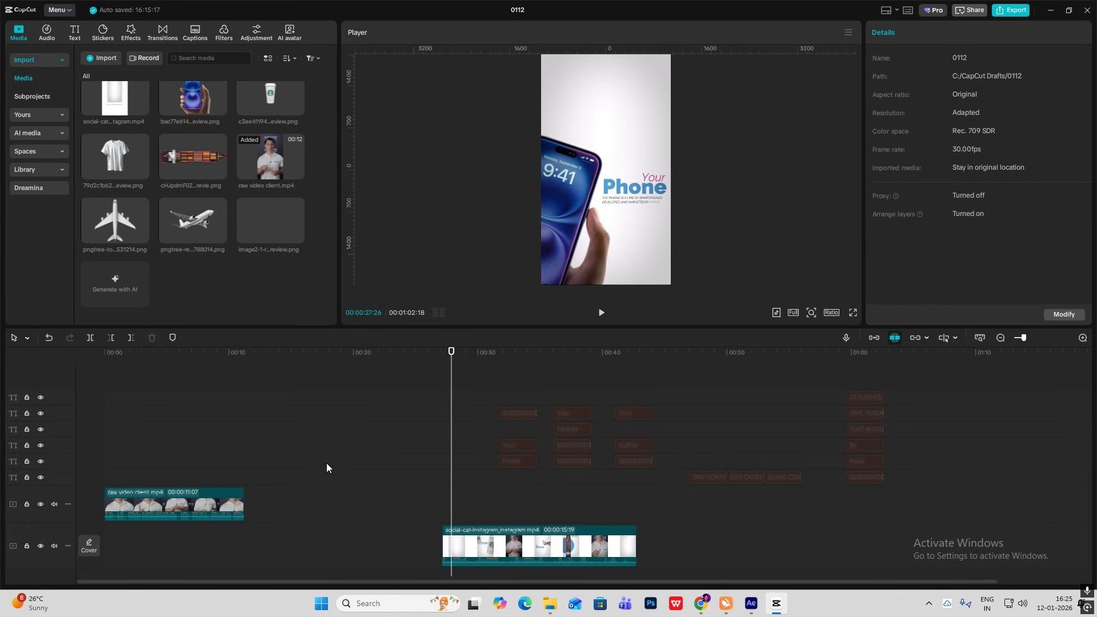
- Scrub through the raw client clip and the phone scene of the reference video to compare them
{"action": "left_click", "coordinate": [108, 422]}
{"action": "left_click_drag", "start_coordinate": [107, 422], "coordinate": [209, 417]}
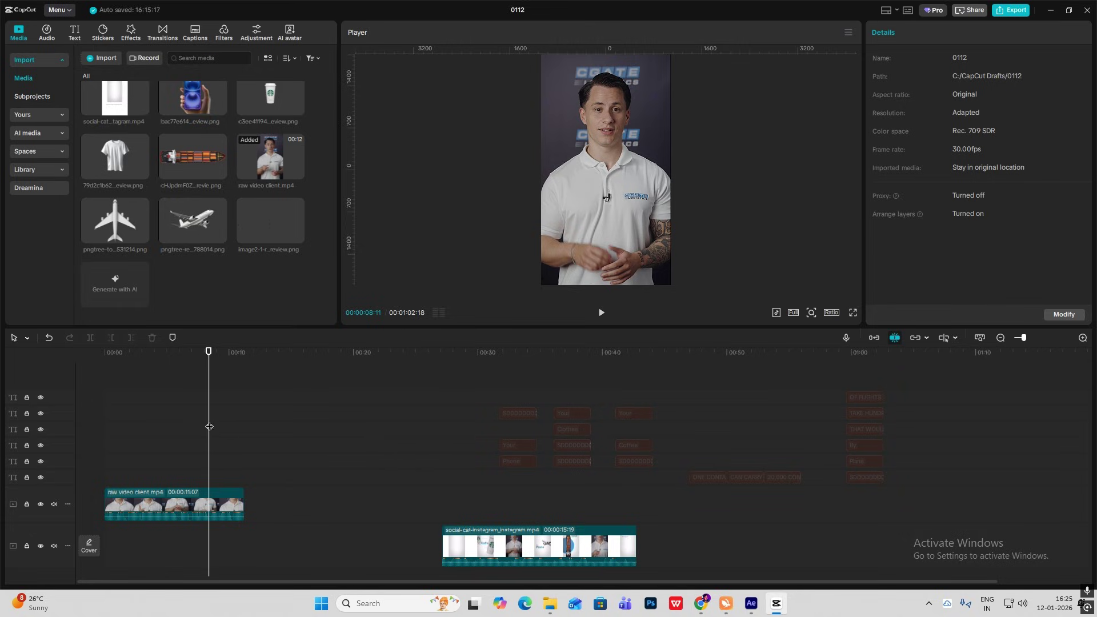
{"action": "left_click_drag", "start_coordinate": [178, 420], "coordinate": [245, 453]}
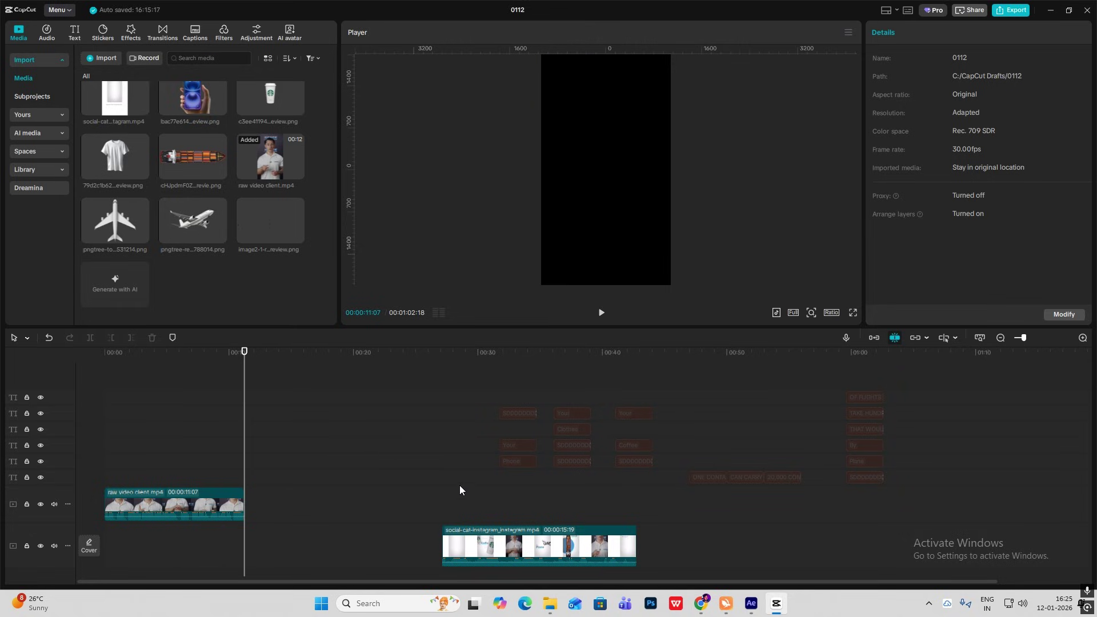
{"action": "left_click_drag", "start_coordinate": [460, 490], "coordinate": [452, 490]}
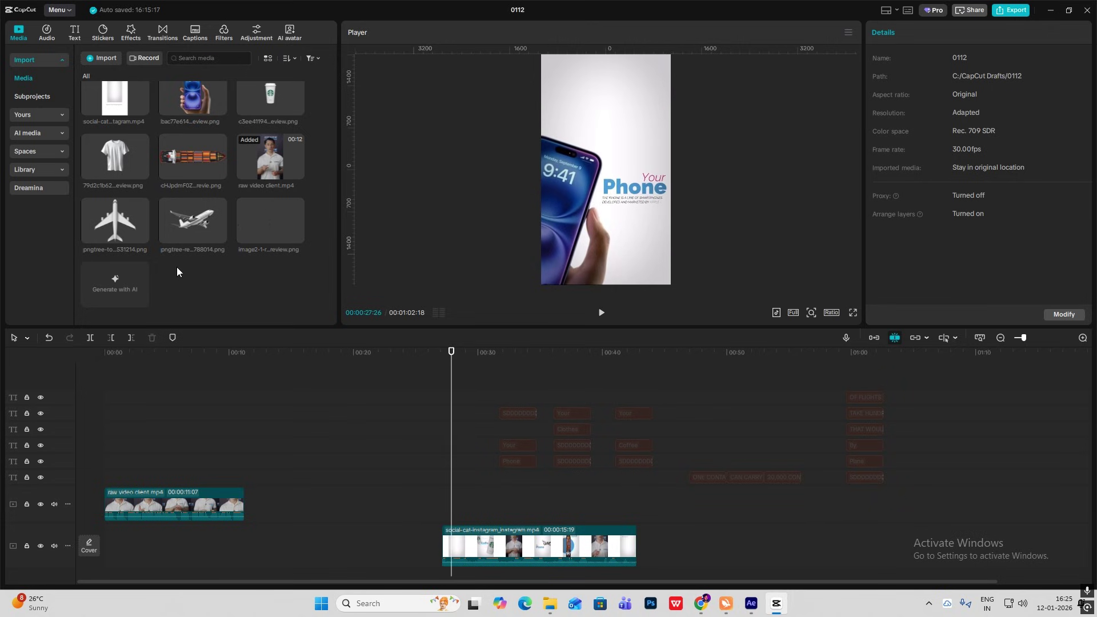
- Add a default text clip above the raw client video and stretch it to cover the video's full length
{"action": "left_click", "coordinate": [74, 43]}
{"action": "left_click_drag", "start_coordinate": [105, 76], "coordinate": [246, 441]}
{"action": "left_click", "coordinate": [122, 426]}
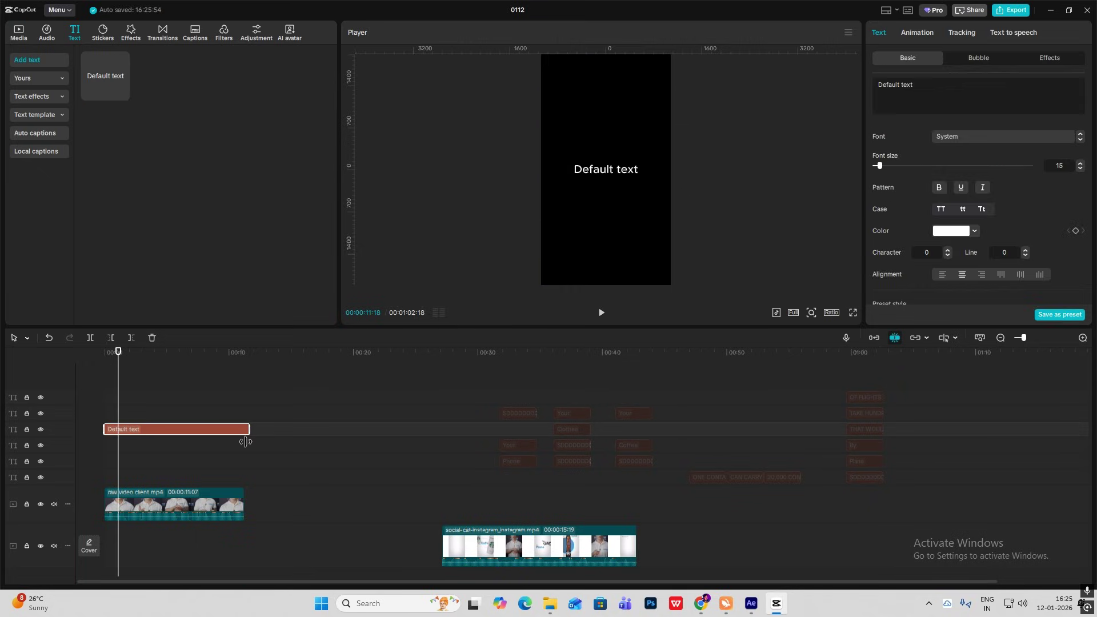
- Replace the default text with a ■ symbol at font size 250 and scale it up to fill the whole frame
{"action": "key", "text": "super+period"}
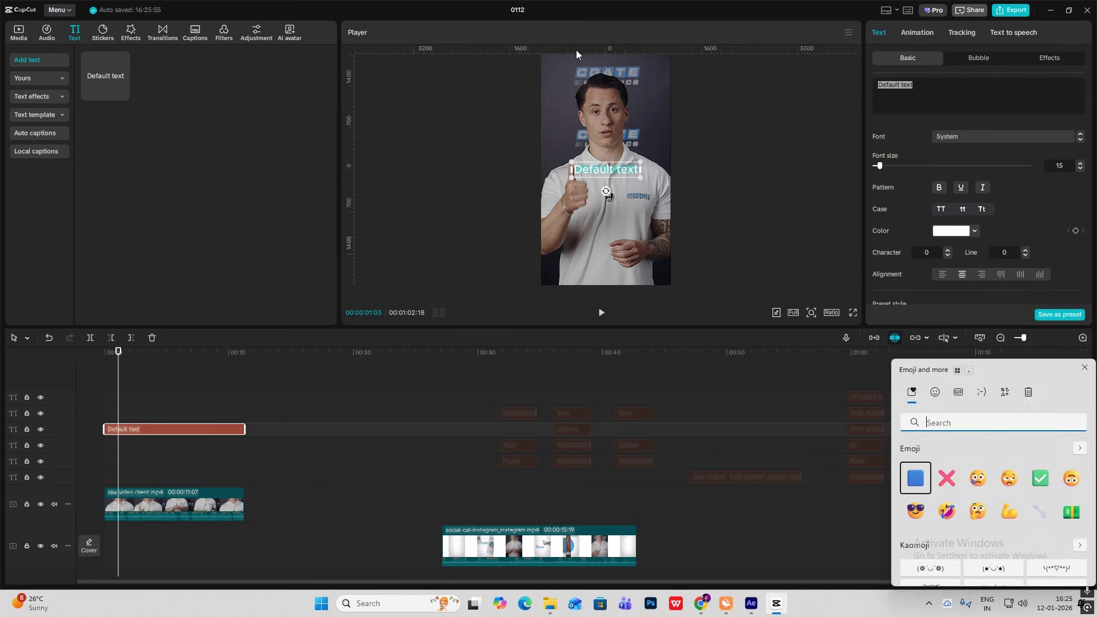
{"action": "left_click", "coordinate": [1006, 394]}
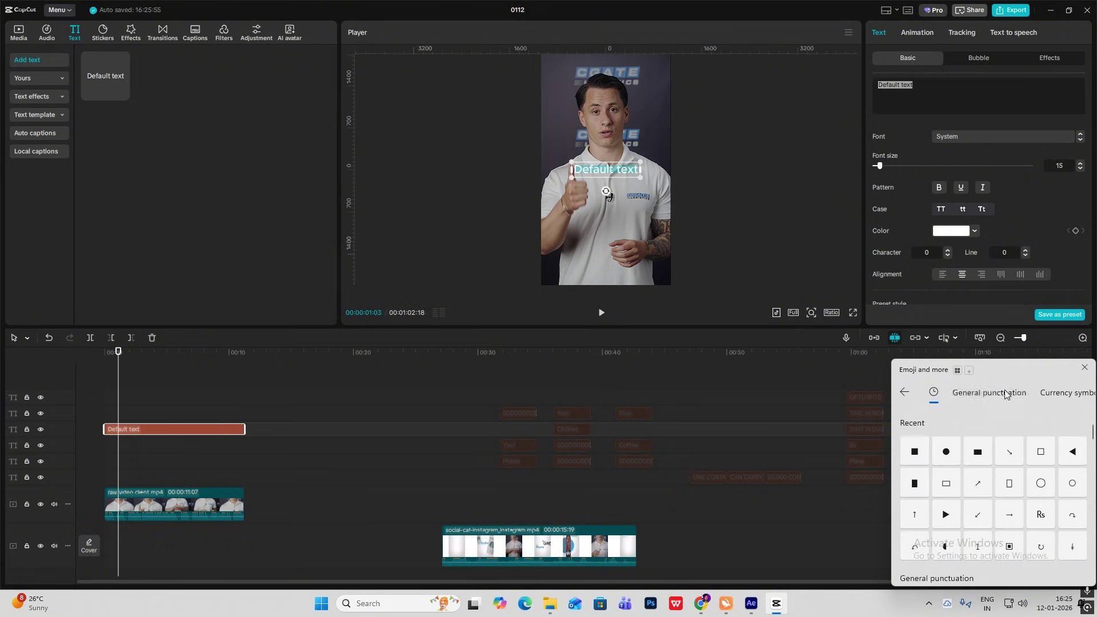
{"action": "left_click", "coordinate": [915, 452]}
{"action": "left_click_drag", "start_coordinate": [880, 165], "coordinate": [1006, 166]}
{"action": "scroll", "coordinate": [927, 214], "scroll_direction": "down", "scroll_amount": 4}
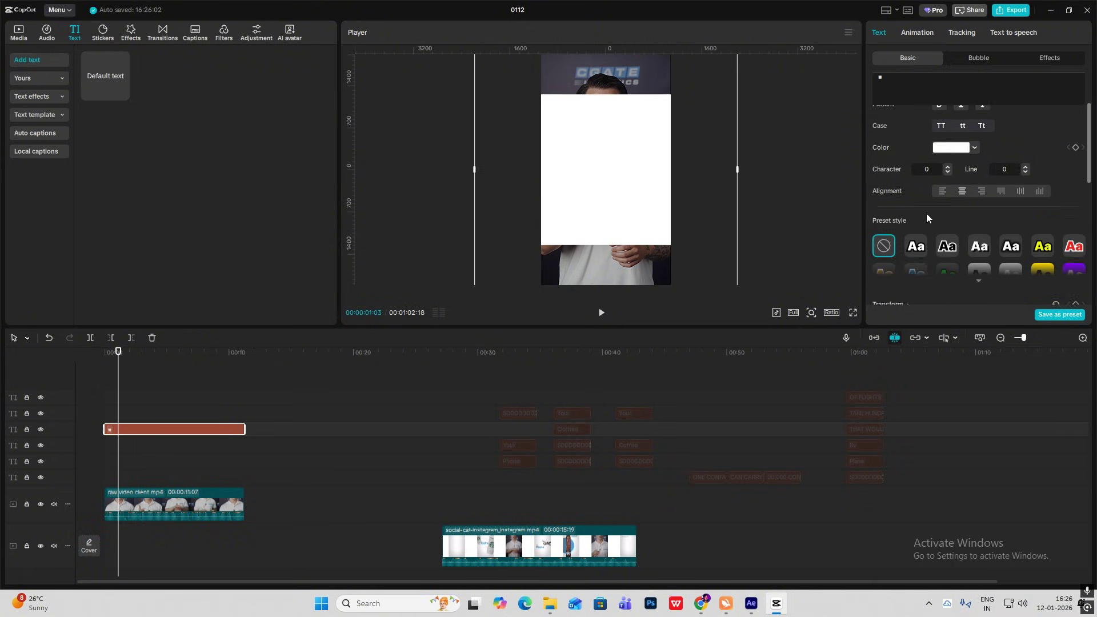
{"action": "left_click_drag", "start_coordinate": [902, 203], "coordinate": [934, 207]}
- Change the square's fill color to light grey D9D9D9
{"action": "scroll", "coordinate": [922, 208], "scroll_direction": "up", "scroll_amount": 1}
{"action": "scroll", "coordinate": [923, 207], "scroll_direction": "up", "scroll_amount": 3}
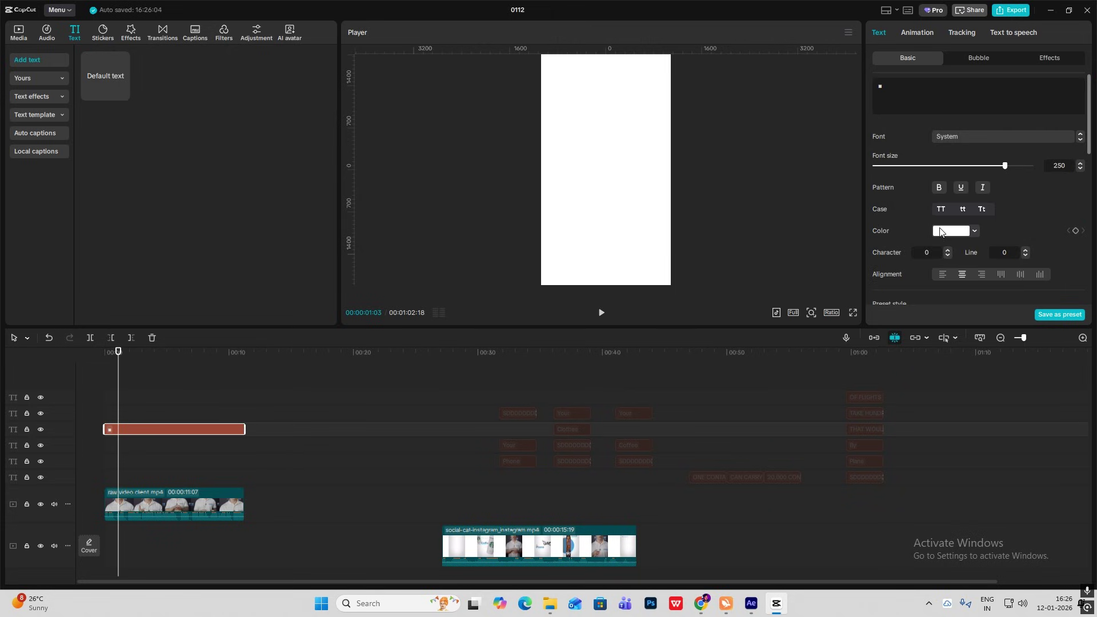
{"action": "left_click", "coordinate": [952, 231]}
{"action": "left_click_drag", "start_coordinate": [909, 252], "coordinate": [891, 256]}
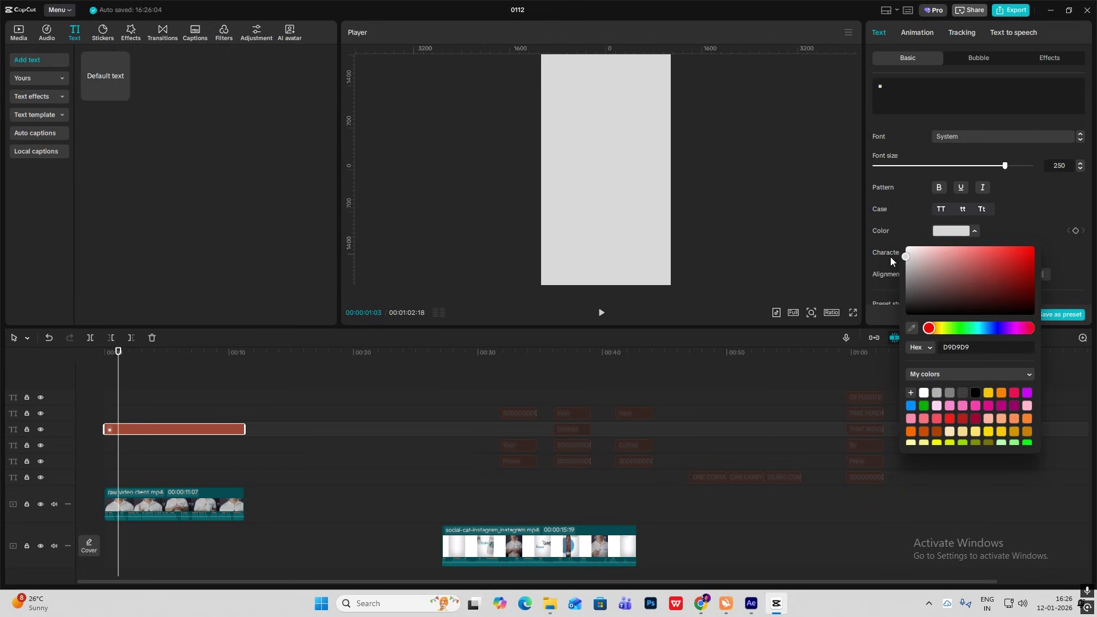
- Check the reference phone scene and place the phone-in-hand image at the timeline start, above the grey background
{"action": "left_click", "coordinate": [452, 512]}
{"action": "left_click_drag", "start_coordinate": [452, 512], "coordinate": [447, 513]}
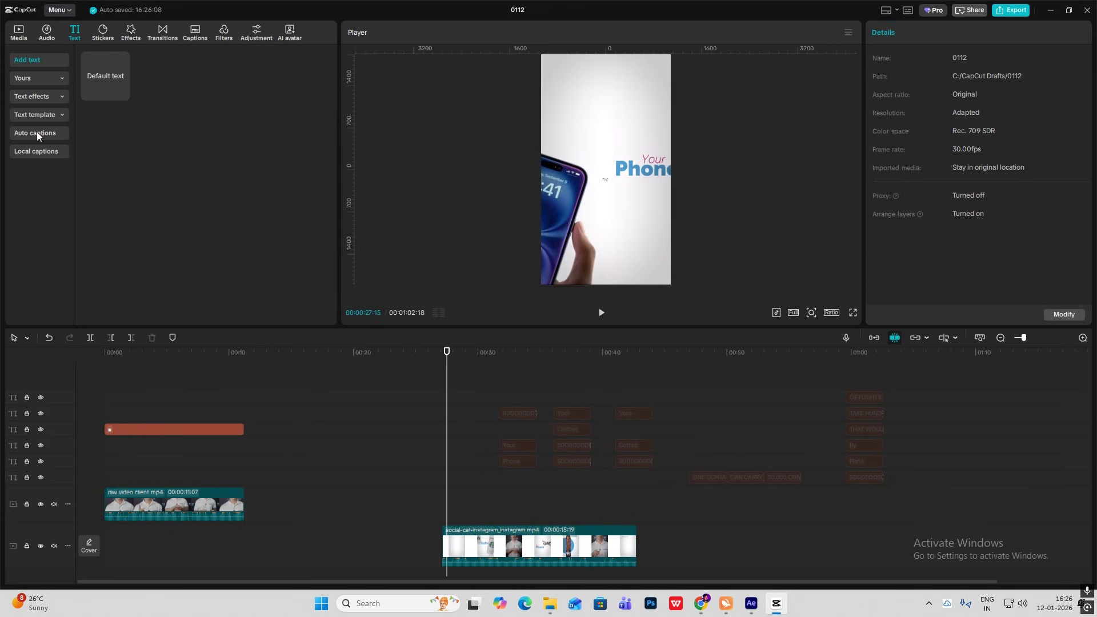
{"action": "left_click", "coordinate": [11, 33]}
{"action": "scroll", "coordinate": [180, 208], "scroll_direction": "up", "scroll_amount": 1}
{"action": "left_click_drag", "start_coordinate": [207, 127], "coordinate": [114, 394]}
{"action": "left_click", "coordinate": [120, 378]}
{"action": "left_click", "coordinate": [120, 408]}
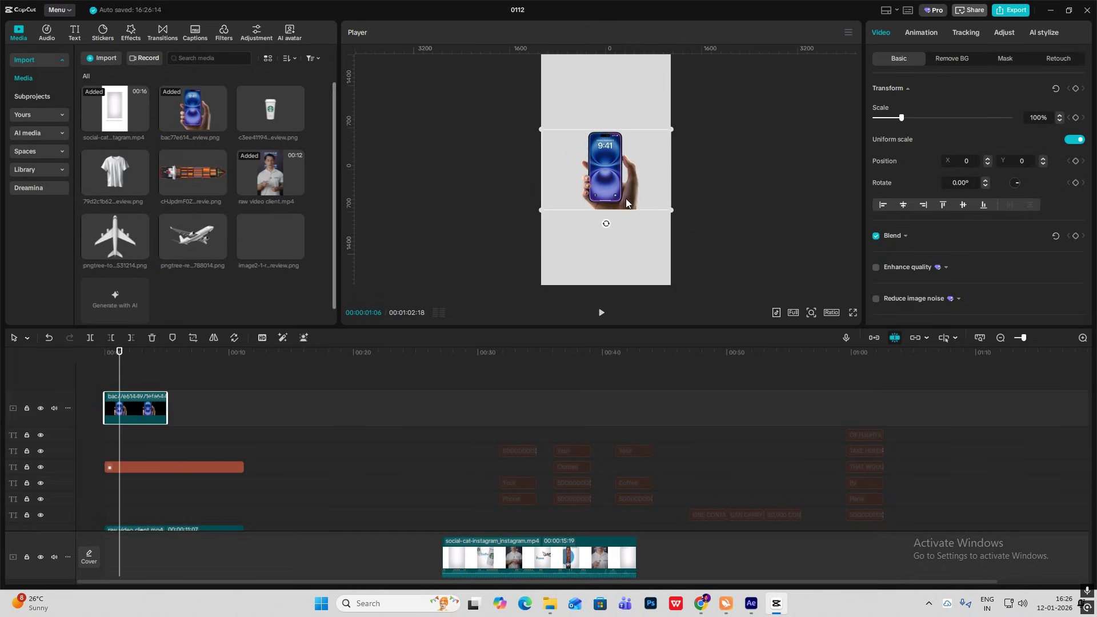
- Rotate the phone image to about 12.56°, scale it to about 205% and position it at the frame's lower-left, around X -1009, Y -908
{"action": "left_click_drag", "start_coordinate": [606, 224], "coordinate": [598, 225]}
{"action": "left_click_drag", "start_coordinate": [672, 227], "coordinate": [735, 278]}
{"action": "left_click_drag", "start_coordinate": [631, 206], "coordinate": [584, 370]}
- Move the three prepared phone title clips, Your, Phone and the small description, to the timeline start above the phone image
{"action": "left_click", "coordinate": [448, 513]}
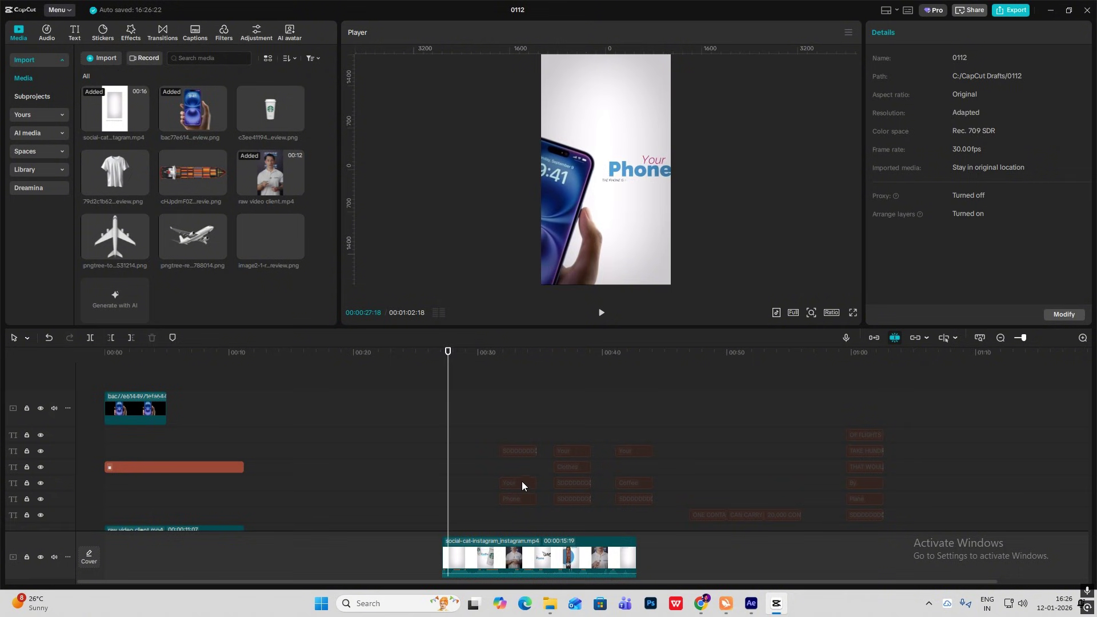
{"action": "scroll", "coordinate": [522, 427], "scroll_direction": "down", "scroll_amount": 1}
{"action": "left_click_drag", "start_coordinate": [524, 399], "coordinate": [522, 482]}
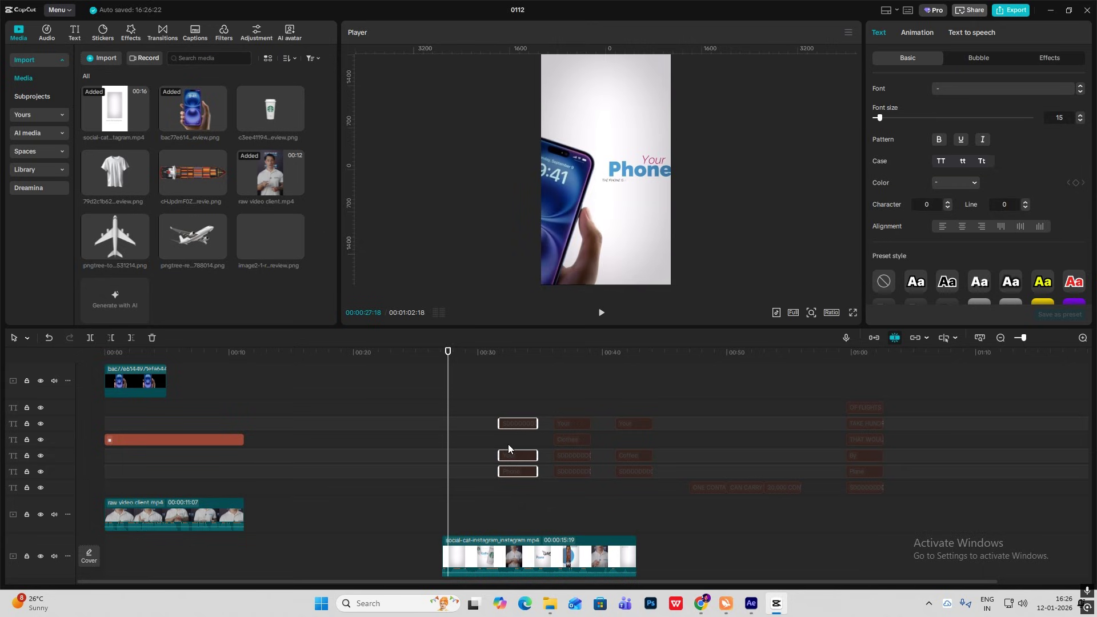
{"action": "left_click_drag", "start_coordinate": [517, 472], "coordinate": [187, 419]}
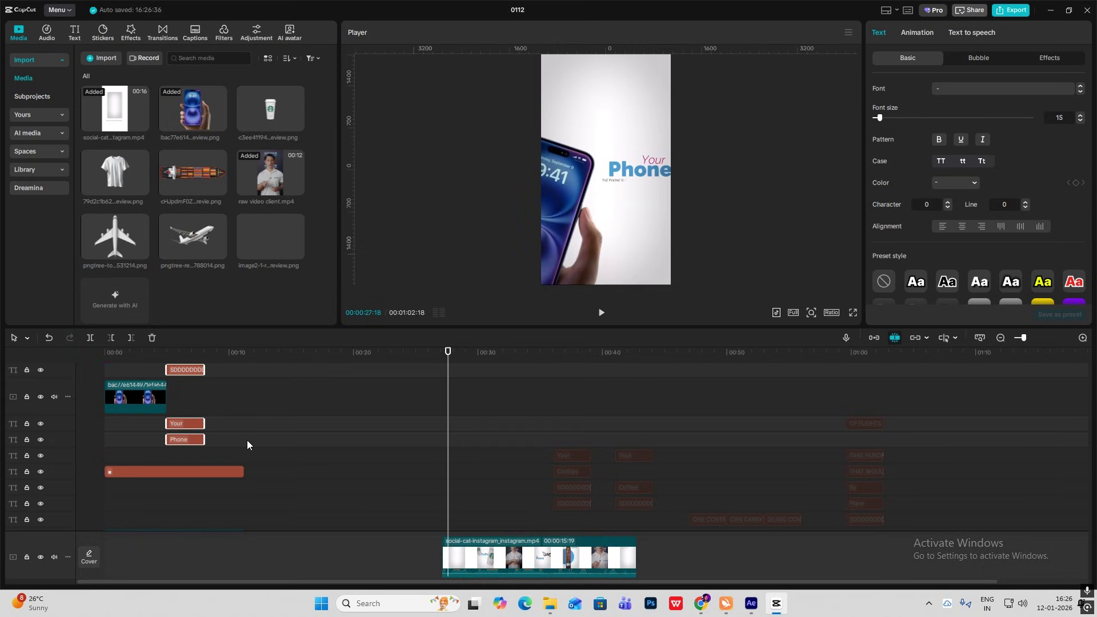
{"action": "left_click", "coordinate": [132, 373]}
{"action": "scroll", "coordinate": [215, 430], "scroll_direction": "up", "scroll_amount": 1}
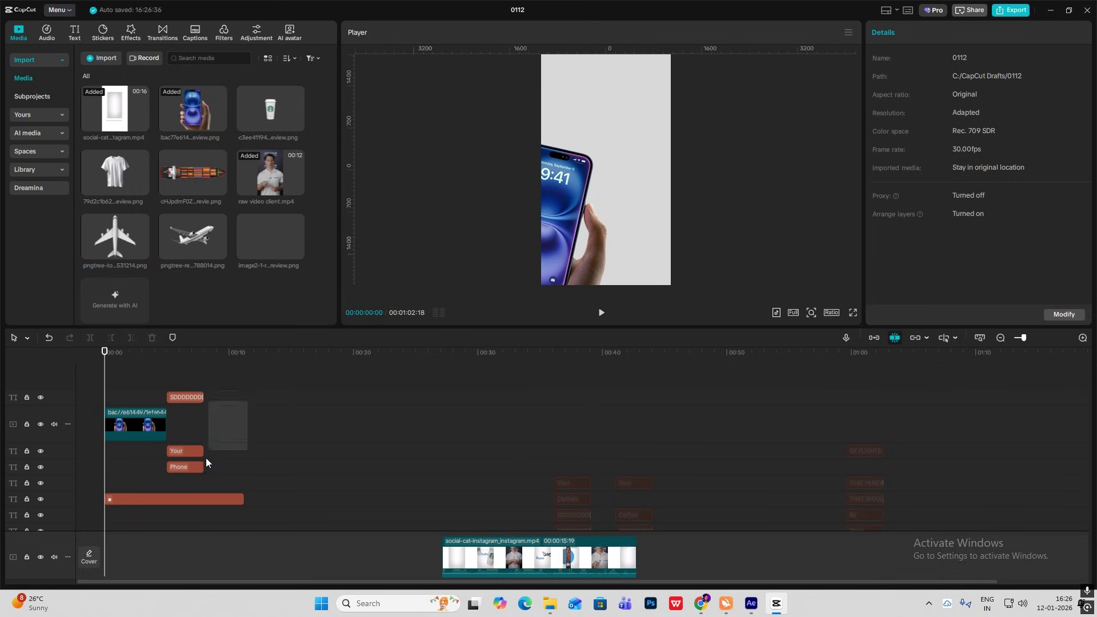
{"action": "left_click_drag", "start_coordinate": [206, 458], "coordinate": [125, 408]}
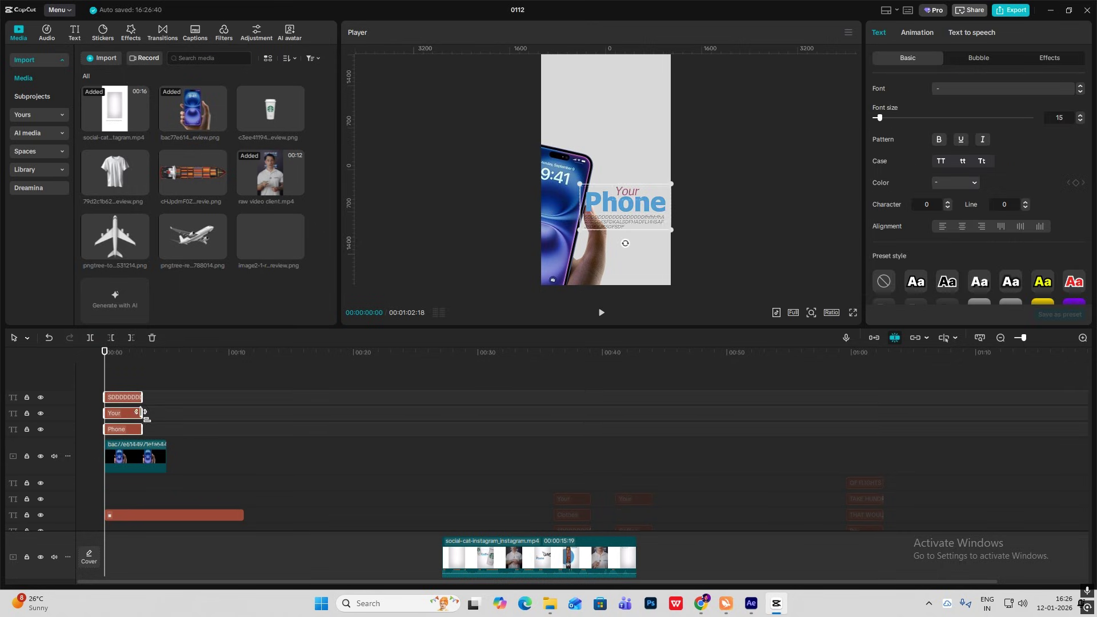
- Reposition the three titles together above the phone at the frame's right edge and compare with the reference scene
{"action": "left_click_drag", "start_coordinate": [643, 209], "coordinate": [668, 156]}
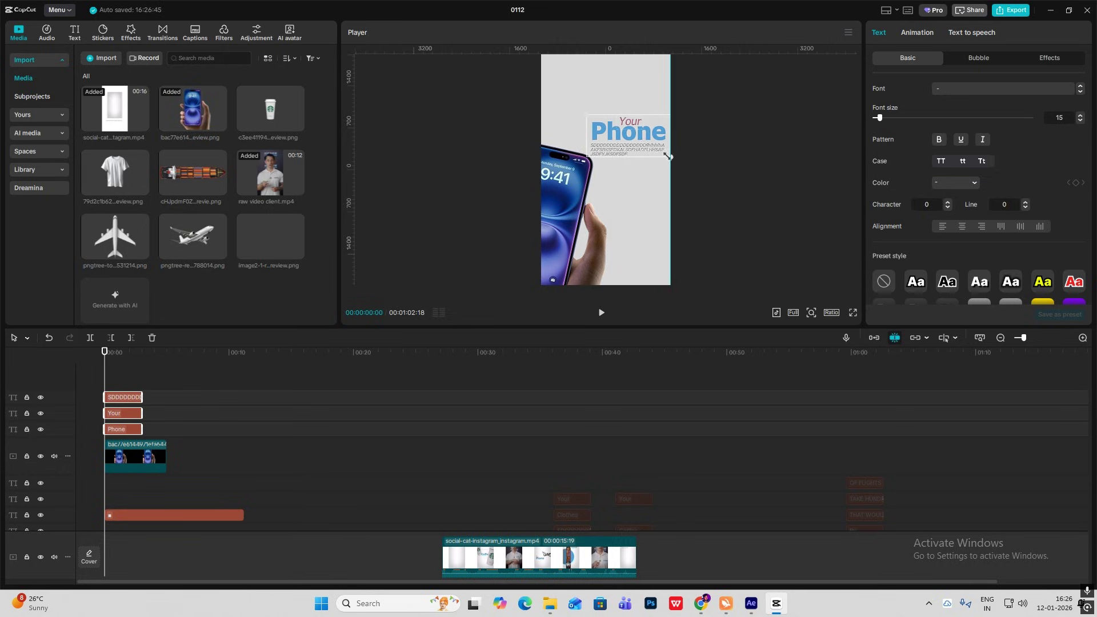
{"action": "left_click", "coordinate": [711, 145]}
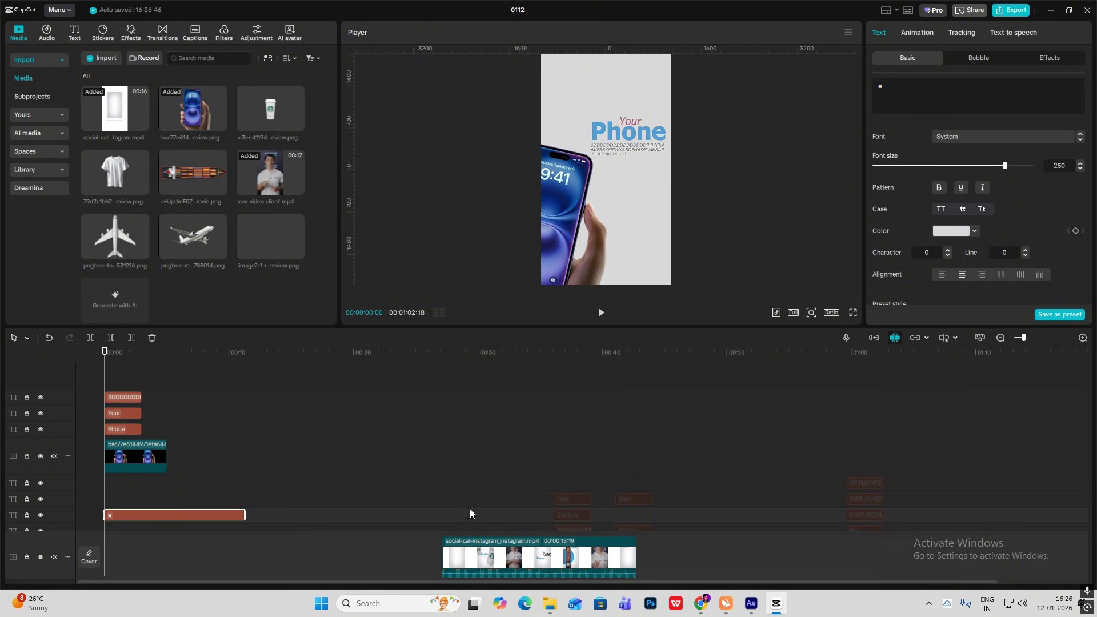
{"action": "left_click", "coordinate": [447, 513]}
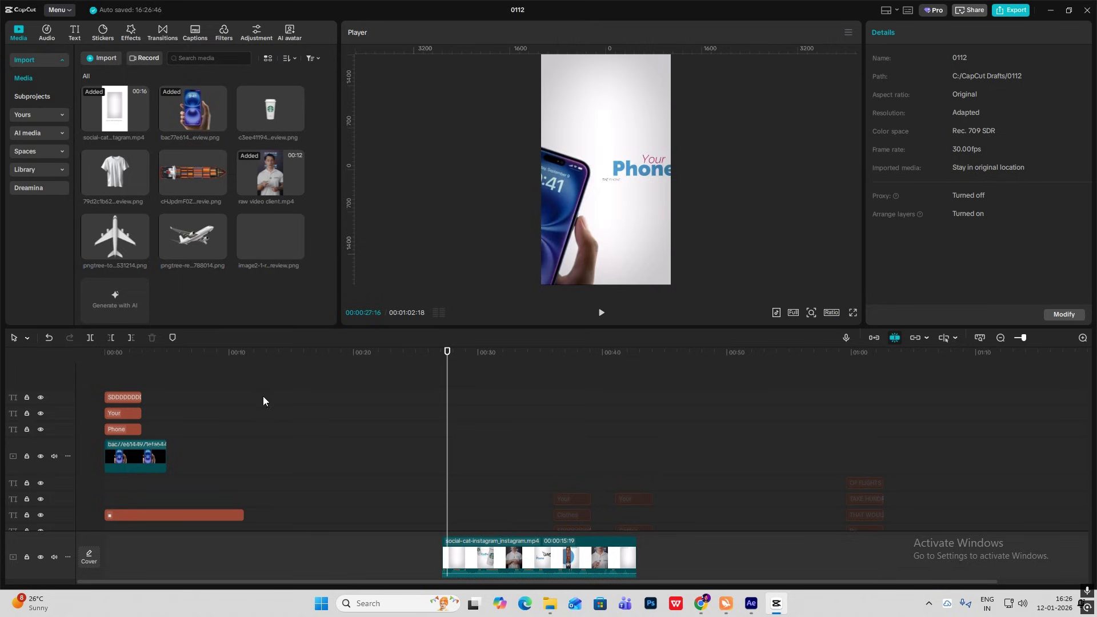
- Apply the Fade In entrance animation to the Your text
{"action": "left_click_drag", "start_coordinate": [224, 372], "coordinate": [87, 381]}
{"action": "scroll", "coordinate": [122, 403], "scroll_direction": "down", "scroll_amount": 1}
{"action": "left_click", "coordinate": [121, 402]}
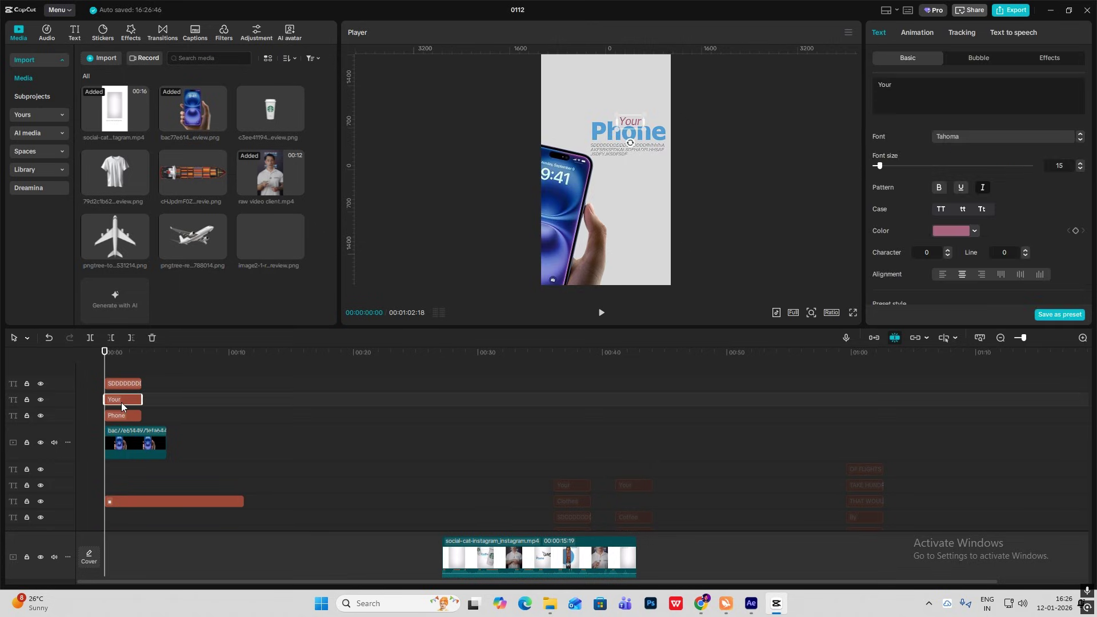
{"action": "left_click", "coordinate": [915, 33]}
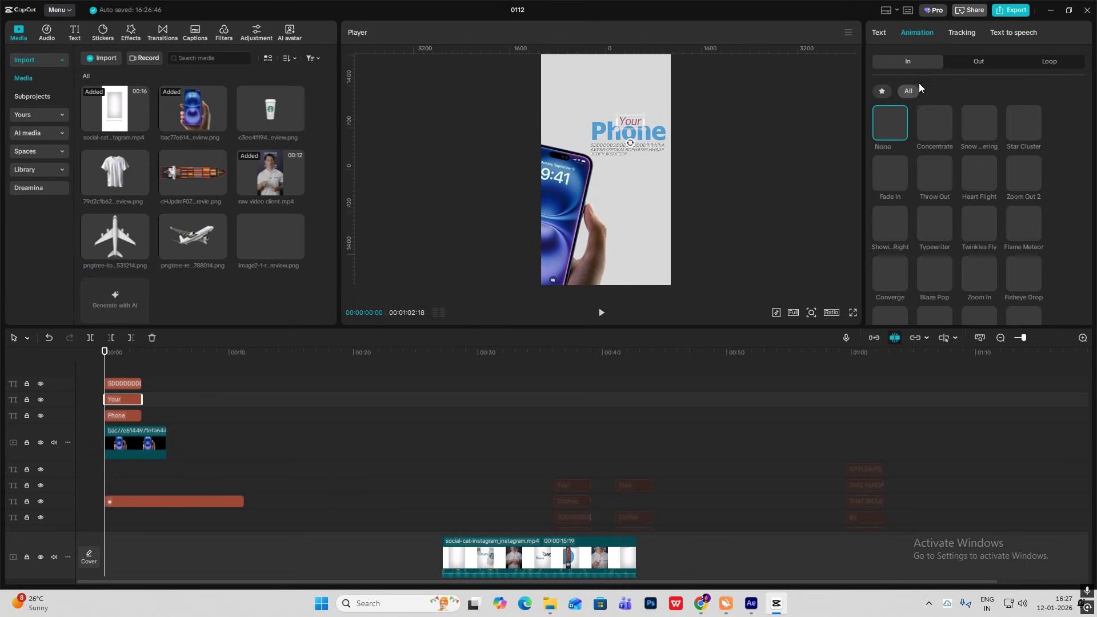
{"action": "left_click", "coordinate": [886, 173]}
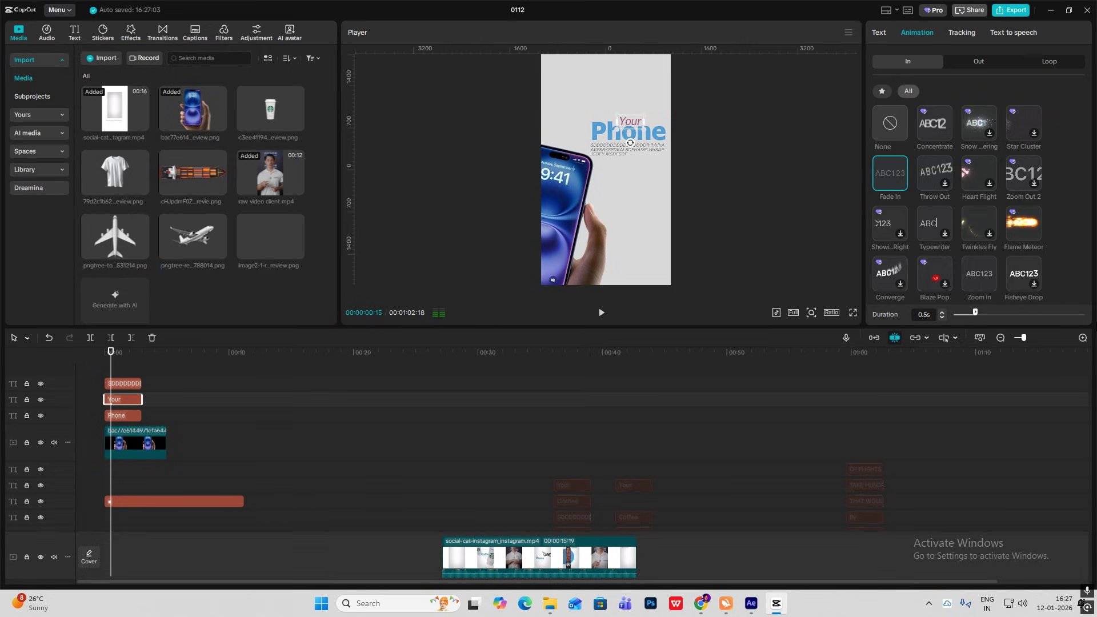
- Apply the Slide Left entrance animation to the Phone text
{"action": "left_click", "coordinate": [1083, 337]}
{"action": "left_click", "coordinate": [266, 416]}
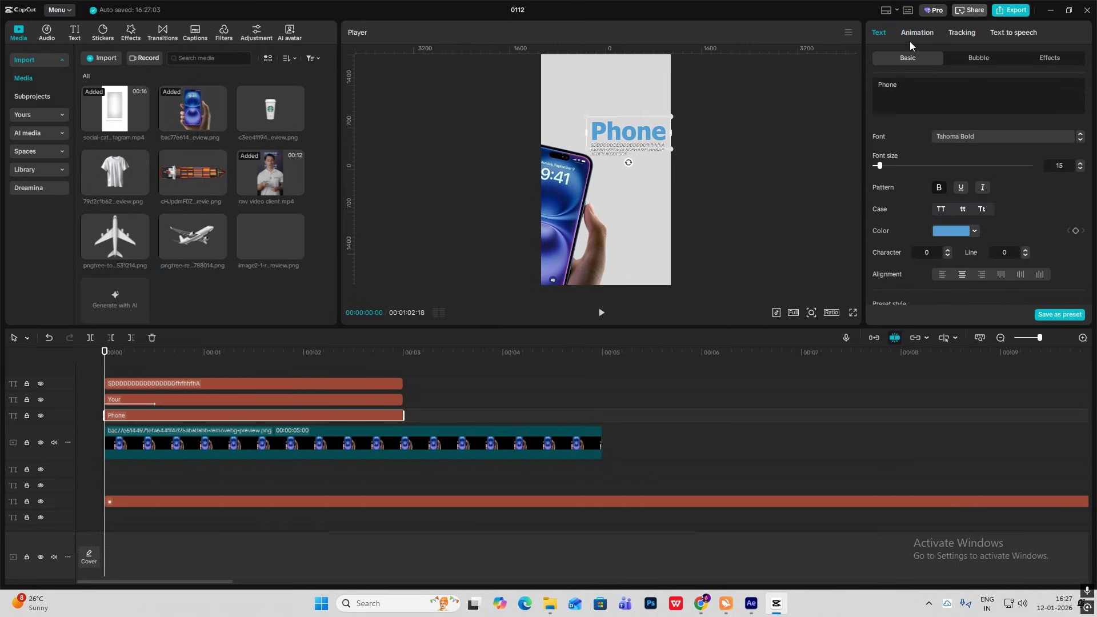
{"action": "left_click", "coordinate": [916, 32]}
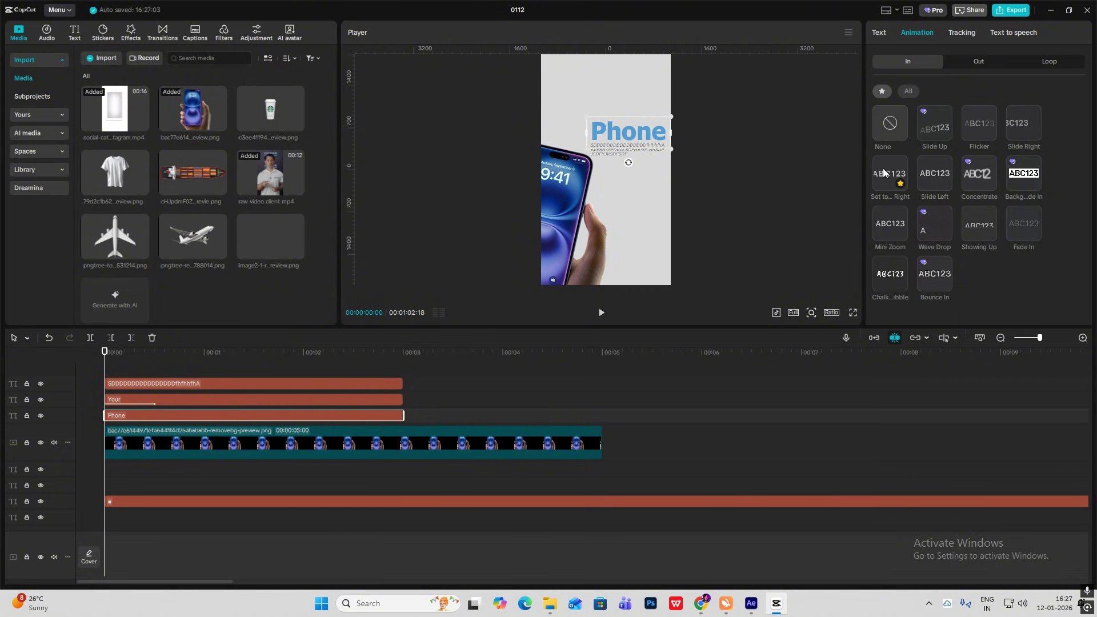
{"action": "left_click", "coordinate": [937, 171]}
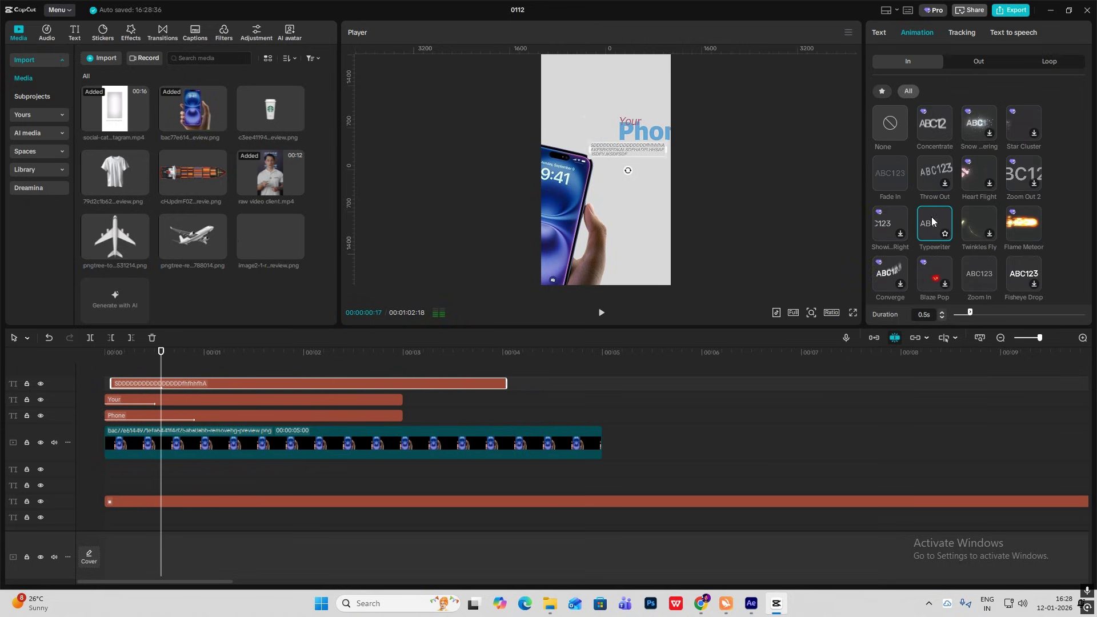
- Set the description text's Typewriter entrance duration to 1.4 s and return the playhead to the start
{"action": "left_click", "coordinate": [1000, 312]}
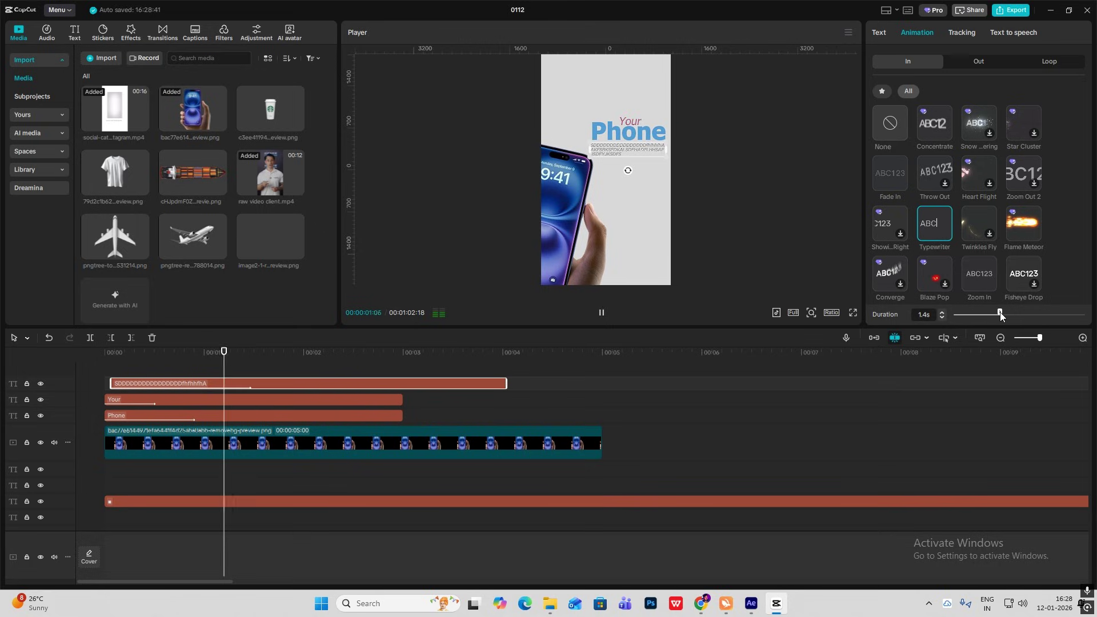
{"action": "left_click", "coordinate": [144, 371]}
{"action": "left_click_drag", "start_coordinate": [145, 371], "coordinate": [101, 408]}
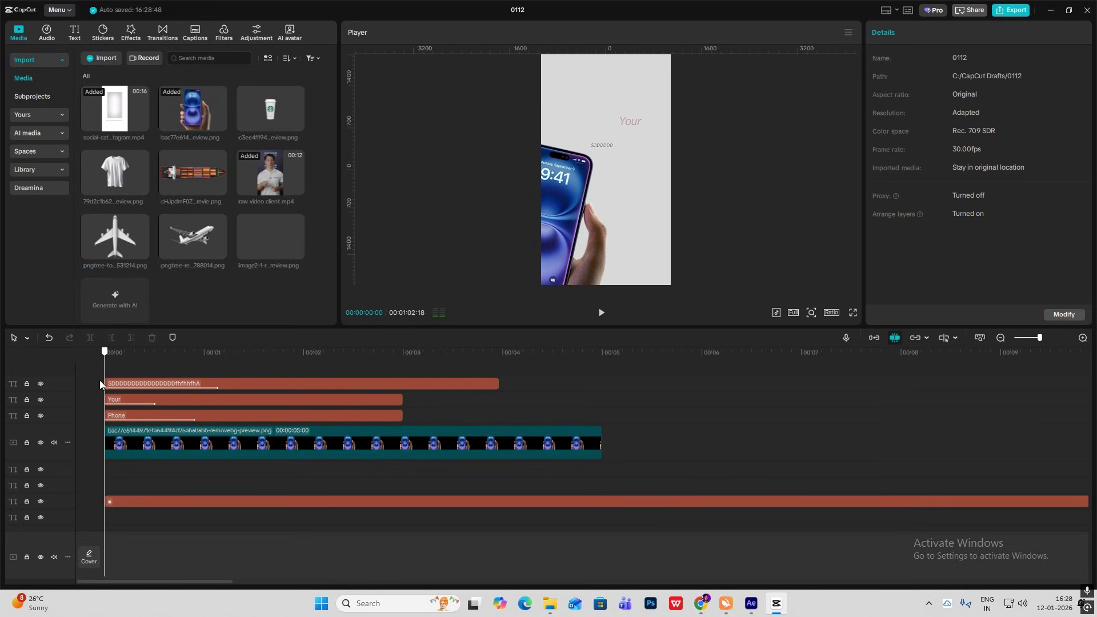
- Keyframe the phone image's transform to slide in from off-frame at X -2331, Y -1987 to its current position at frame 18
{"action": "left_click", "coordinate": [130, 445]}
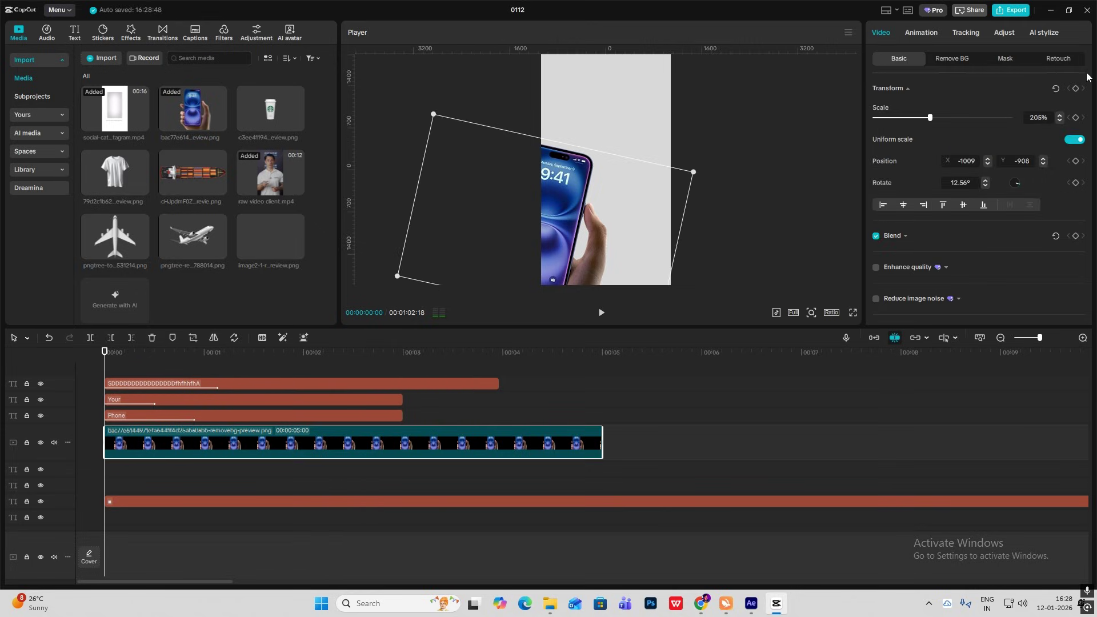
{"action": "left_click", "coordinate": [1076, 88]}
{"action": "left_click_drag", "start_coordinate": [107, 362], "coordinate": [165, 376]}
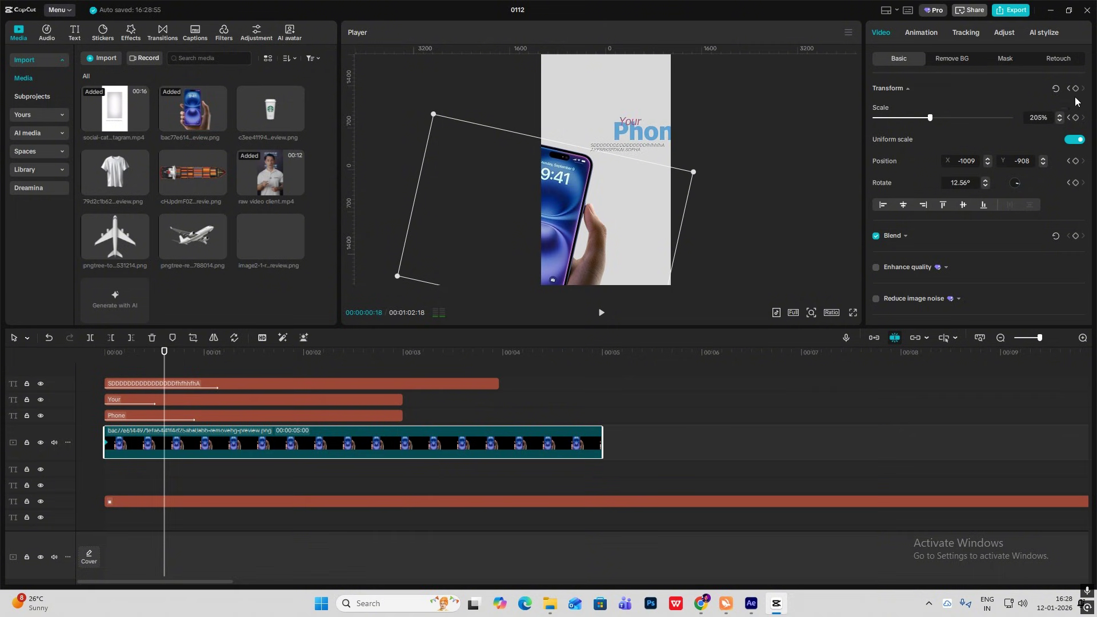
{"action": "left_click", "coordinate": [102, 369]}
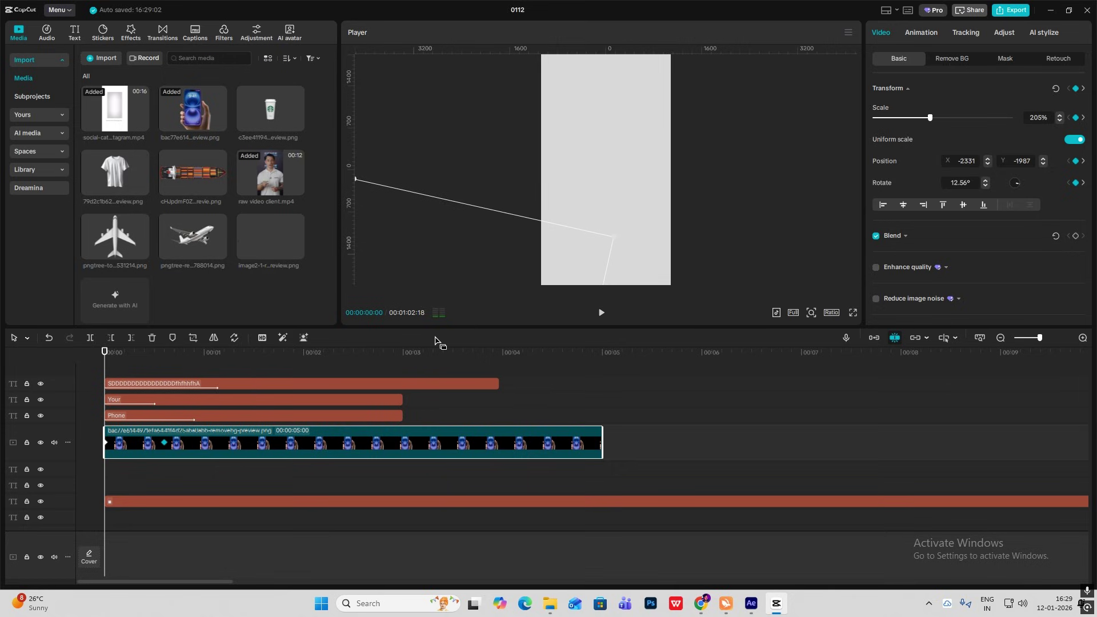
- Show the phone image's keyframe graphs and apply the Cubic Out preset curve to its X position movement
{"action": "key", "text": "alt+k"}
{"action": "scroll", "coordinate": [209, 446], "scroll_direction": "up", "scroll_amount": 1}
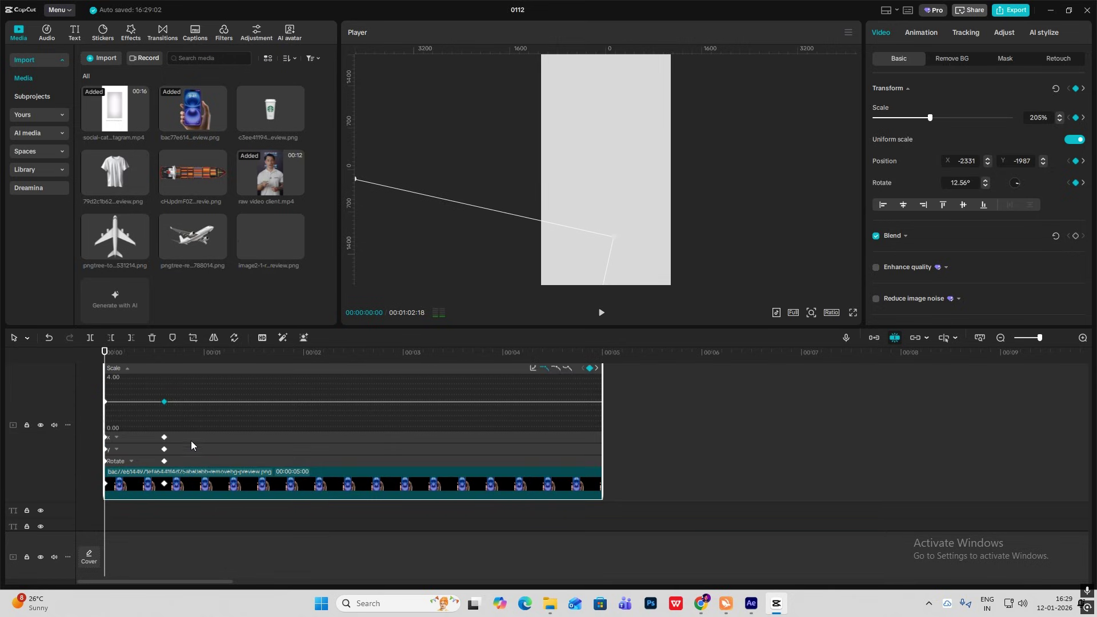
{"action": "left_click", "coordinate": [192, 439]}
{"action": "left_click", "coordinate": [147, 426]}
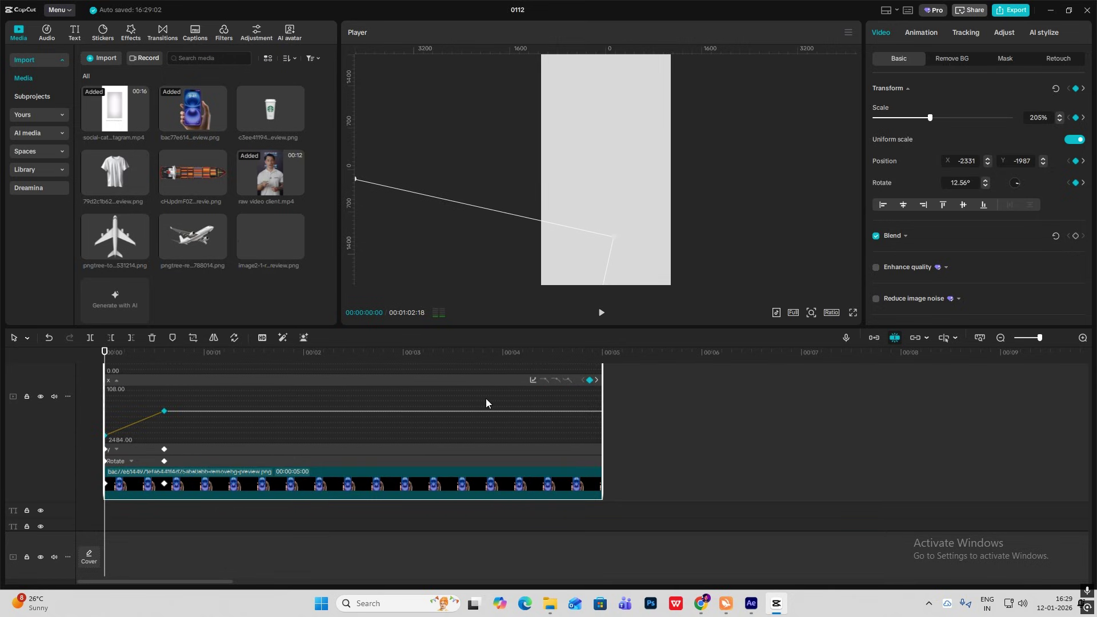
{"action": "left_click", "coordinate": [533, 381]}
{"action": "left_click", "coordinate": [653, 478]}
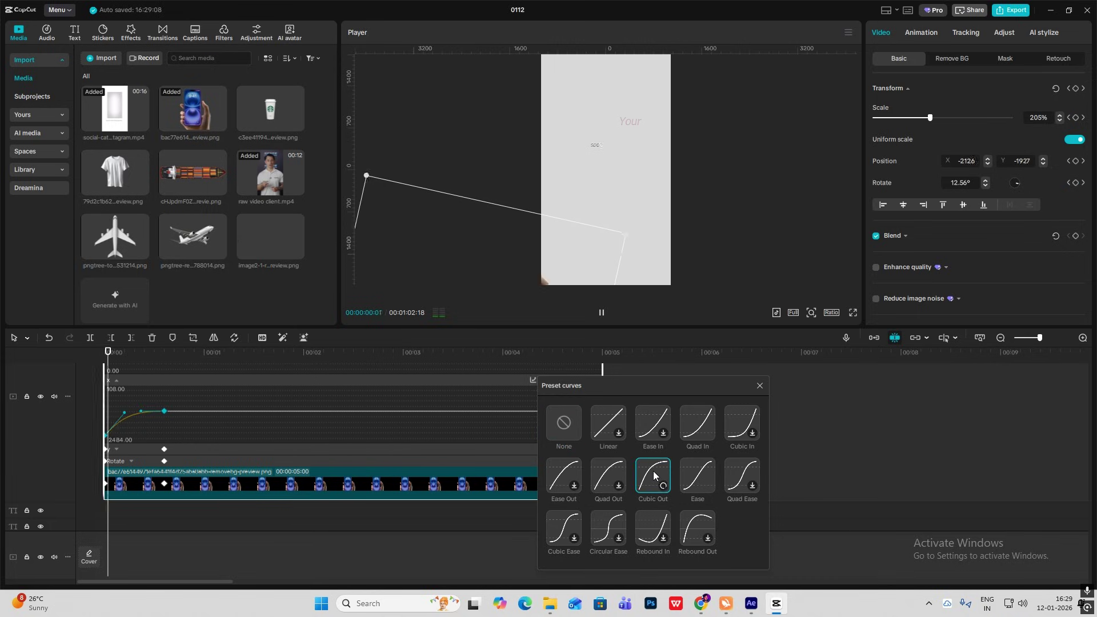
{"action": "left_click", "coordinate": [760, 386]}
- Apply the Cubic Out preset curve to the phone image's Y position movement
{"action": "scroll", "coordinate": [217, 446], "scroll_direction": "down", "scroll_amount": 2}
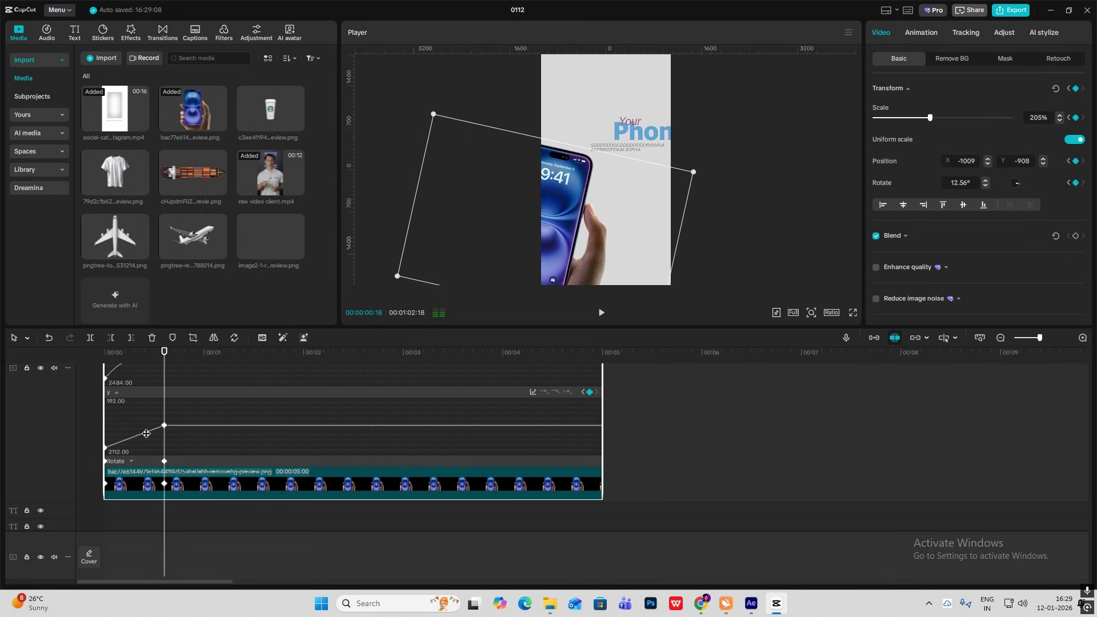
{"action": "left_click", "coordinate": [143, 434]}
{"action": "left_click", "coordinate": [532, 393]}
{"action": "left_click", "coordinate": [648, 491]}
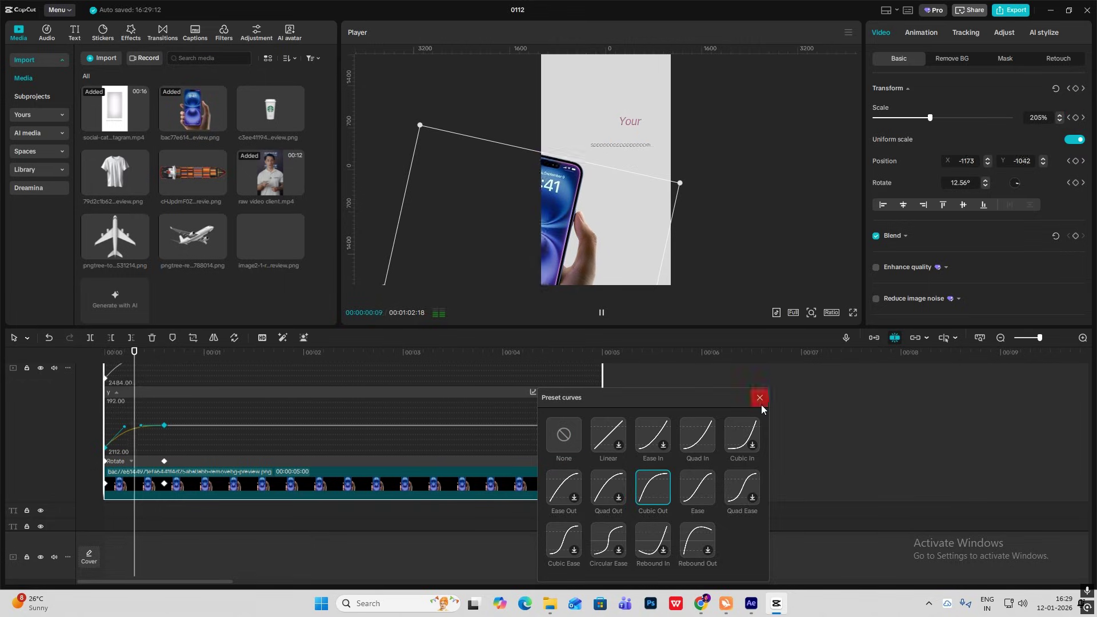
- Close the preset curves, hide the keyframe graphs and play the phone scene from the start
{"action": "left_click", "coordinate": [761, 401]}
{"action": "key", "text": "alt+k"}
{"action": "left_click", "coordinate": [52, 385]}
{"action": "key", "text": "space"}
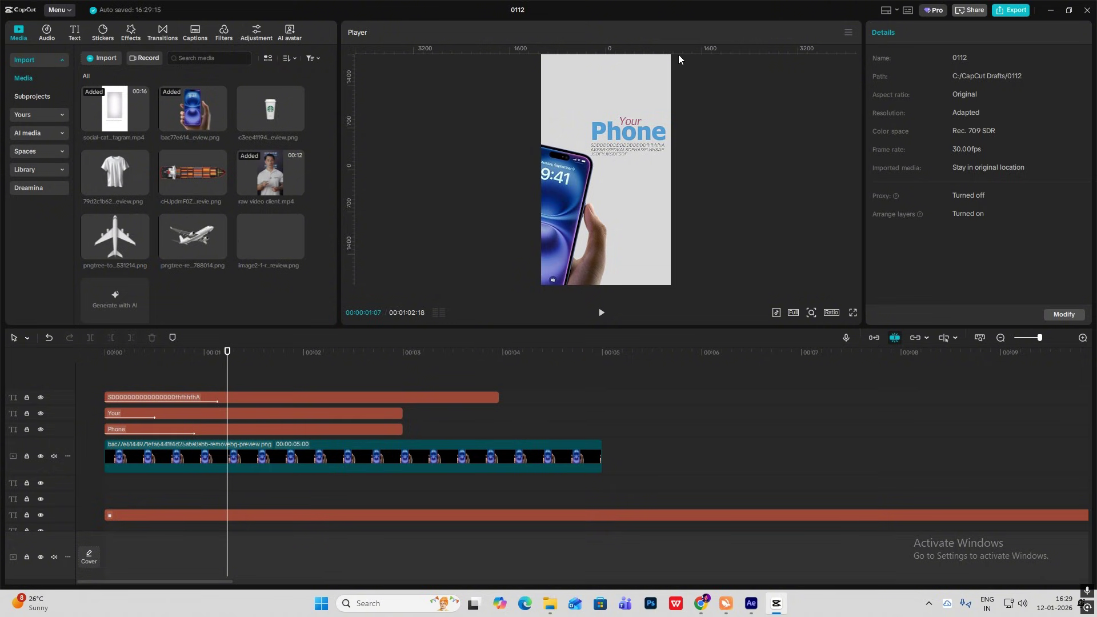
{"action": "left_click_drag", "start_coordinate": [145, 373], "coordinate": [46, 387]}
{"action": "key", "text": "space"}
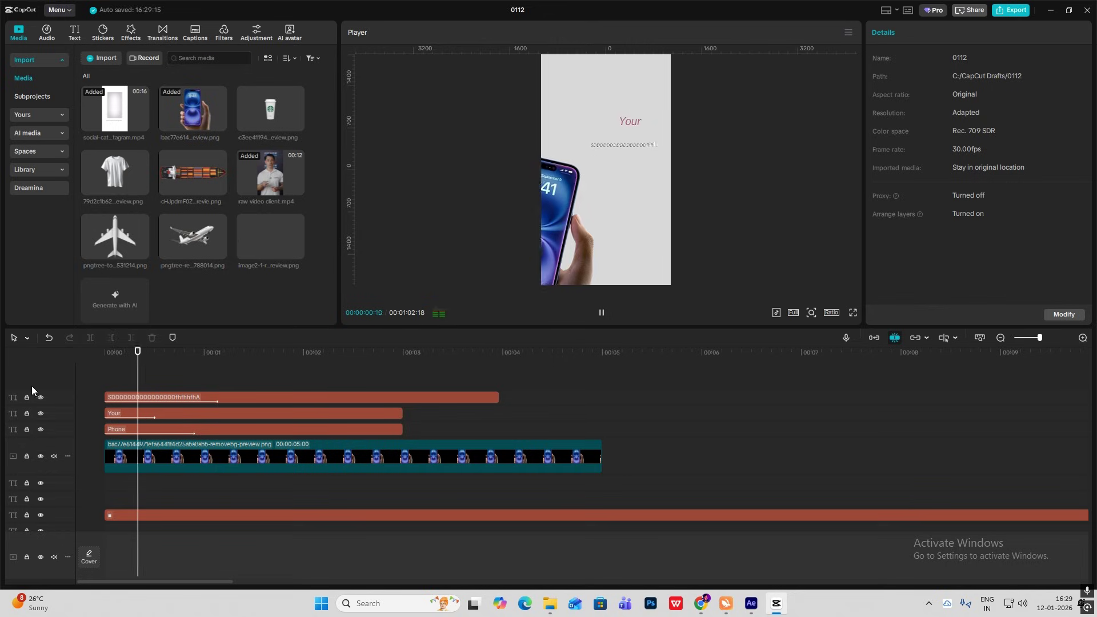
{"action": "key", "text": "space"}
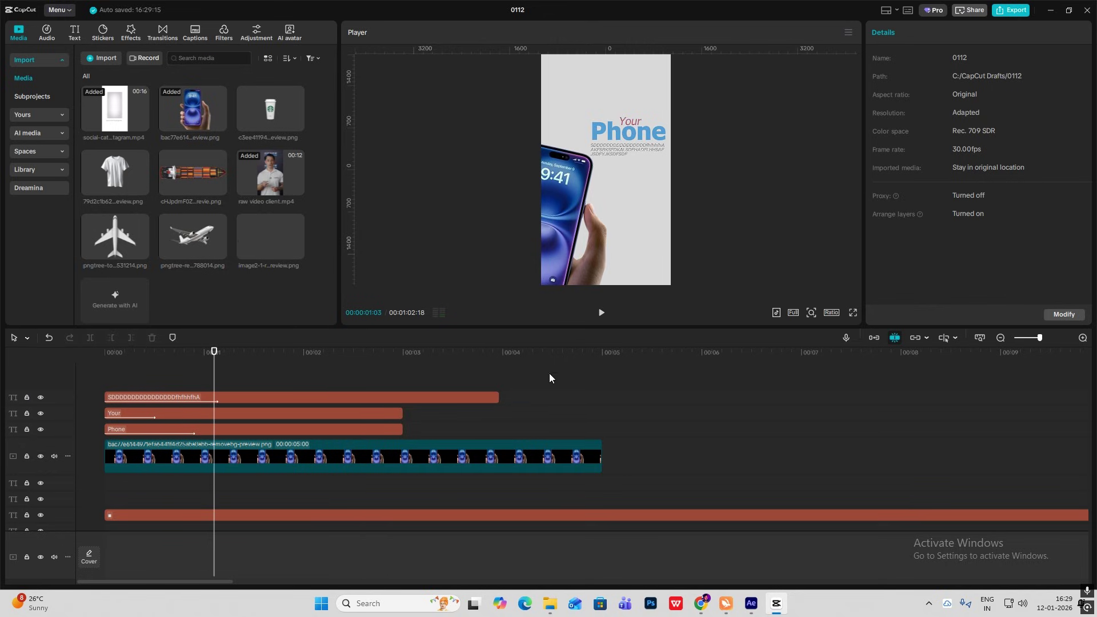
- Combine the phone image, "Your" and "Phone" titles and description text into one compound clip
{"action": "left_click_drag", "start_coordinate": [586, 377], "coordinate": [146, 505]}
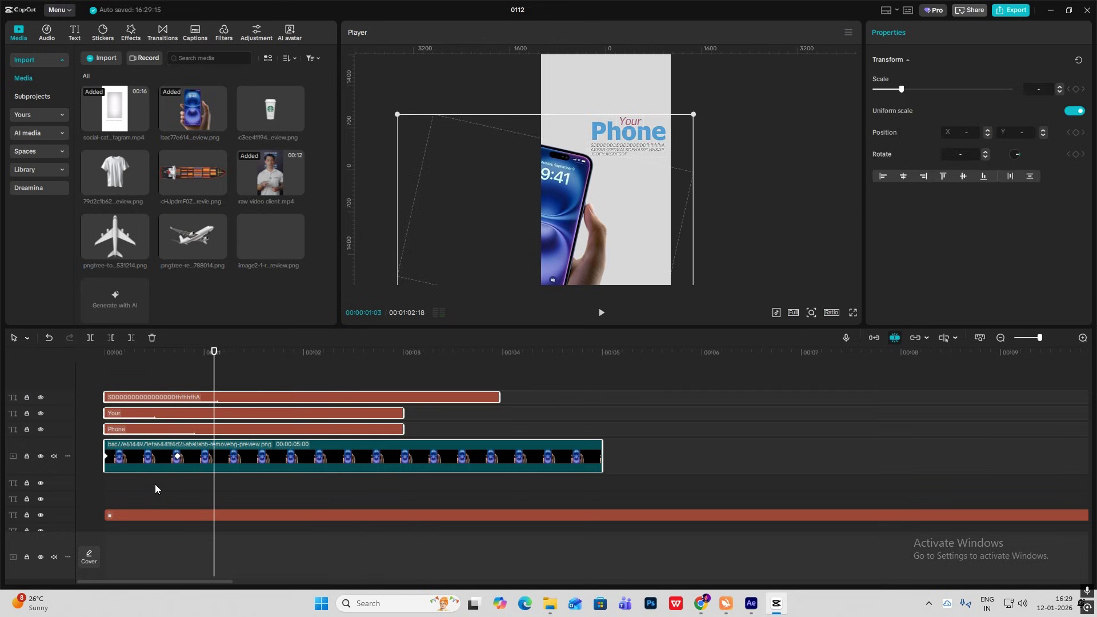
{"action": "key", "text": "alt+g"}
{"action": "left_click_drag", "start_coordinate": [151, 375], "coordinate": [75, 376]}
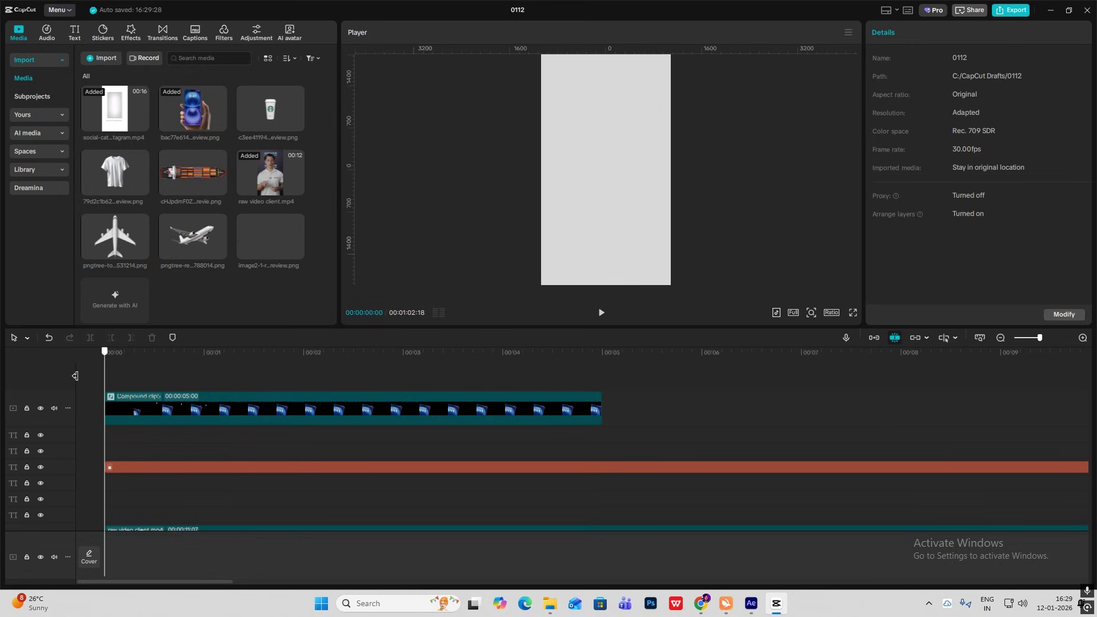
- Keyframe the compound clip's transform at frame 25, then slide it down out of frame to Y -2913 at 00:00:01:18
{"action": "left_click", "coordinate": [187, 408]}
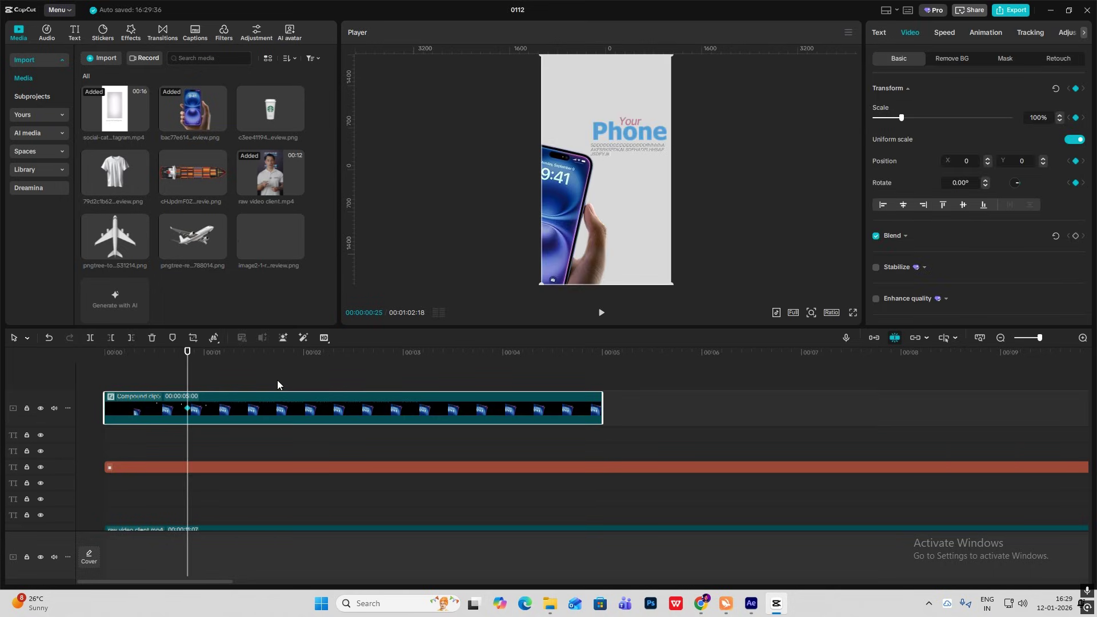
{"action": "left_click_drag", "start_coordinate": [188, 385], "coordinate": [265, 385]}
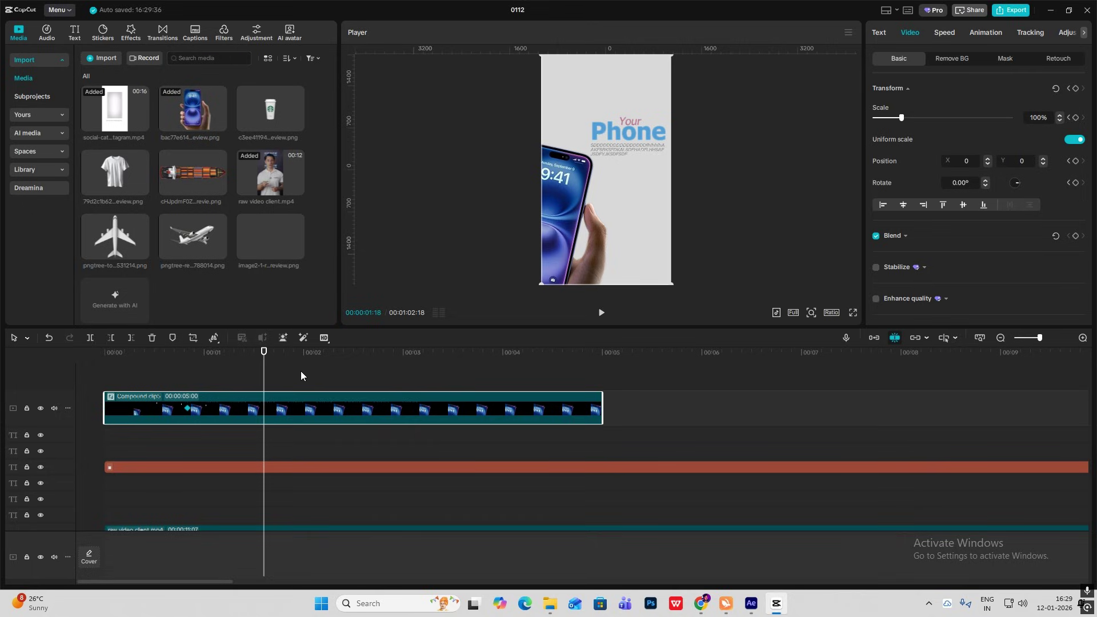
{"action": "left_click_drag", "start_coordinate": [647, 202], "coordinate": [635, 379]}
- Show the compound clip's keyframe graphs and apply the Cubic Out preset curve to its Y position movement
{"action": "key", "text": "alt+k"}
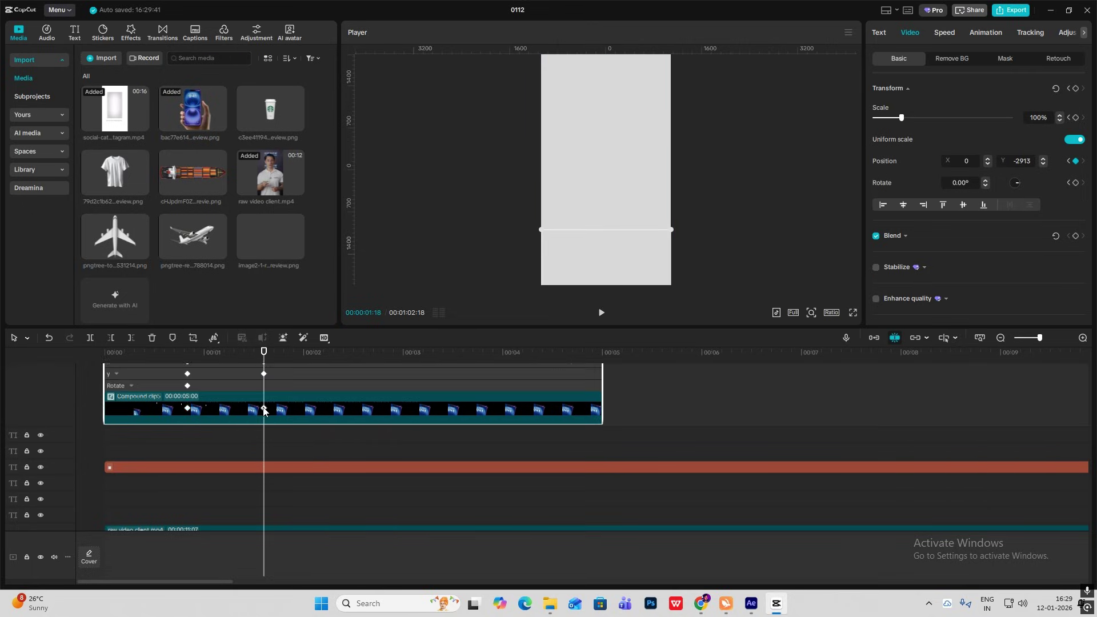
{"action": "scroll", "coordinate": [254, 421], "scroll_direction": "up", "scroll_amount": 2}
{"action": "left_click", "coordinate": [219, 431]}
{"action": "left_click", "coordinate": [221, 439]}
{"action": "left_click", "coordinate": [223, 417]}
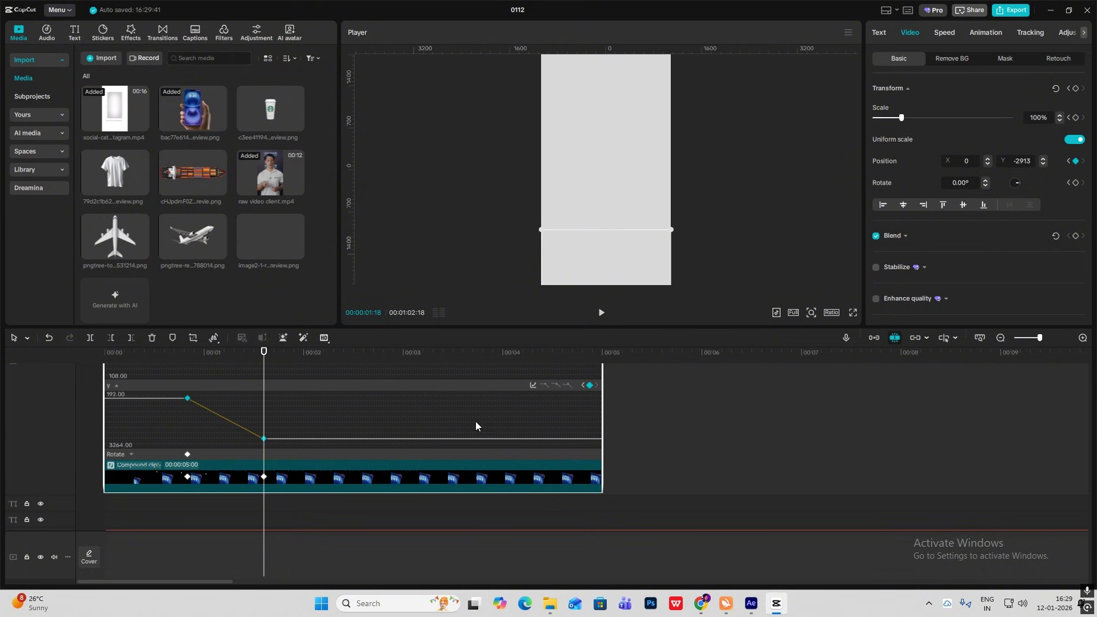
{"action": "left_click", "coordinate": [533, 386]}
{"action": "left_click", "coordinate": [655, 480]}
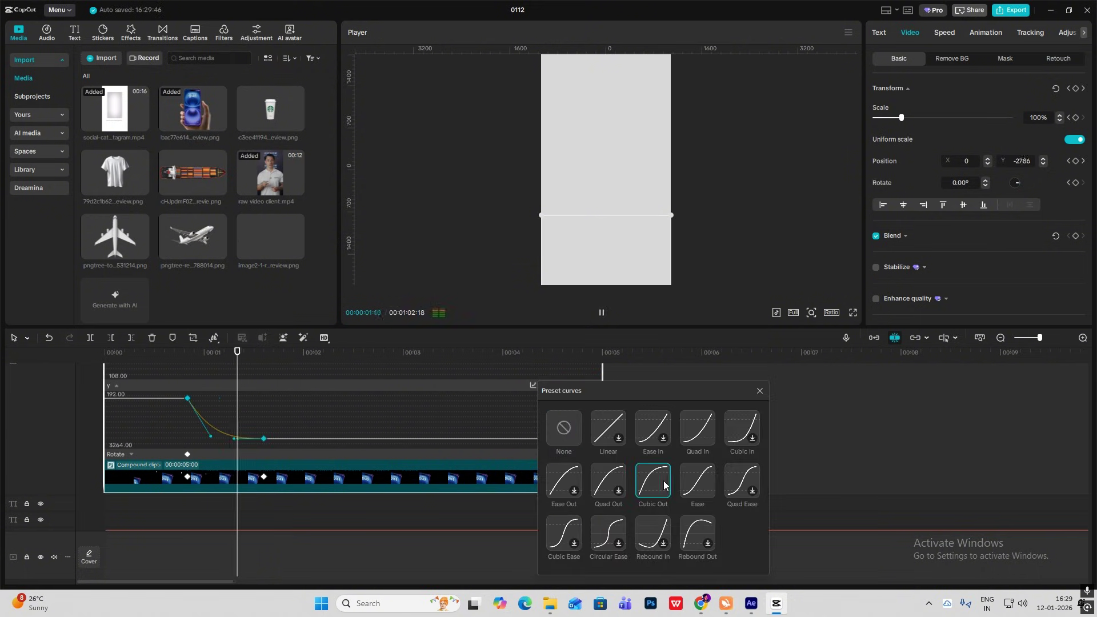
- Close the curve and keyframe displays and play the phone scene's entrance and exit from the start
{"action": "left_click", "coordinate": [758, 392]}
{"action": "key", "text": "alt+k"}
{"action": "left_click_drag", "start_coordinate": [185, 375], "coordinate": [26, 386]}
{"action": "key", "text": "space"}
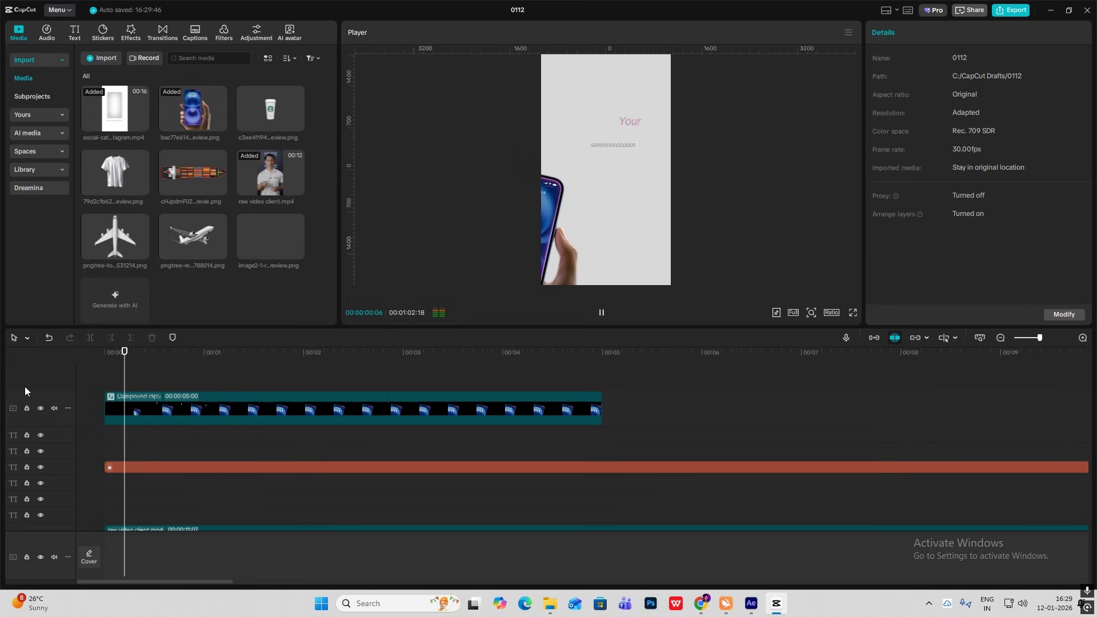
- Add the T-shirt image on a new track above the compound clip, starting at about frame 27
{"action": "left_click", "coordinate": [171, 381]}
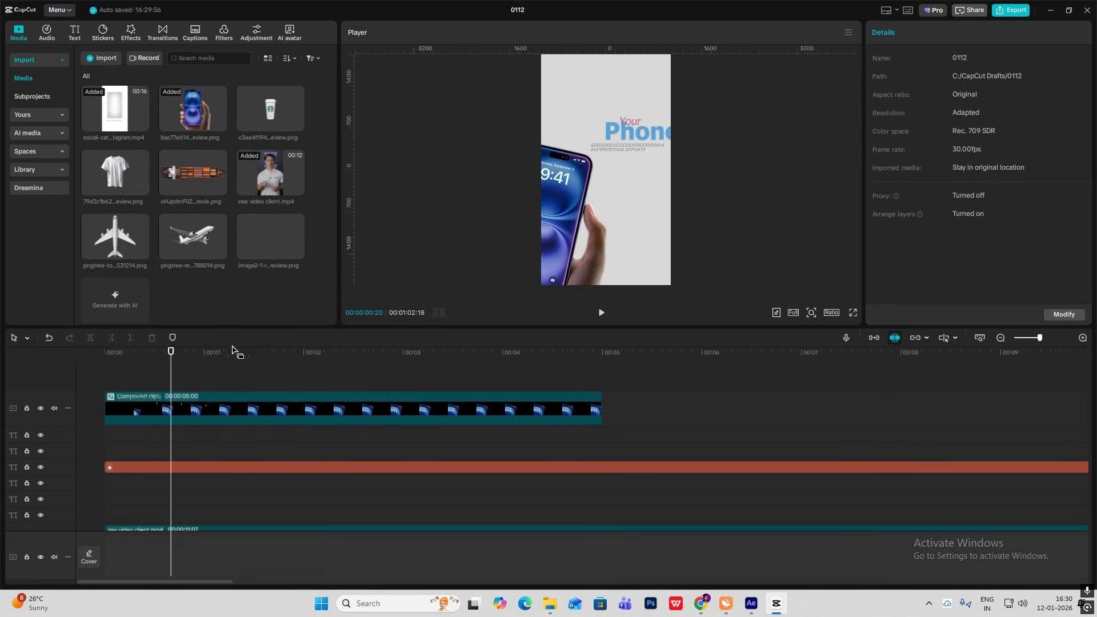
{"action": "left_click_drag", "start_coordinate": [114, 165], "coordinate": [195, 389]}
{"action": "left_click", "coordinate": [214, 382]}
{"action": "left_click", "coordinate": [282, 389]}
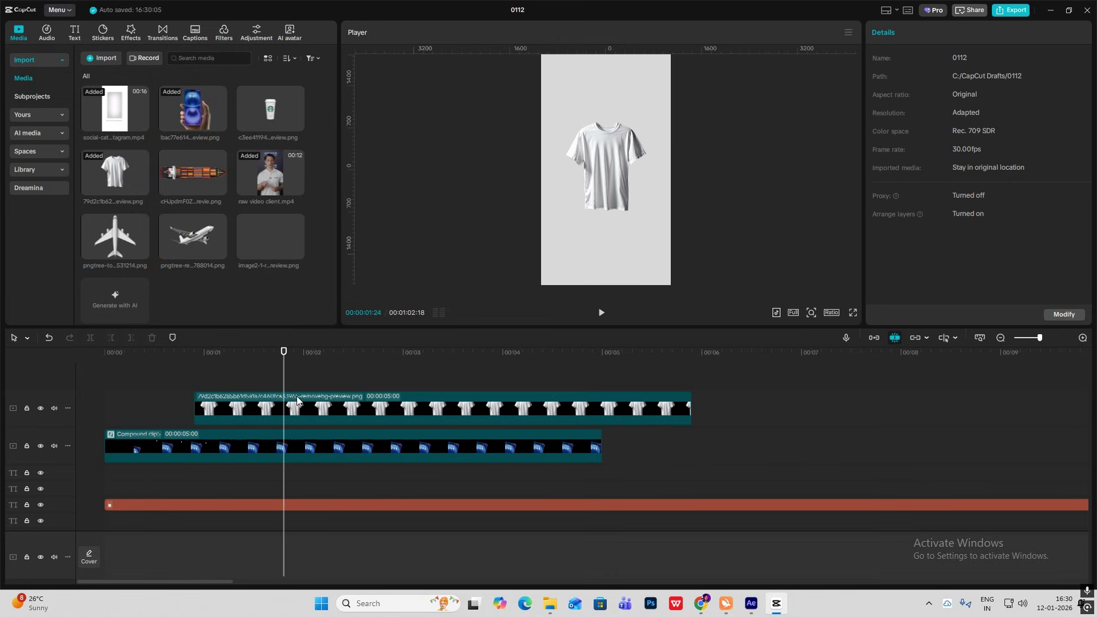
{"action": "left_click_drag", "start_coordinate": [596, 184], "coordinate": [605, 170]}
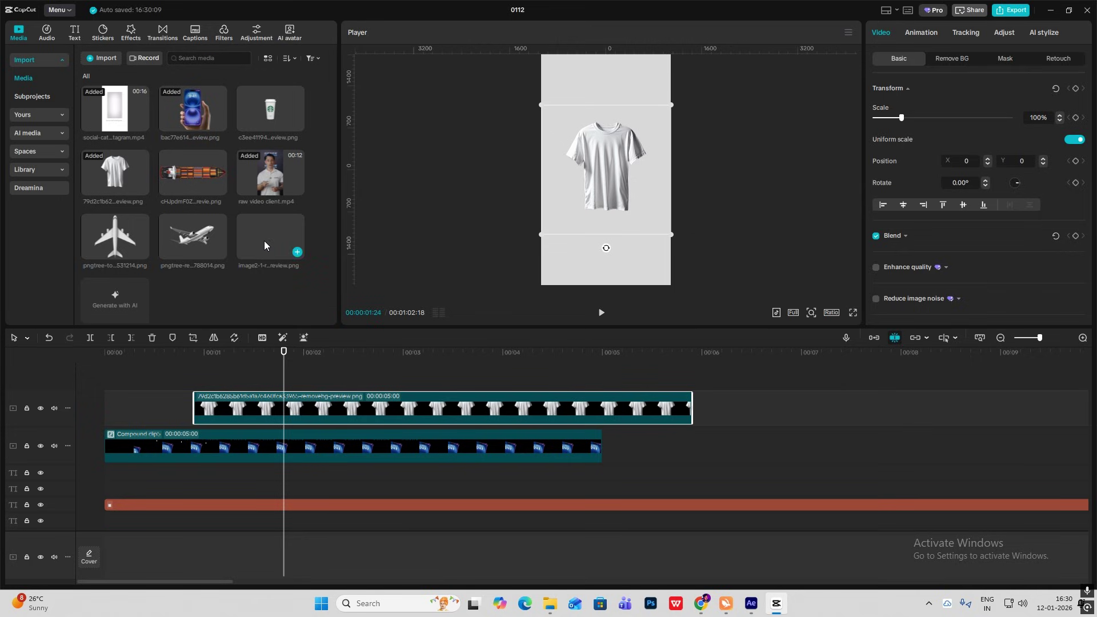
- Add the image2-1 line graphic above the T-shirt at 225% scale and isolate one callout line with a Rectangle mask
{"action": "left_click_drag", "start_coordinate": [264, 242], "coordinate": [194, 371]}
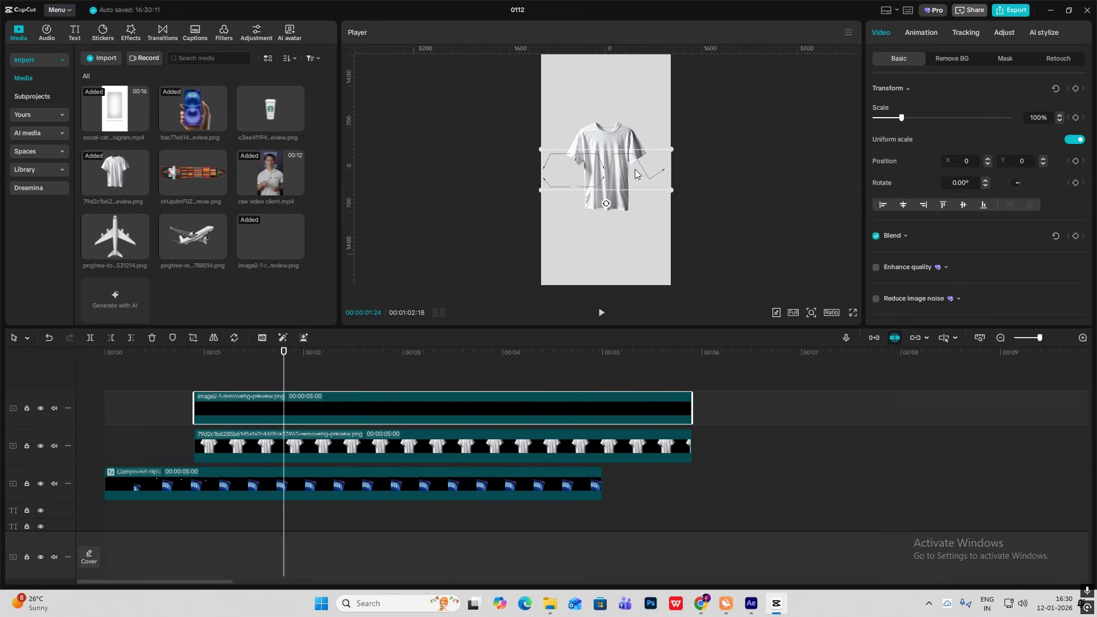
{"action": "mouse_move", "coordinate": [672, 190]}
{"action": "left_mouse_down"}
{"action": "mouse_move", "coordinate": [752, 216]}
{"action": "mouse_move", "coordinate": [681, 199]}
{"action": "left_mouse_up"}
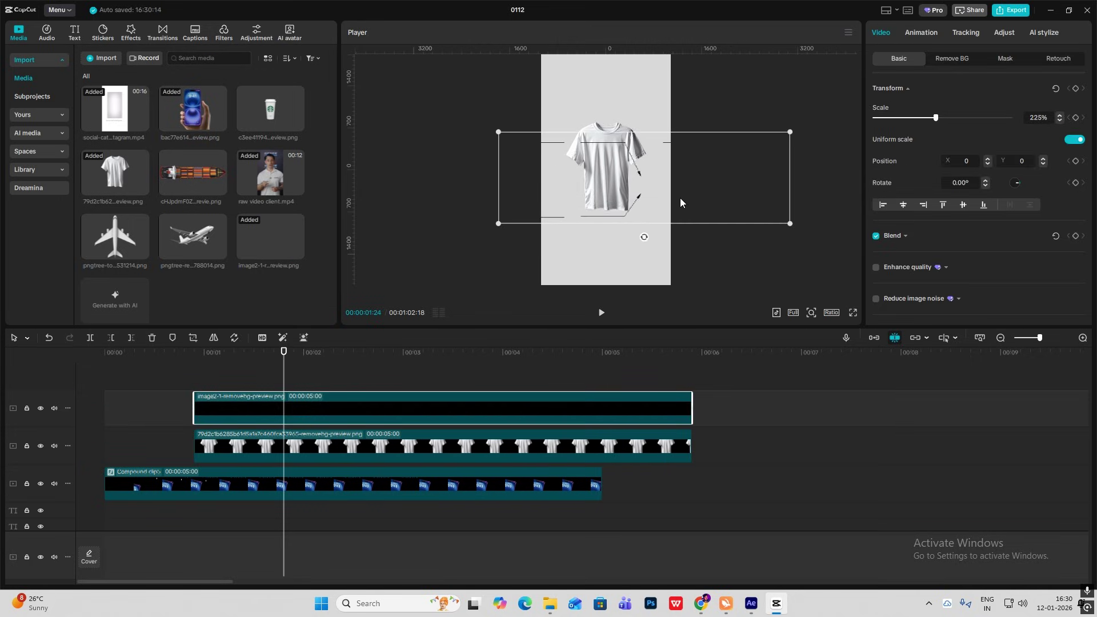
{"action": "left_click", "coordinate": [1005, 58]}
{"action": "left_click", "coordinate": [914, 109]}
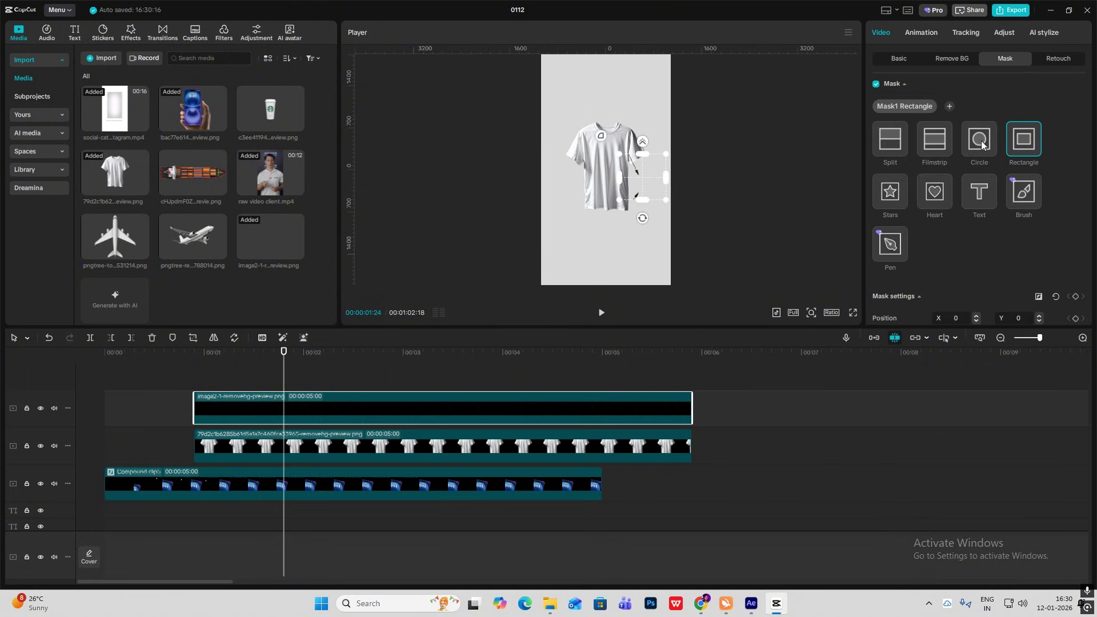
{"action": "left_click_drag", "start_coordinate": [628, 174], "coordinate": [640, 140]}
- Place the masked callout line at the T-shirt's lower left side with 133% scale, X -381, Y -200 and 266.16° rotation
{"action": "left_click", "coordinate": [901, 64]}
{"action": "left_click_drag", "start_coordinate": [638, 244], "coordinate": [549, 175]}
{"action": "key", "text": "ctrl+z"}
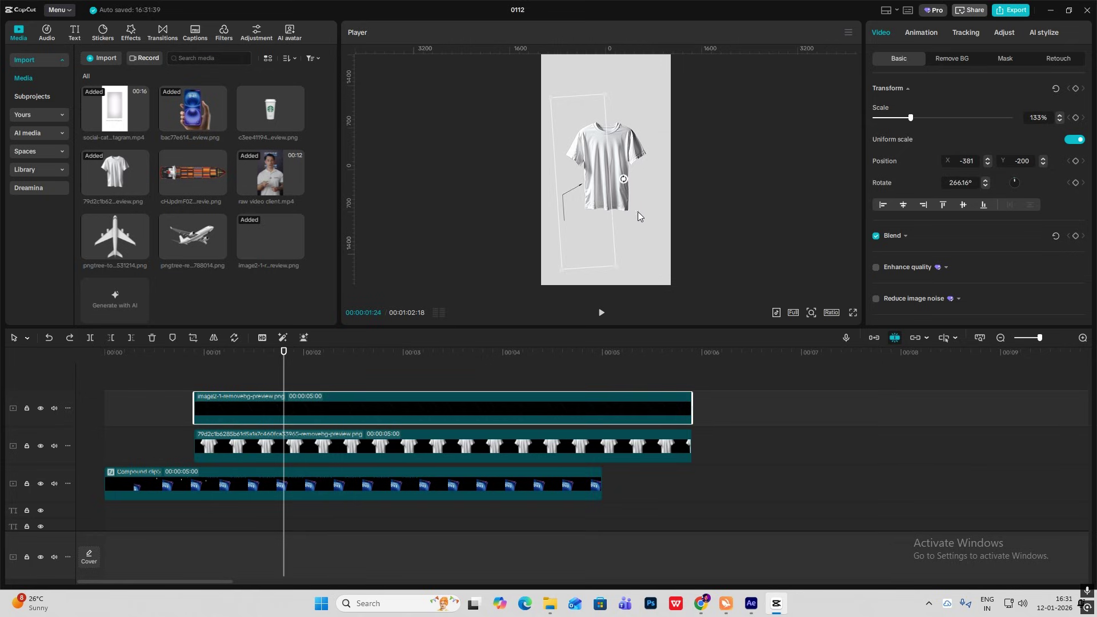
- Duplicate the callout line, rotate the copy to 463.53° and place it beneath the T-shirt layer at X 295, Y 437
{"action": "left_click_drag", "start_coordinate": [307, 413], "coordinate": [306, 391], "text": "alt"}
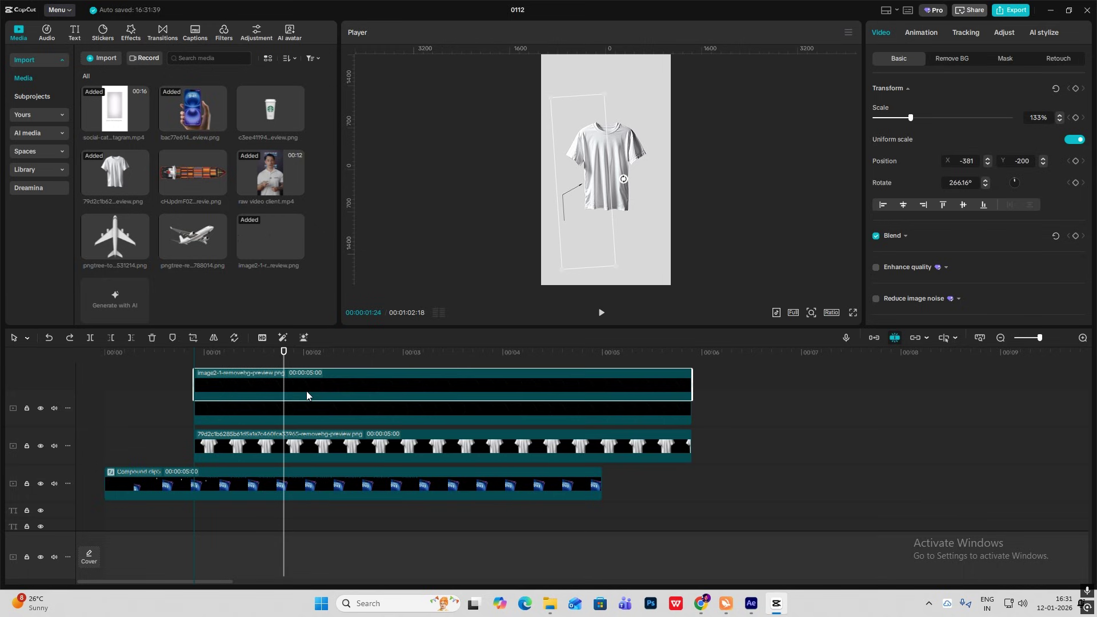
{"action": "left_click_drag", "start_coordinate": [590, 230], "coordinate": [644, 131]}
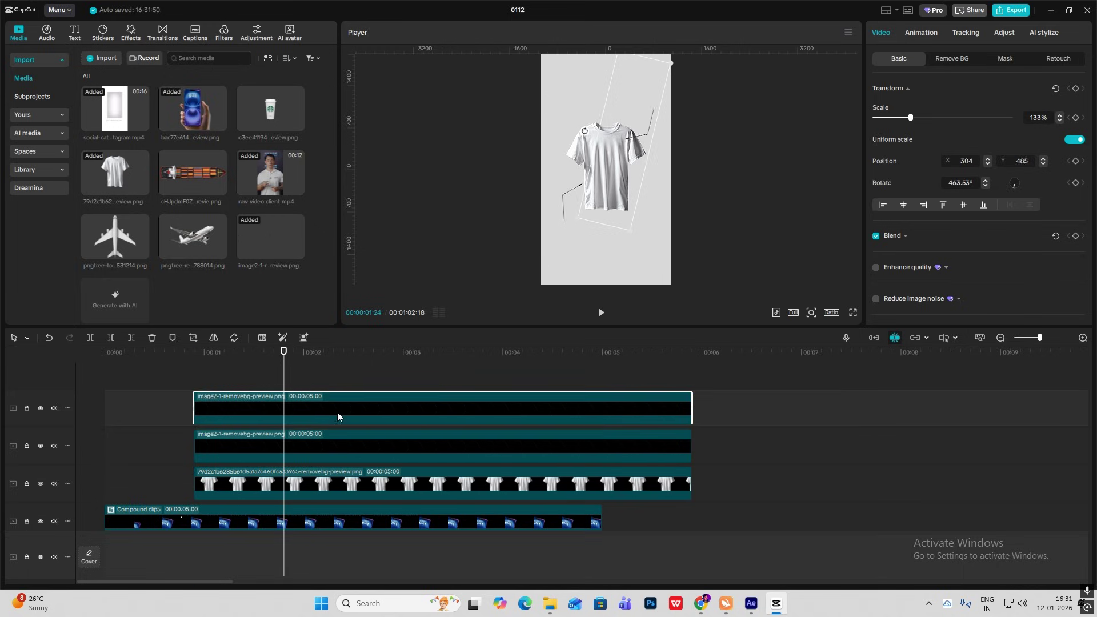
{"action": "left_click_drag", "start_coordinate": [338, 417], "coordinate": [366, 498]}
{"action": "left_click_drag", "start_coordinate": [640, 153], "coordinate": [639, 154]}
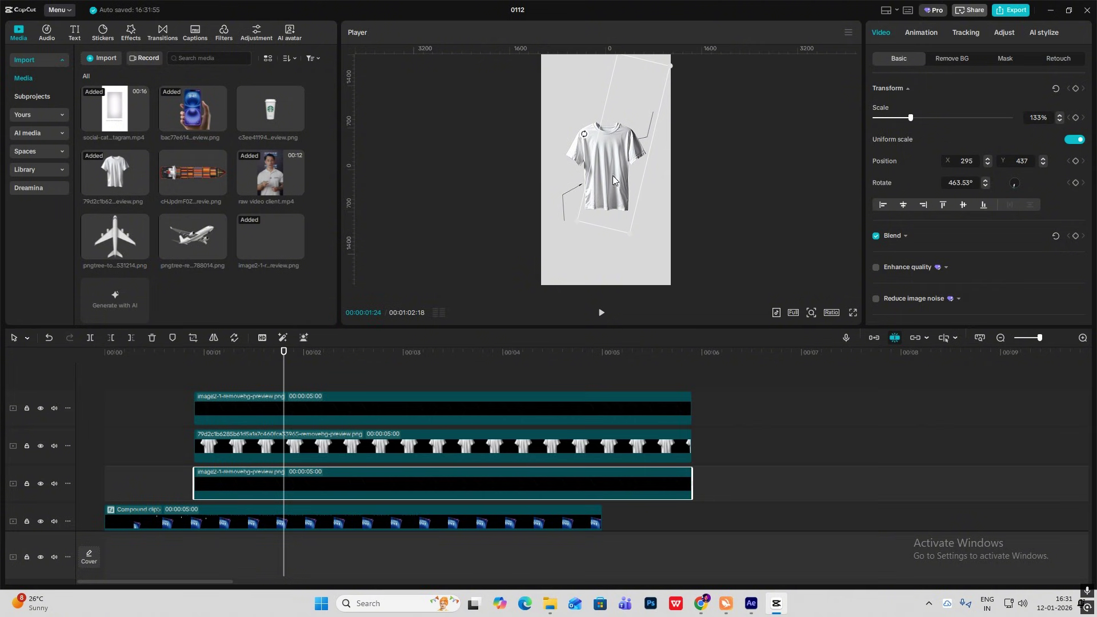
- Move the original callout line's layer beneath the T-shirt and shift the line to X -295, Y -95
{"action": "left_click", "coordinate": [267, 420]}
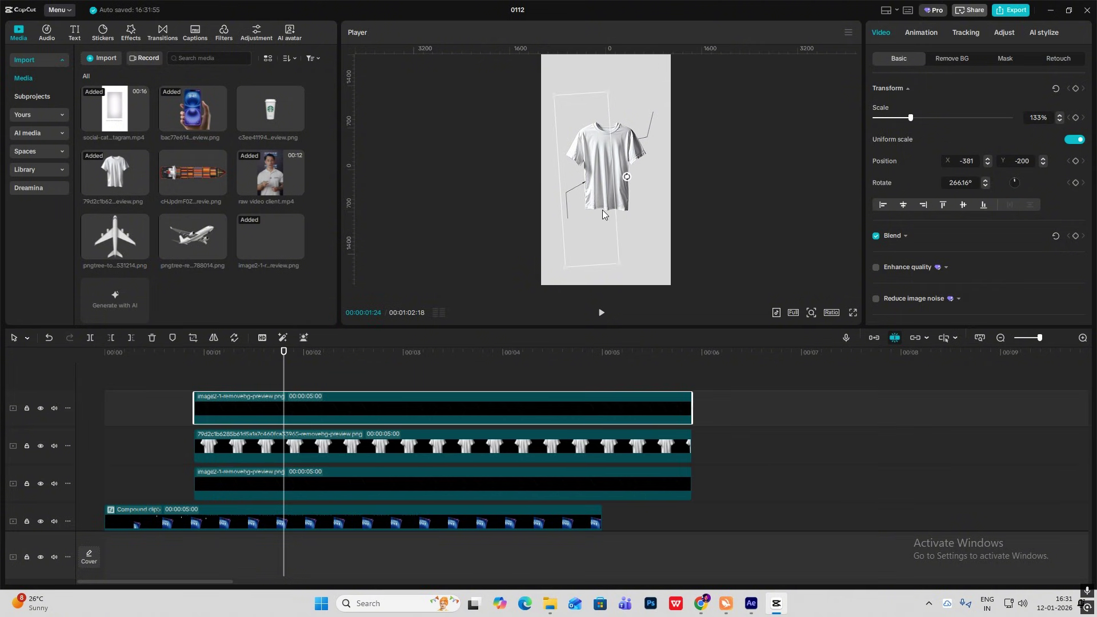
{"action": "left_click_drag", "start_coordinate": [241, 418], "coordinate": [241, 473]}
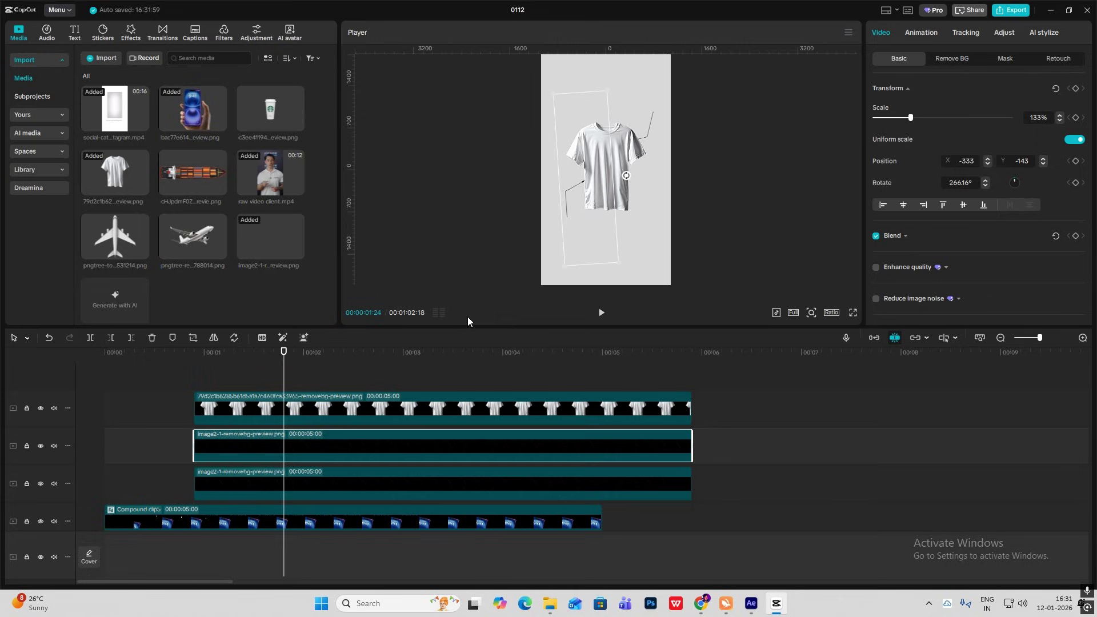
{"action": "left_click_drag", "start_coordinate": [577, 209], "coordinate": [579, 207]}
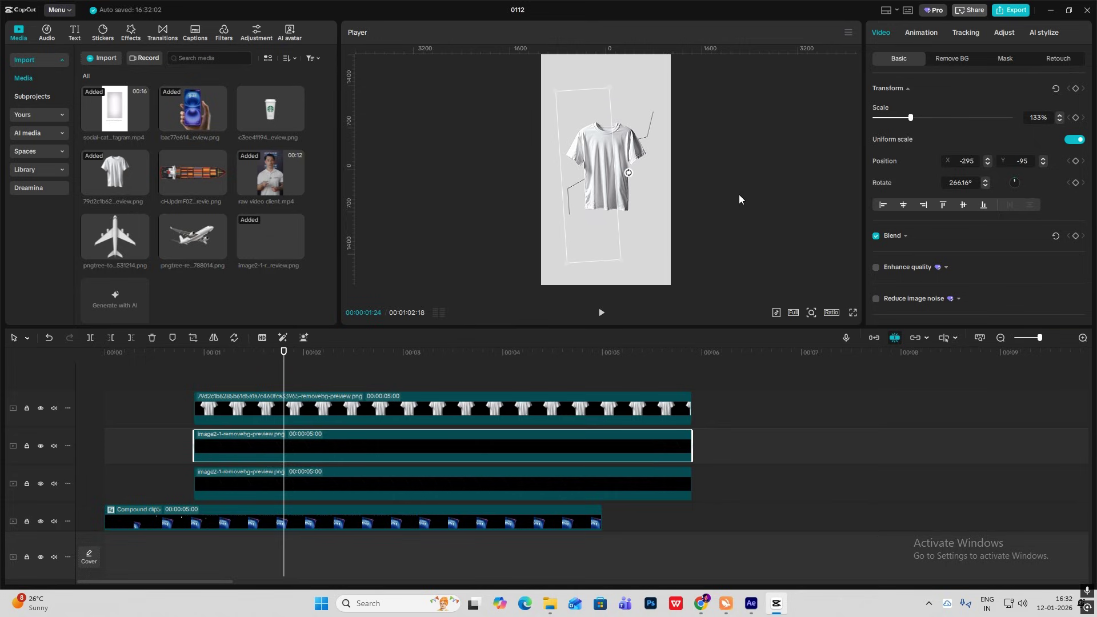
{"action": "left_click", "coordinate": [739, 195]}
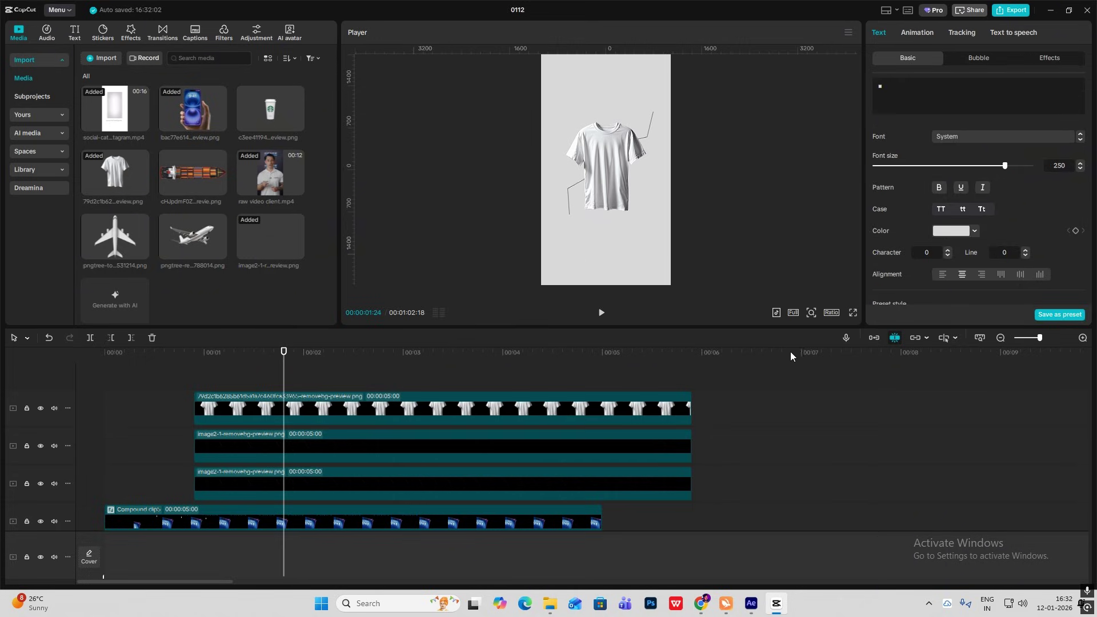
- Move the "Your", "Clothes" and two description text clips onto tracks above the T-shirt clip, starting at about 00:00:01:24
{"action": "left_click", "coordinate": [1001, 338]}
{"action": "left_click", "coordinate": [1001, 338]}
{"action": "left_click", "coordinate": [1001, 338]}
{"action": "scroll", "coordinate": [520, 507], "scroll_direction": "down", "scroll_amount": 3}
{"action": "scroll", "coordinate": [582, 440], "scroll_direction": "down", "scroll_amount": 1}
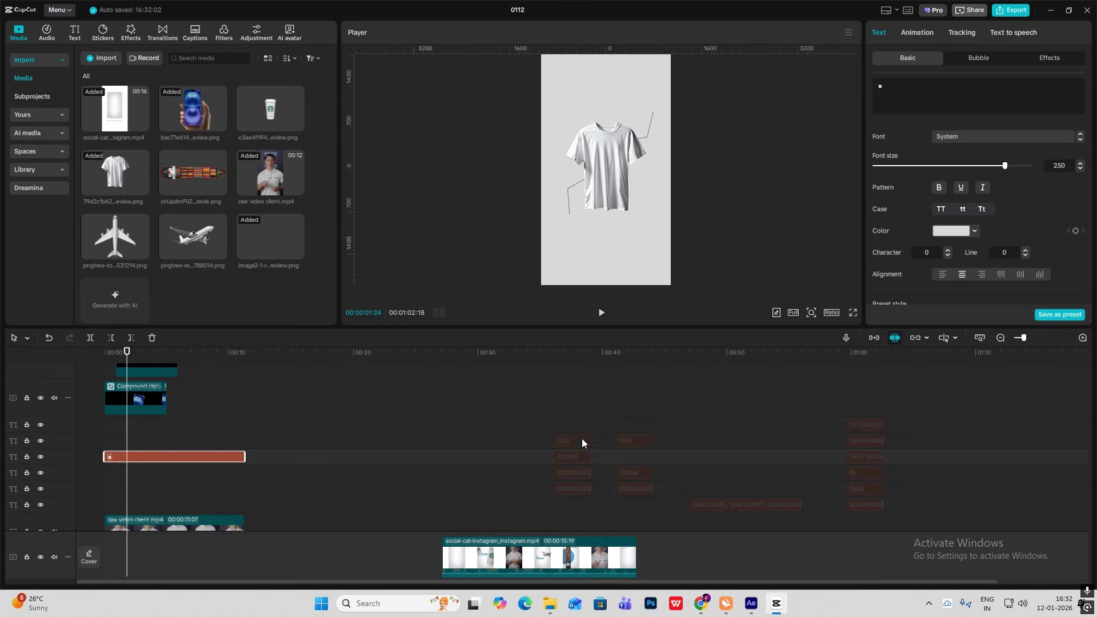
{"action": "left_click_drag", "start_coordinate": [582, 407], "coordinate": [562, 507]}
{"action": "left_click_drag", "start_coordinate": [577, 446], "coordinate": [170, 396]}
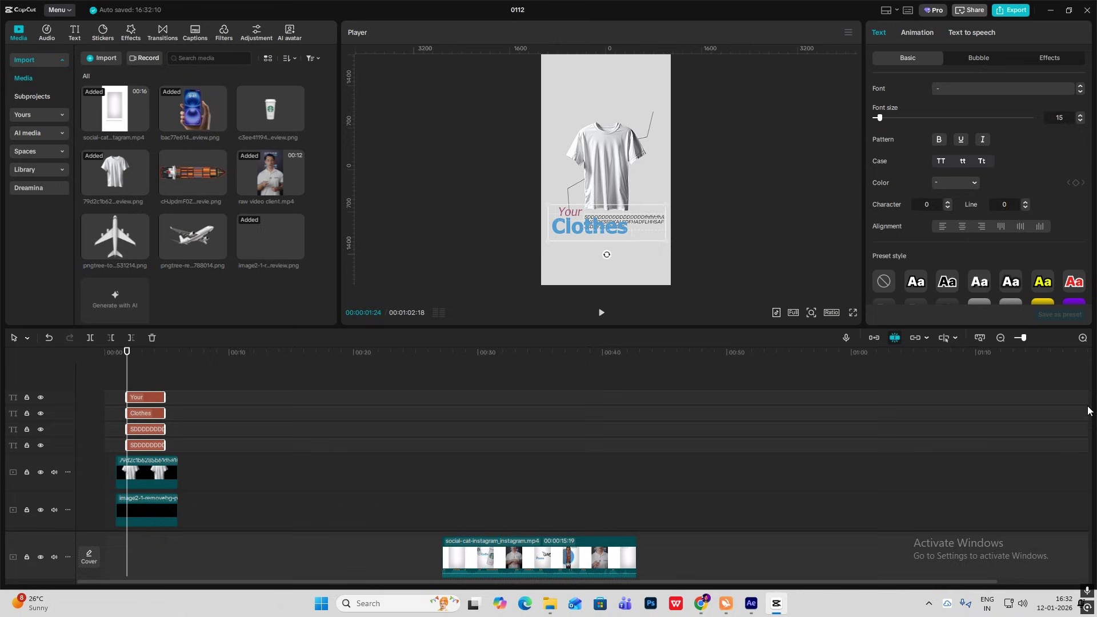
- Position the "Your" title above the T-shirt in the frame, with the "Clothes" title directly beneath it
{"action": "left_click", "coordinate": [1083, 338]}
{"action": "left_click", "coordinate": [146, 380]}
{"action": "left_click", "coordinate": [152, 398]}
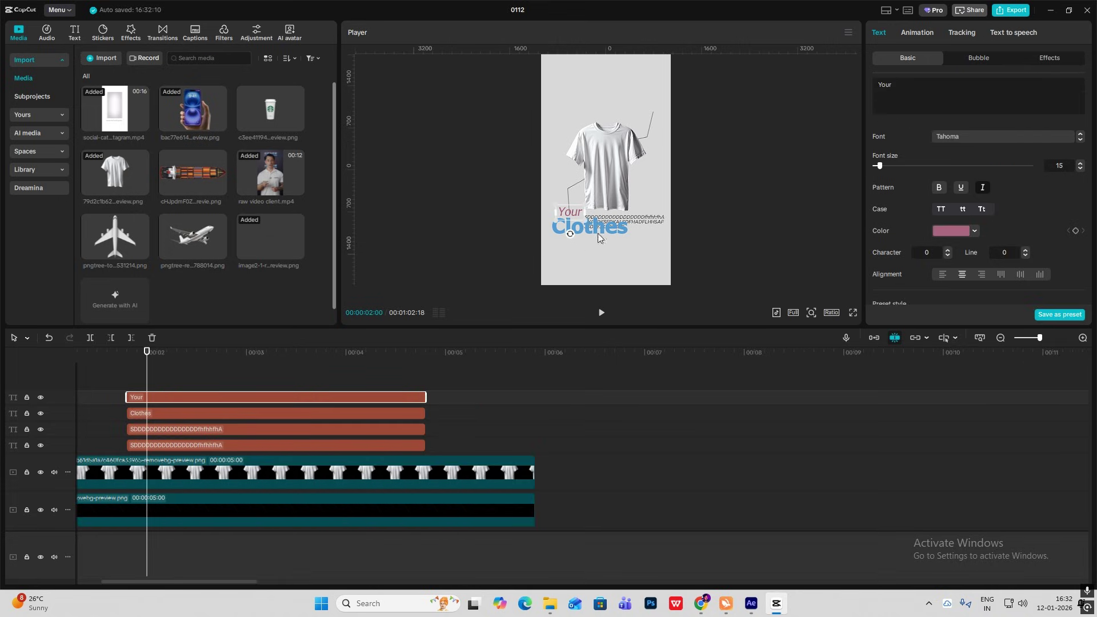
{"action": "left_click_drag", "start_coordinate": [572, 218], "coordinate": [584, 96]}
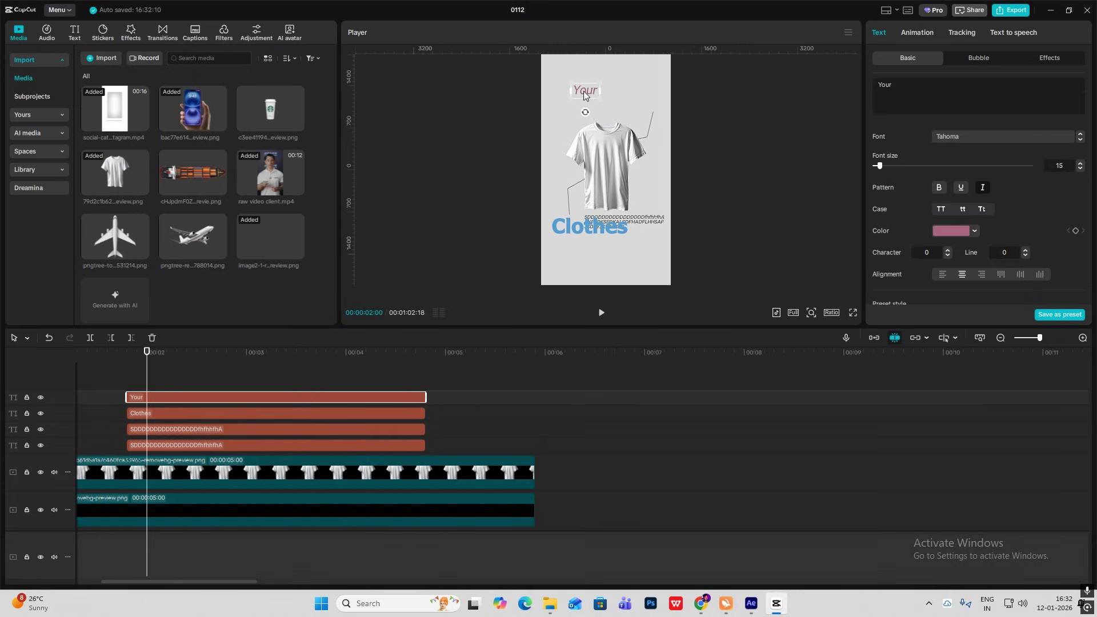
{"action": "left_click", "coordinate": [145, 414]}
{"action": "left_click_drag", "start_coordinate": [582, 229], "coordinate": [586, 106]}
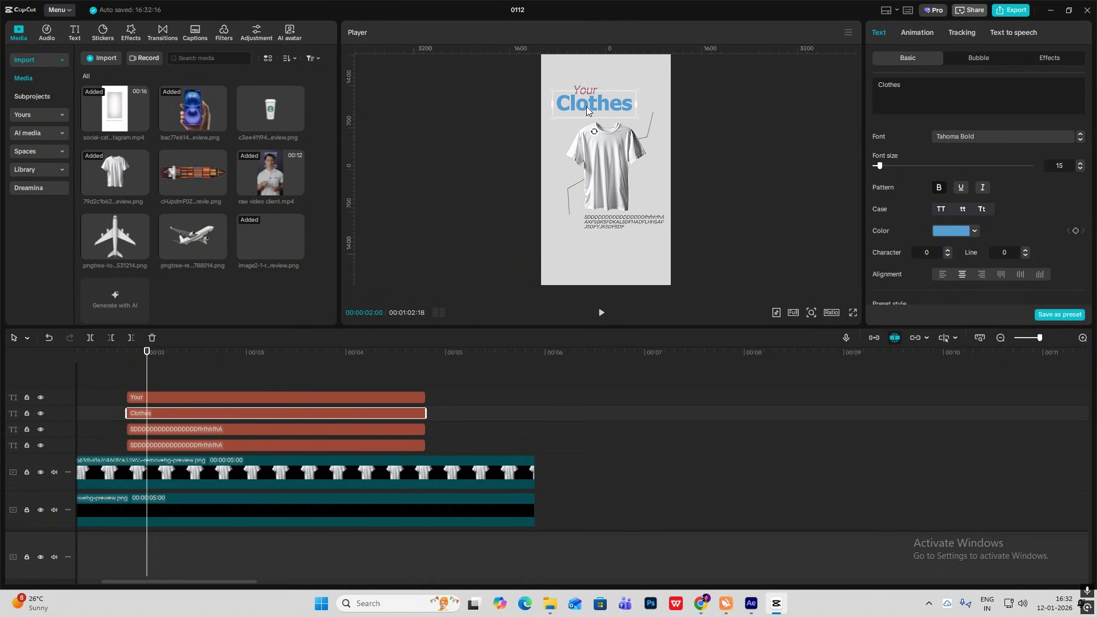
- Place one description text, reduced in size, at the upper callout line and the other beneath the lower callout line
{"action": "left_click_drag", "start_coordinate": [617, 225], "coordinate": [628, 109]}
{"action": "left_click", "coordinate": [189, 446]}
{"action": "left_click", "coordinate": [749, 196]}
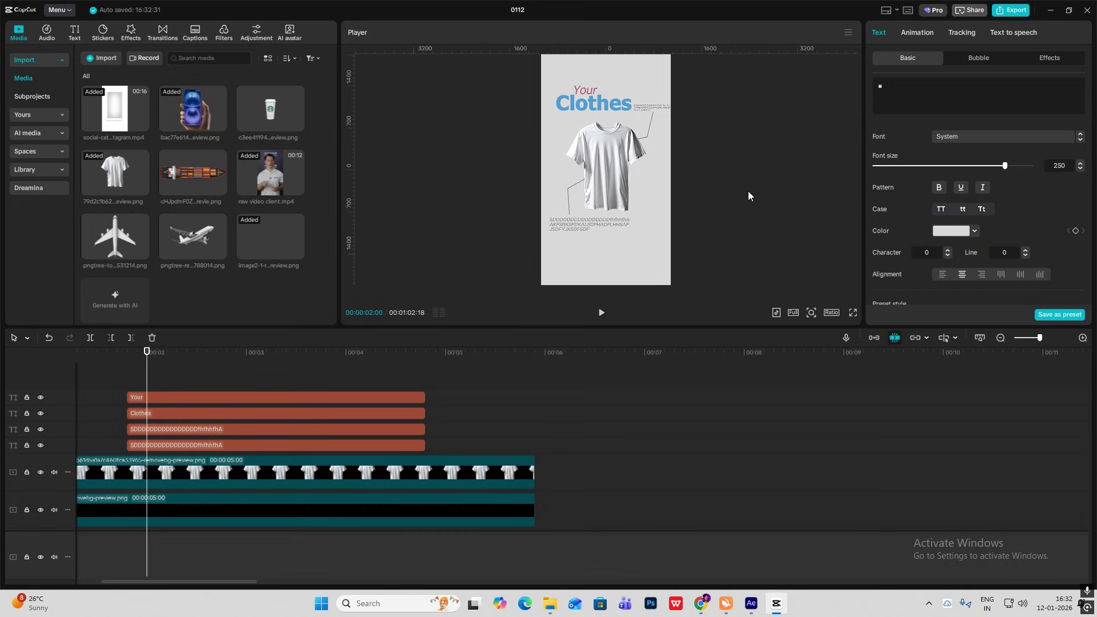
- Examine the layout and title timing of the T-shirt scene in the reference Instagram video
{"action": "left_click", "coordinate": [1001, 338]}
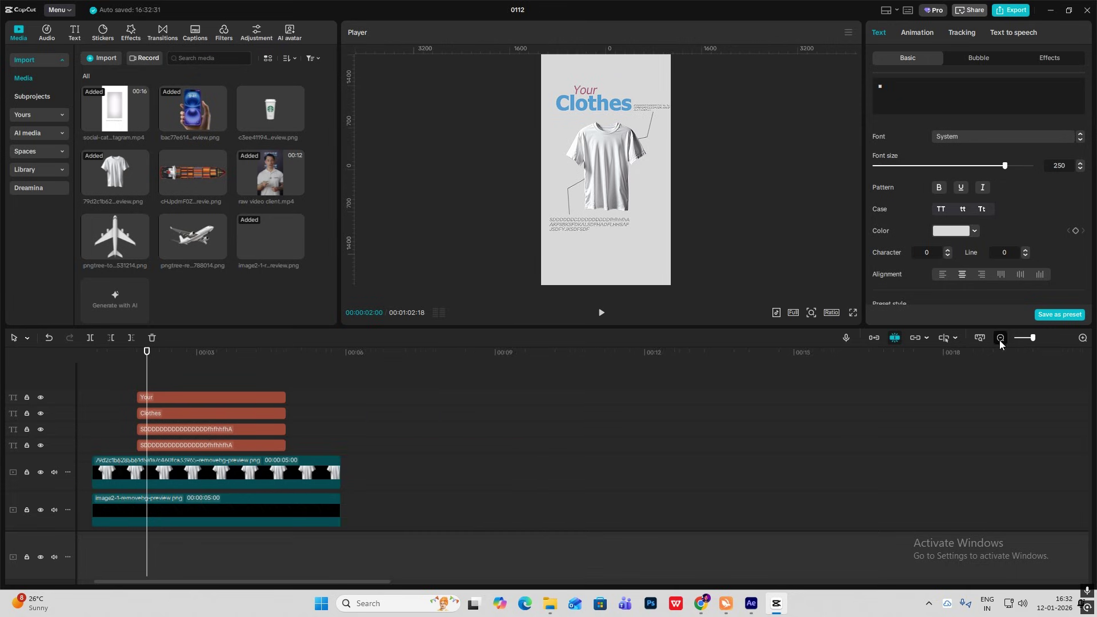
{"action": "left_click", "coordinate": [1001, 338]}
{"action": "scroll", "coordinate": [735, 466], "scroll_direction": "down", "scroll_amount": 2}
{"action": "left_click", "coordinate": [815, 485]}
{"action": "left_click_drag", "start_coordinate": [815, 485], "coordinate": [803, 485]}
{"action": "left_click", "coordinate": [803, 485]}
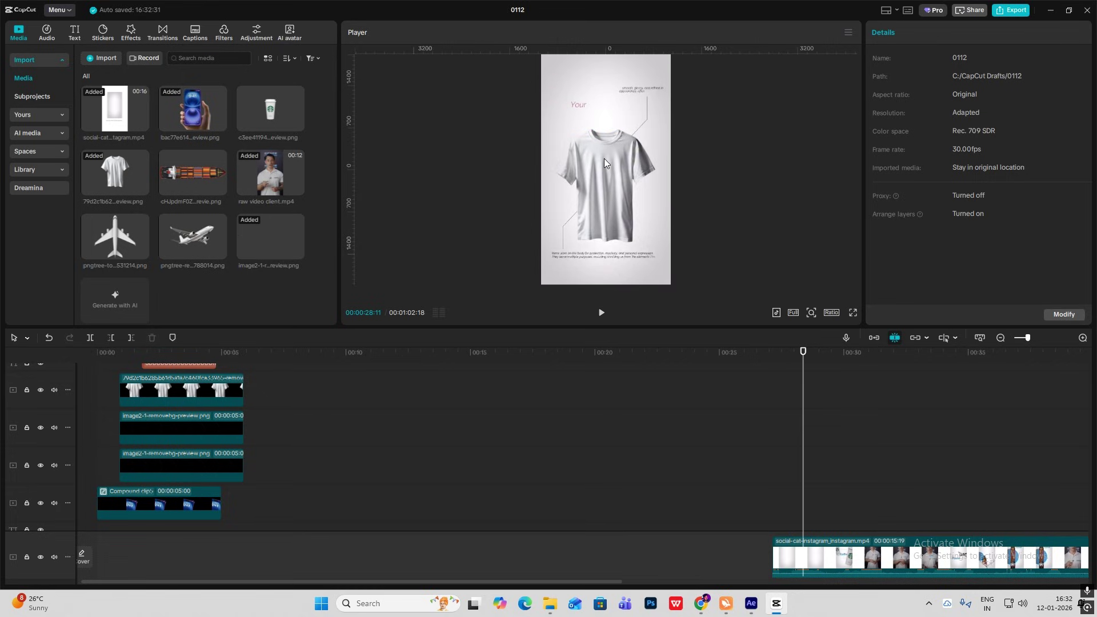
{"action": "left_click", "coordinate": [812, 434]}
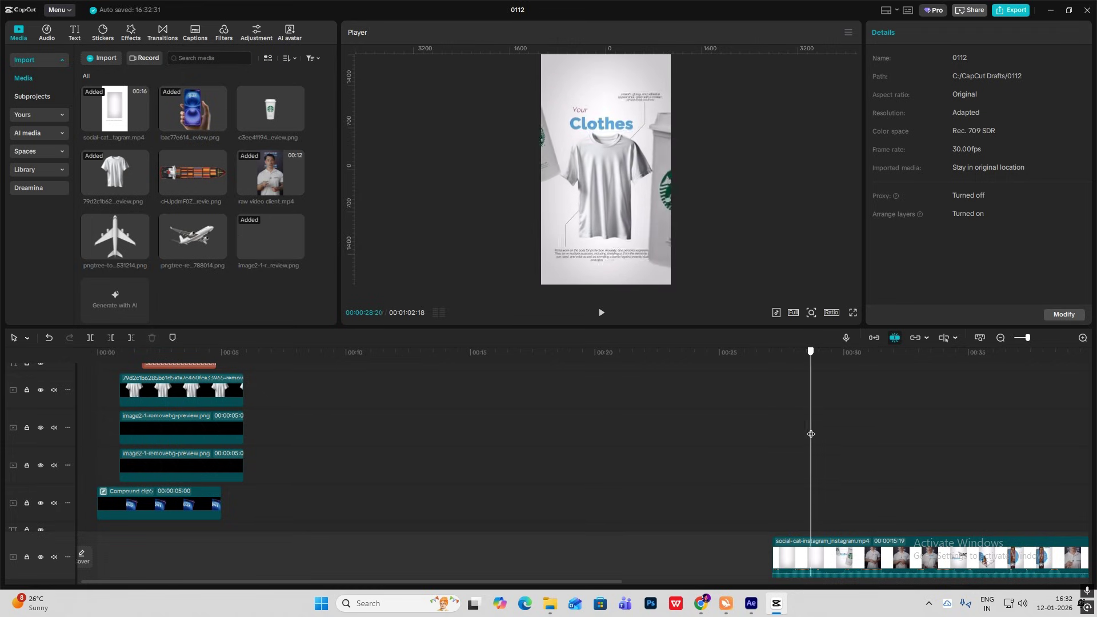
{"action": "key", "text": "space"}
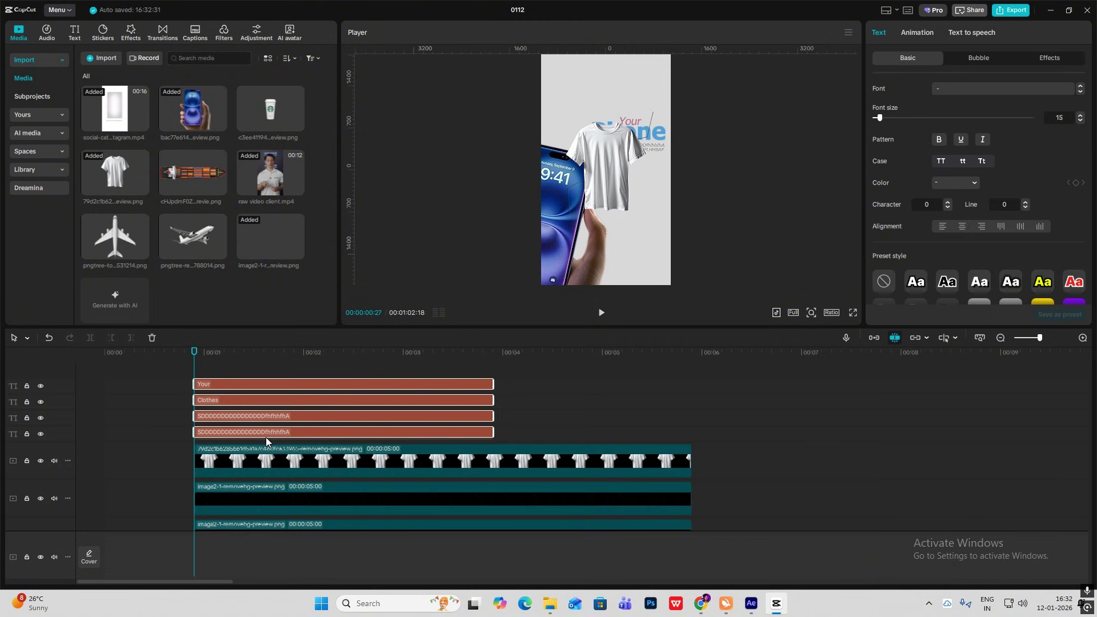
- Hide the phone compound clip so only the T-shirt scene with its titles shows in the frame
{"action": "left_click_drag", "start_coordinate": [266, 438], "coordinate": [266, 437]}
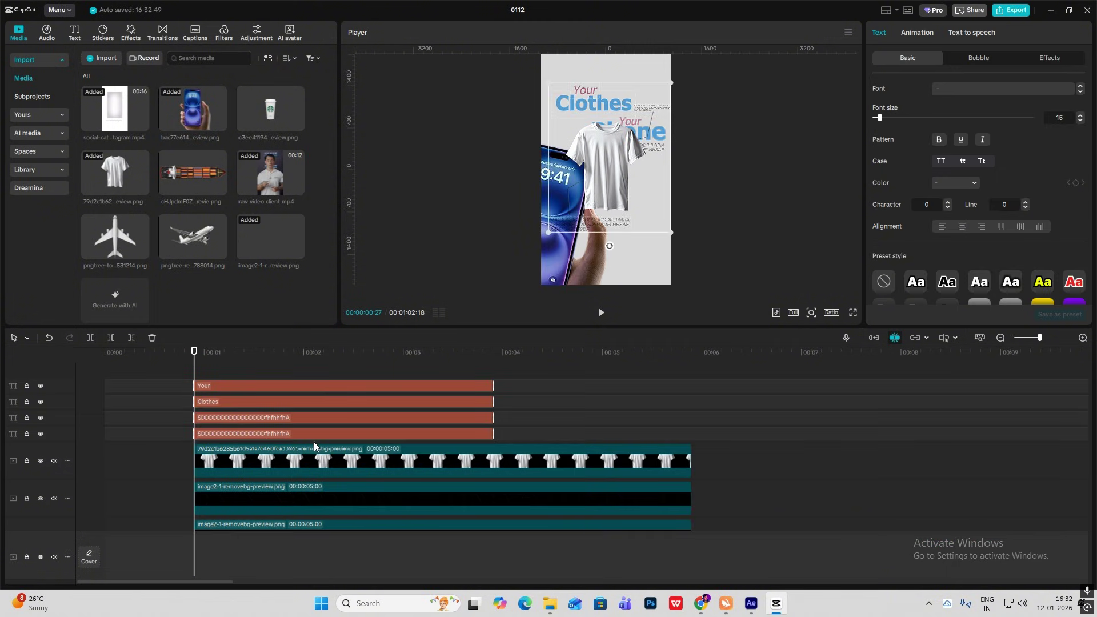
{"action": "scroll", "coordinate": [317, 442], "scroll_direction": "down", "scroll_amount": 2}
{"action": "left_click", "coordinate": [243, 492]}
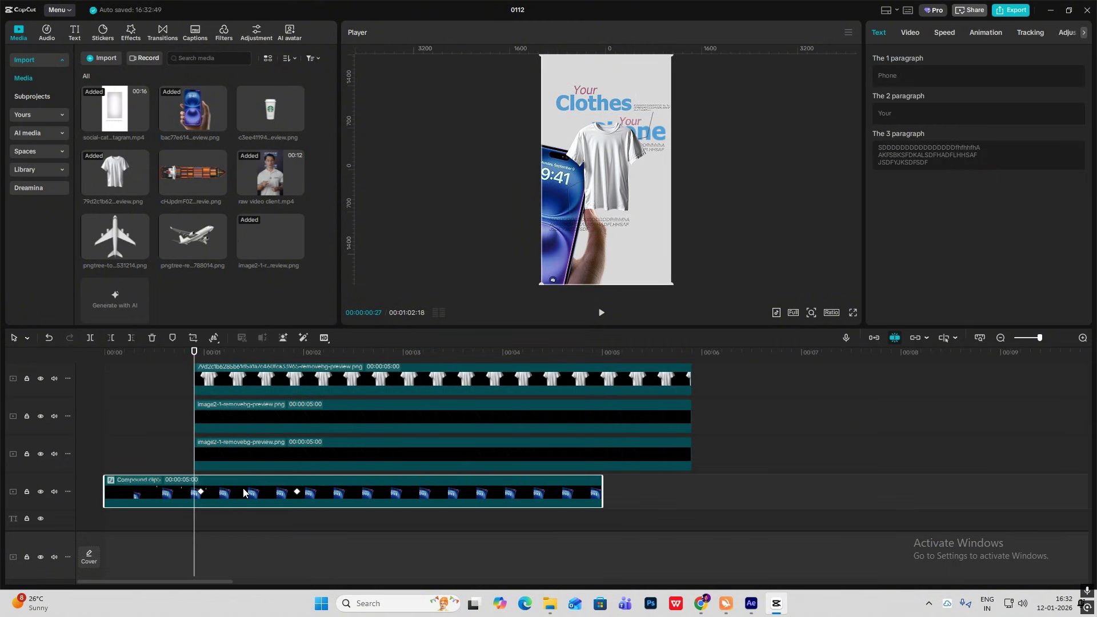
{"action": "key", "text": "v"}
{"action": "scroll", "coordinate": [261, 473], "scroll_direction": "up", "scroll_amount": 2}
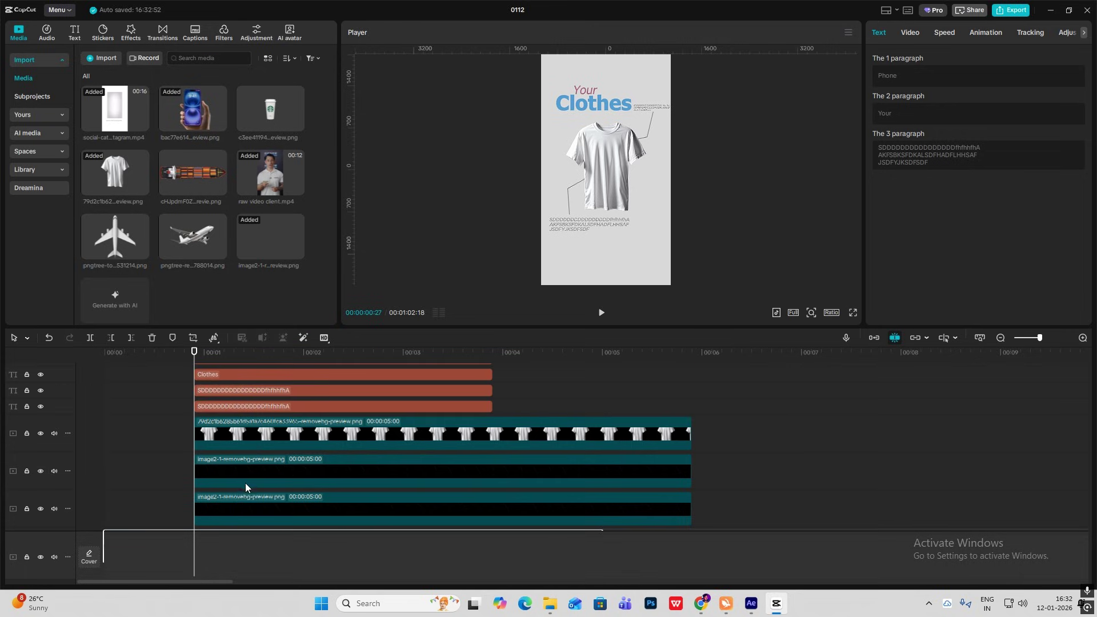
{"action": "key", "text": "ctrl+z"}
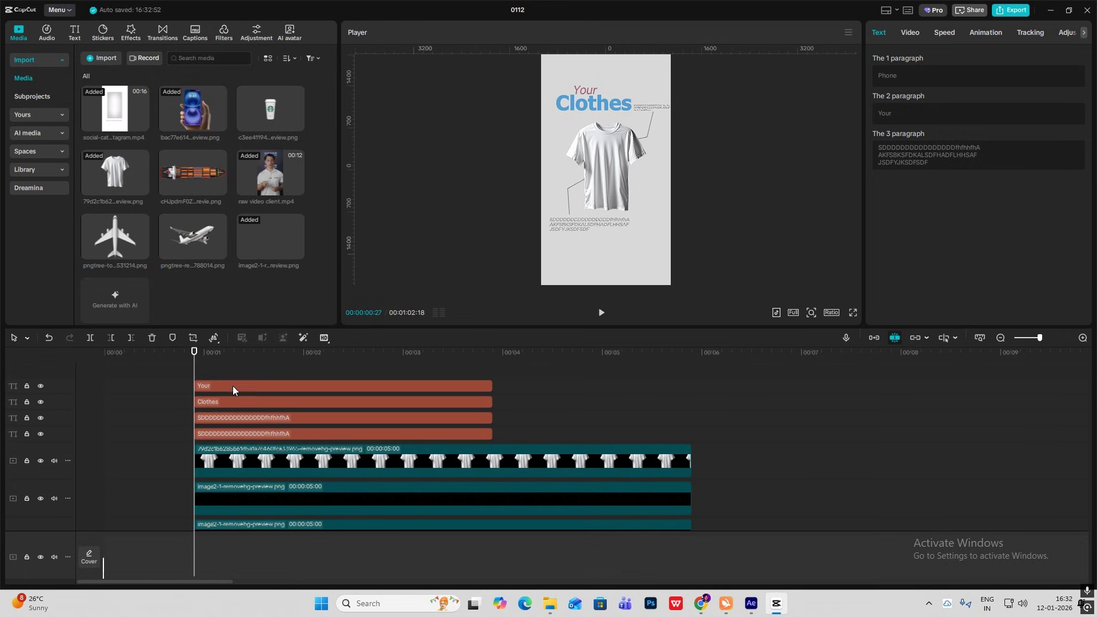
- Apply the Fade In entrance animation to the "Your" title of the T-shirt scene
{"action": "left_click", "coordinate": [233, 387]}
{"action": "left_click", "coordinate": [918, 32]}
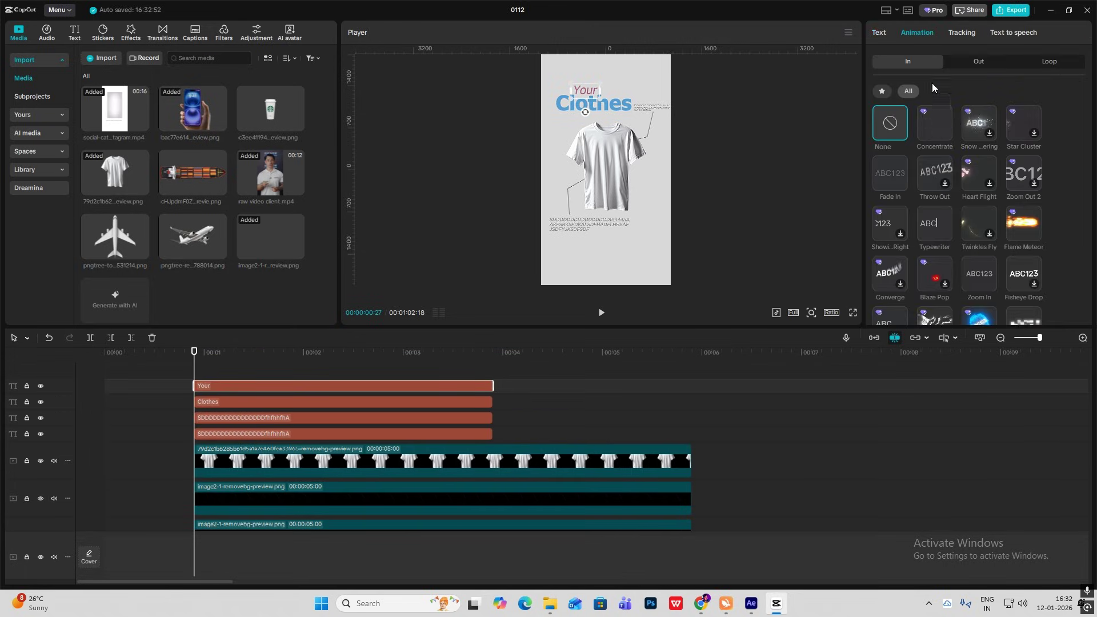
{"action": "left_click", "coordinate": [887, 170]}
- Apply the Slide Up entrance animation to the "Clothes" title with a duration of 0.7 s
{"action": "left_click", "coordinate": [307, 400]}
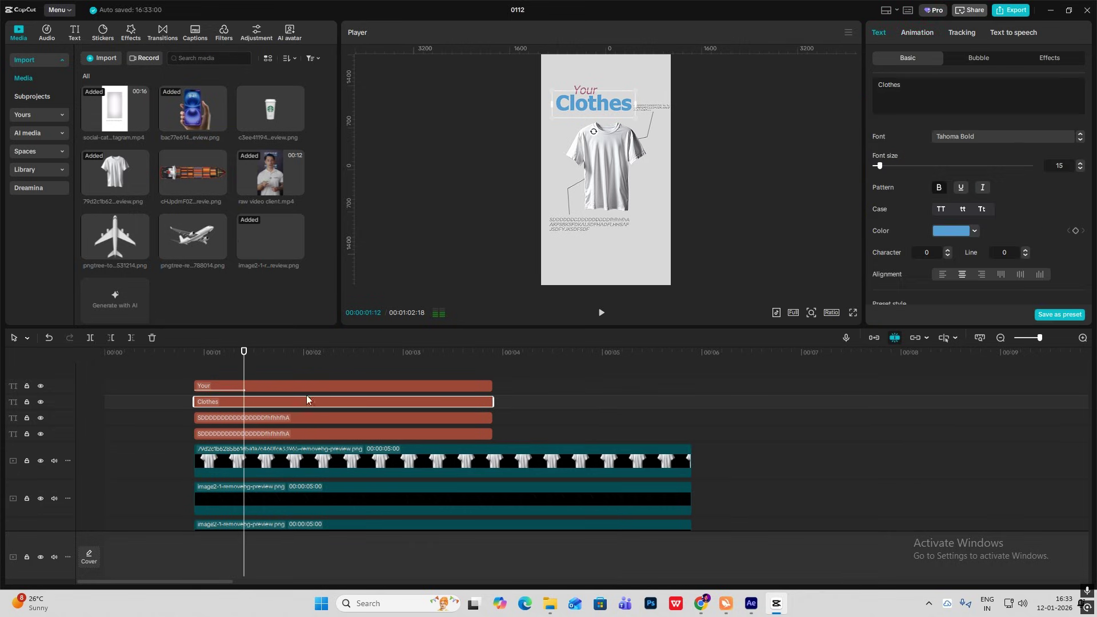
{"action": "left_click", "coordinate": [914, 33]}
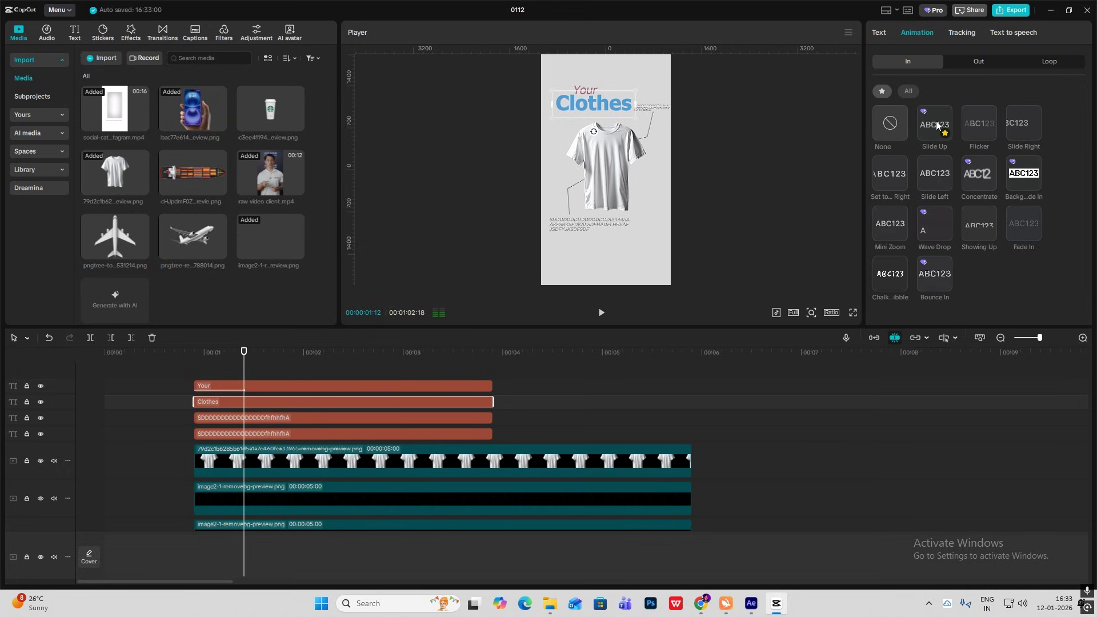
{"action": "left_click", "coordinate": [936, 124]}
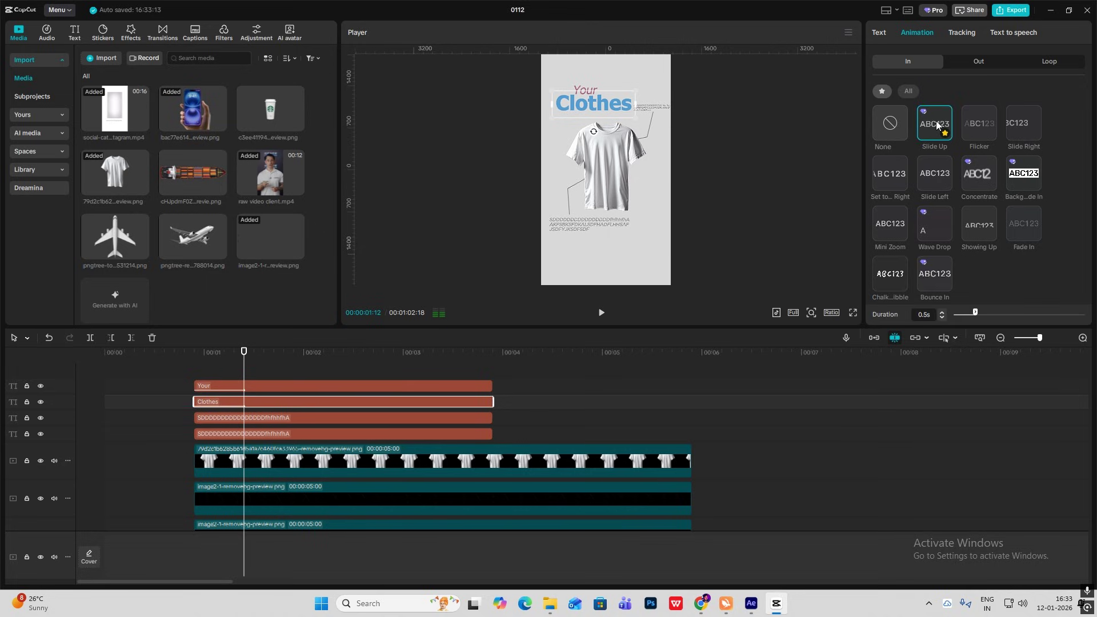
{"action": "left_click", "coordinate": [983, 313]}
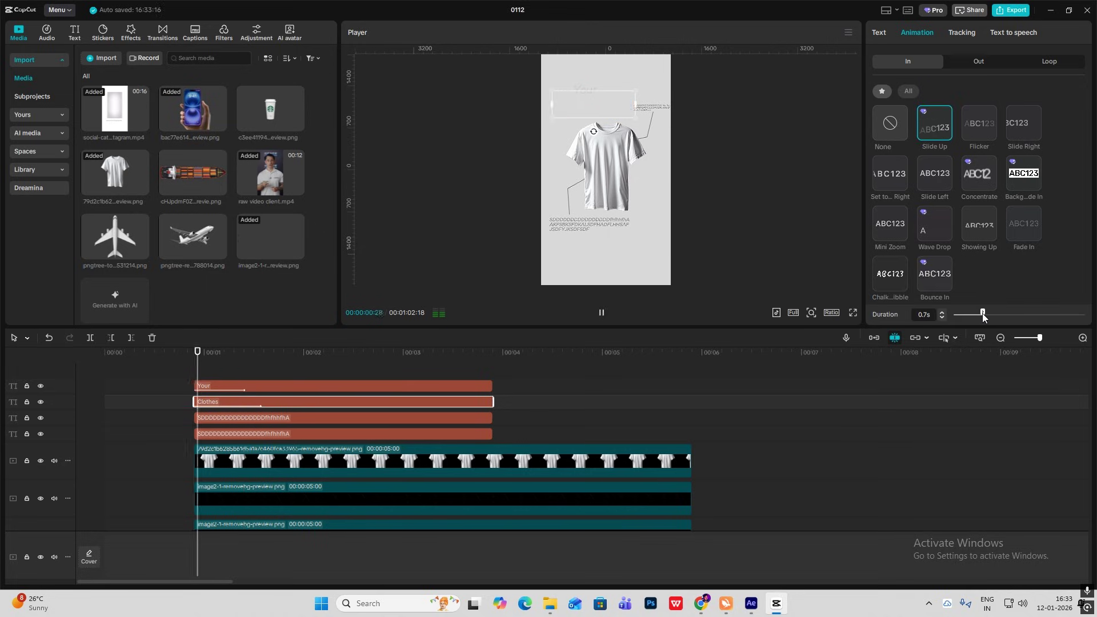
- Apply the Typewriter entrance animation to both description texts and adjust its duration
{"action": "left_click", "coordinate": [270, 424]}
{"action": "left_click", "coordinate": [281, 421]}
{"action": "left_click", "coordinate": [277, 436], "text": "ctrl"}
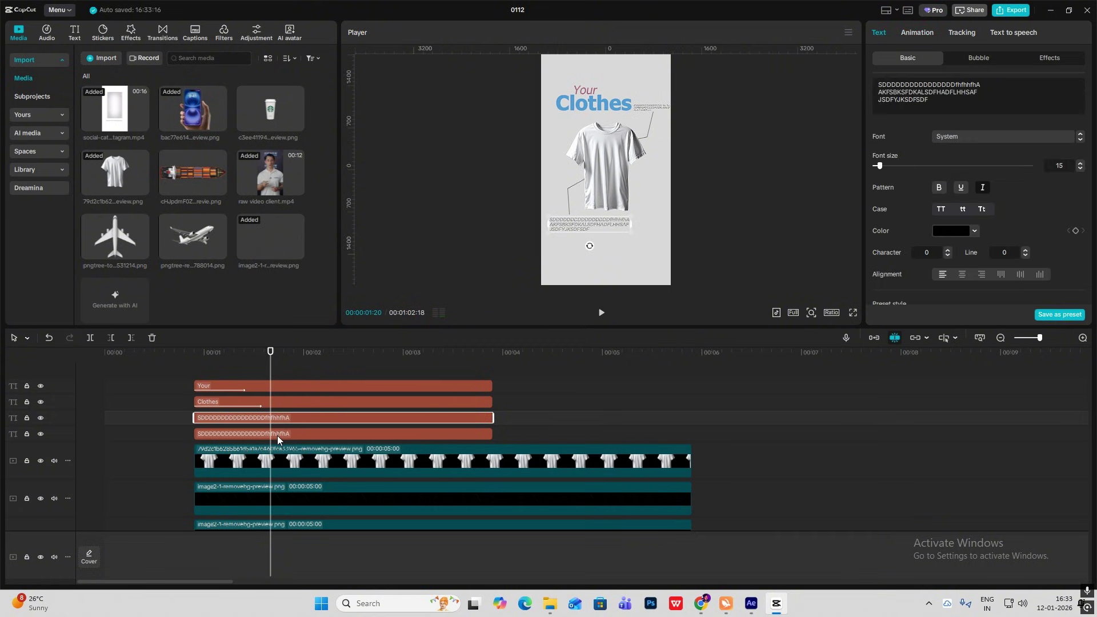
{"action": "left_click", "coordinate": [917, 32]}
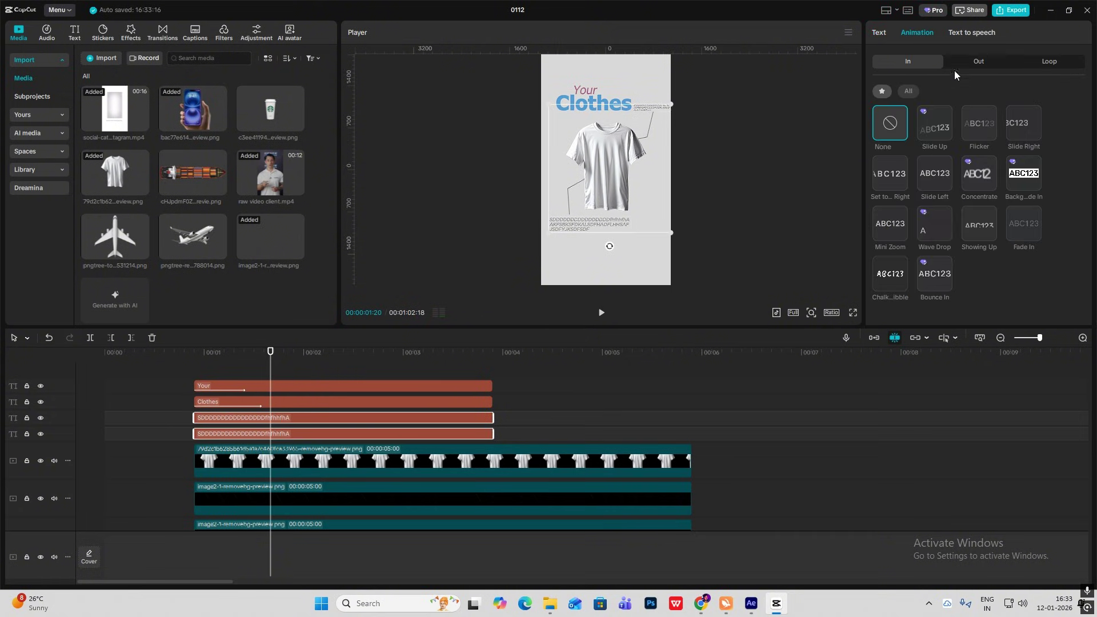
{"action": "left_click", "coordinate": [910, 91]}
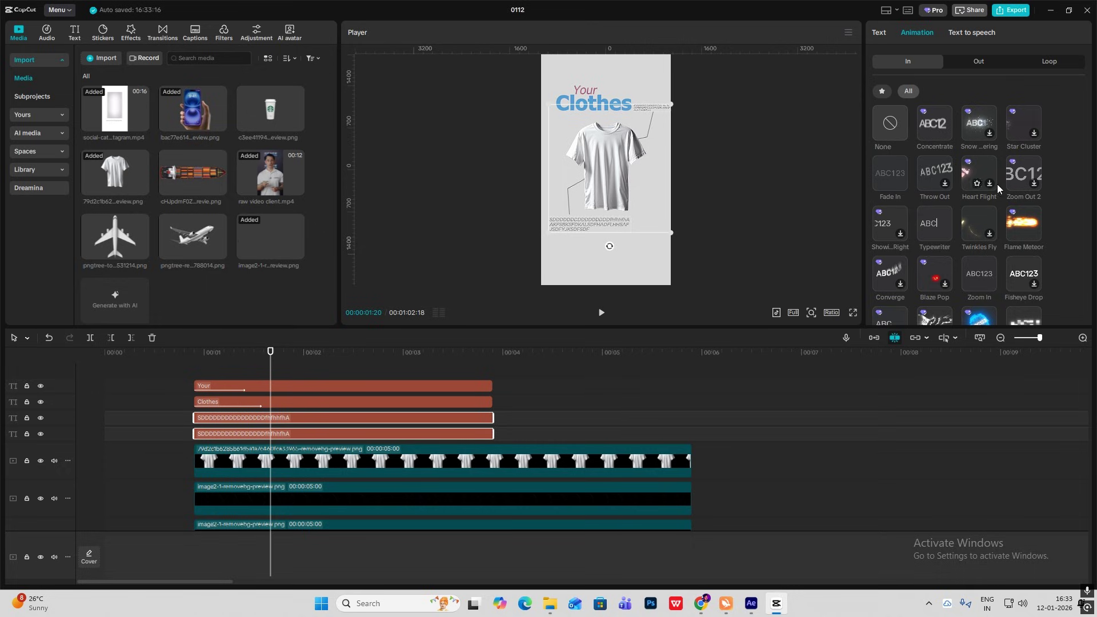
{"action": "scroll", "coordinate": [965, 239], "scroll_direction": "down", "scroll_amount": 2}
{"action": "left_click", "coordinate": [938, 123]}
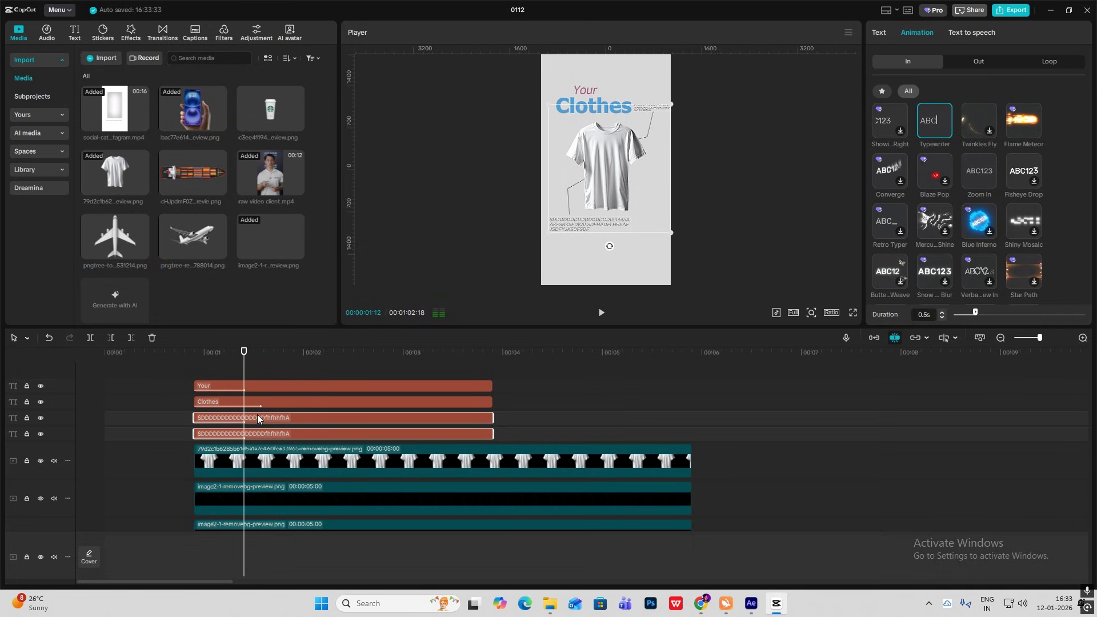
{"action": "left_click", "coordinate": [942, 313]}
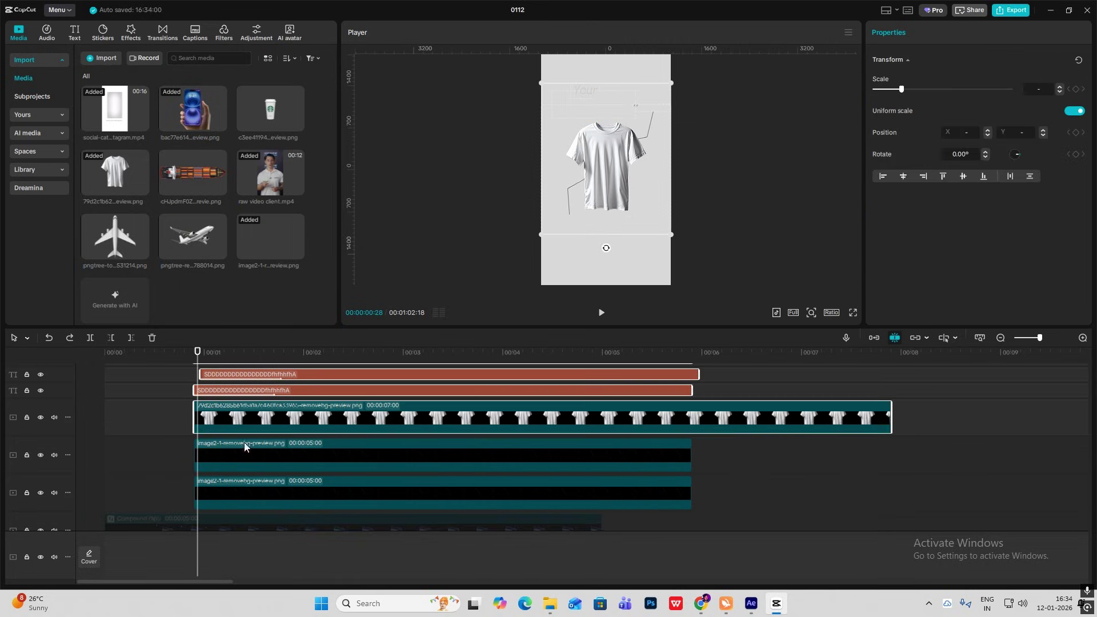
- Combine the T-shirt clip, its titles, description texts and both callout line images into one compound clip
{"action": "left_click", "coordinate": [244, 447], "text": "ctrl"}
{"action": "left_click", "coordinate": [233, 486], "text": "ctrl"}
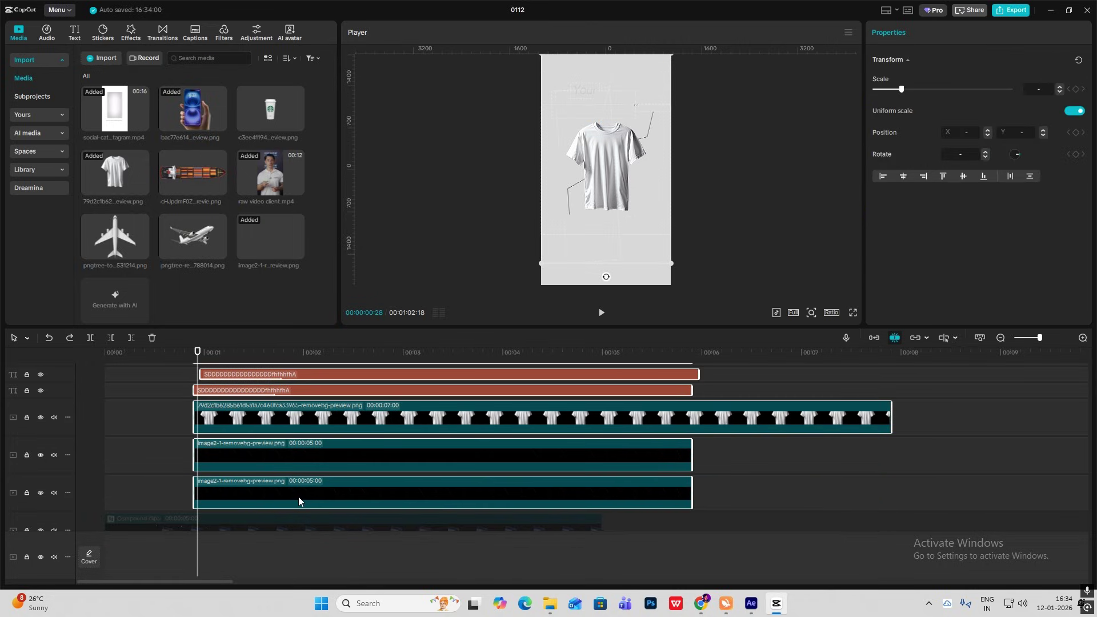
{"action": "key", "text": "alt+g"}
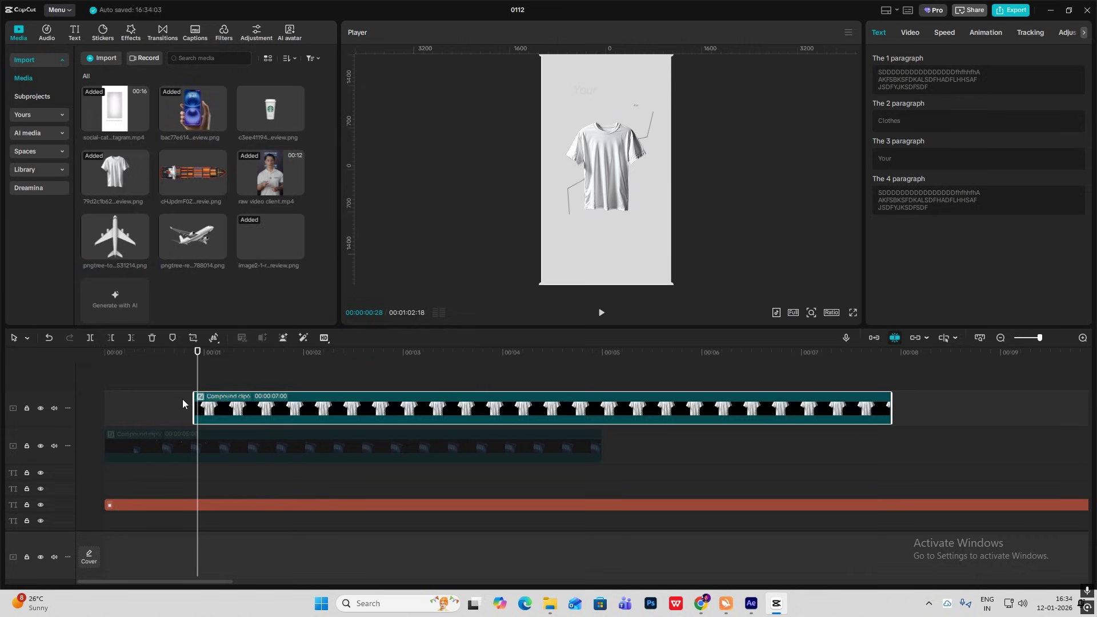
{"action": "left_click", "coordinate": [183, 399]}
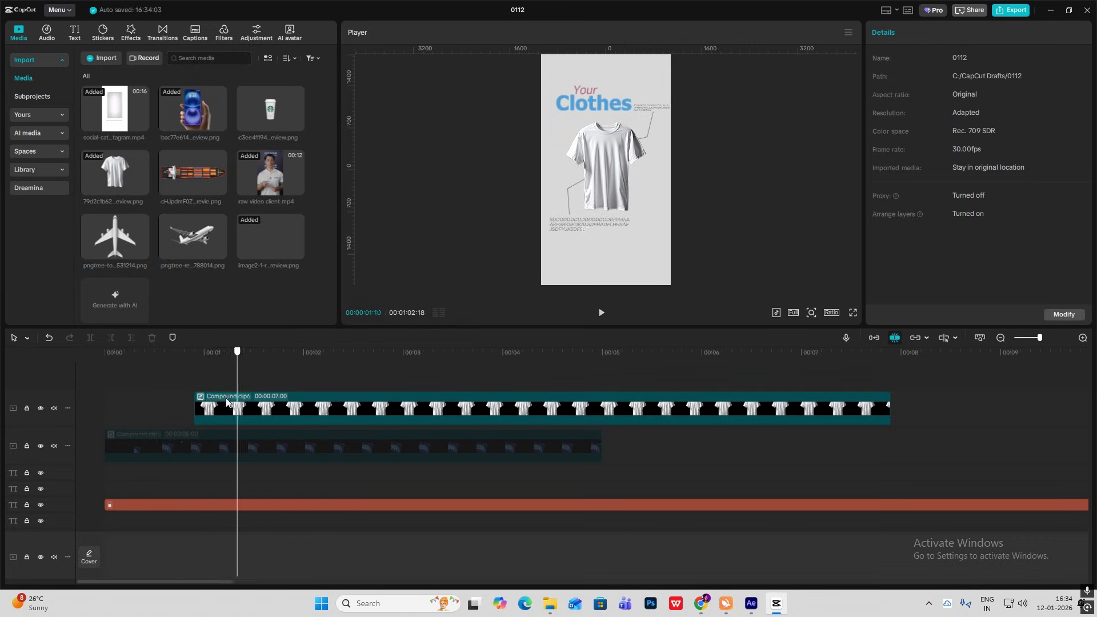
{"action": "left_click_drag", "start_coordinate": [228, 403], "coordinate": [248, 417]}
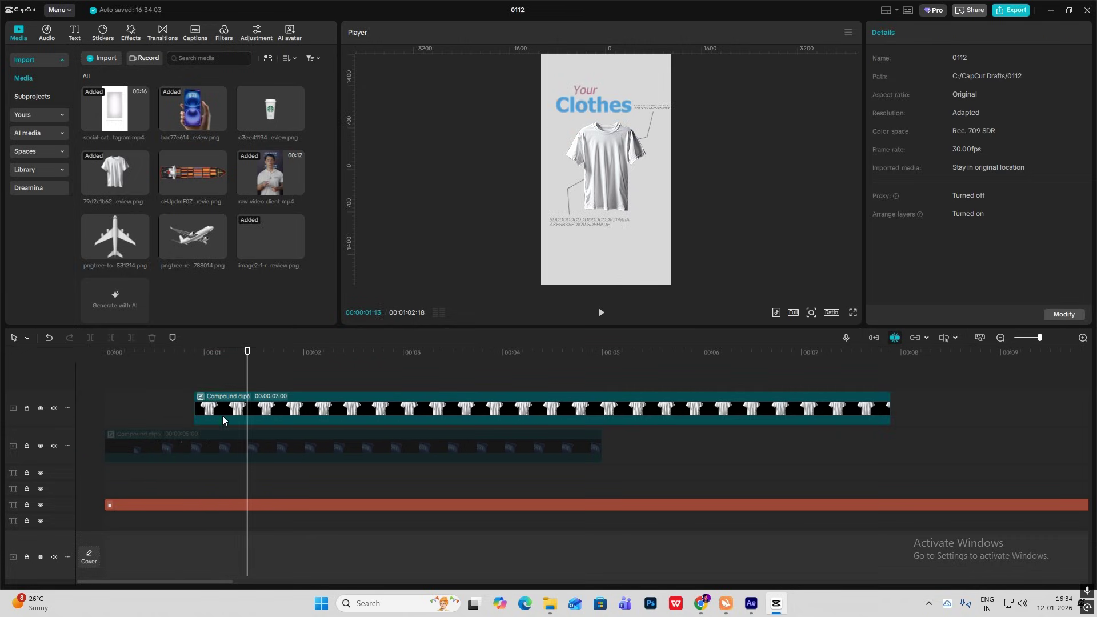
- Show the phone compound clip again and shift the T-shirt compound clip to start at the phone clip's first keyframe, 00:00:00:29
{"action": "left_click", "coordinate": [204, 440]}
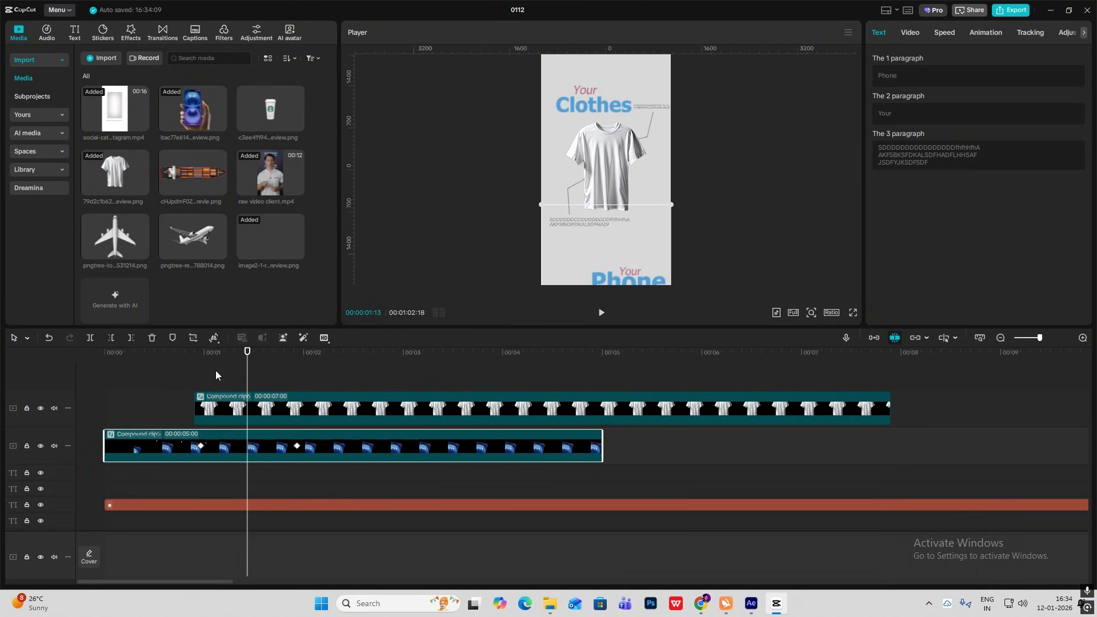
{"action": "left_click", "coordinate": [215, 371]}
{"action": "mouse_move", "coordinate": [226, 409]}
{"action": "left_mouse_down"}
{"action": "mouse_move", "coordinate": [242, 410]}
{"action": "mouse_move", "coordinate": [222, 407]}
{"action": "left_mouse_up"}
{"action": "left_click", "coordinate": [198, 415]}
{"action": "left_click", "coordinate": [211, 449]}
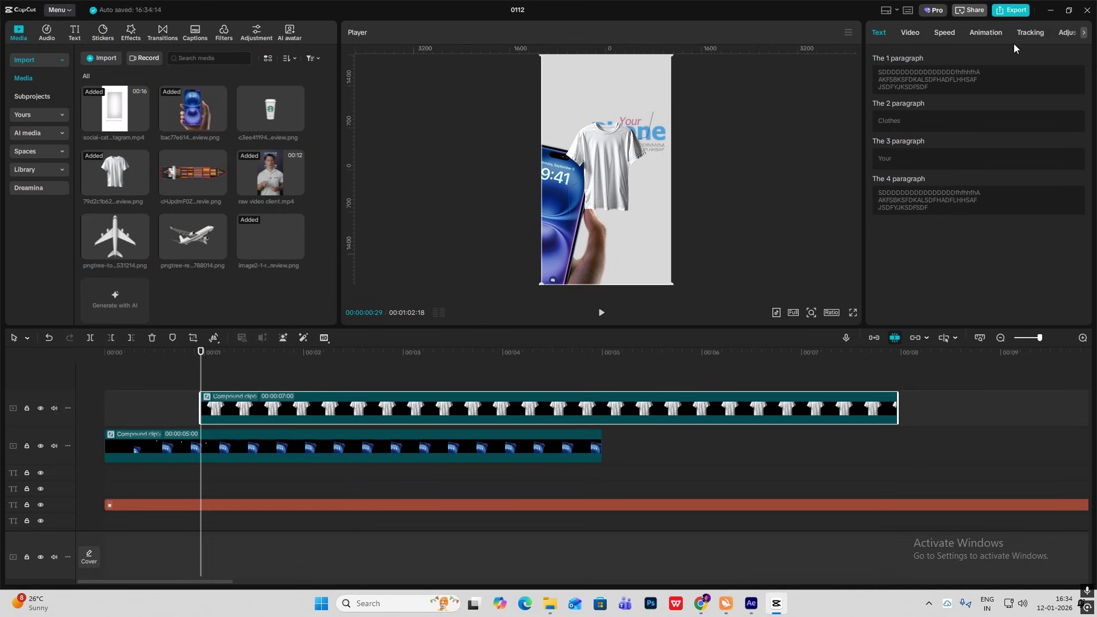
- Animate the T-shirt compound clip dropping in from above the frame, with transform keyframes at 00:00:00:29 (Y 2989) and 00:00:01:28 (Y 0)
{"action": "left_click", "coordinate": [910, 32]}
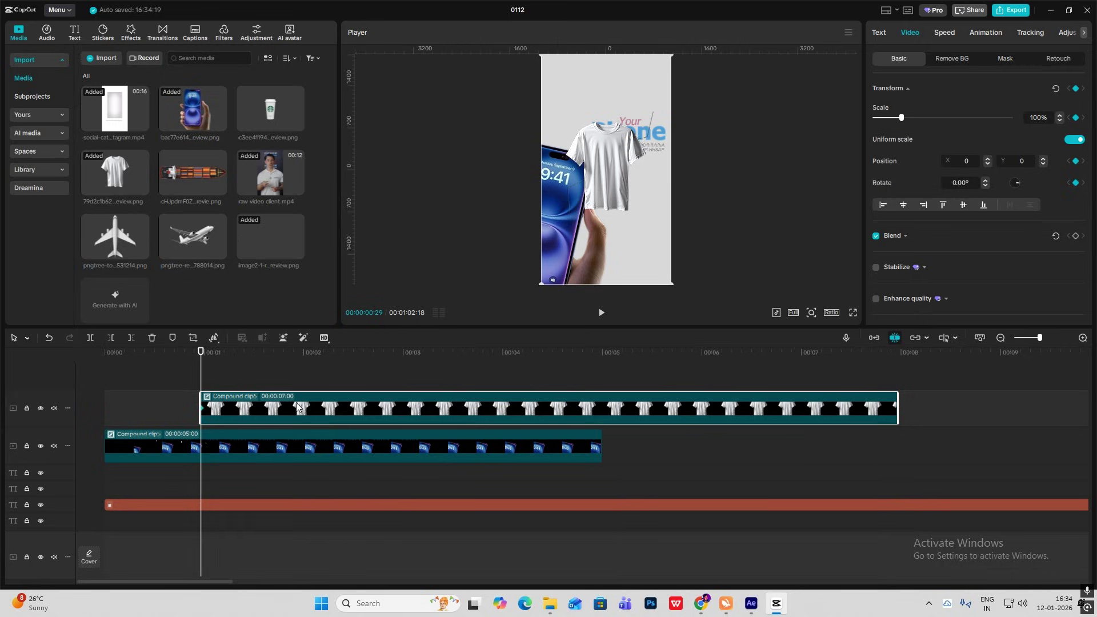
{"action": "left_click", "coordinate": [277, 447]}
{"action": "left_click_drag", "start_coordinate": [200, 374], "coordinate": [299, 395]}
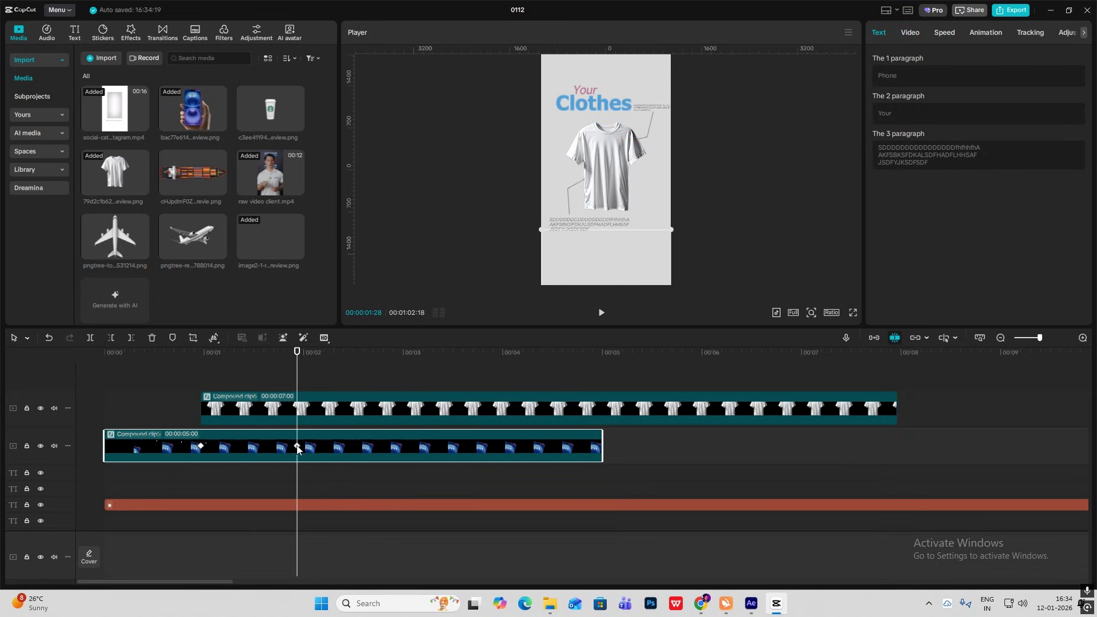
{"action": "left_click", "coordinate": [312, 423]}
{"action": "left_click", "coordinate": [910, 32]}
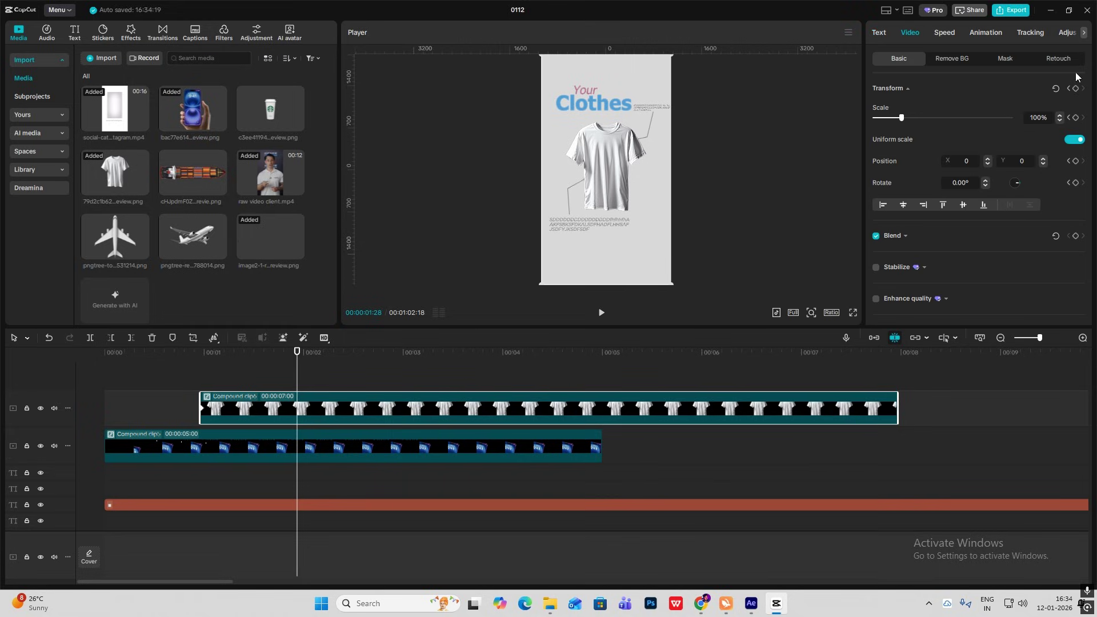
{"action": "left_click", "coordinate": [1075, 90]}
{"action": "left_click_drag", "start_coordinate": [299, 372], "coordinate": [200, 373]}
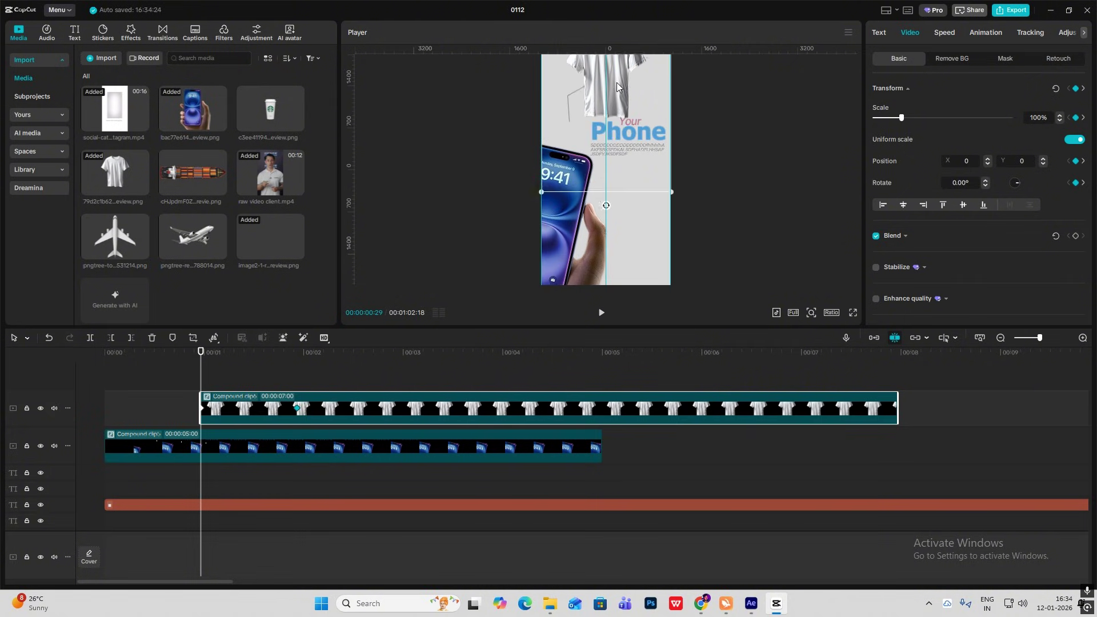
{"action": "left_click_drag", "start_coordinate": [617, 86], "coordinate": [612, 4]}
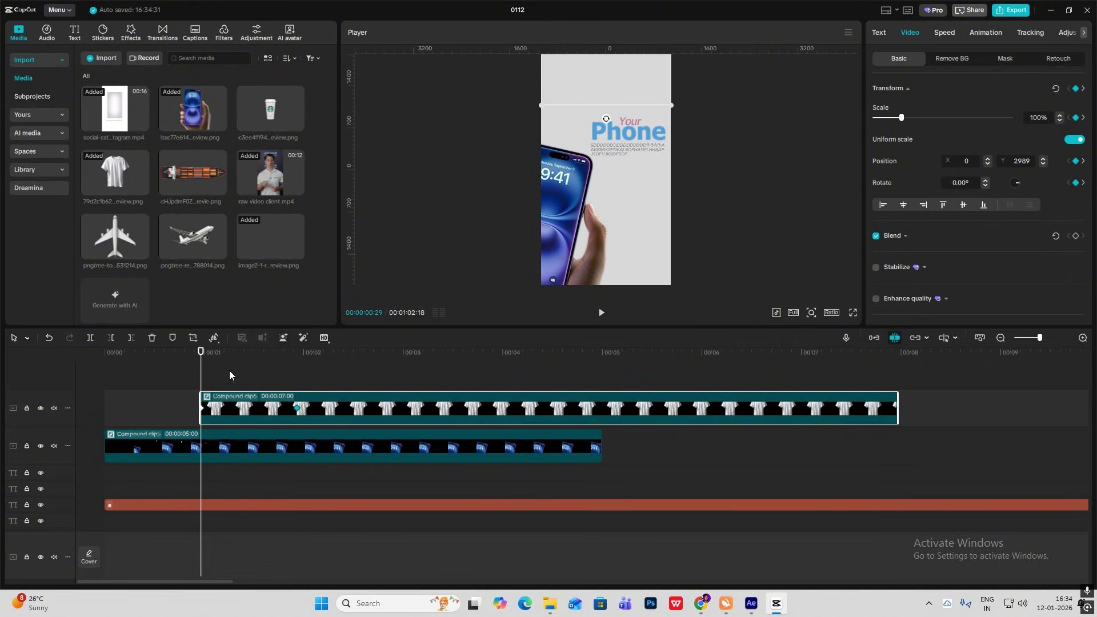
- Apply the Cubic Out preset curve to the T-shirt compound clip's Y position keyframes
{"action": "key", "text": "alt+k"}
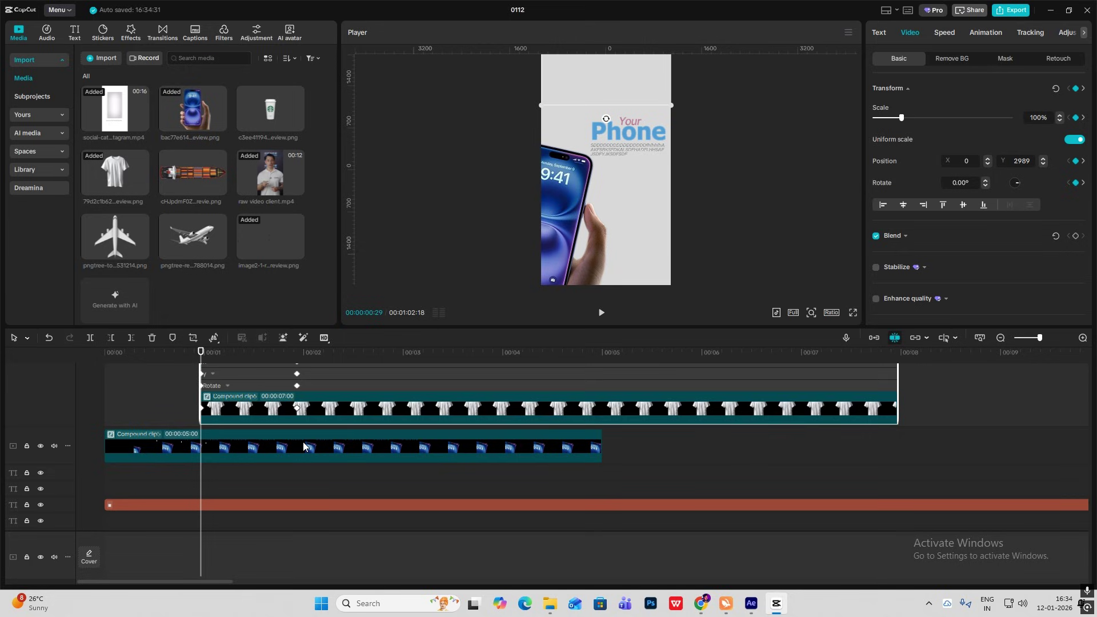
{"action": "left_click", "coordinate": [257, 417]}
{"action": "left_click", "coordinate": [252, 429]}
{"action": "left_click", "coordinate": [253, 417]}
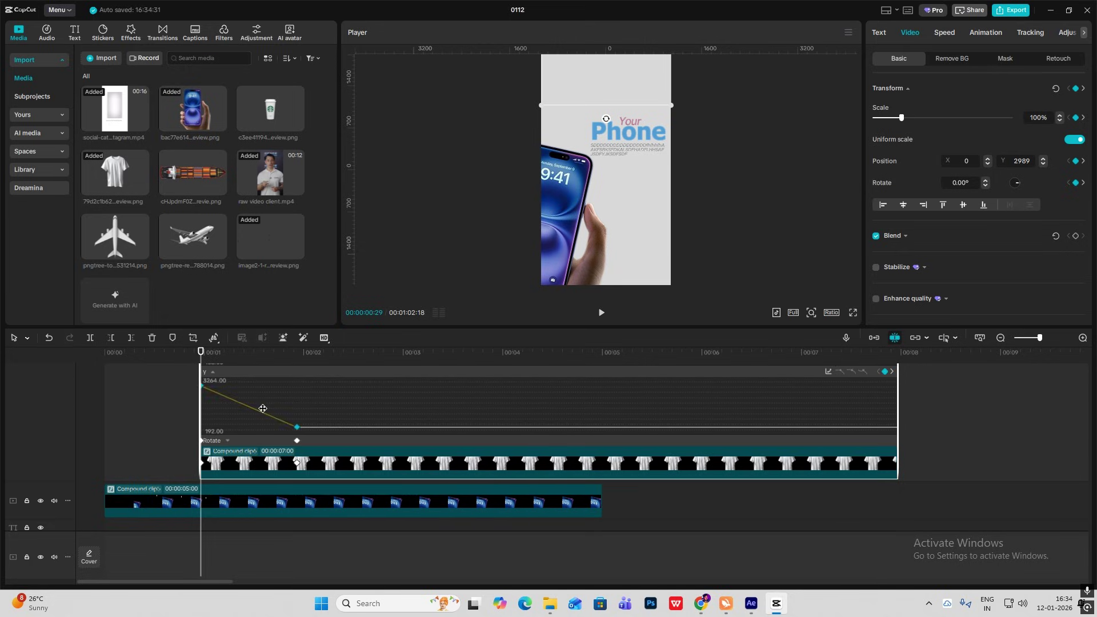
{"action": "left_click", "coordinate": [828, 372]}
{"action": "left_click", "coordinate": [940, 467]}
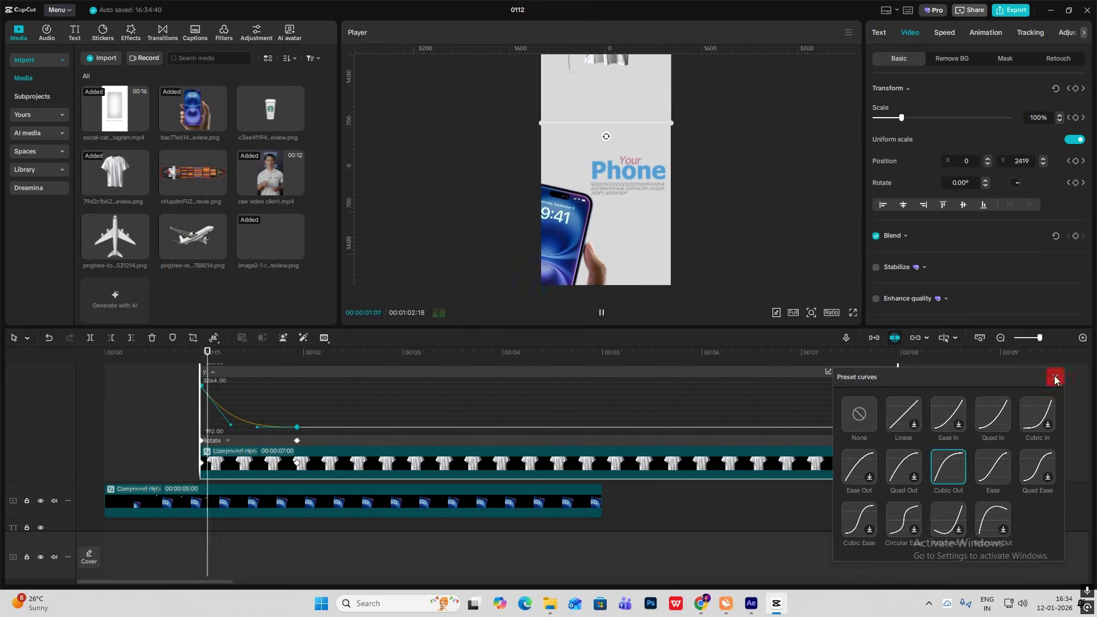
{"action": "left_click", "coordinate": [1056, 379]}
- Play back the transition from the phone scene to the T-shirt scene
{"action": "left_click", "coordinate": [255, 441]}
{"action": "key", "text": "space"}
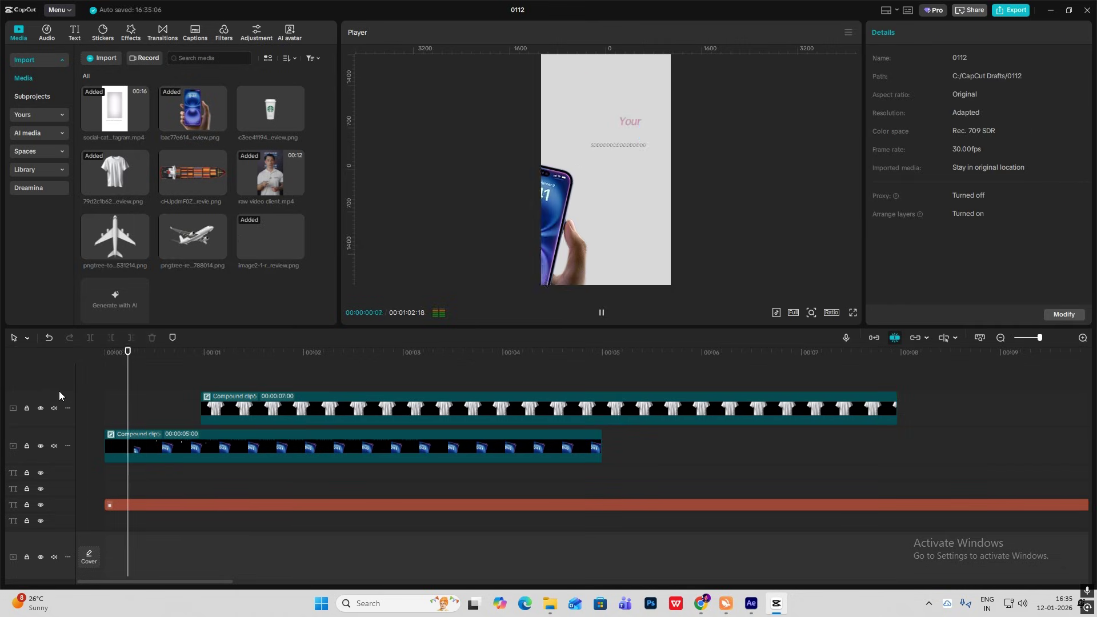
{"action": "key", "text": "space"}
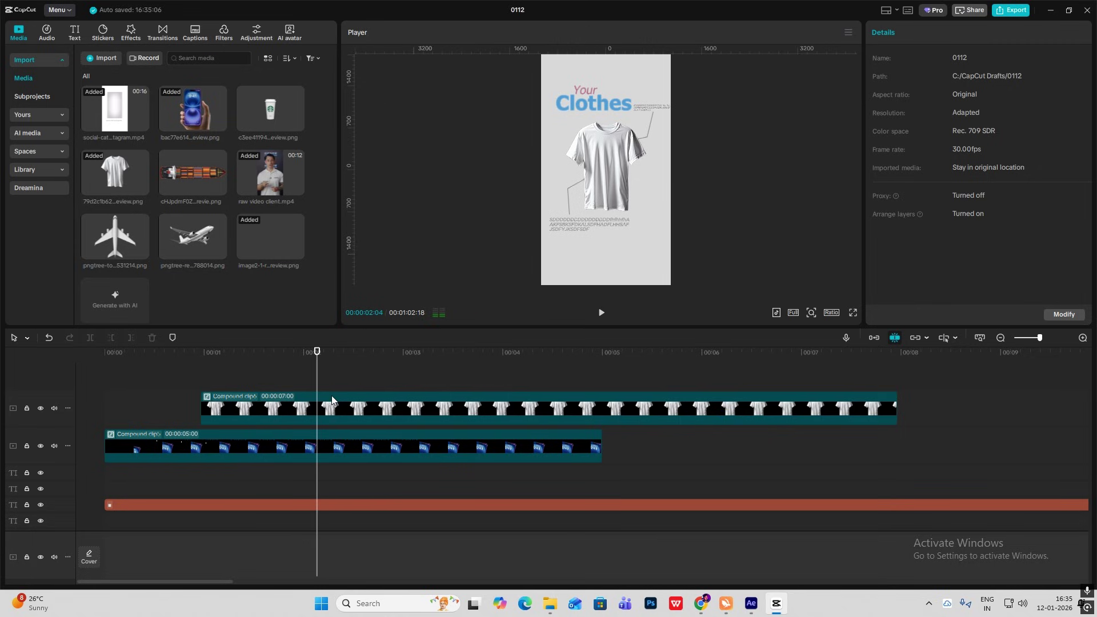
- Add the coffee cup image on a track above the T-shirt clip, beside the T-shirt's right edge at X 918, Y 114, rotated 13.29°
{"action": "left_click_drag", "start_coordinate": [258, 118], "coordinate": [232, 375]}
{"action": "left_click_drag", "start_coordinate": [674, 169], "coordinate": [667, 168]}
{"action": "left_click_drag", "start_coordinate": [660, 245], "coordinate": [638, 241]}
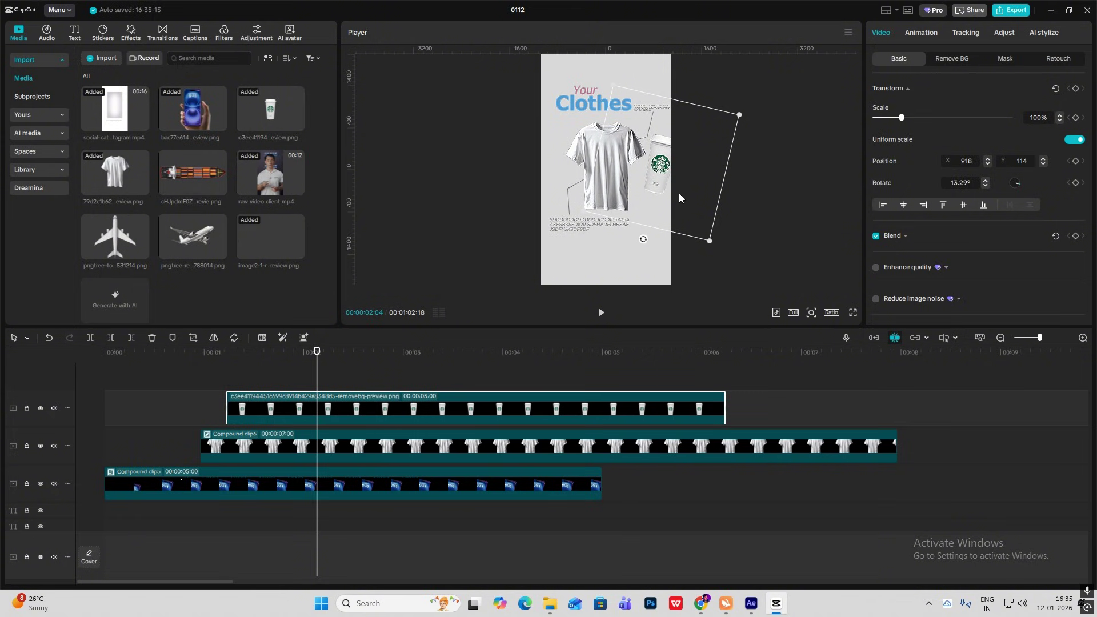
- Duplicate the cup clip onto the track above and place the copy left of the T-shirt at X -1018, Y 276, rotated -14.47°
{"action": "left_click_drag", "start_coordinate": [283, 408], "coordinate": [285, 378]}
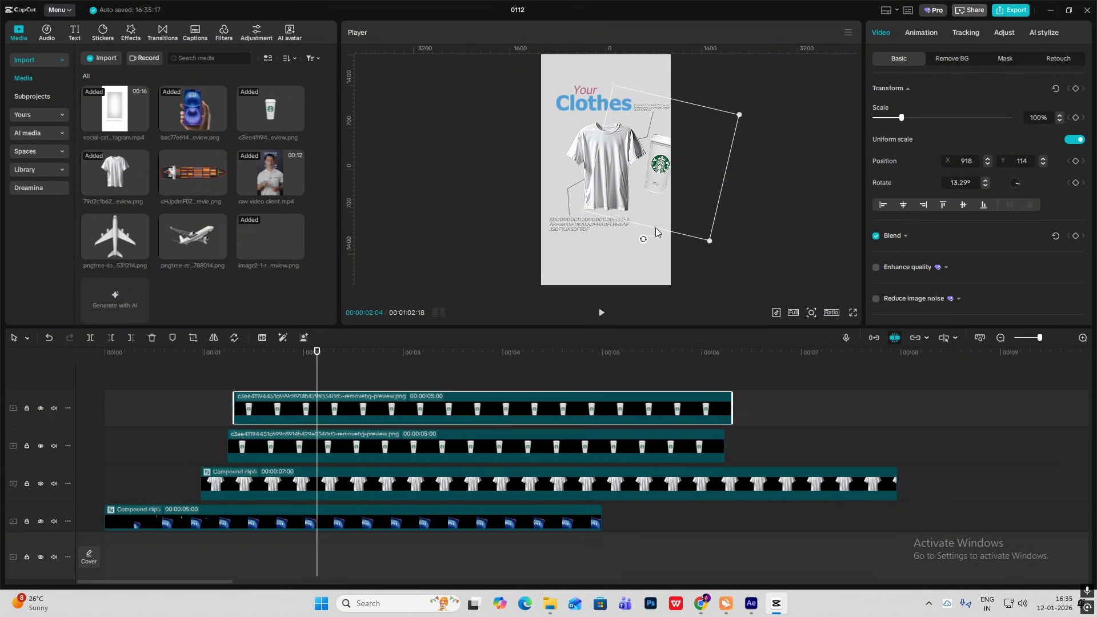
{"action": "left_click_drag", "start_coordinate": [643, 239], "coordinate": [670, 234]}
{"action": "left_click_drag", "start_coordinate": [661, 170], "coordinate": [549, 182]}
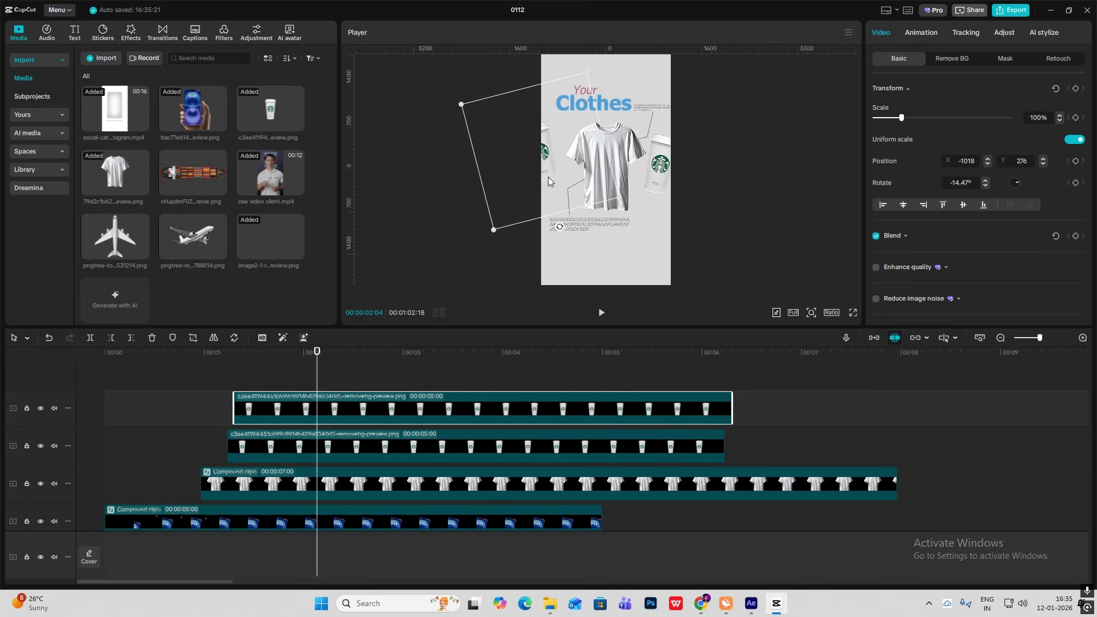
- Enlarge the coffee cup right of the T-shirt to a scale of 165%
{"action": "left_click", "coordinate": [314, 444]}
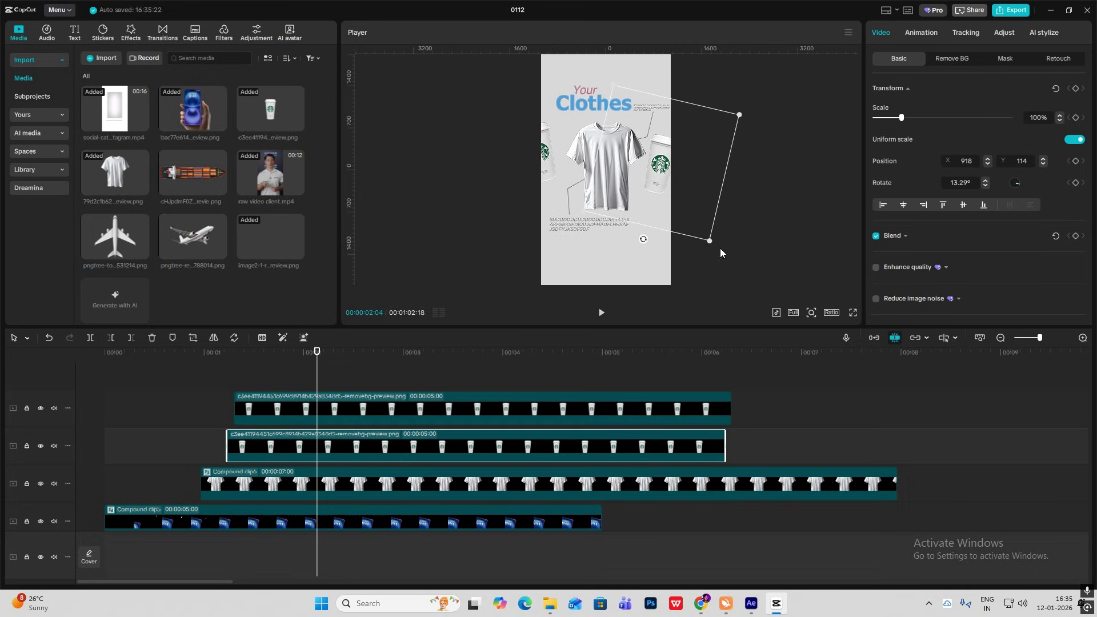
{"action": "left_click_drag", "start_coordinate": [710, 243], "coordinate": [760, 306]}
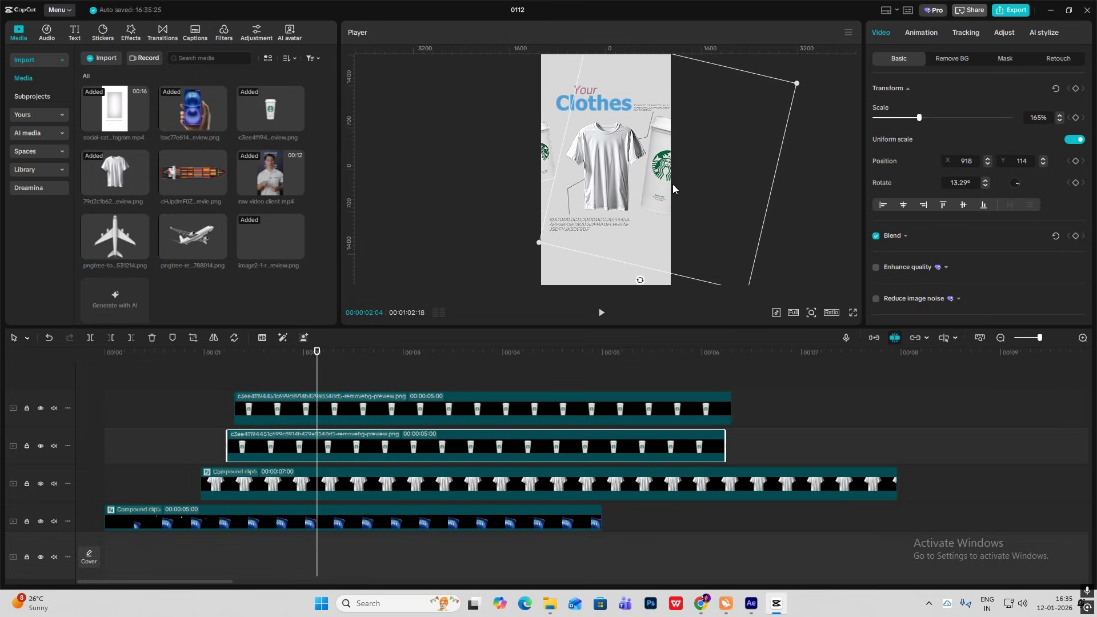
- Scale the coffee cup left of the T-shirt to 107% and align its clip's start with the other cup clip at 00:00:01:07
{"action": "left_click", "coordinate": [366, 416]}
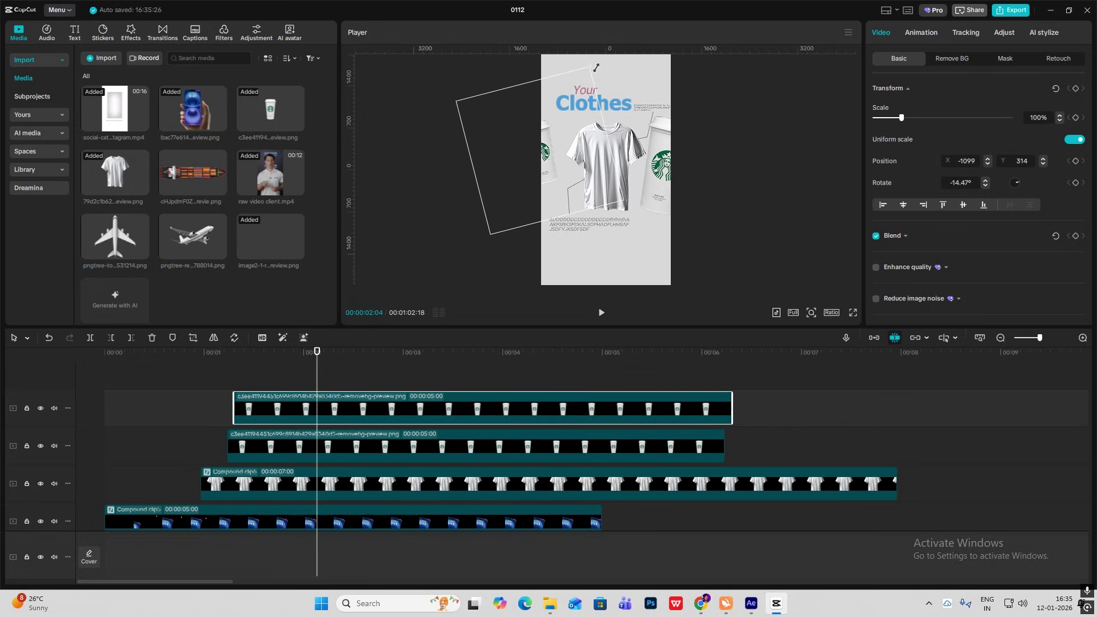
{"action": "left_click_drag", "start_coordinate": [596, 67], "coordinate": [602, 69]}
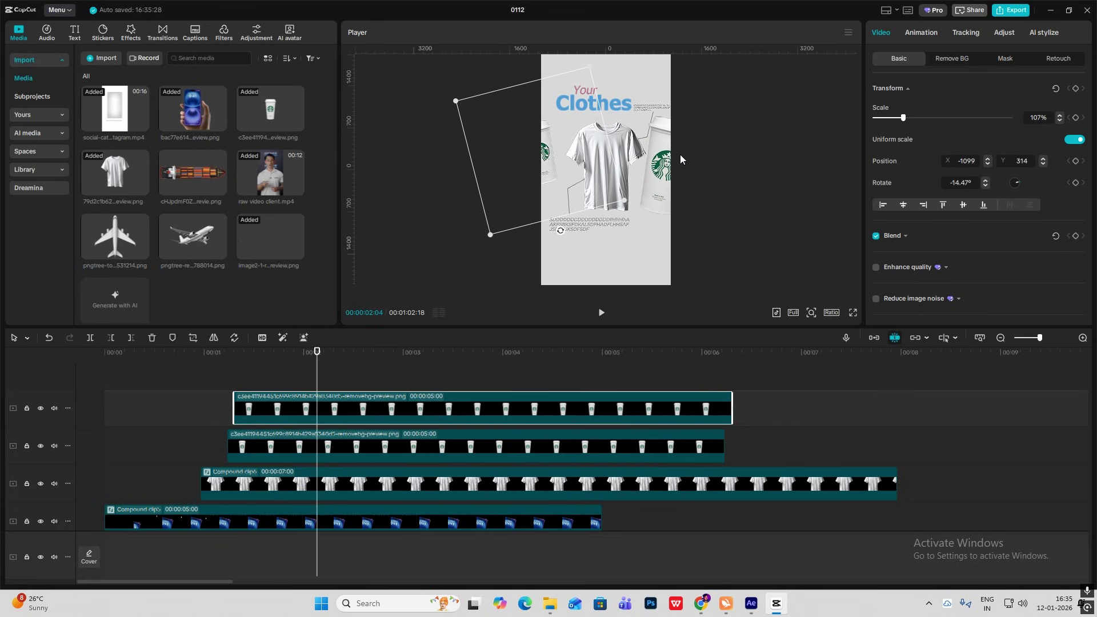
{"action": "left_click", "coordinate": [232, 379]}
{"action": "left_click_drag", "start_coordinate": [279, 411], "coordinate": [272, 412]}
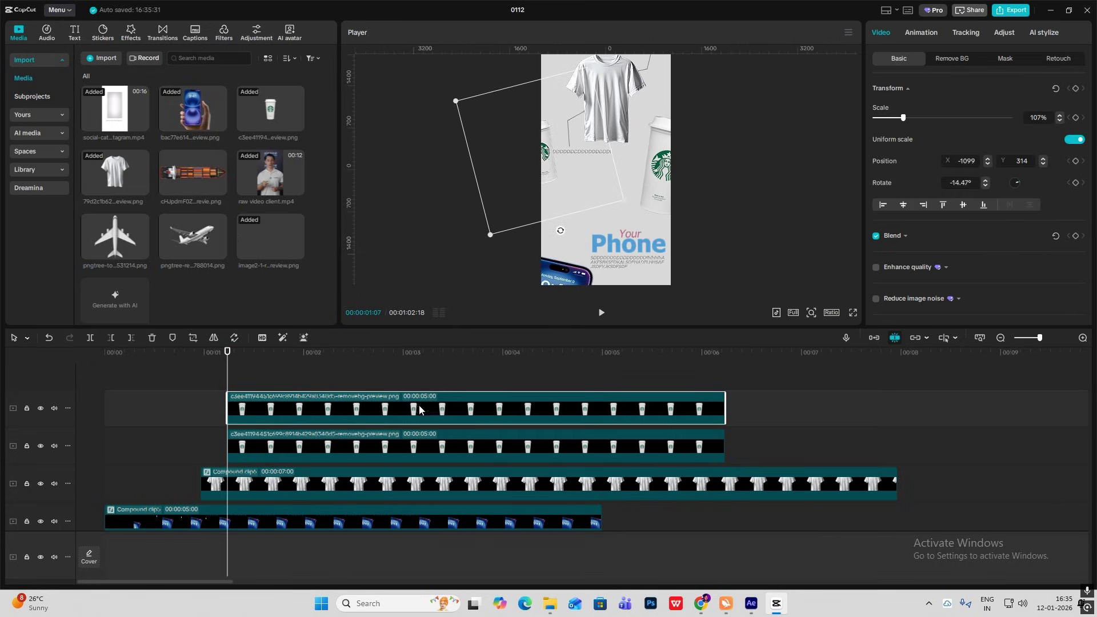
- Add a transform keyframe to the T-shirt compound clip at 00:00:01:29
{"action": "left_click", "coordinate": [294, 485]}
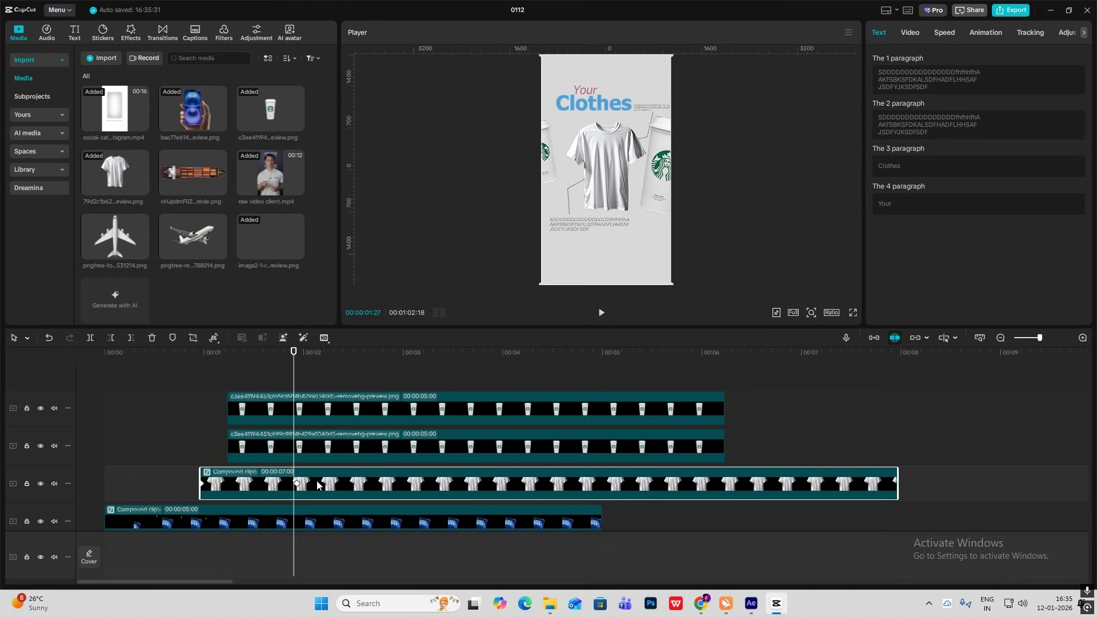
{"action": "left_click", "coordinate": [297, 382]}
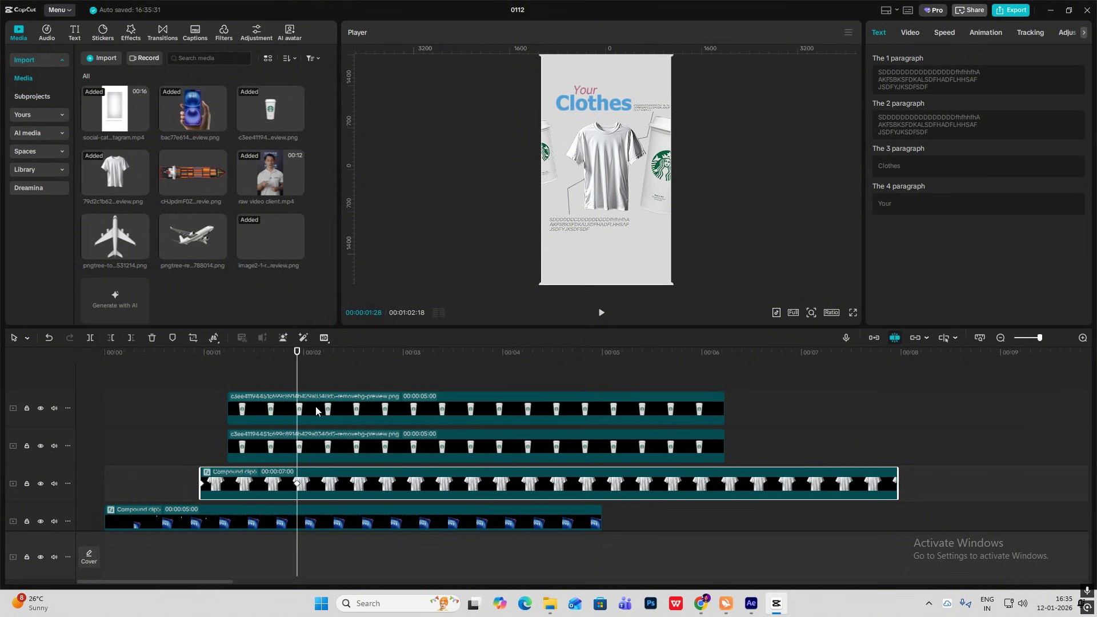
{"action": "left_click_drag", "start_coordinate": [299, 378], "coordinate": [301, 416]}
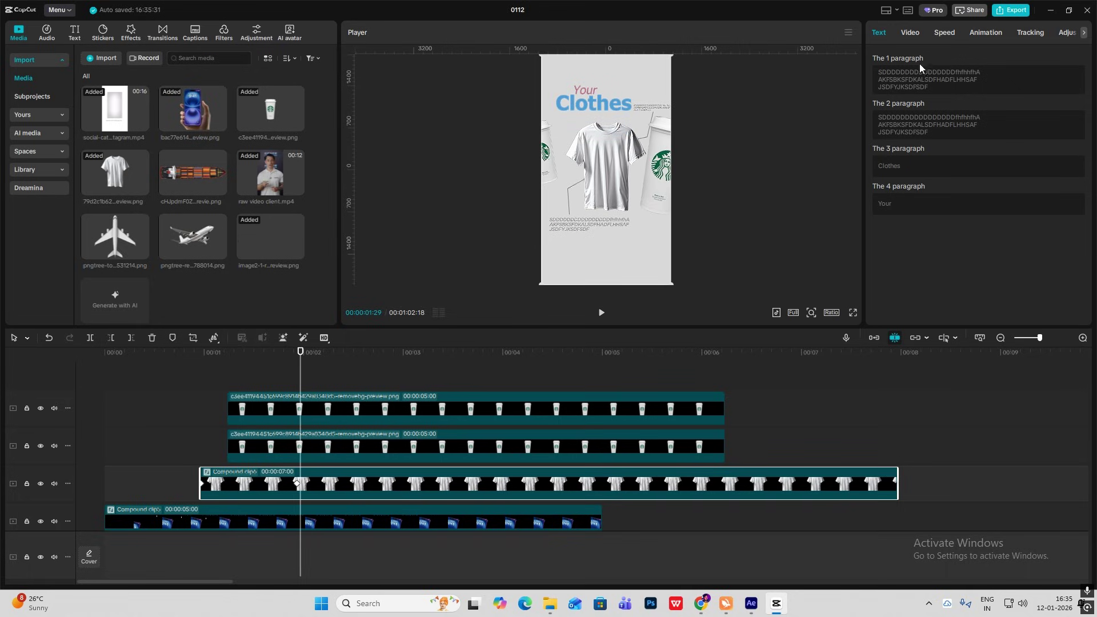
{"action": "left_click", "coordinate": [910, 32]}
{"action": "left_click", "coordinate": [1076, 89]}
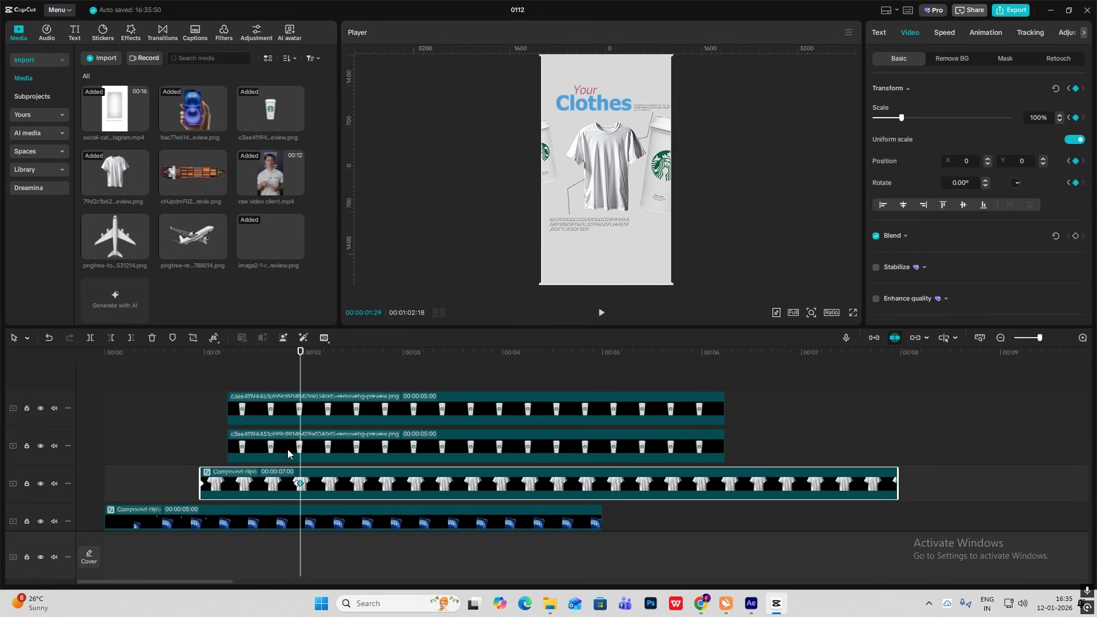
- Shrink the T-shirt scene to 68% at 00:00:02:16 and ease the scale change with the Cubic Out curve
{"action": "left_click_drag", "start_coordinate": [302, 379], "coordinate": [357, 391]}
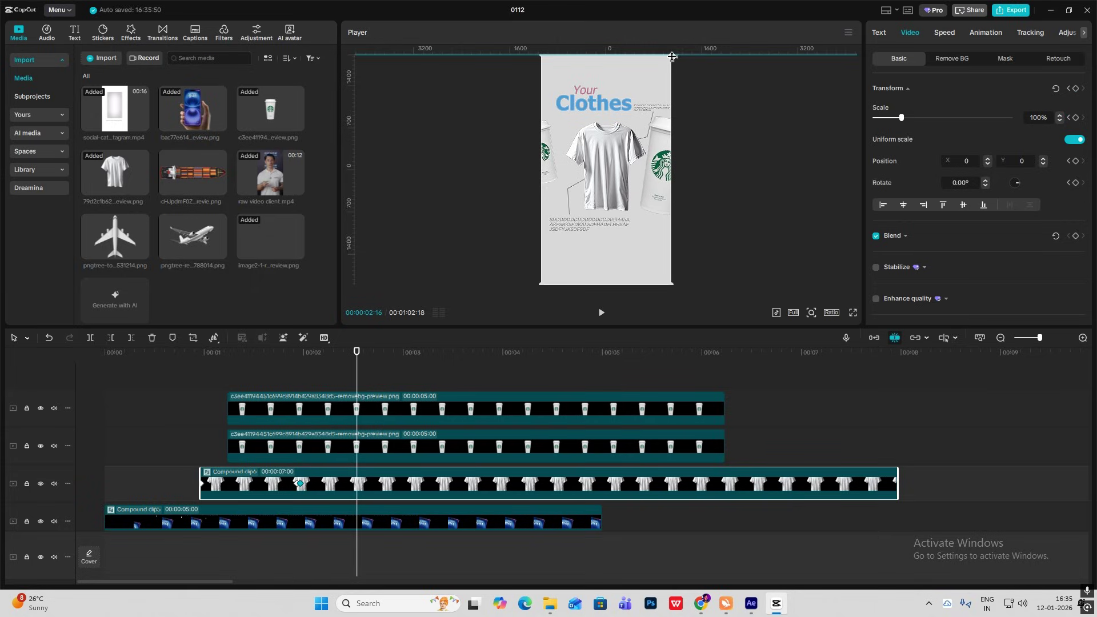
{"action": "scroll", "coordinate": [656, 98], "scroll_direction": "down", "scroll_amount": 1}
{"action": "left_click_drag", "start_coordinate": [655, 97], "coordinate": [639, 136]}
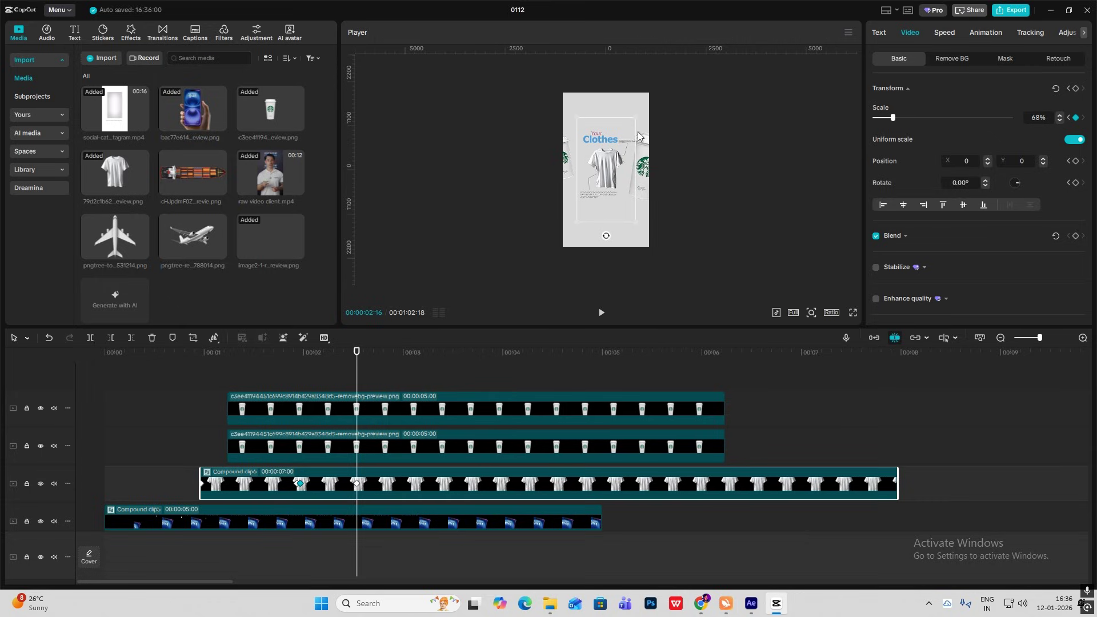
{"action": "left_click", "coordinate": [379, 476]}
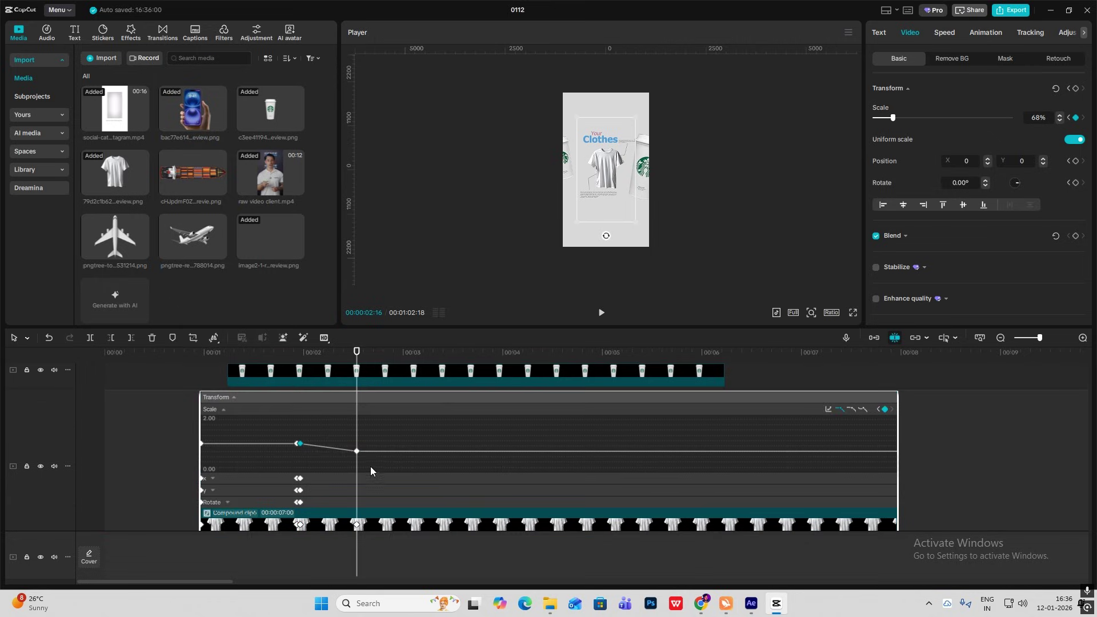
{"action": "left_click", "coordinate": [829, 409]}
{"action": "left_click", "coordinate": [940, 500]}
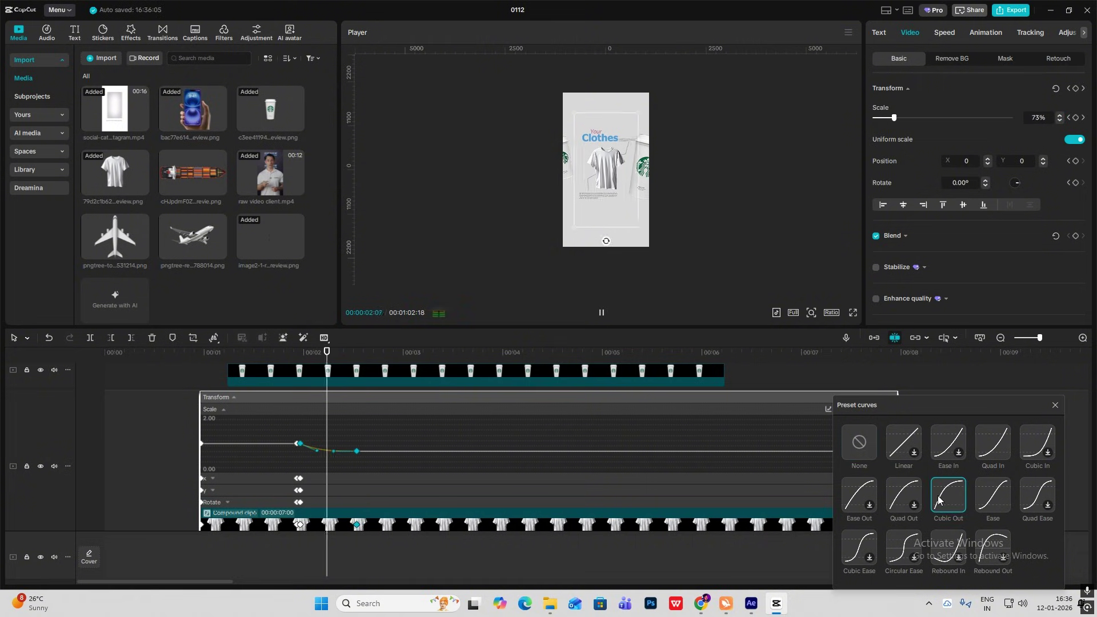
{"action": "left_click", "coordinate": [1055, 405]}
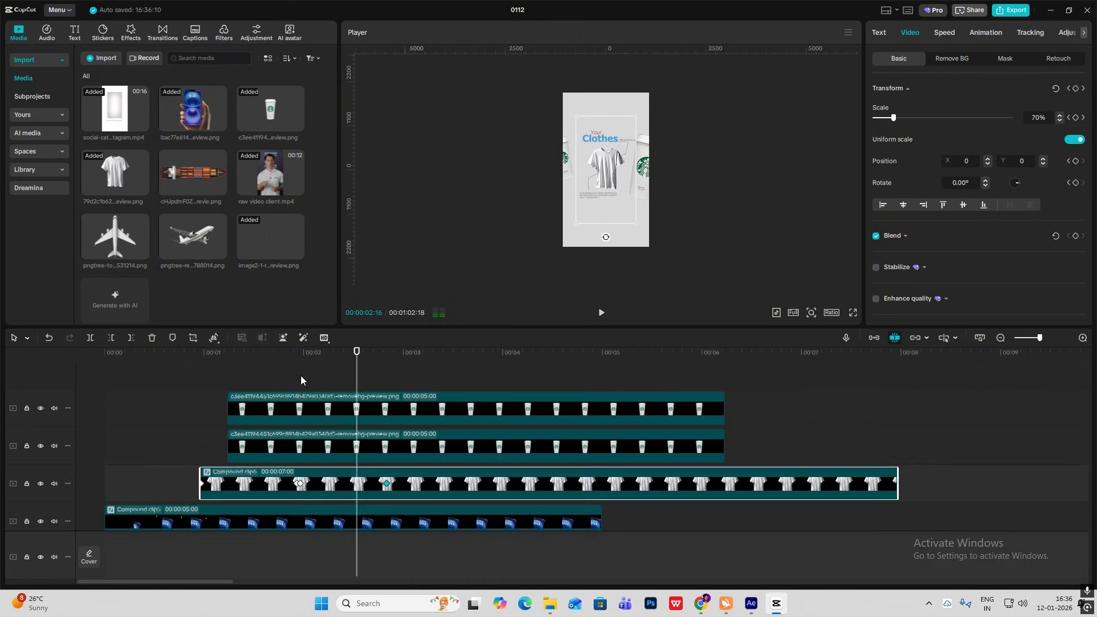
- Play back the T-shirt scene's shrinking animation
{"action": "left_click", "coordinate": [300, 376]}
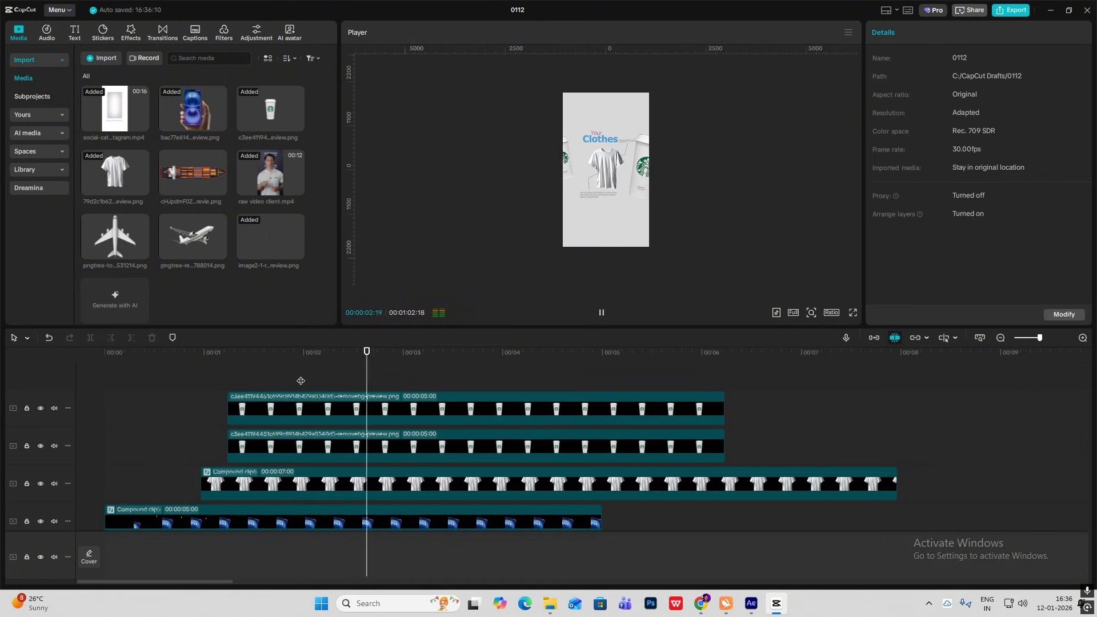
{"action": "left_click", "coordinate": [318, 482]}
{"action": "key", "text": "space"}
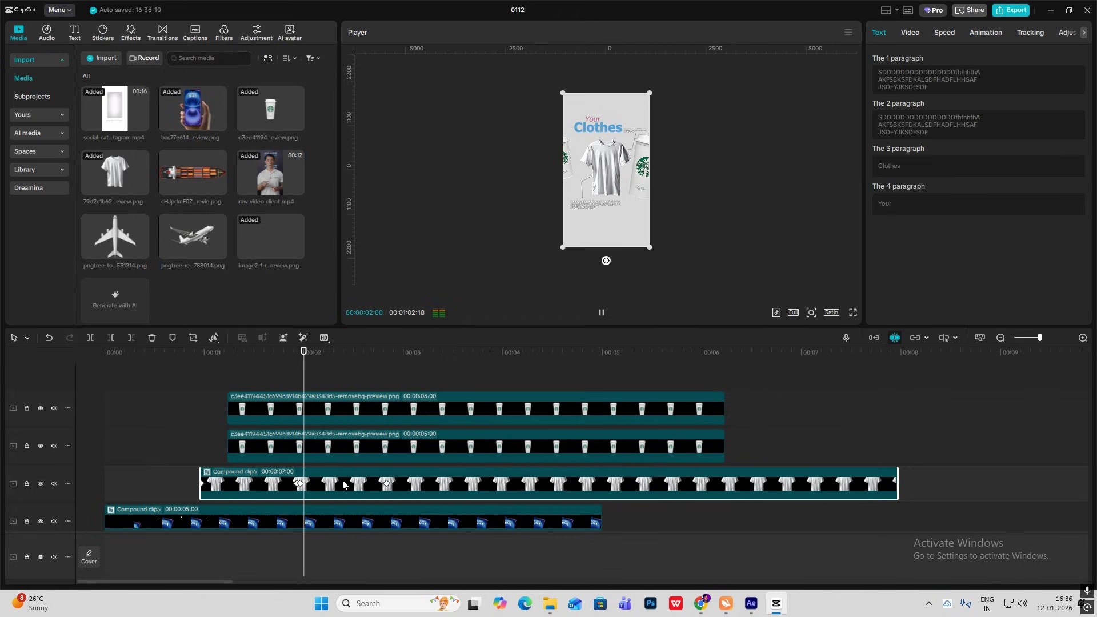
{"action": "key", "text": "space"}
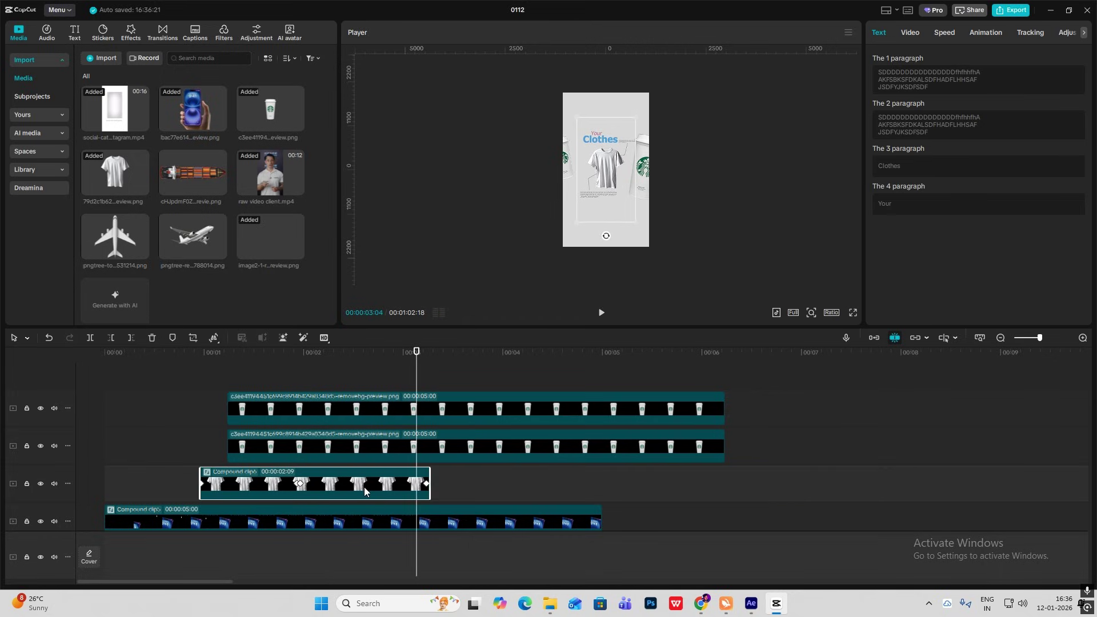
- Turn the shortened T-shirt clip into a new compound clip and apply the Fade Out exit animation to it
{"action": "left_click", "coordinate": [364, 487]}
{"action": "left_click_drag", "start_coordinate": [280, 362], "coordinate": [255, 379]}
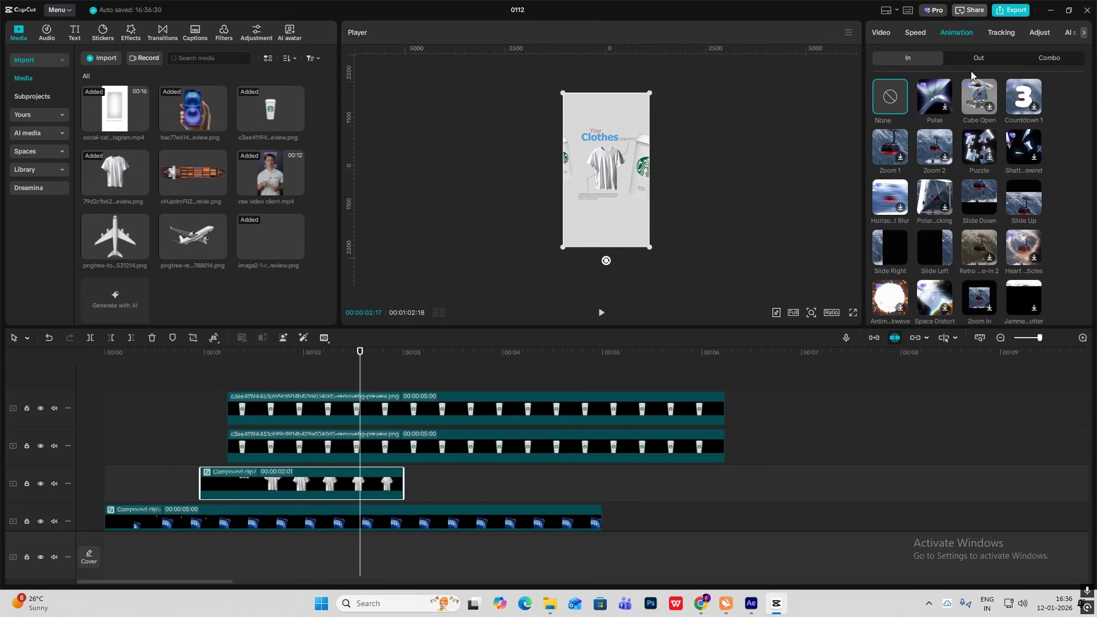
{"action": "left_click", "coordinate": [978, 59]}
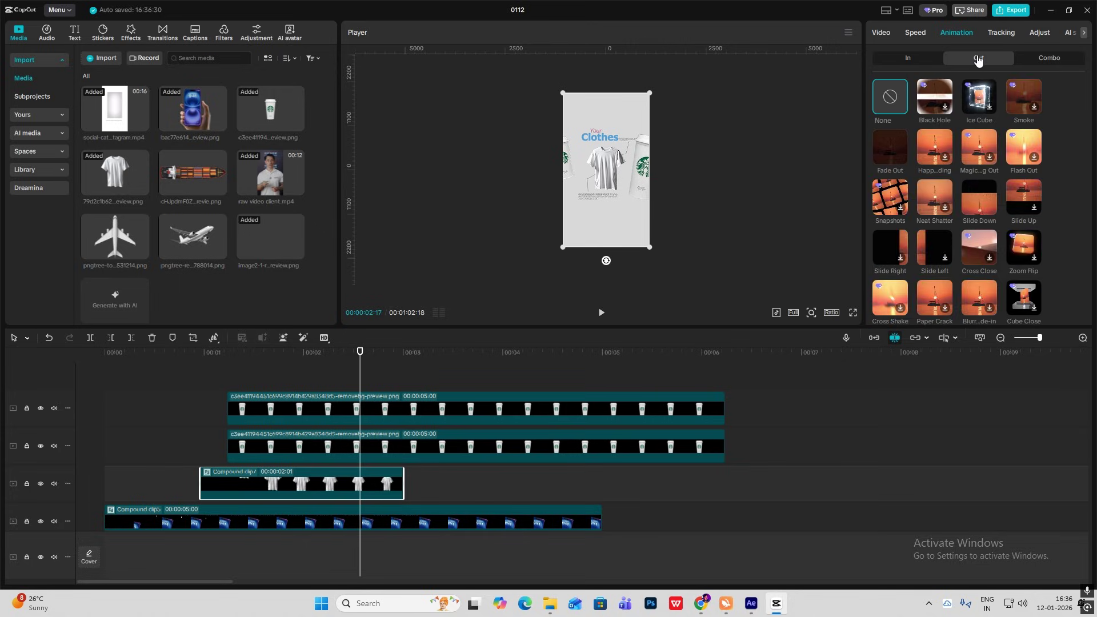
{"action": "left_click", "coordinate": [883, 146]}
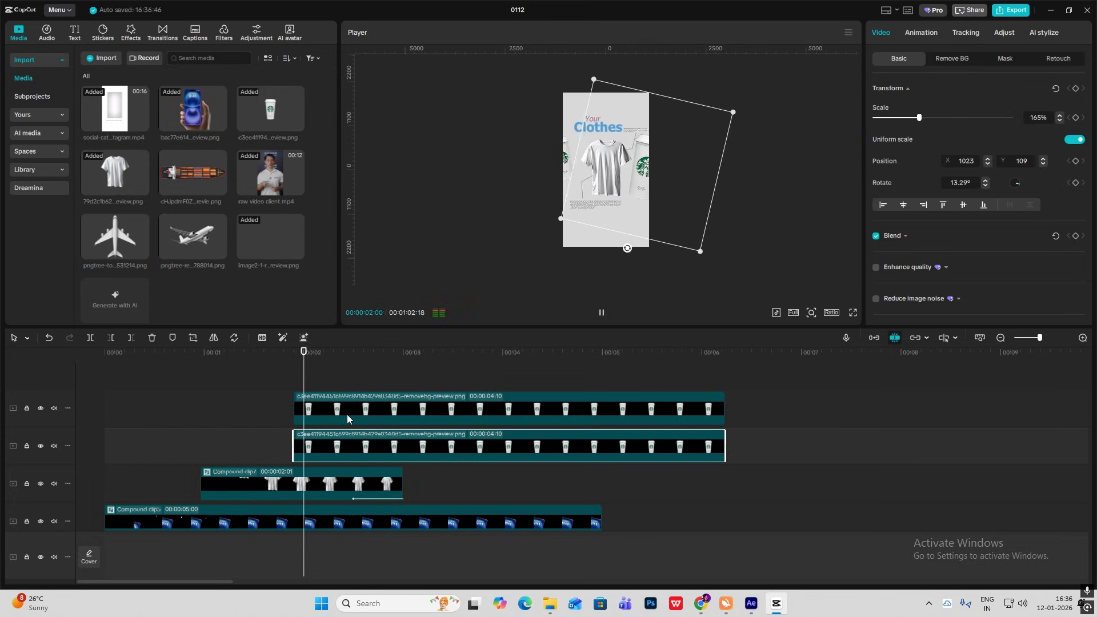
- Add transform keyframes to both coffee cup clips at their start, 00:00:01:27
{"action": "left_click", "coordinate": [293, 373]}
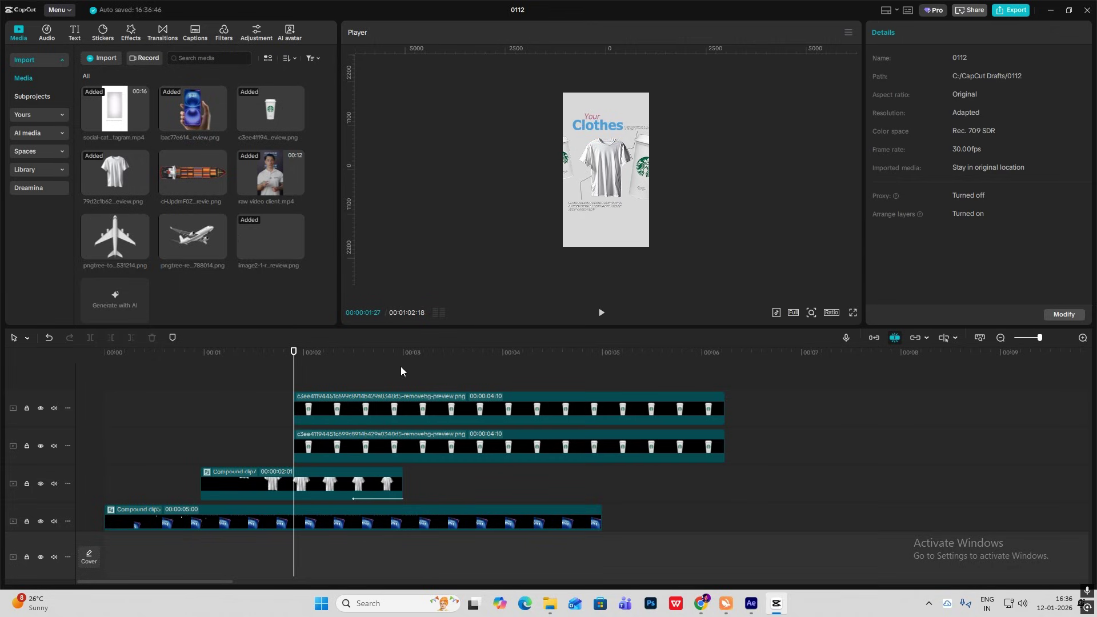
{"action": "left_click", "coordinate": [307, 407]}
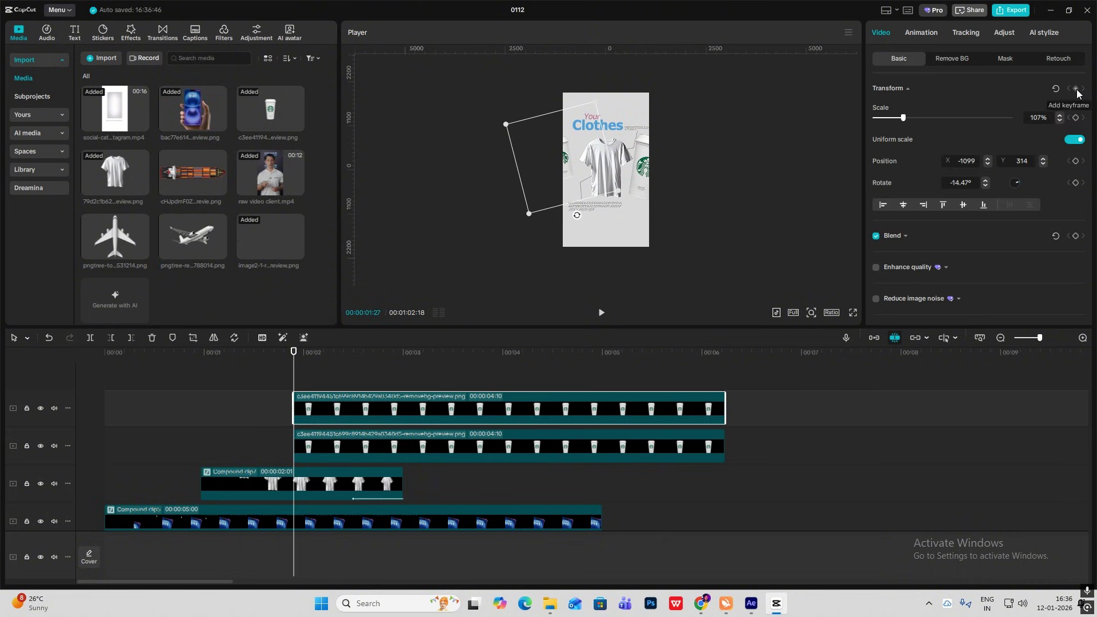
{"action": "left_click", "coordinate": [350, 445]}
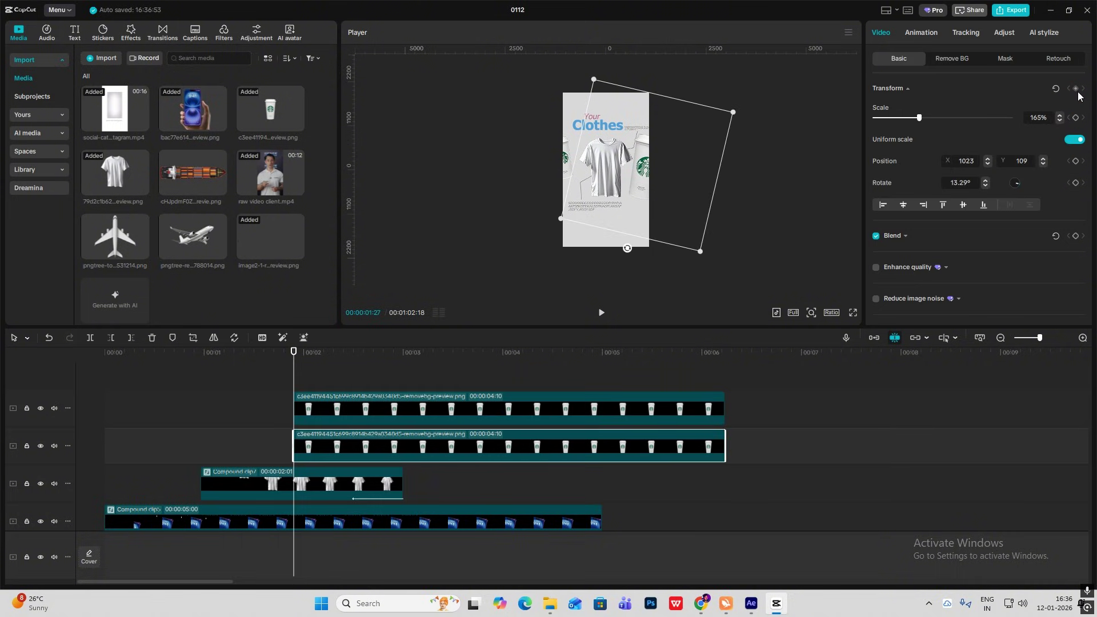
- At 00:00:02:20, move both cups in beside the T-shirt, the right one to about X 774 and the left one to X -742, Y 310
{"action": "left_click_drag", "start_coordinate": [295, 382], "coordinate": [369, 390]}
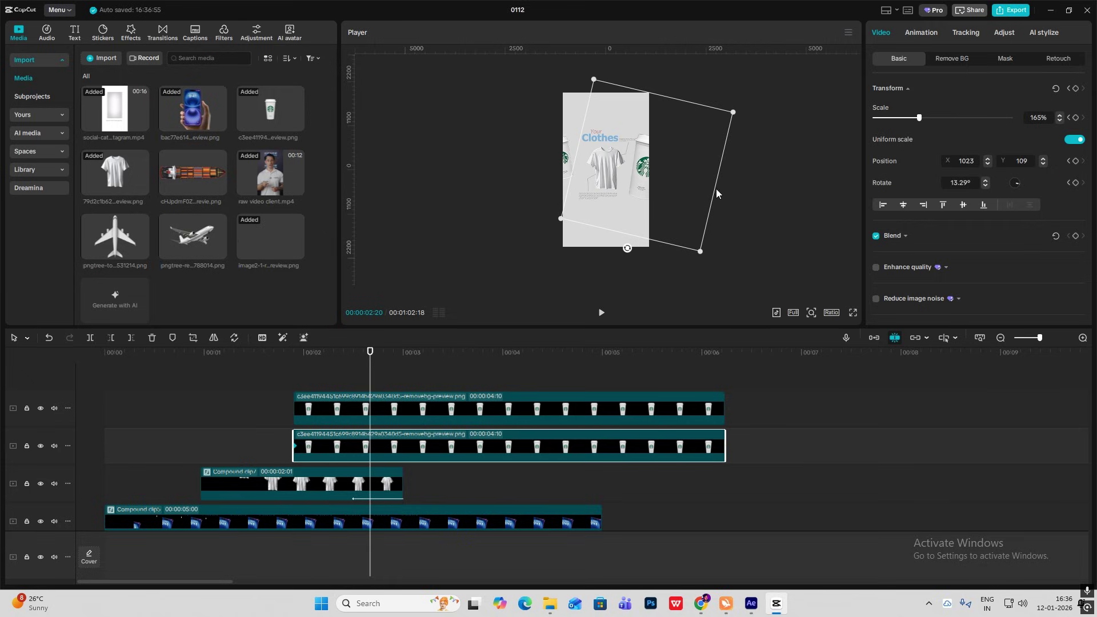
{"action": "left_click", "coordinate": [812, 314]}
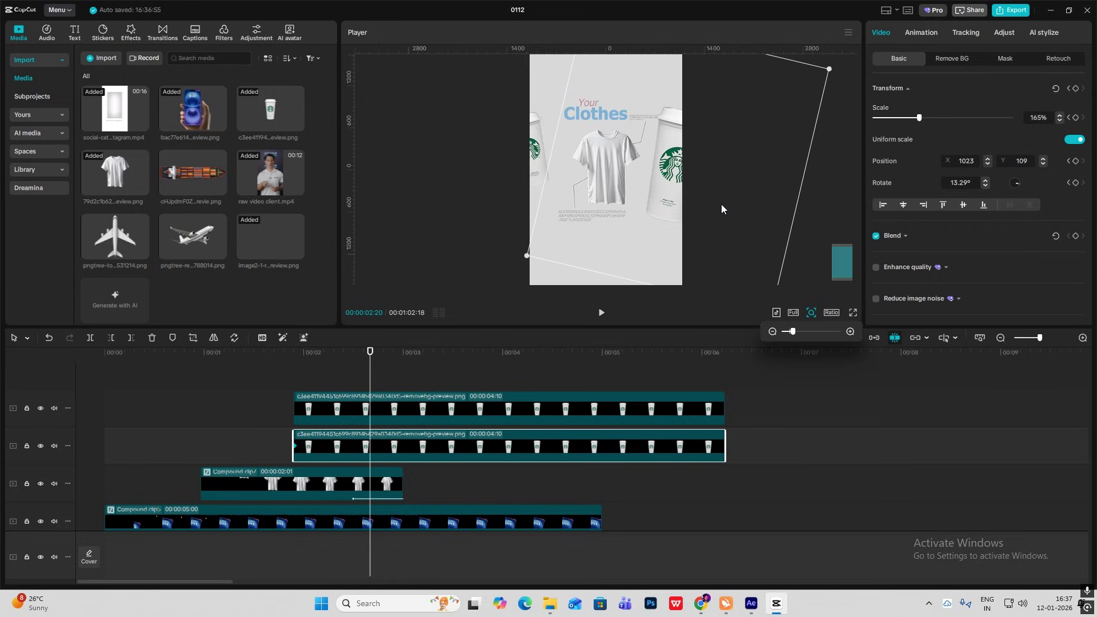
{"action": "left_click_drag", "start_coordinate": [688, 186], "coordinate": [671, 186]}
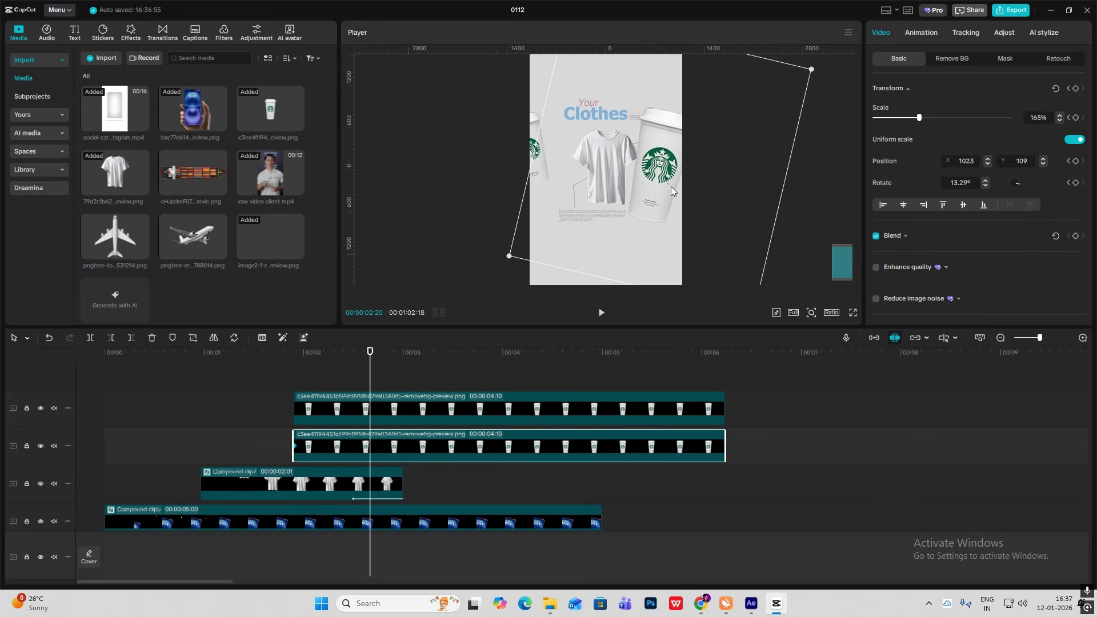
{"action": "left_click", "coordinate": [392, 396]}
{"action": "left_click_drag", "start_coordinate": [530, 192], "coordinate": [555, 185]}
- At 00:00:01:27, move both cups out of the frame on their own sides, the right one to X 1591, Y 101
{"action": "left_click_drag", "start_coordinate": [371, 379], "coordinate": [295, 379]}
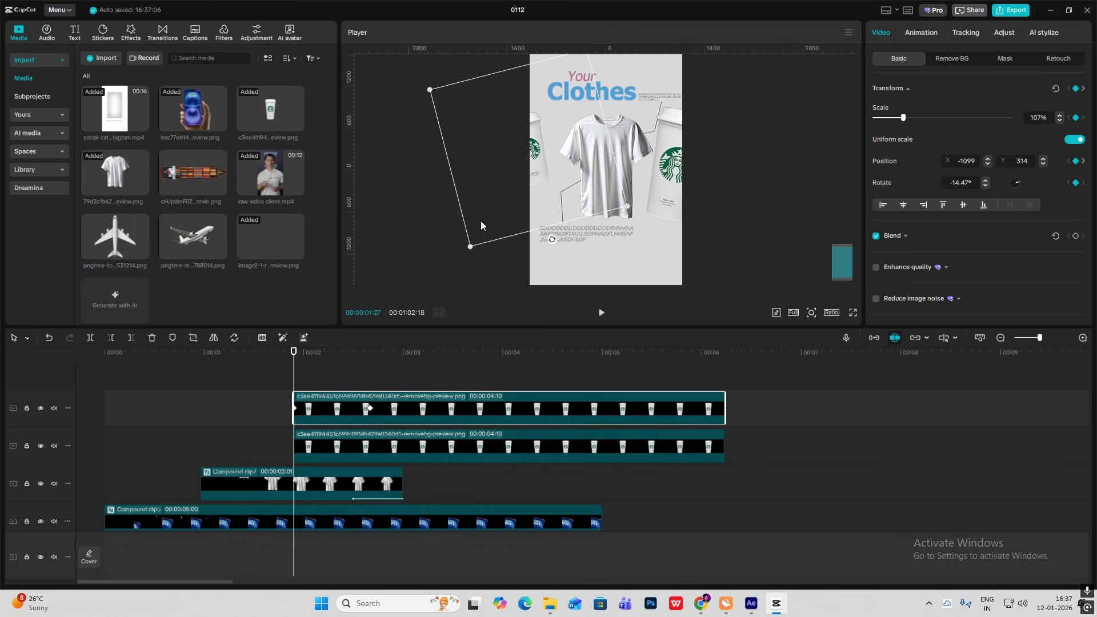
{"action": "left_click_drag", "start_coordinate": [502, 190], "coordinate": [477, 197]}
{"action": "left_click", "coordinate": [351, 442]}
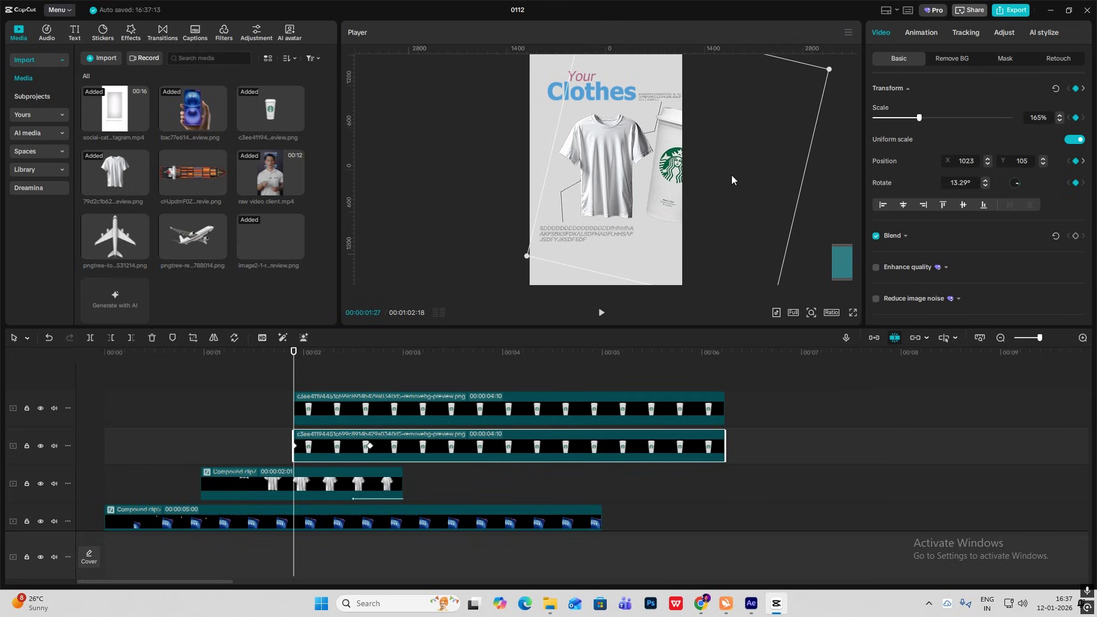
{"action": "left_click_drag", "start_coordinate": [731, 175], "coordinate": [761, 184]}
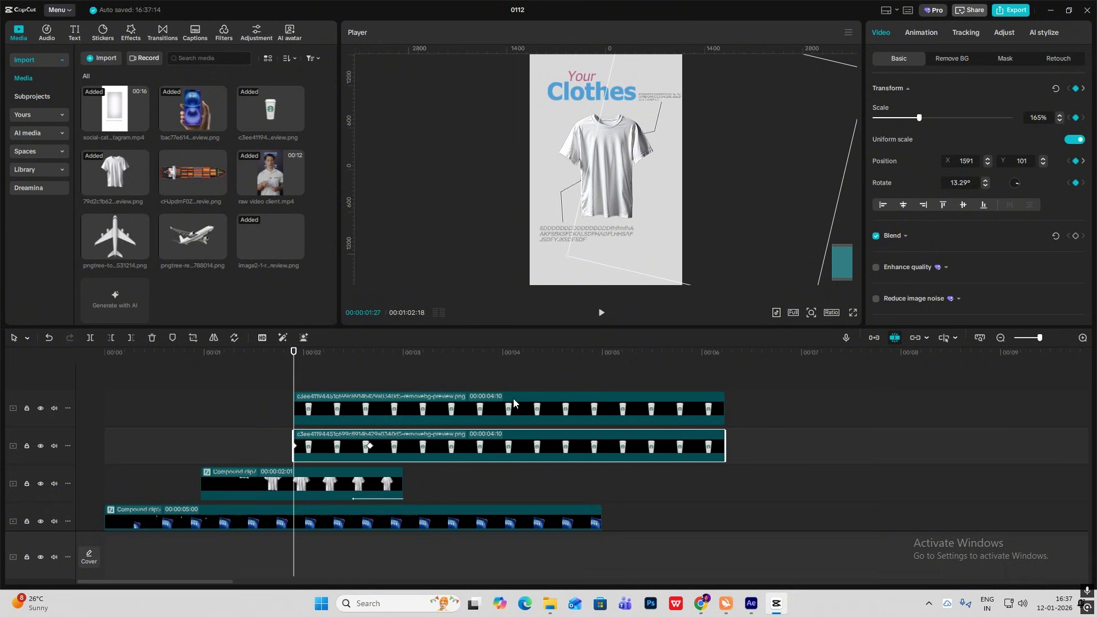
- Apply the Cubic Out curve to the right cup's X position keyframes
{"action": "key", "text": "alt+k"}
{"action": "scroll", "coordinate": [404, 428], "scroll_direction": "up", "scroll_amount": 1}
{"action": "left_click", "coordinate": [356, 470]}
{"action": "left_click", "coordinate": [345, 435]}
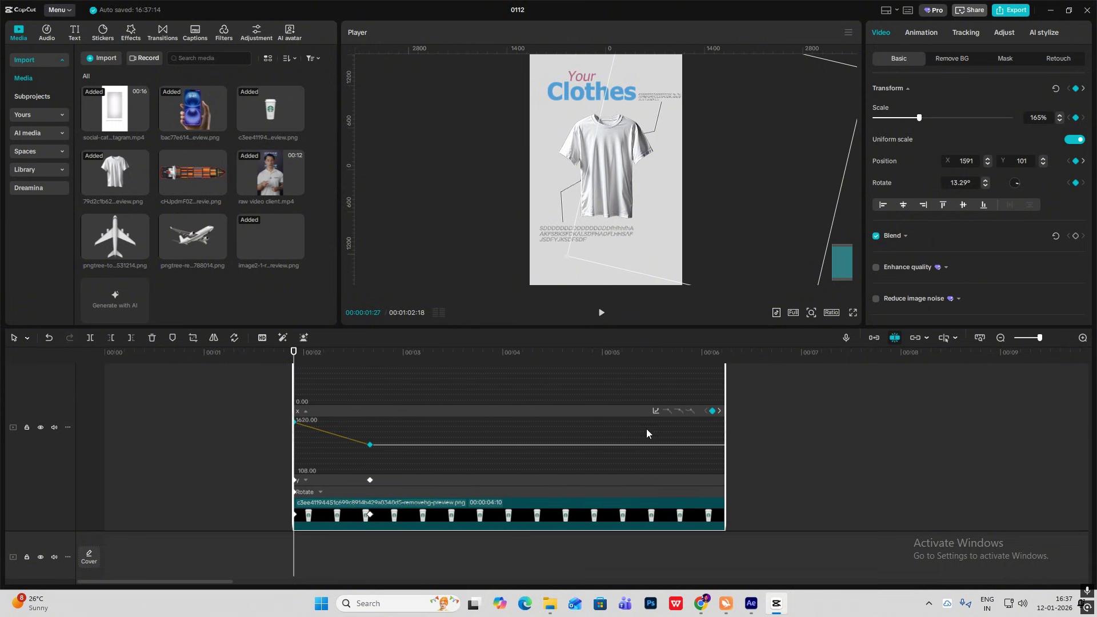
{"action": "left_click", "coordinate": [657, 414]}
{"action": "left_click", "coordinate": [779, 495]}
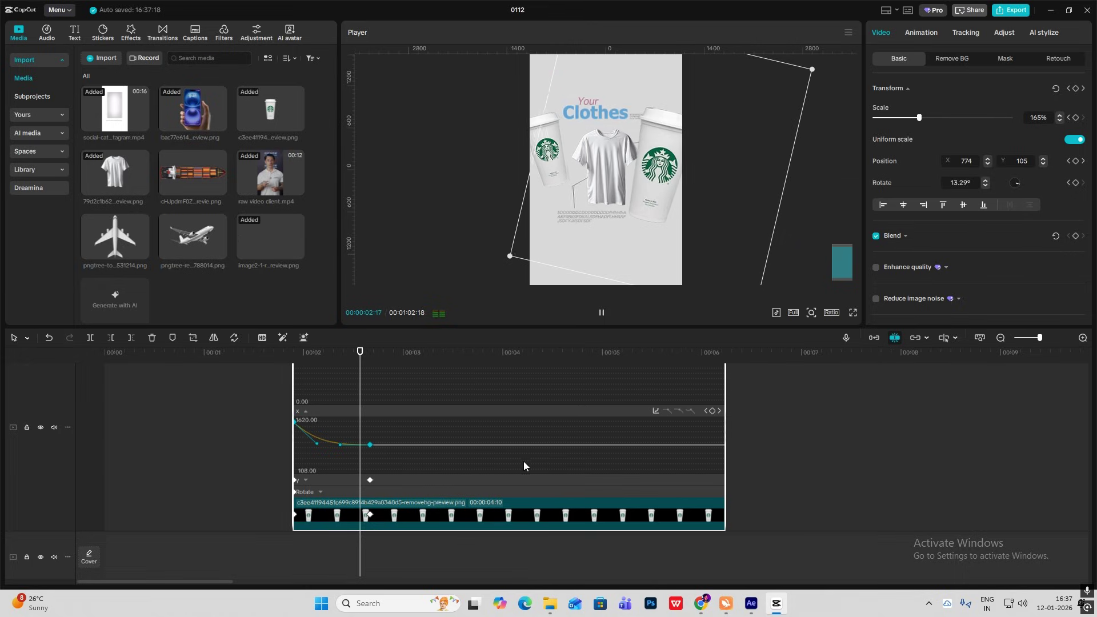
- Apply the Cubic Out curve to the left cup's X position keyframes
{"action": "key", "text": "alt+k"}
{"action": "left_click", "coordinate": [407, 397]}
{"action": "key", "text": "alt+k"}
{"action": "scroll", "coordinate": [393, 419], "scroll_direction": "up", "scroll_amount": 2}
{"action": "left_click", "coordinate": [342, 419]}
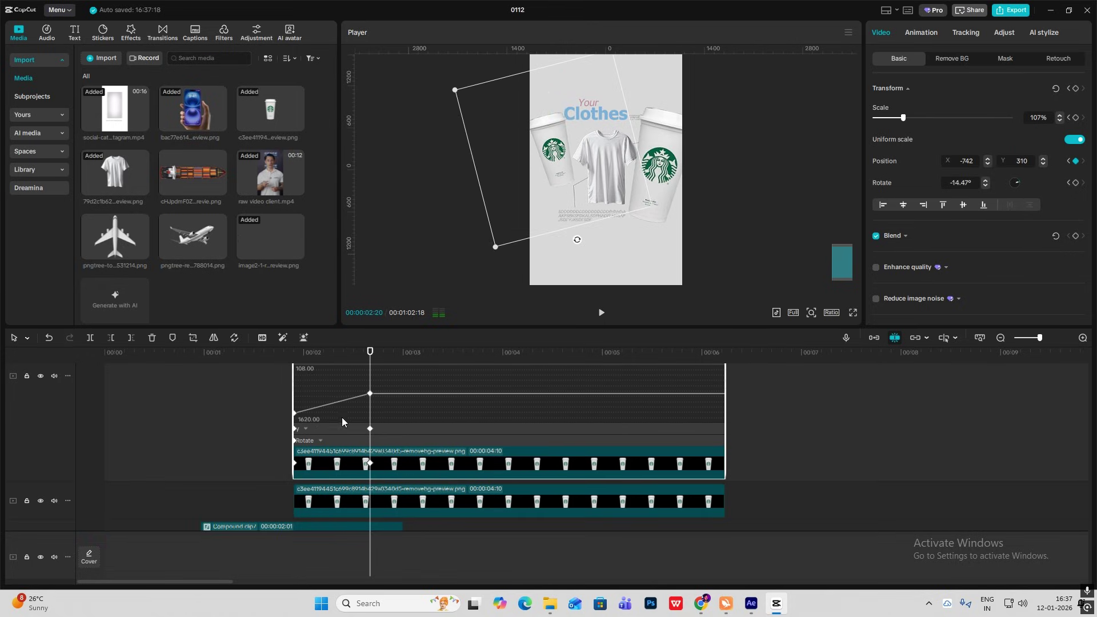
{"action": "left_click", "coordinate": [331, 402]}
{"action": "scroll", "coordinate": [678, 400], "scroll_direction": "up", "scroll_amount": 1}
{"action": "left_click", "coordinate": [657, 387]}
{"action": "left_click", "coordinate": [776, 479]}
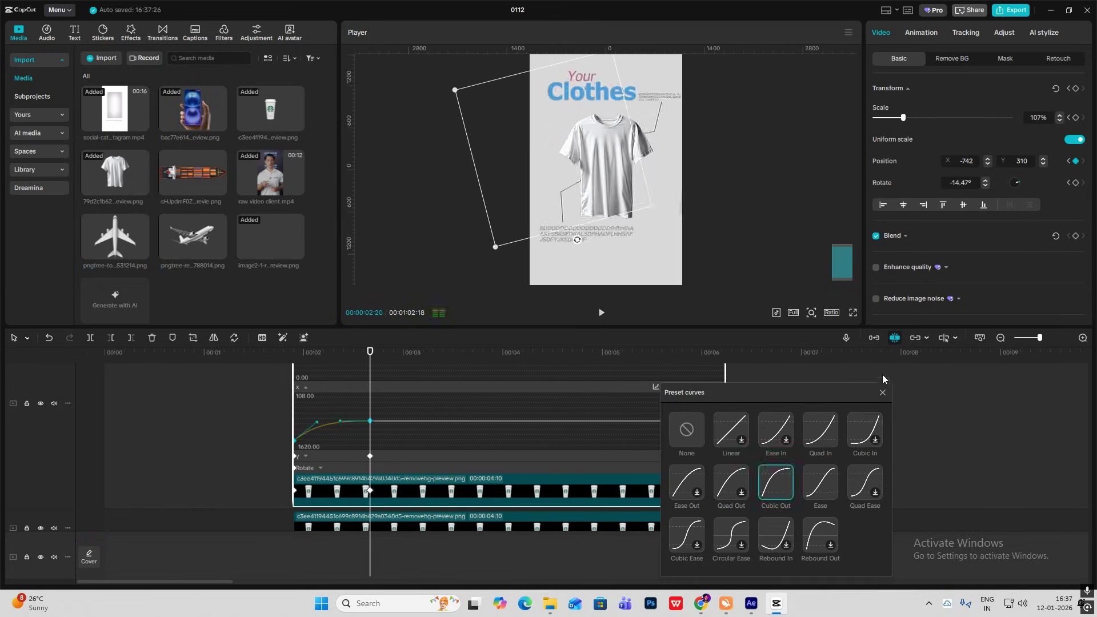
{"action": "left_click", "coordinate": [885, 391]}
- Play back the coffee cups sliding in beside the T-shirt
{"action": "left_click", "coordinate": [228, 405]}
{"action": "key", "text": "space"}
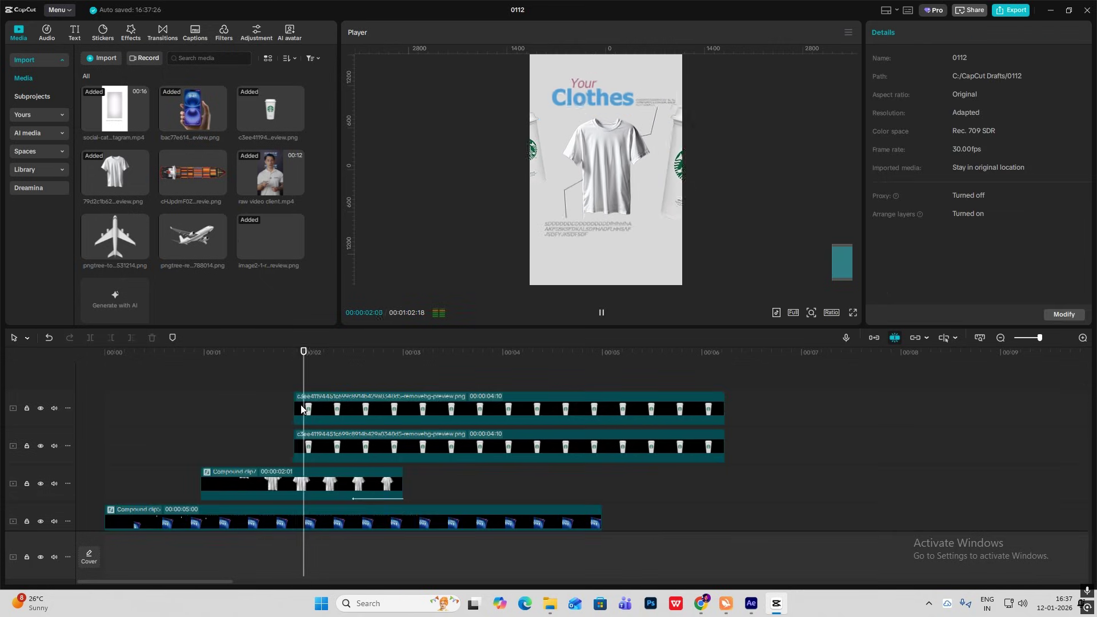
{"action": "key", "text": "space"}
- Move the "Your", "Coffee" and paragraph text clips onto tracks above the cup clips, starting at 00:00:01:27
{"action": "left_click_drag", "start_coordinate": [1040, 338], "coordinate": [1020, 338]}
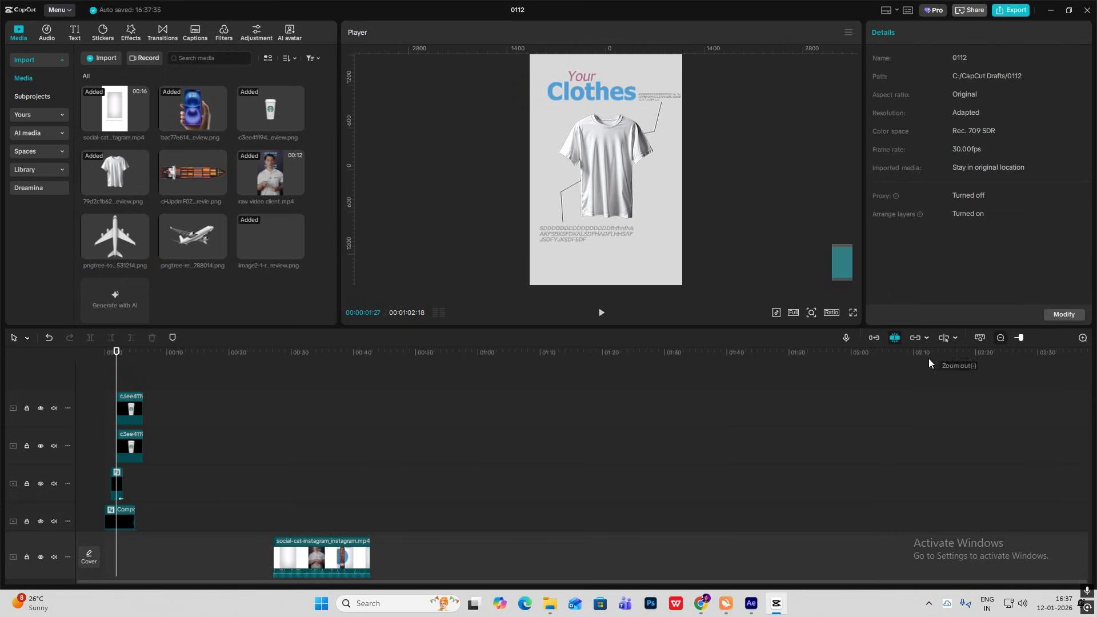
{"action": "scroll", "coordinate": [507, 436], "scroll_direction": "down", "scroll_amount": 2}
{"action": "scroll", "coordinate": [507, 436], "scroll_direction": "down", "scroll_amount": 2}
{"action": "left_click_drag", "start_coordinate": [401, 398], "coordinate": [349, 479]}
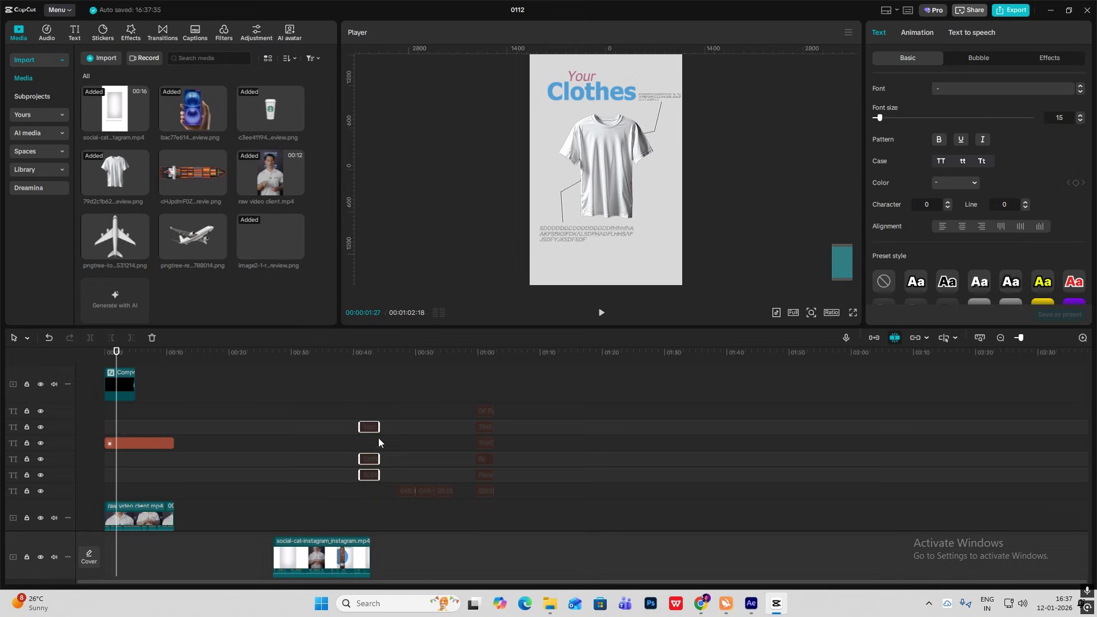
{"action": "left_click_drag", "start_coordinate": [373, 428], "coordinate": [131, 348]}
{"action": "left_click", "coordinate": [1083, 338]}
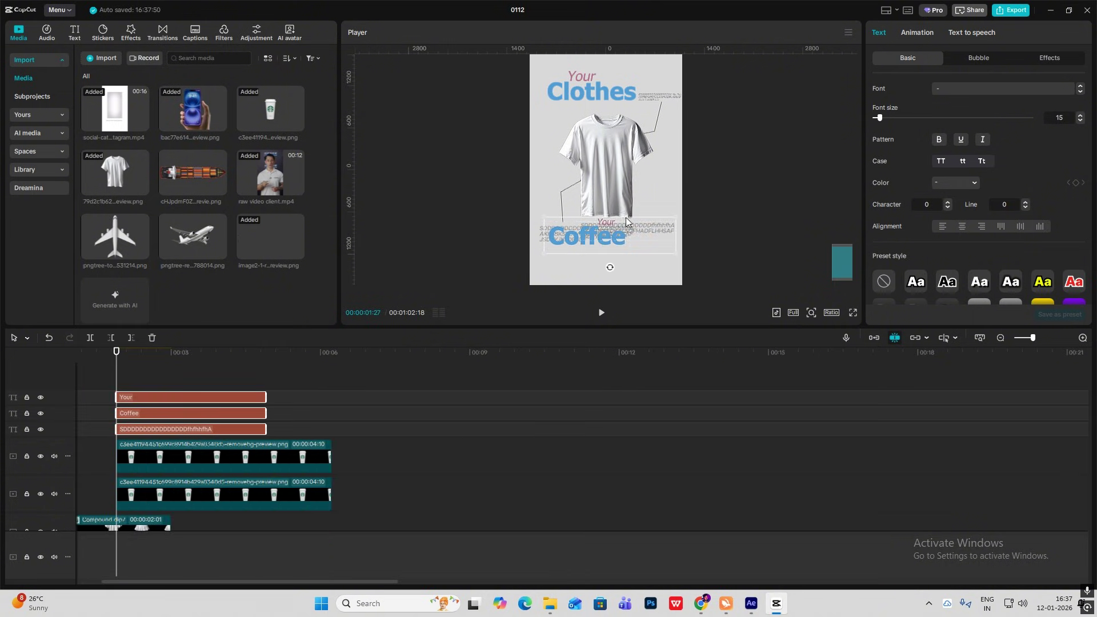
- Position the "Your", "Coffee" and paragraph texts as a group between the two cups, using the frame at 00:00:03:00
{"action": "left_click_drag", "start_coordinate": [117, 382], "coordinate": [171, 383]}
{"action": "left_click_drag", "start_coordinate": [591, 249], "coordinate": [588, 188]}
{"action": "left_click", "coordinate": [185, 431]}
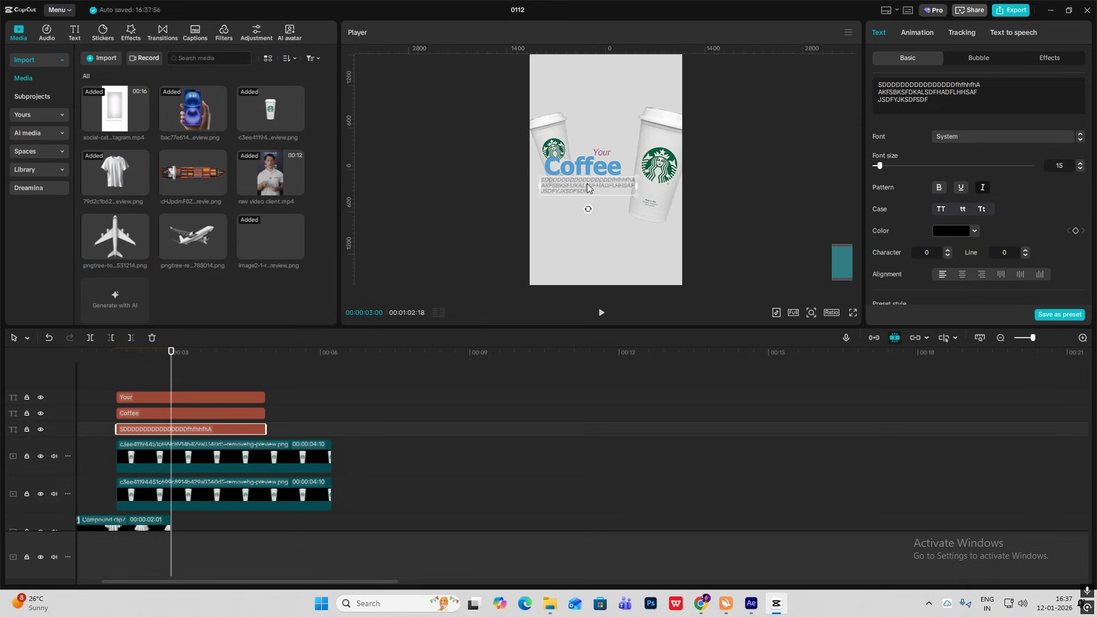
{"action": "left_click_drag", "start_coordinate": [290, 380], "coordinate": [245, 428]}
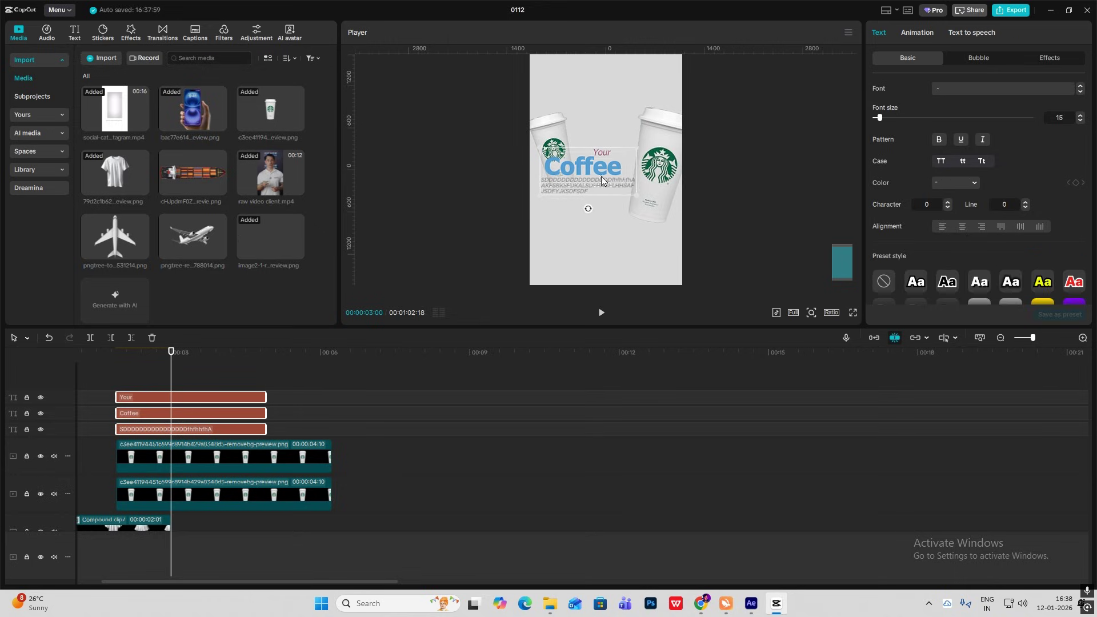
{"action": "left_click_drag", "start_coordinate": [602, 177], "coordinate": [612, 175]}
{"action": "left_click", "coordinate": [663, 203]}
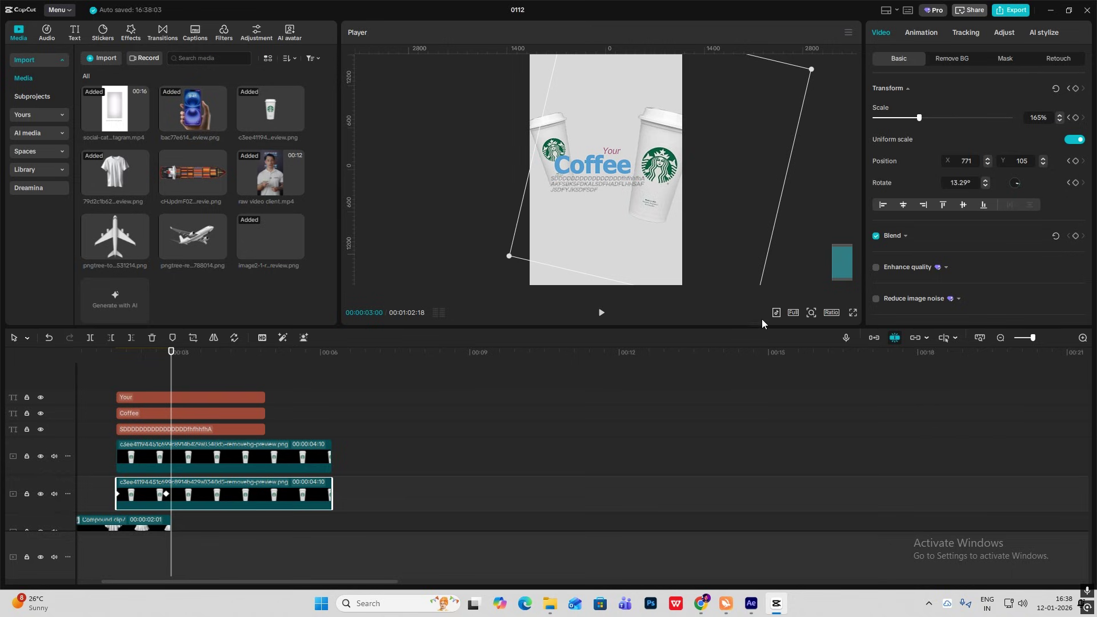
- Apply the Fade In entrance animation to the "Your" text with a 0.5s duration
{"action": "left_click", "coordinate": [168, 398]}
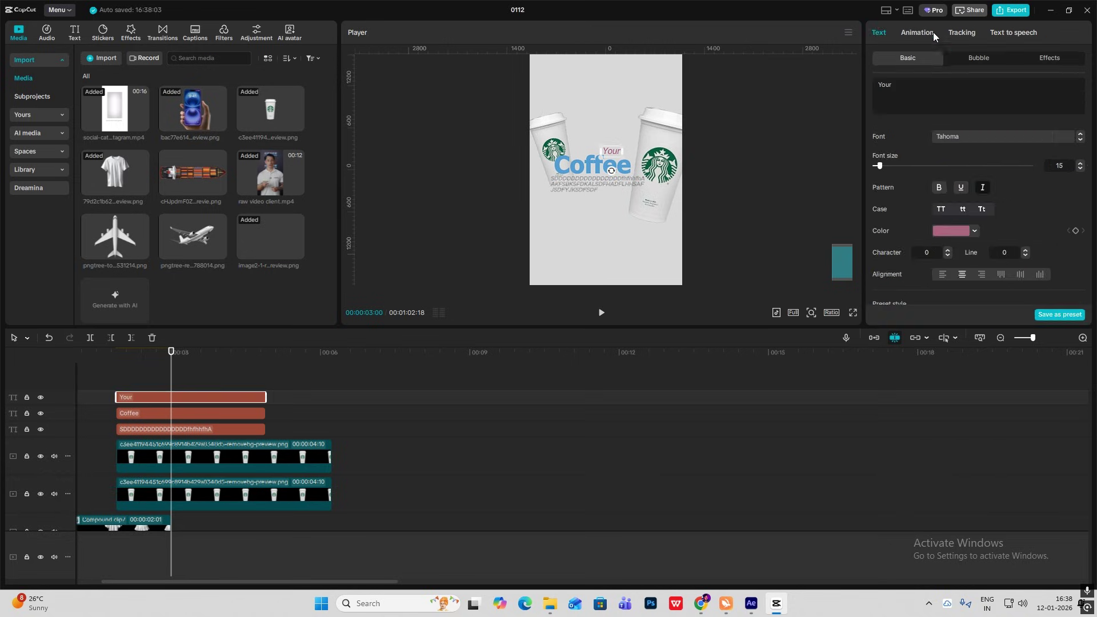
{"action": "left_click", "coordinate": [931, 33]}
{"action": "left_click", "coordinate": [888, 168]}
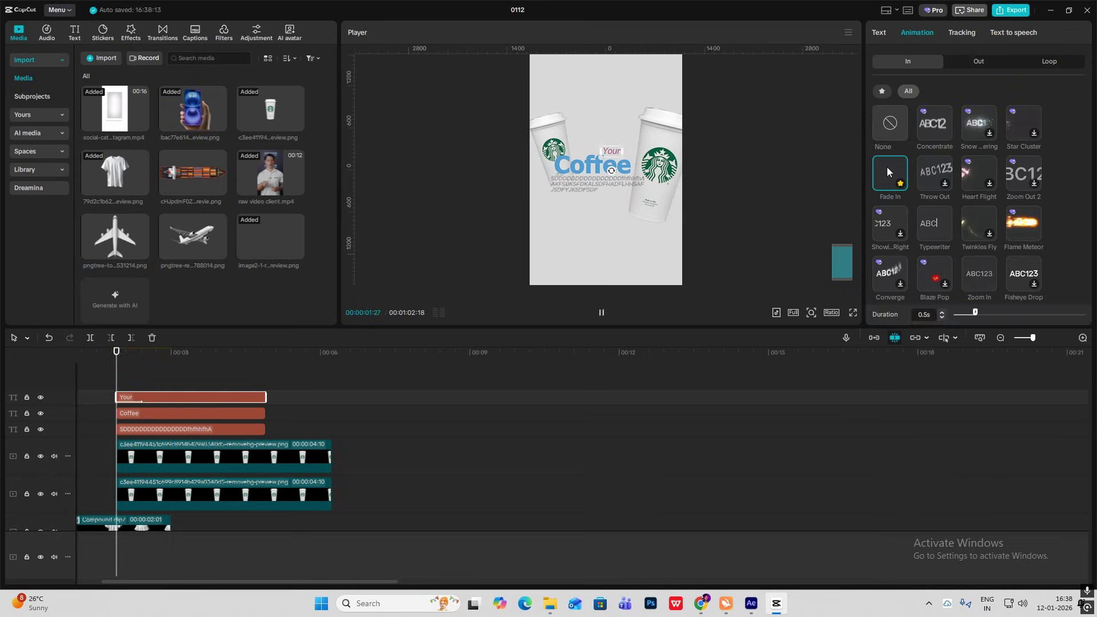
- Shift the three text clips about half a second later and play back their entrance over the cups
{"action": "left_click_drag", "start_coordinate": [184, 365], "coordinate": [159, 429]}
{"action": "left_click_drag", "start_coordinate": [159, 428], "coordinate": [181, 429]}
{"action": "key", "text": "space"}
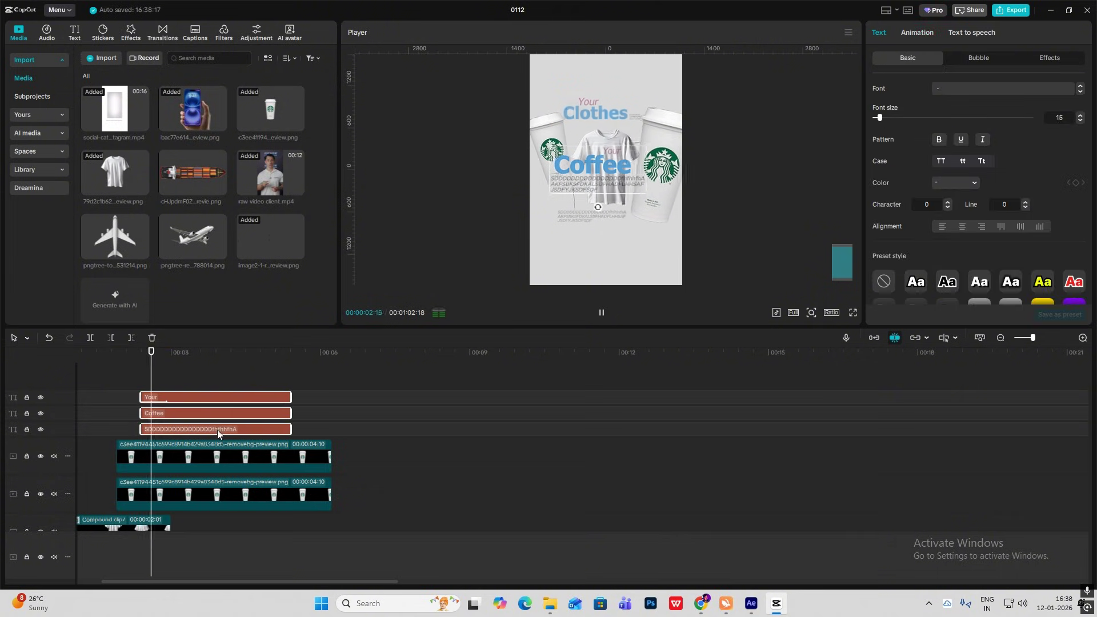
{"action": "left_click", "coordinate": [141, 383]}
{"action": "key", "text": "space"}
- Apply the Slide Left entrance animation to the "Coffee" text and lengthen its duration beyond 0.8s
{"action": "left_click", "coordinate": [167, 414]}
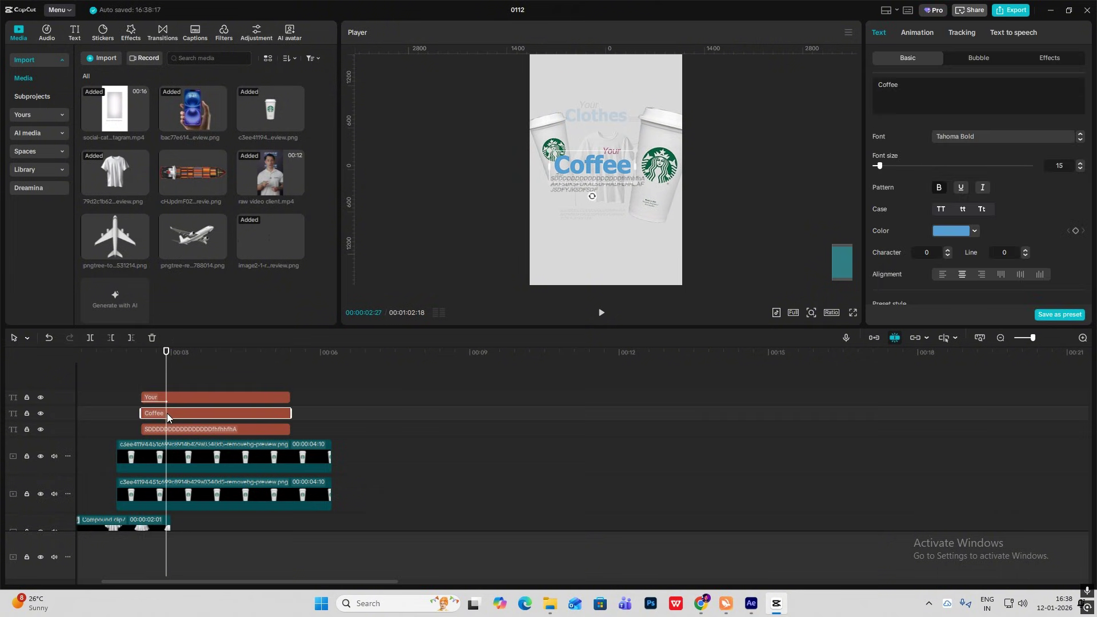
{"action": "left_click", "coordinate": [918, 32]}
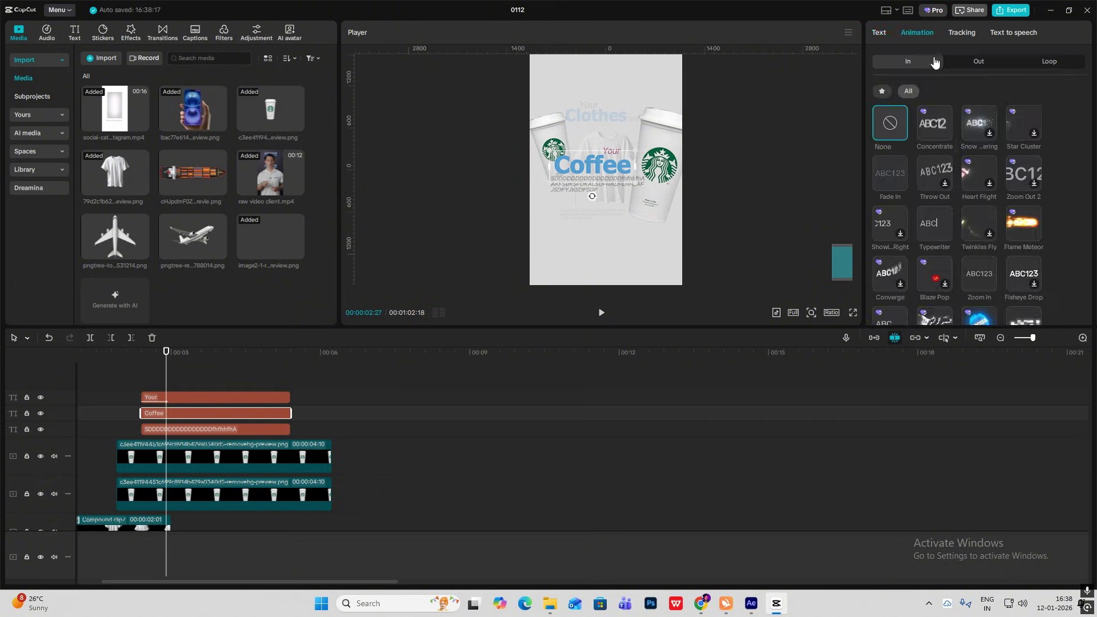
{"action": "left_click", "coordinate": [882, 91]}
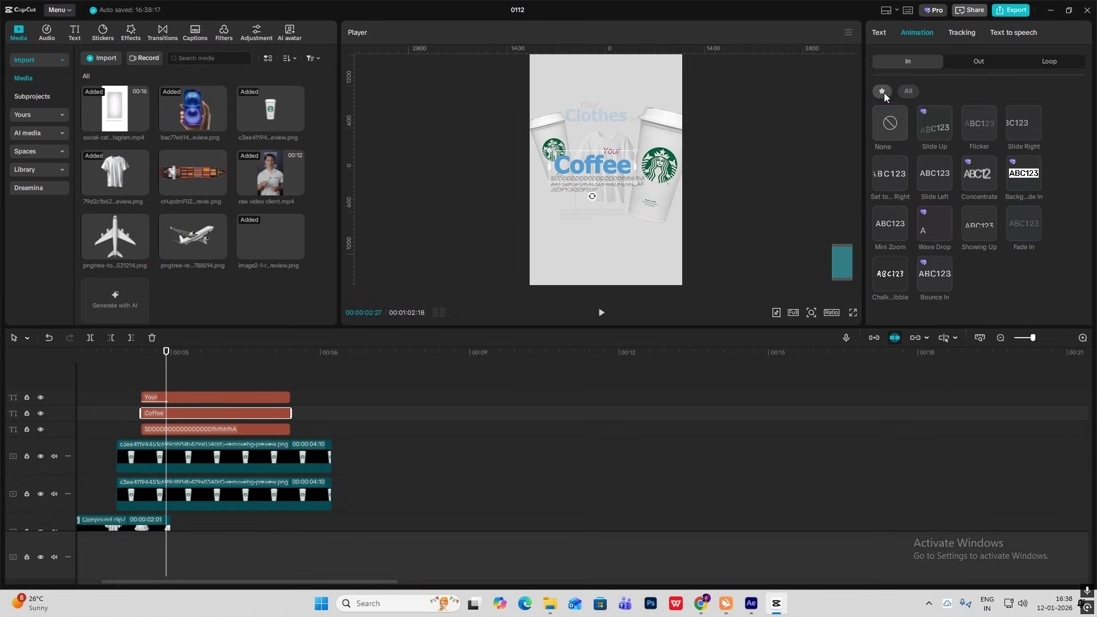
{"action": "left_click", "coordinate": [934, 171]}
{"action": "left_click", "coordinate": [990, 314]}
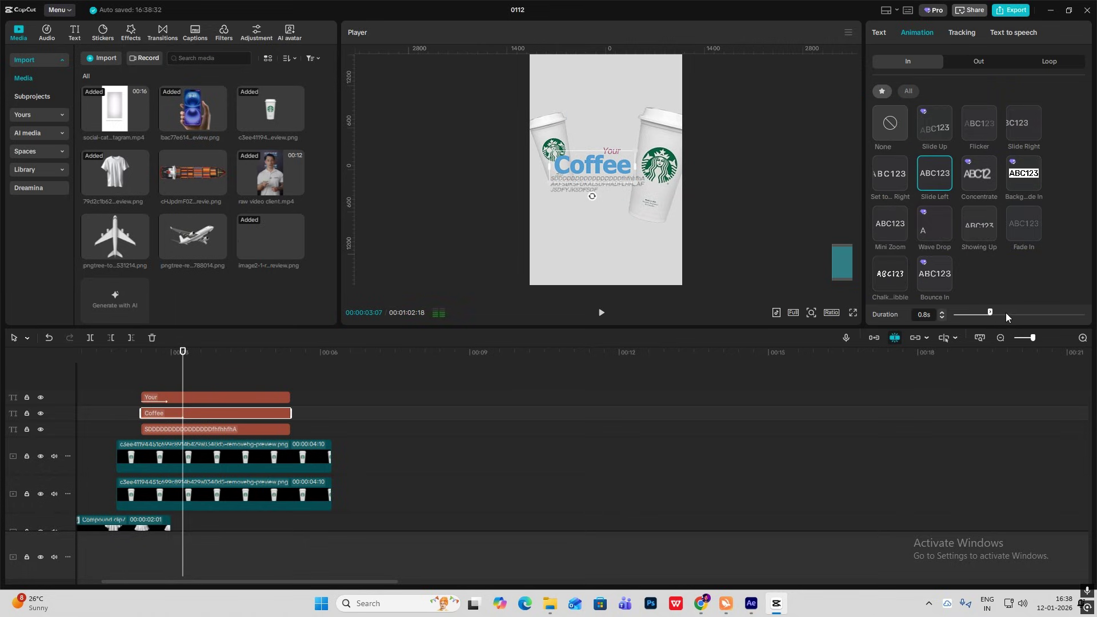
{"action": "left_click", "coordinate": [1005, 314]}
- Apply the Typewriter entrance animation to the paragraph text and lengthen its duration beyond 0.5s
{"action": "left_click", "coordinate": [204, 429]}
{"action": "left_click", "coordinate": [918, 33]}
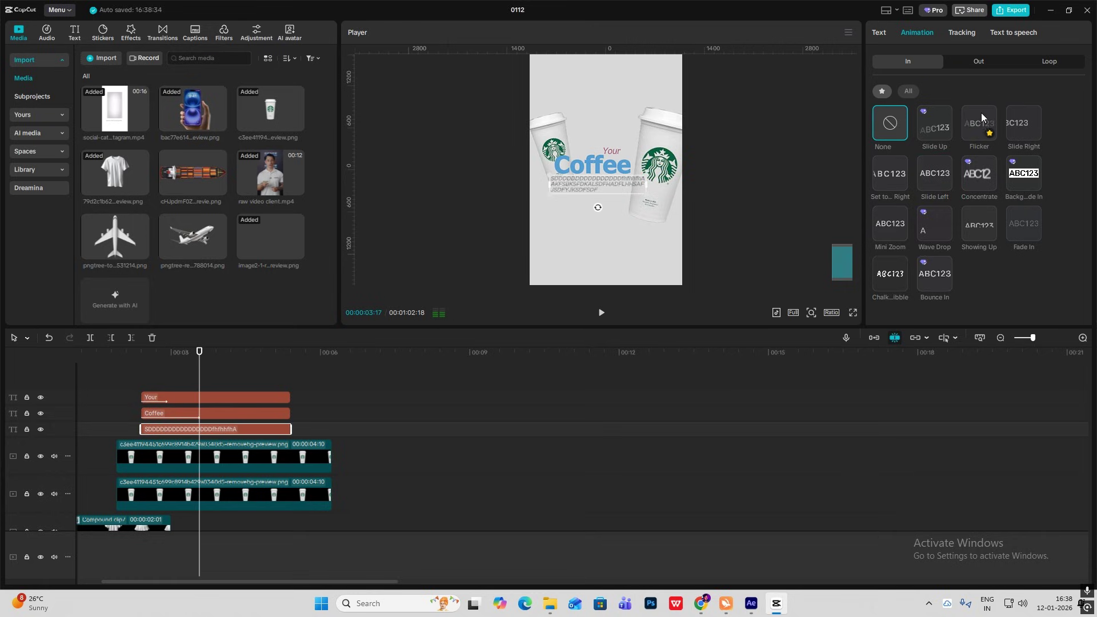
{"action": "left_click", "coordinate": [938, 223]}
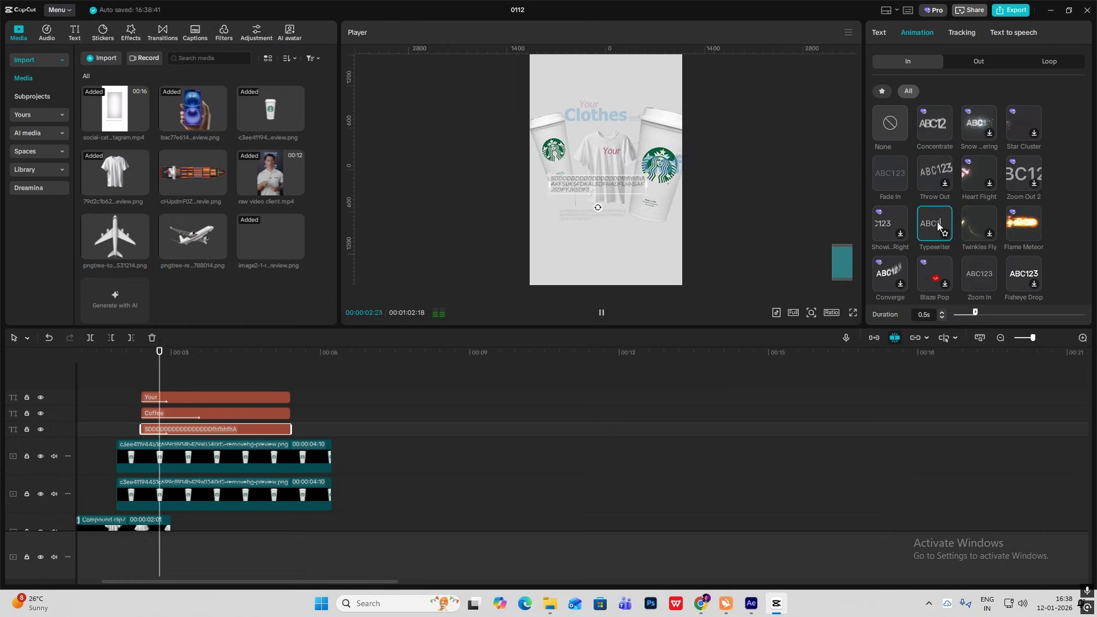
{"action": "left_click", "coordinate": [990, 314]}
- Move the three text clips earlier to start just after the cup clips begin, and play back the scene
{"action": "left_click_drag", "start_coordinate": [302, 384], "coordinate": [215, 434]}
{"action": "left_click", "coordinate": [125, 377]}
{"action": "key", "text": "space"}
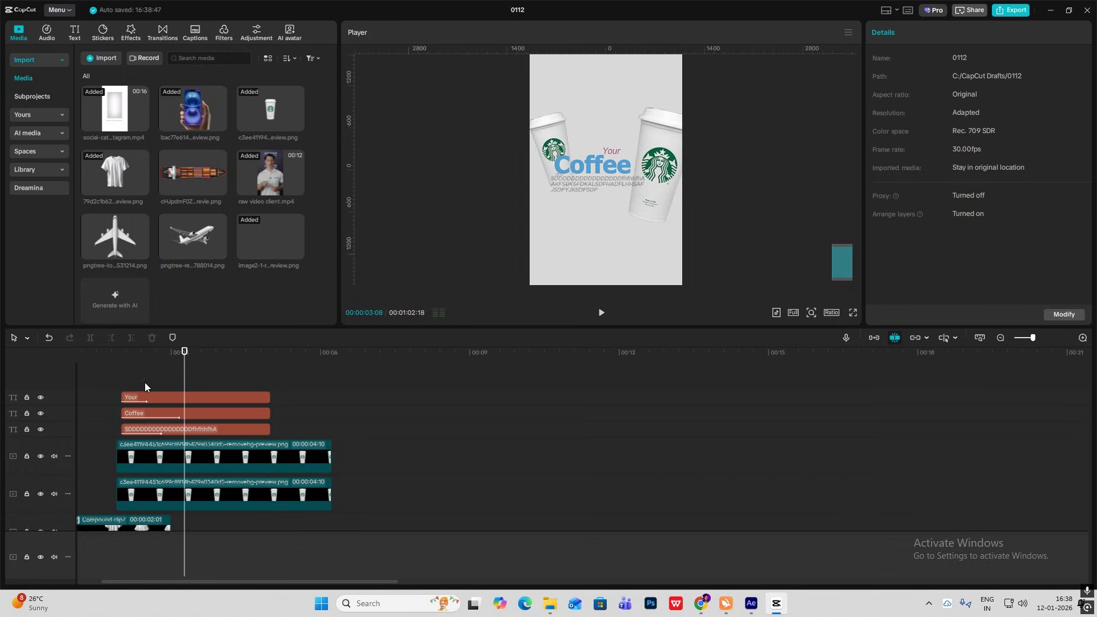
- Convert the "Coffee" text into a compound clip and add a Rectangle mask positioned to reveal the whole word
{"action": "left_click", "coordinate": [178, 415]}
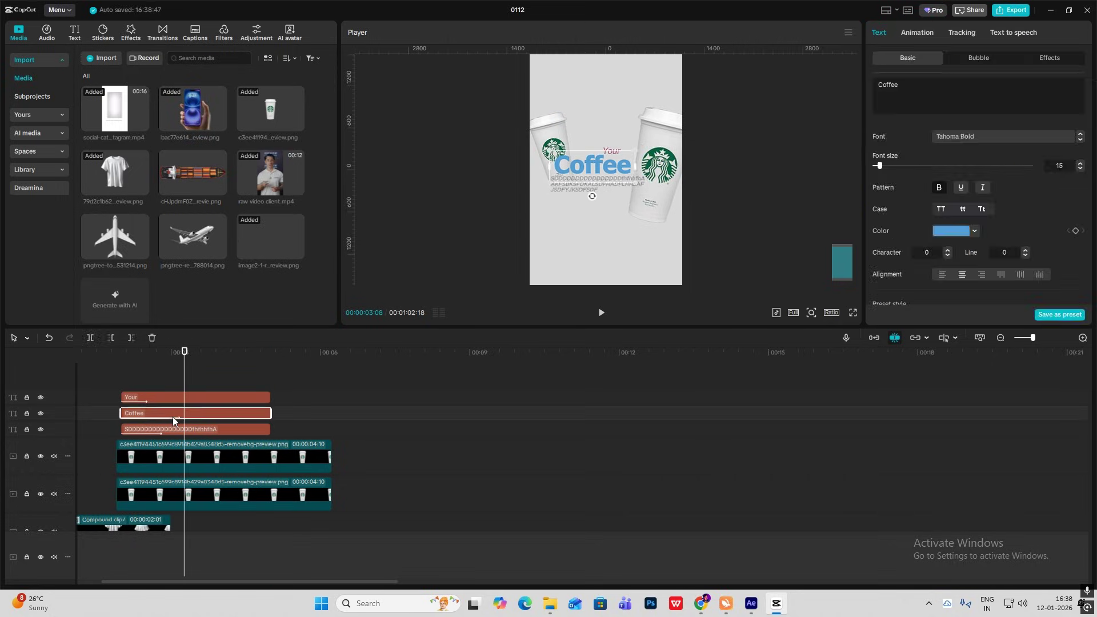
{"action": "key", "text": "alt+g"}
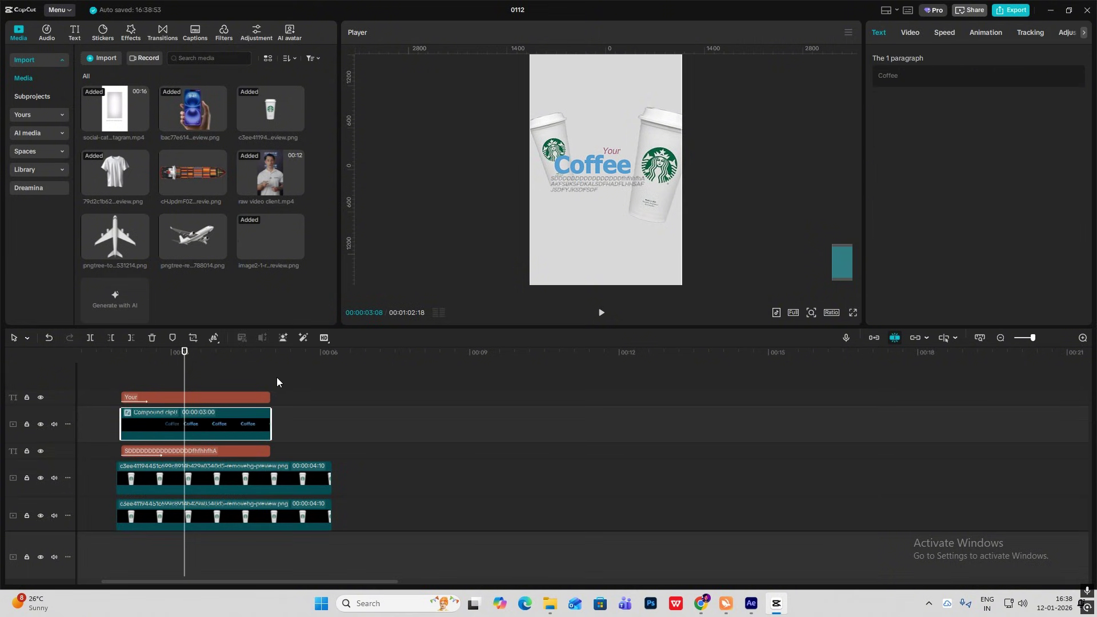
{"action": "left_click", "coordinate": [913, 32]}
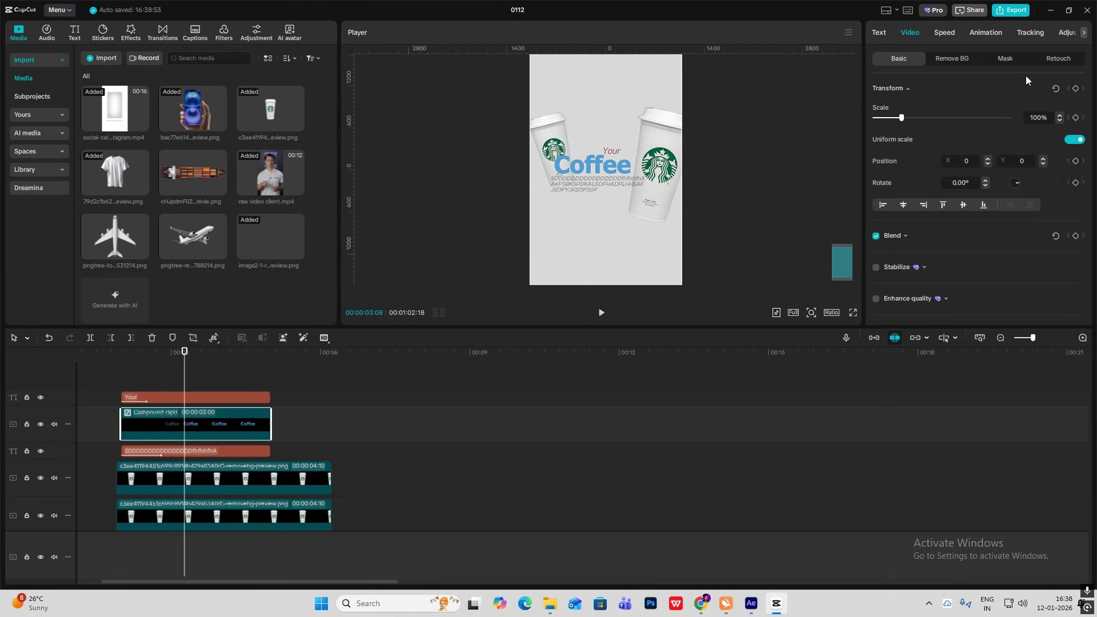
{"action": "left_click", "coordinate": [1001, 59]}
{"action": "left_click", "coordinate": [909, 106]}
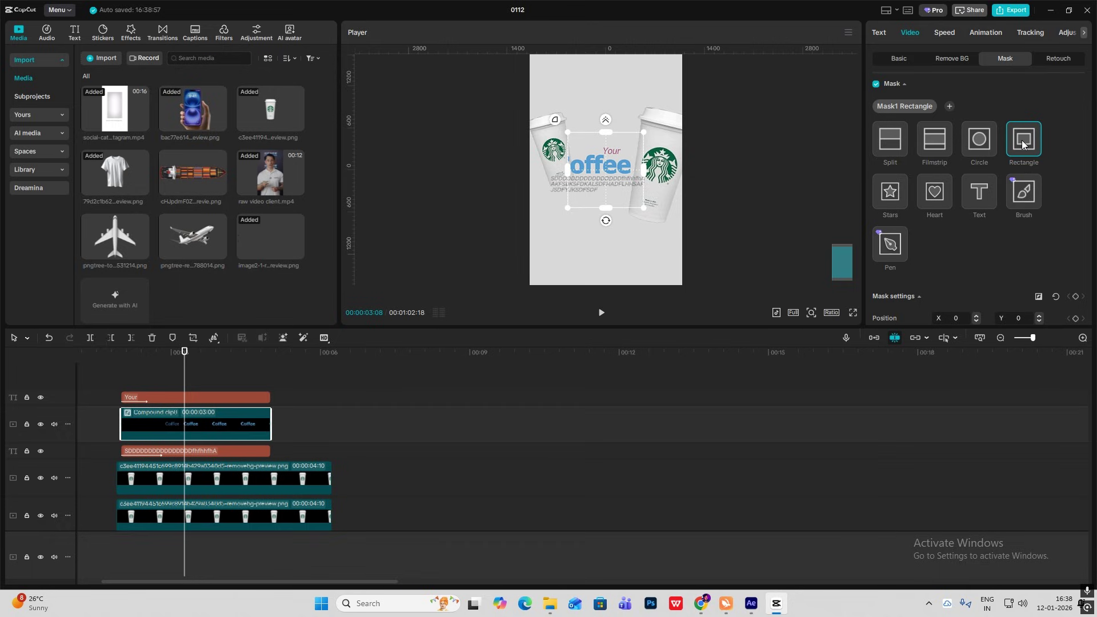
{"action": "left_click_drag", "start_coordinate": [623, 186], "coordinate": [677, 171]}
- Play back the coffee scene and compare it with the reference Instagram video further along the timeline
{"action": "left_click", "coordinate": [131, 380]}
{"action": "mouse_move", "coordinate": [131, 379]}
{"action": "left_mouse_down"}
{"action": "mouse_move", "coordinate": [187, 382]}
{"action": "mouse_move", "coordinate": [122, 381]}
{"action": "left_mouse_up"}
{"action": "key", "text": "space"}
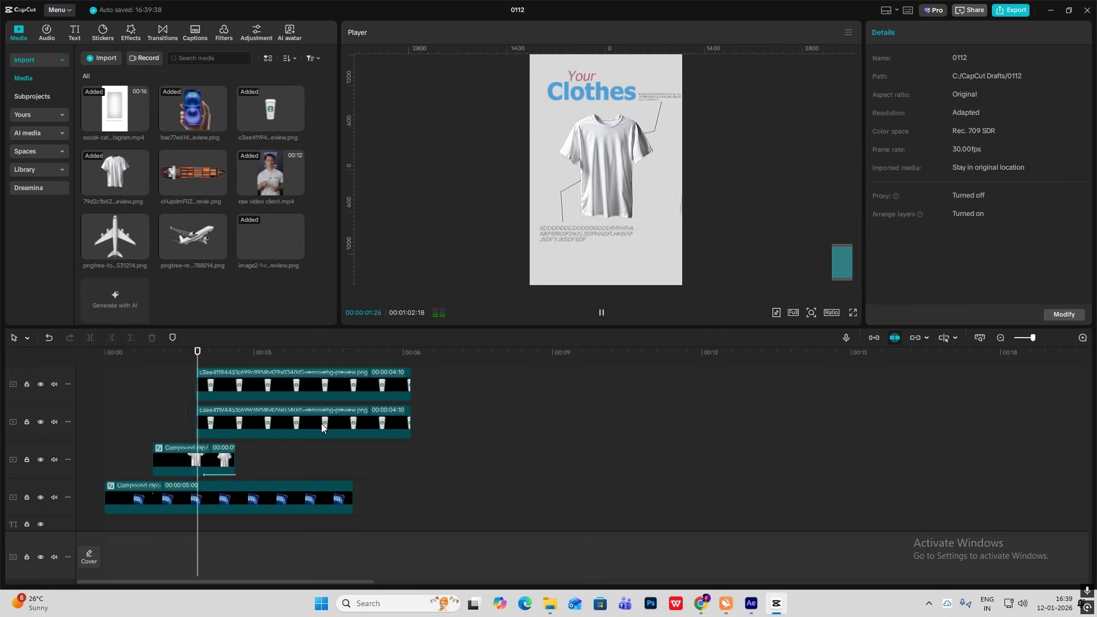
{"action": "key", "text": "space"}
{"action": "scroll", "coordinate": [290, 446], "scroll_direction": "up", "scroll_amount": 1}
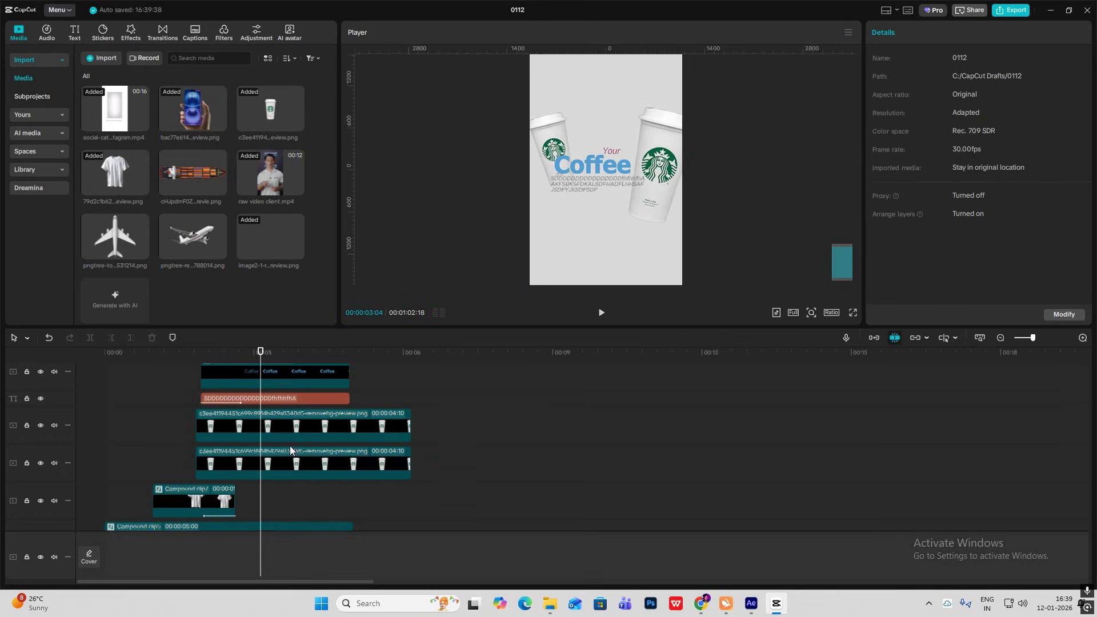
{"action": "left_click", "coordinate": [191, 414]}
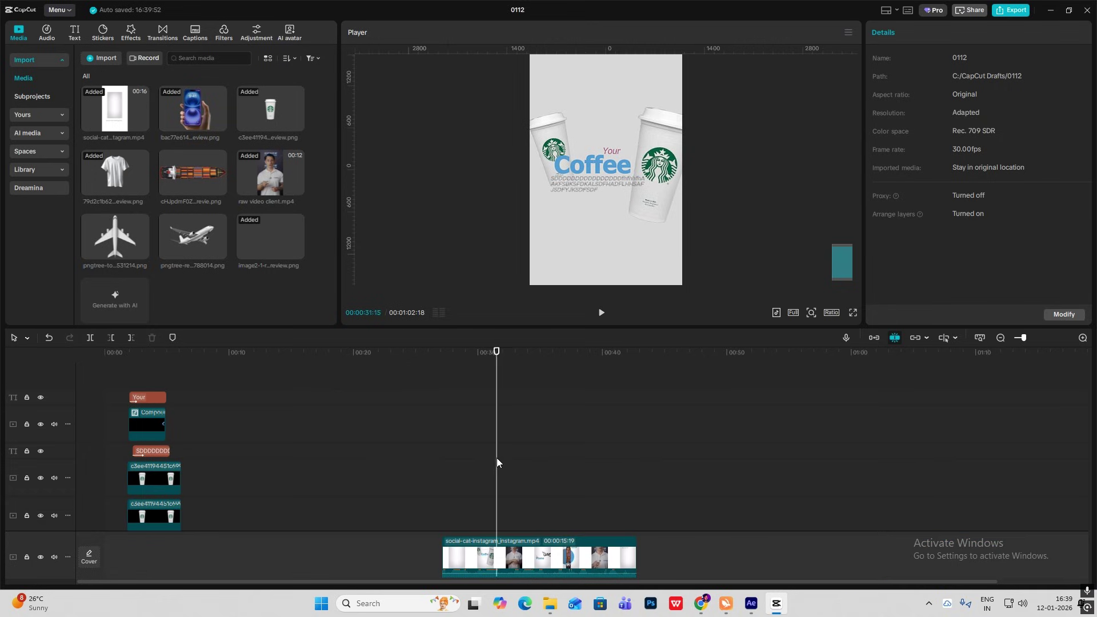
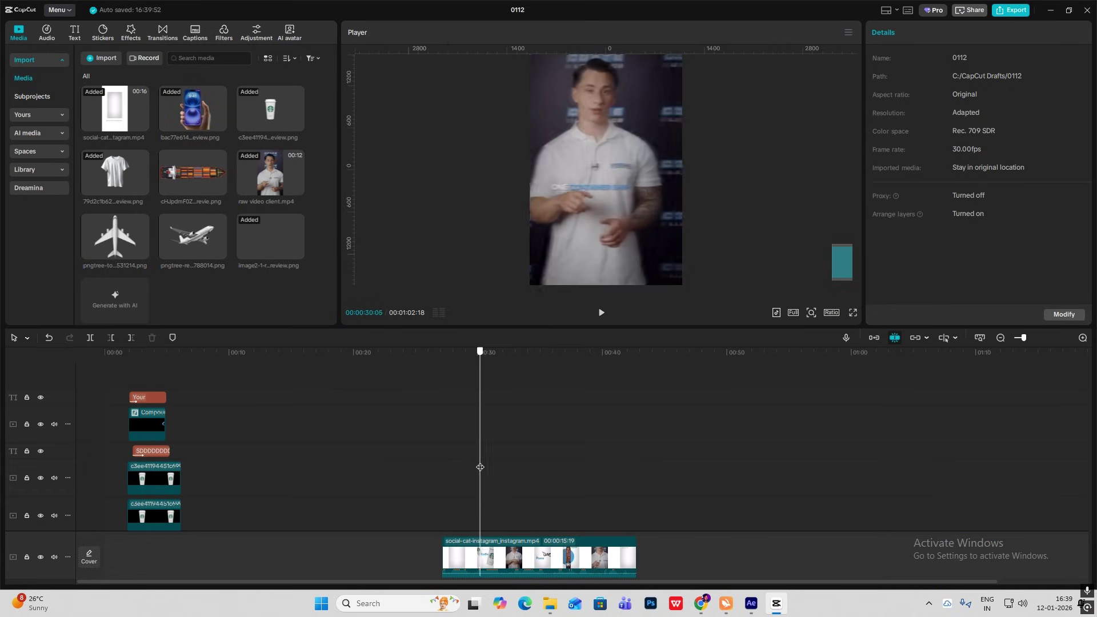
{"action": "left_click_drag", "start_coordinate": [480, 466], "coordinate": [97, 434]}
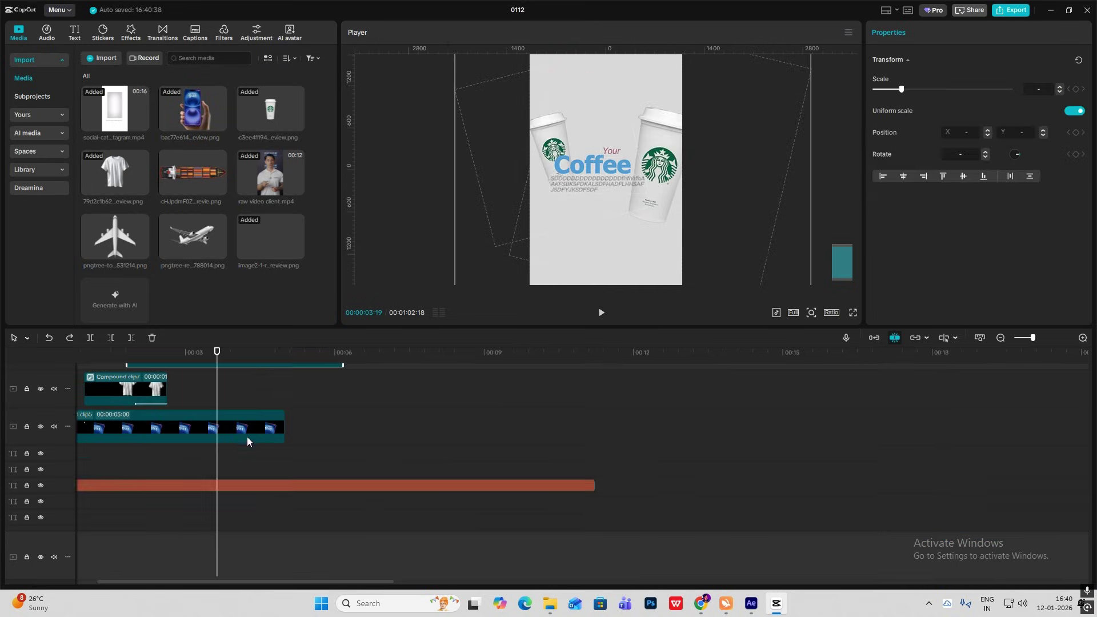
- Undo the last edit and split the light background text clip at 00:00:01:25, where the coffee scene starts
{"action": "key", "text": "ctrl+z"}
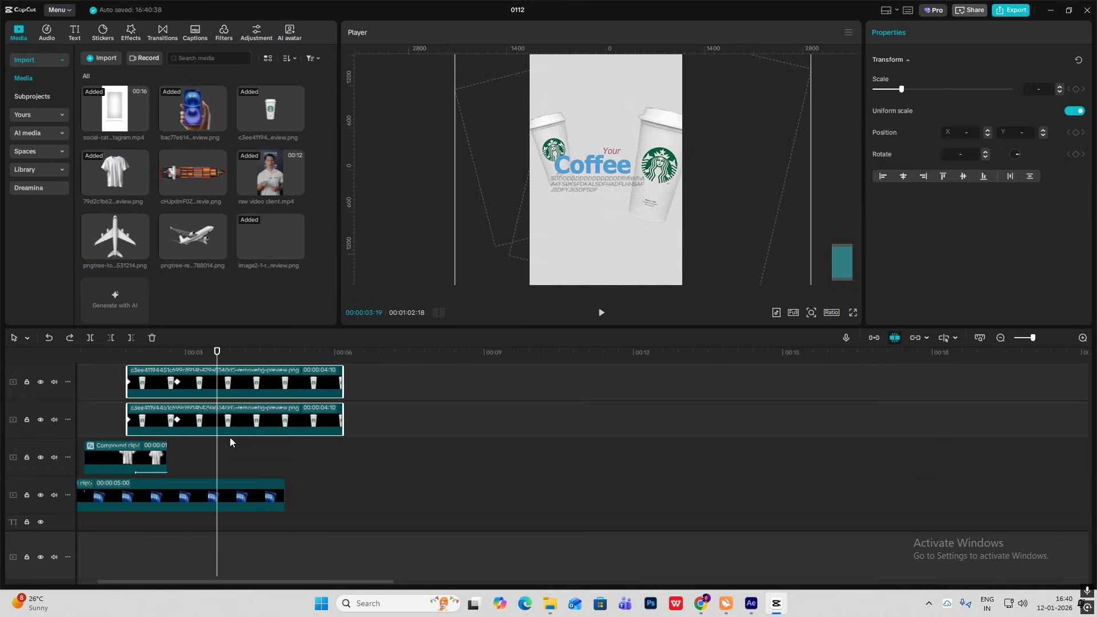
{"action": "left_click_drag", "start_coordinate": [220, 448], "coordinate": [128, 450]}
{"action": "scroll", "coordinate": [131, 450], "scroll_direction": "up", "scroll_amount": 1}
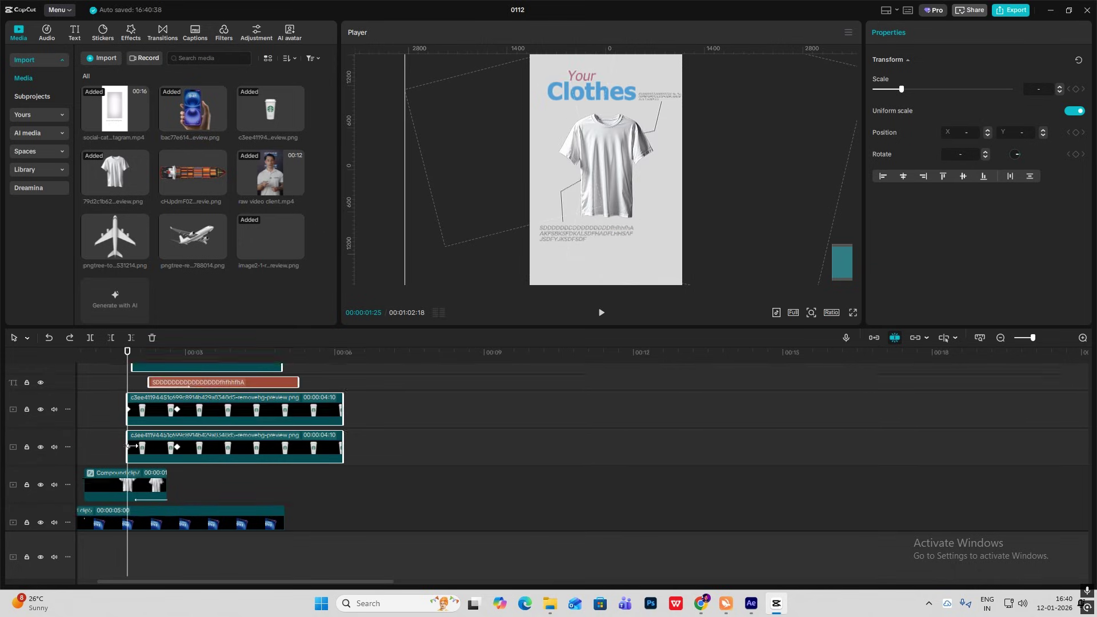
{"action": "scroll", "coordinate": [133, 450], "scroll_direction": "down", "scroll_amount": 4}
{"action": "left_click", "coordinate": [130, 458]}
{"action": "key", "text": "ctrl+b"}
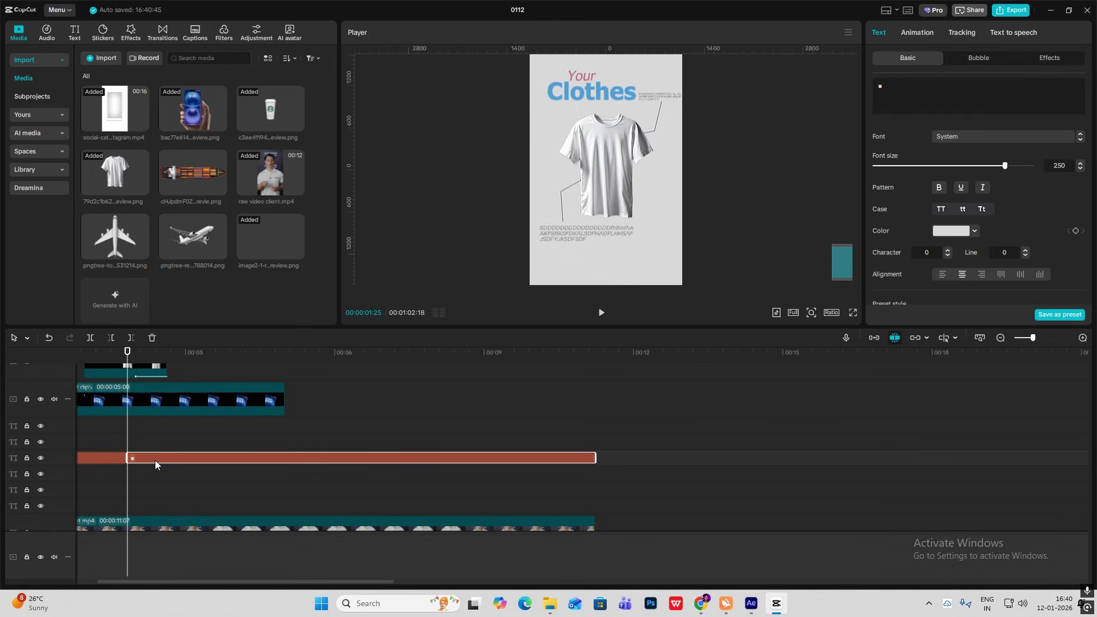
- Split the selected coffee scene texts, compound clip, both cups and background clip together at 00:00:03:00
{"action": "scroll", "coordinate": [159, 461], "scroll_direction": "down", "scroll_amount": 2}
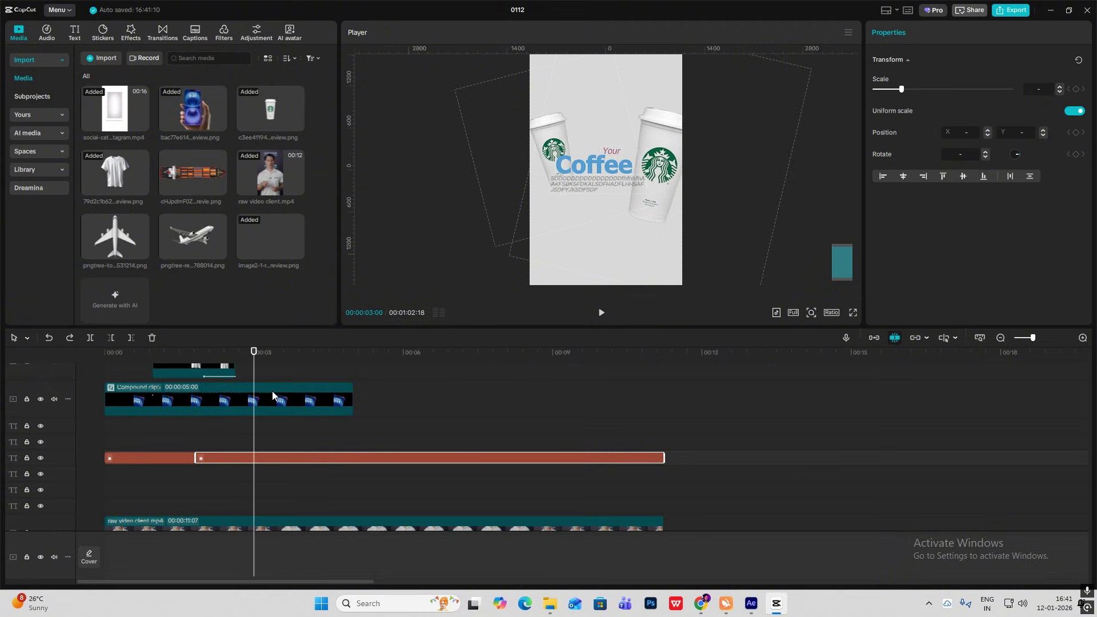
{"action": "scroll", "coordinate": [270, 409], "scroll_direction": "up", "scroll_amount": 5}
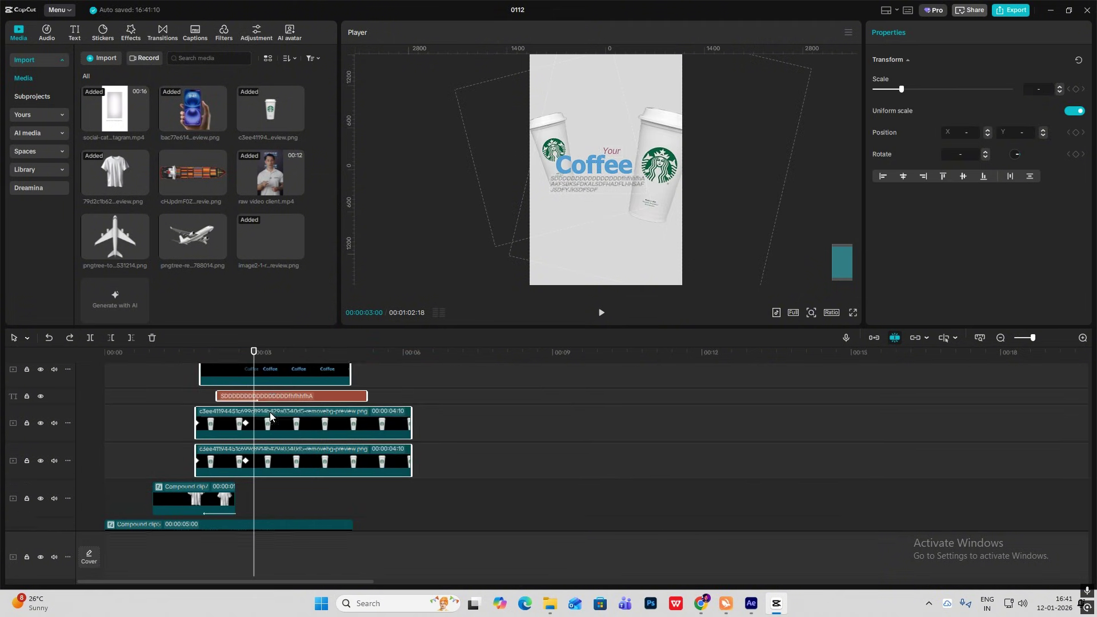
{"action": "scroll", "coordinate": [270, 413], "scroll_direction": "up", "scroll_amount": 1}
{"action": "scroll", "coordinate": [270, 412], "scroll_direction": "down", "scroll_amount": 4}
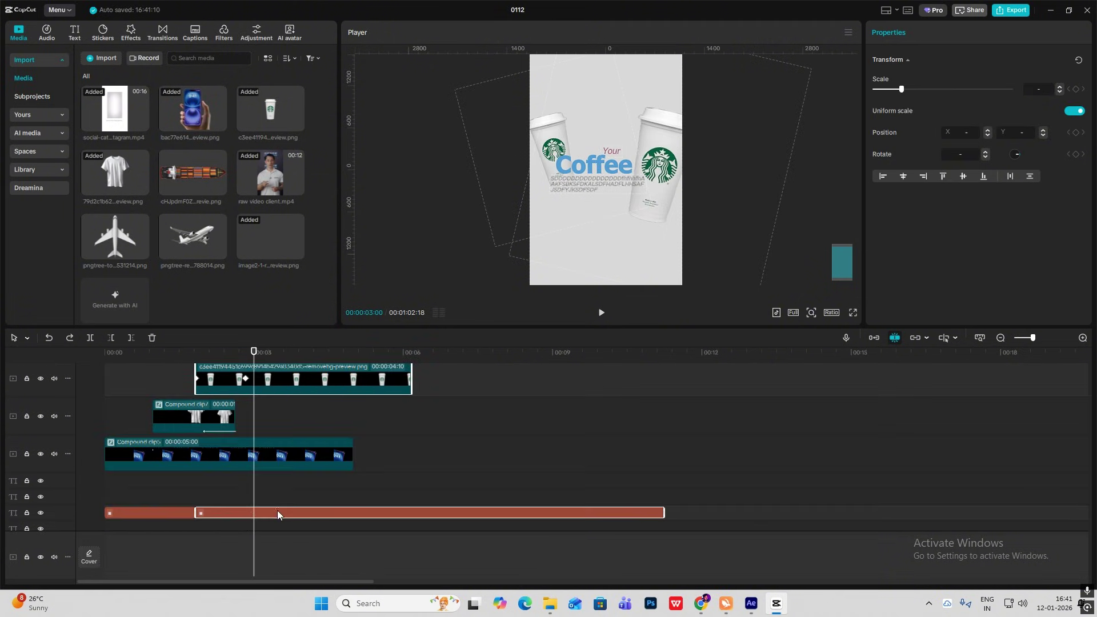
{"action": "scroll", "coordinate": [278, 513], "scroll_direction": "up", "scroll_amount": 5}
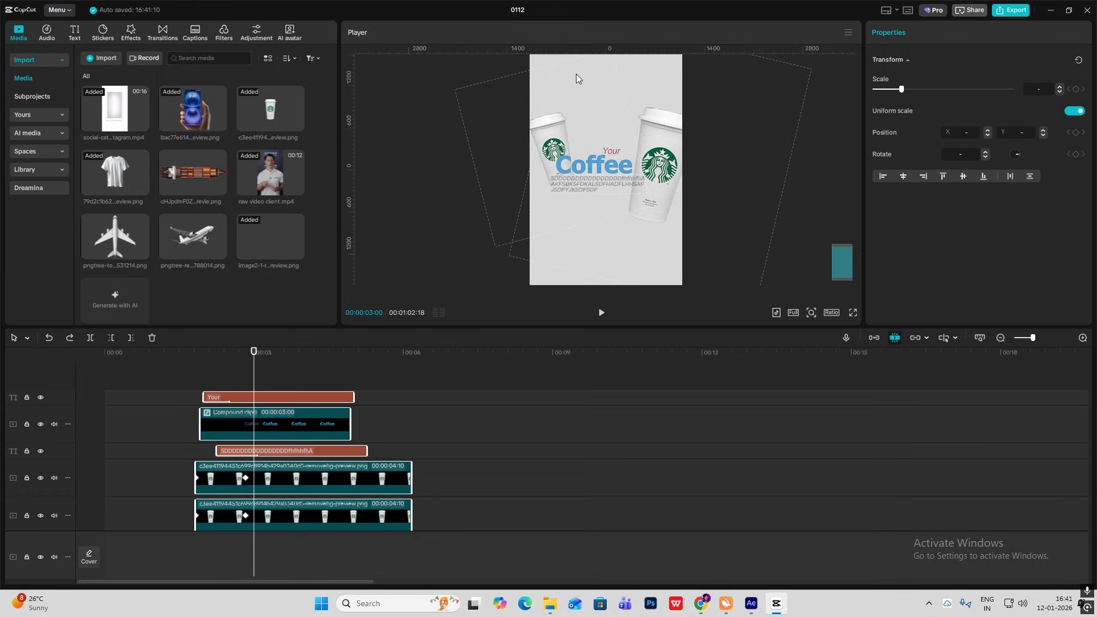
{"action": "scroll", "coordinate": [245, 482], "scroll_direction": "down", "scroll_amount": 5}
{"action": "scroll", "coordinate": [263, 485], "scroll_direction": "up", "scroll_amount": 5}
{"action": "key", "text": "ctrl+b"}
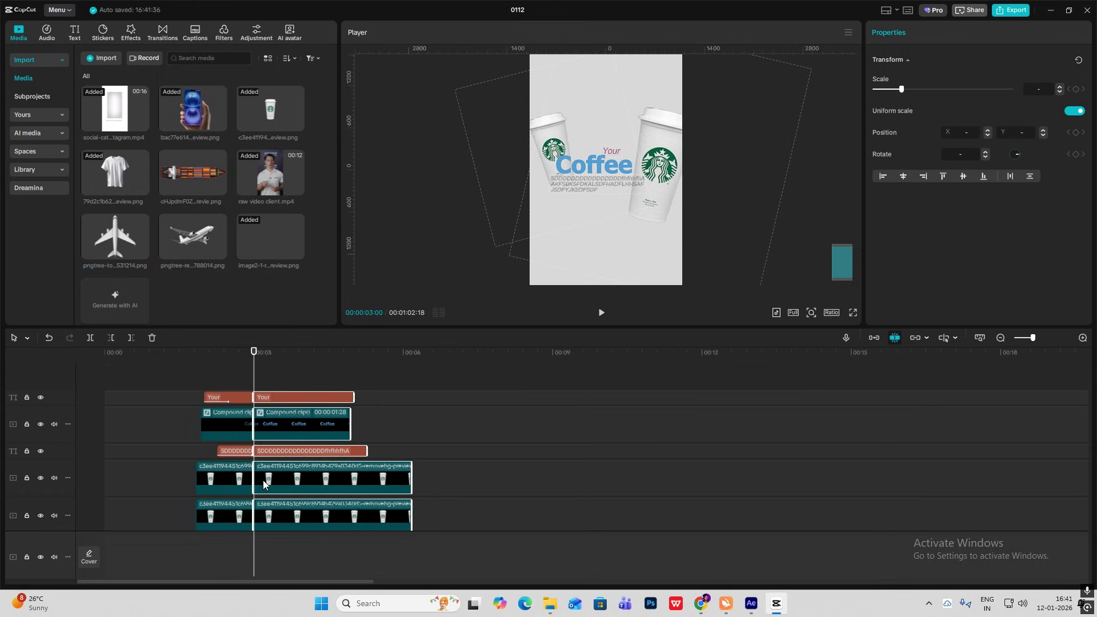
- Combine the coffee scene parts after 00:00:03:00 into one compound clip and move it onto the "Coffee" compound clip's track
{"action": "scroll", "coordinate": [276, 463], "scroll_direction": "down", "scroll_amount": 5}
{"action": "scroll", "coordinate": [276, 463], "scroll_direction": "up", "scroll_amount": 4}
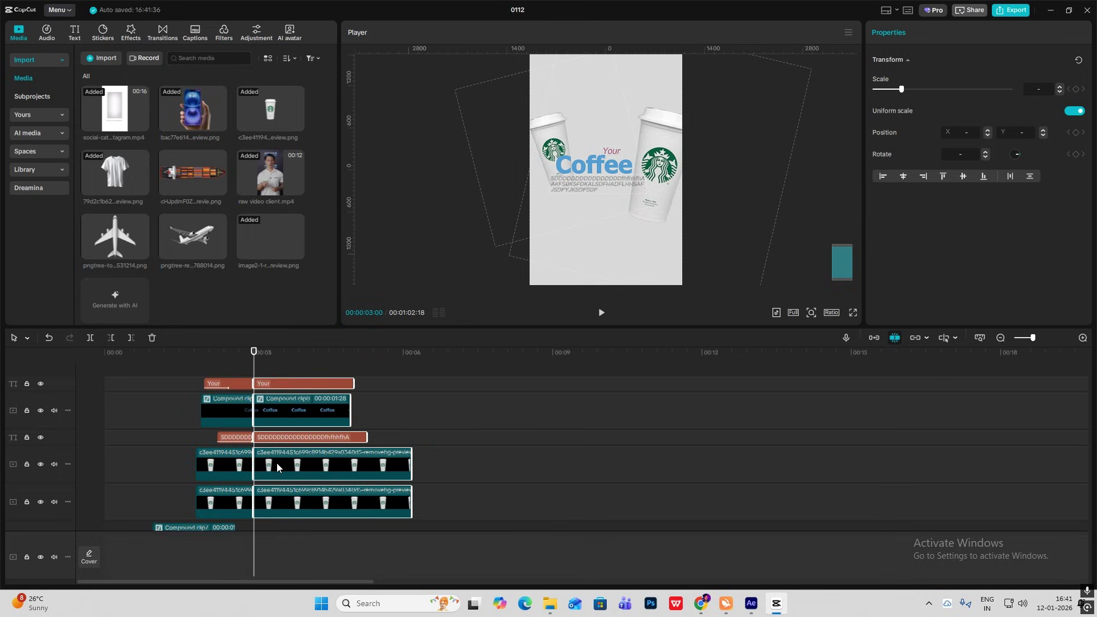
{"action": "key", "text": "alt+g"}
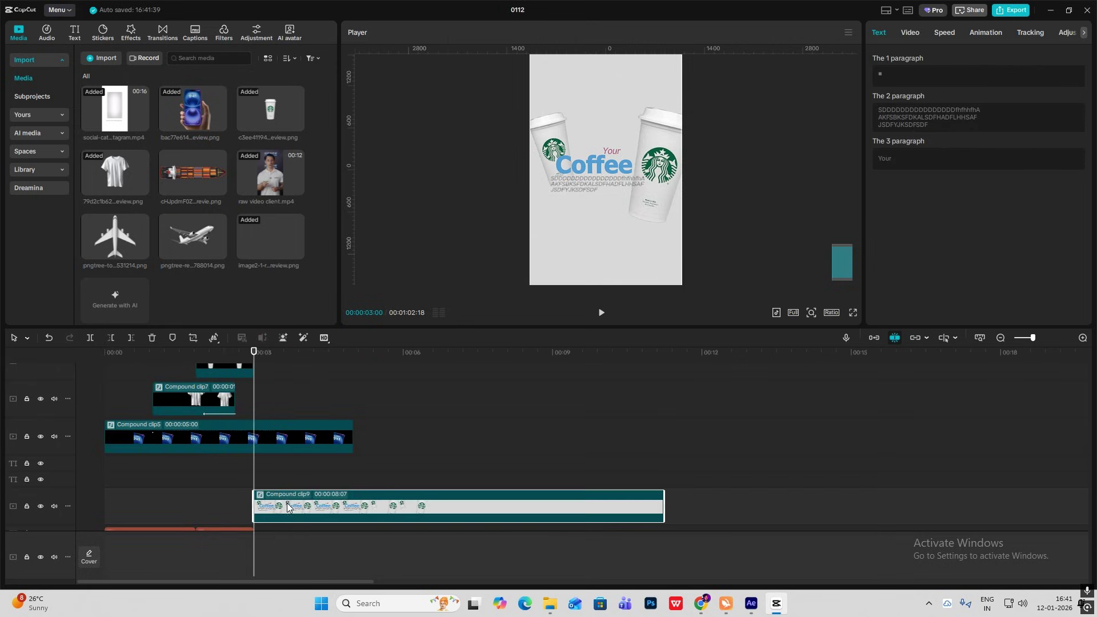
{"action": "left_click_drag", "start_coordinate": [286, 503], "coordinate": [272, 387]}
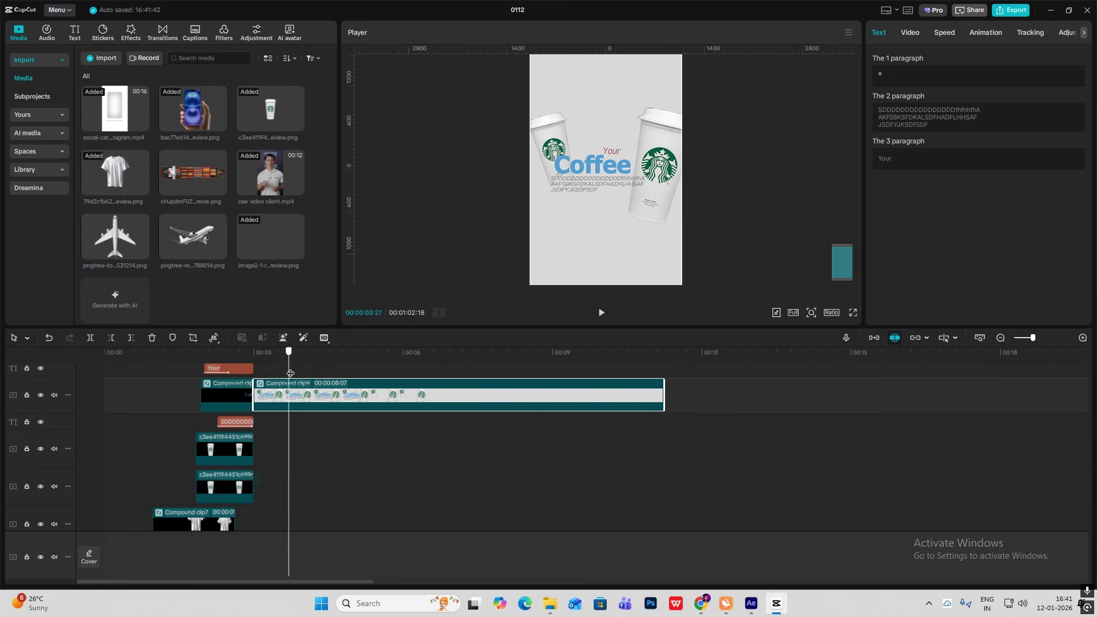
- Animate the new compound clip sliding out of frame with Position keyframes from X 0 at 00:00:03:00 to X 2160 at 00:00:04:04
{"action": "left_click", "coordinate": [911, 33]}
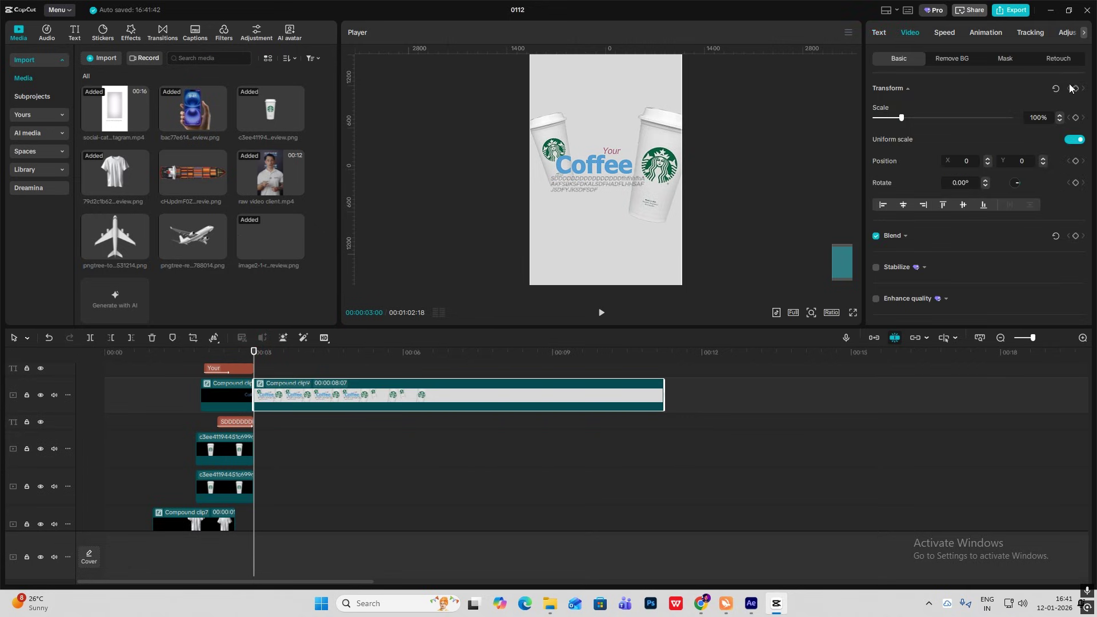
{"action": "left_click_drag", "start_coordinate": [255, 365], "coordinate": [311, 366]}
{"action": "left_click_drag", "start_coordinate": [647, 232], "coordinate": [772, 241]}
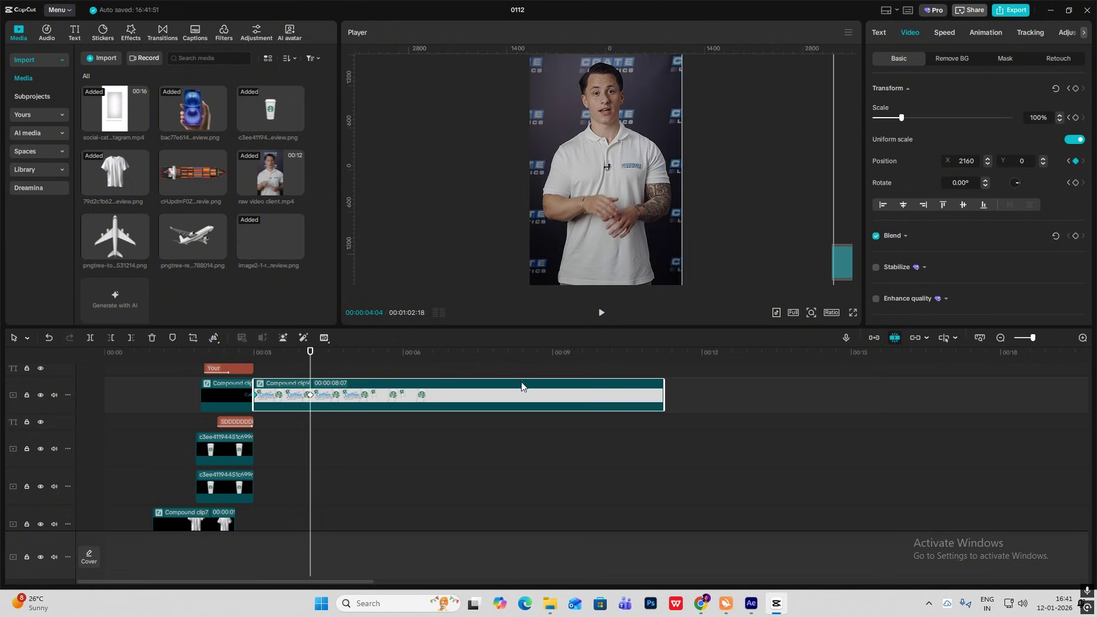
- Apply the Cubic Out curve to the coffee compound clip's X position keyframes and play back the slide-out
{"action": "key", "text": "alt+k"}
{"action": "scroll", "coordinate": [324, 441], "scroll_direction": "up", "scroll_amount": 2}
{"action": "left_click", "coordinate": [301, 434]}
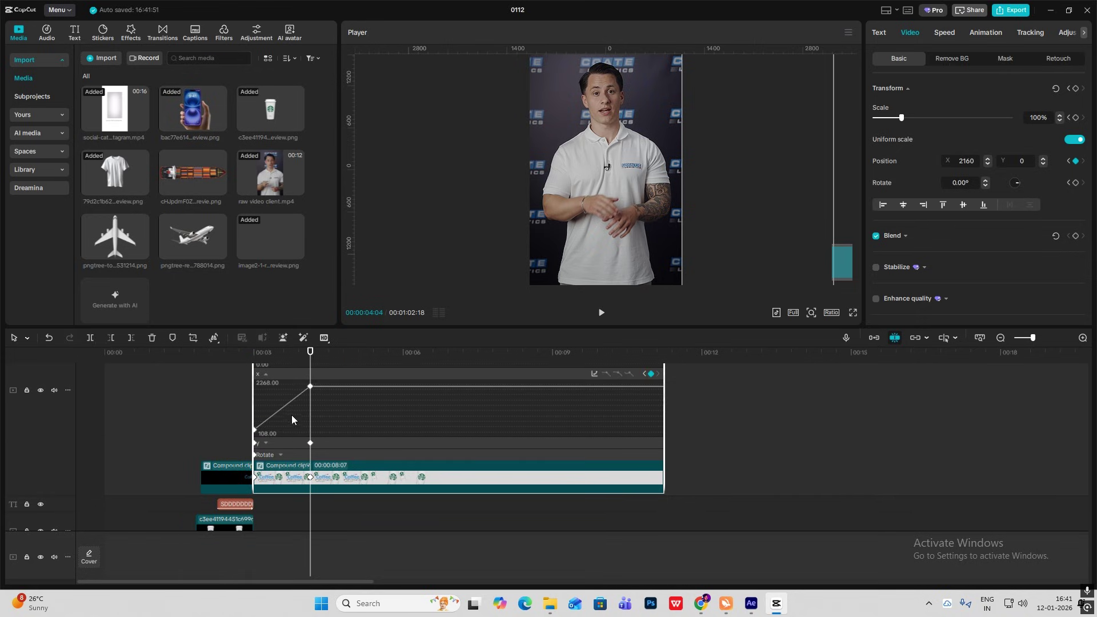
{"action": "left_click", "coordinate": [595, 375]}
{"action": "left_click", "coordinate": [712, 461]}
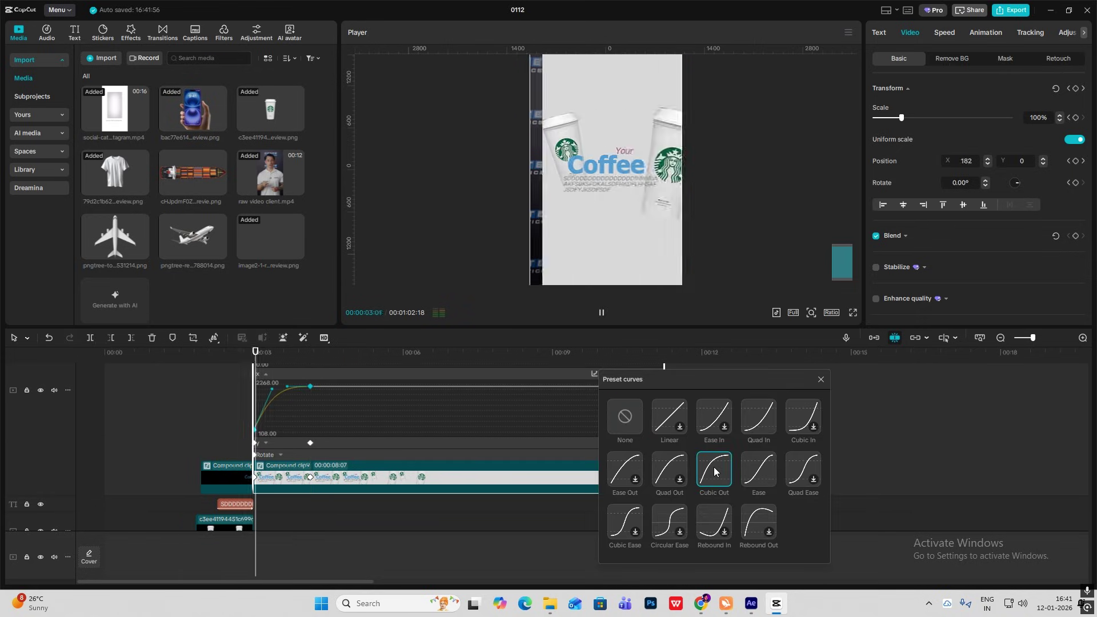
{"action": "scroll", "coordinate": [337, 446], "scroll_direction": "down", "scroll_amount": 2}
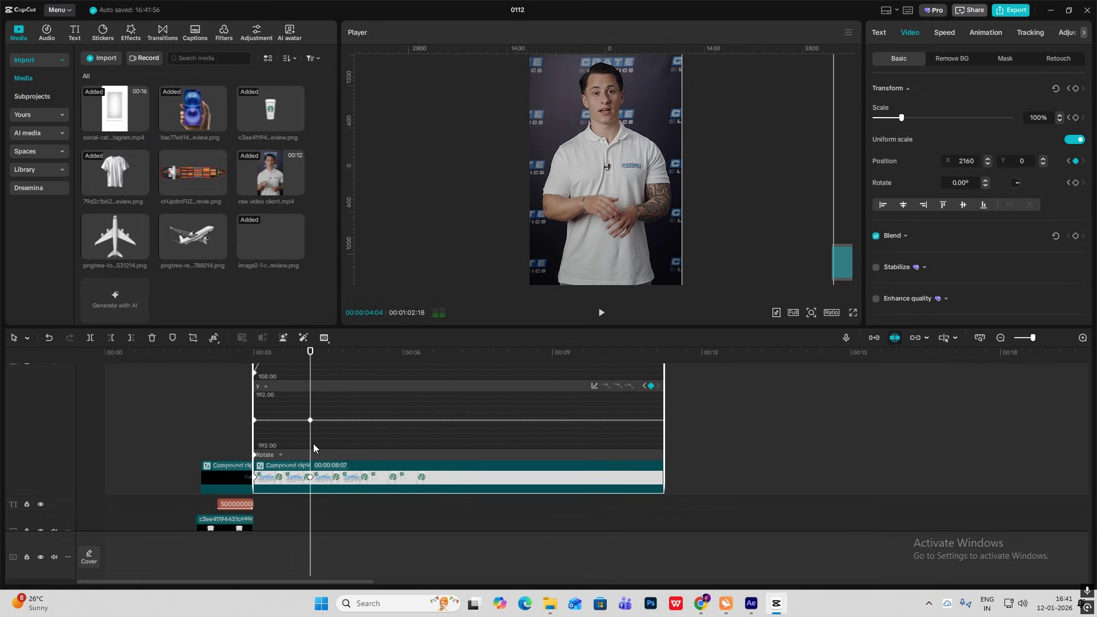
{"action": "key", "text": "alt+k"}
{"action": "left_click", "coordinate": [255, 379]}
{"action": "key", "text": "space"}
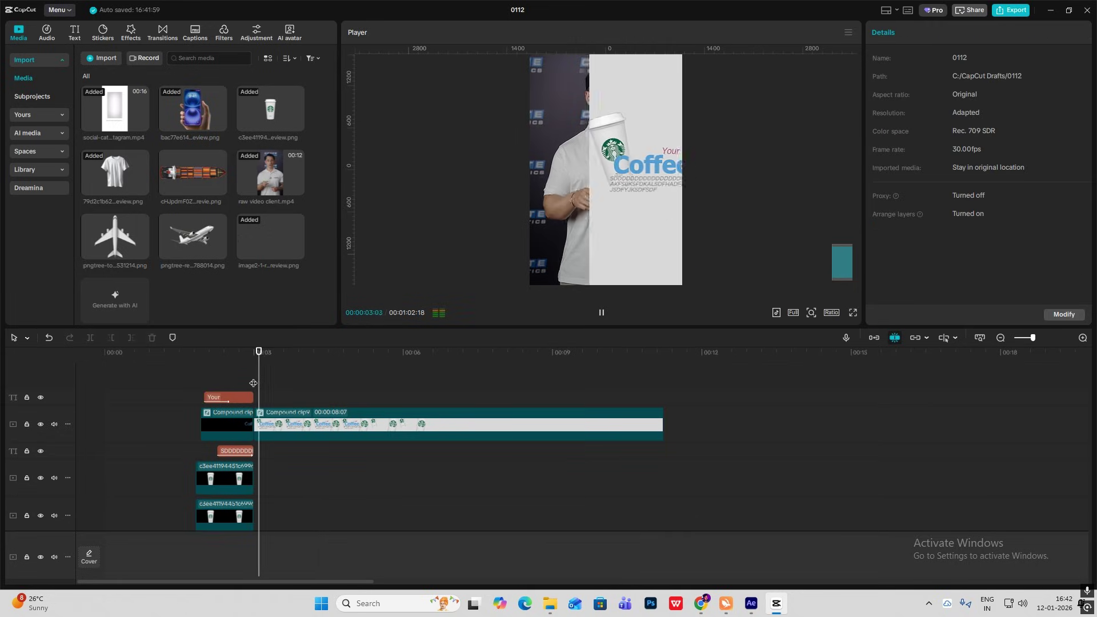
{"action": "left_click", "coordinate": [255, 370]}
{"action": "left_click_drag", "start_coordinate": [255, 370], "coordinate": [292, 370]}
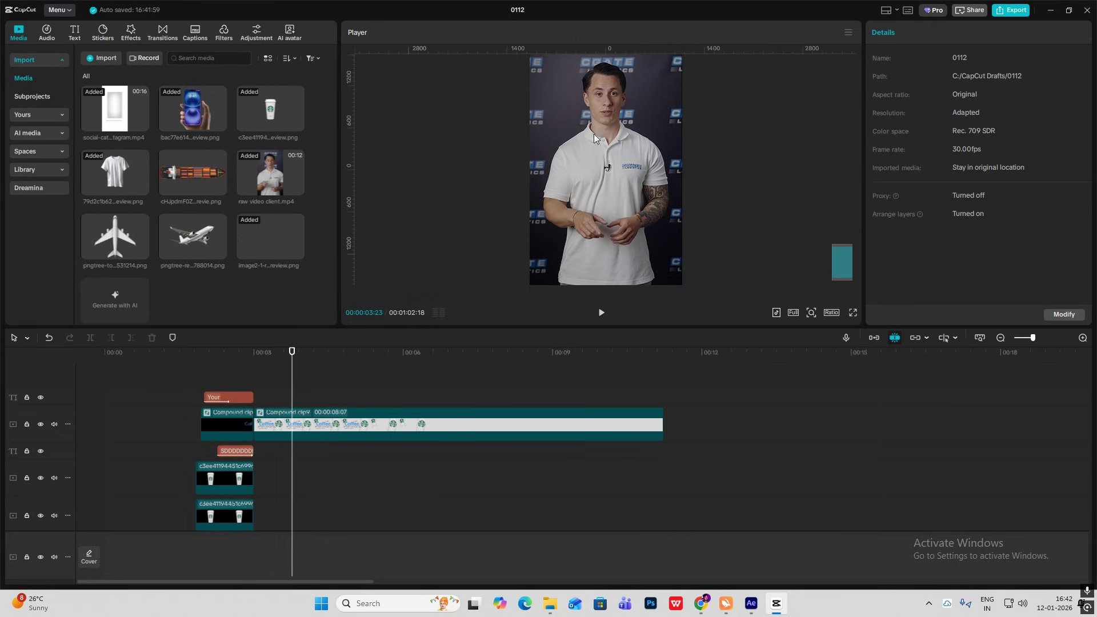
- Move the captions "ONE CONTAINER SHIP", "CAN CARRY OVER" and "20,000 CONTAINERS" to start at 00:00:03:00, and enable the first one
{"action": "left_click", "coordinate": [1000, 338]}
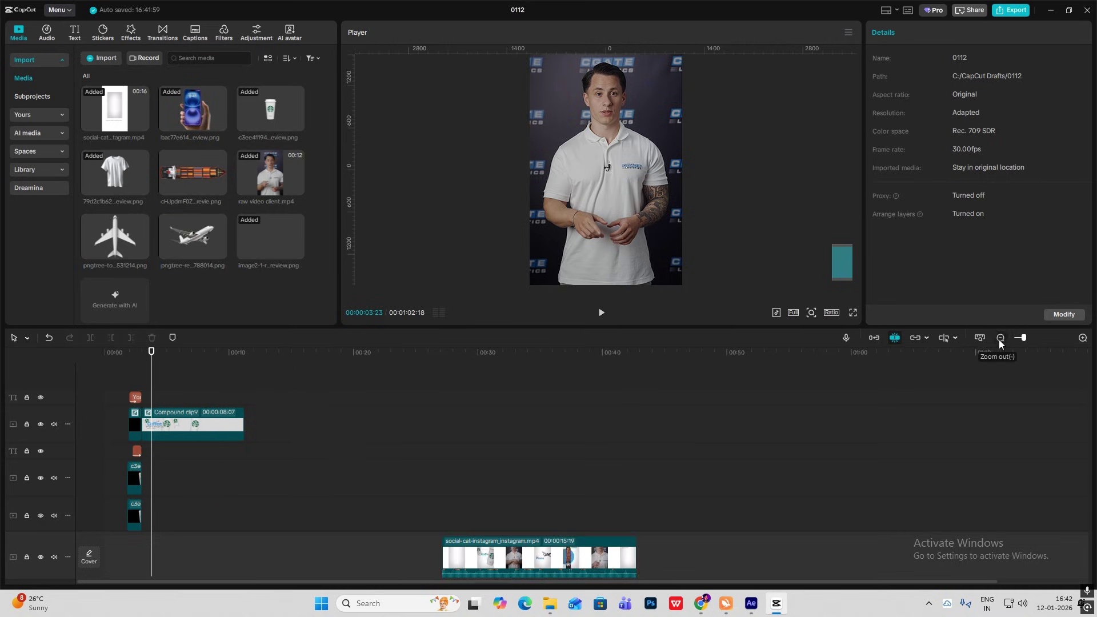
{"action": "left_click_drag", "start_coordinate": [799, 456], "coordinate": [166, 415]}
{"action": "scroll", "coordinate": [169, 414], "scroll_direction": "up", "scroll_amount": 2}
{"action": "left_click", "coordinate": [166, 414]}
{"action": "key", "text": "v"}
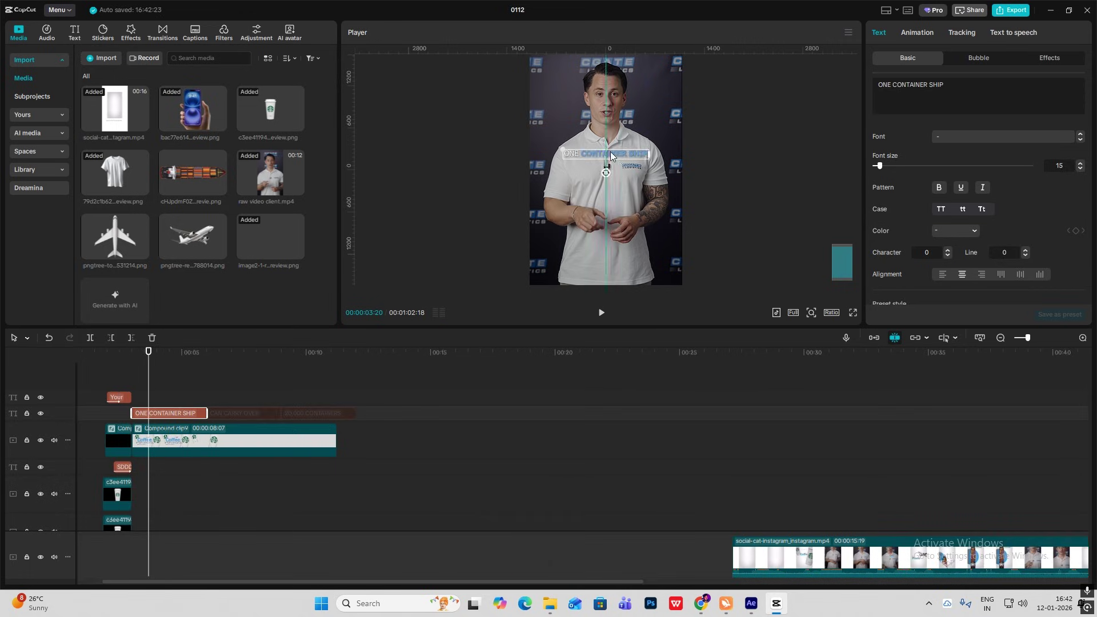
- Trim "ONE CONTAINER SHIP" and "CAN CARRY OVER", line up the three captions back to back, and play them
{"action": "scroll", "coordinate": [606, 171], "scroll_direction": "up", "scroll_amount": 3}
{"action": "scroll", "coordinate": [921, 255], "scroll_direction": "down", "scroll_amount": 5}
{"action": "scroll", "coordinate": [921, 255], "scroll_direction": "down", "scroll_amount": 2}
{"action": "left_click_drag", "start_coordinate": [930, 183], "coordinate": [971, 183]}
{"action": "left_click_drag", "start_coordinate": [207, 414], "coordinate": [157, 413]}
{"action": "left_click_drag", "start_coordinate": [227, 414], "coordinate": [172, 413]}
{"action": "left_click_drag", "start_coordinate": [285, 415], "coordinate": [176, 413]}
{"action": "left_click", "coordinate": [133, 386]}
{"action": "left_click", "coordinate": [164, 413]}
{"action": "key", "text": "space"}
- Reduce the preview zoom and move the three container captions onto the coffee scene's small-text track
{"action": "left_click", "coordinate": [812, 312]}
{"action": "left_click_drag", "start_coordinate": [816, 329], "coordinate": [782, 330]}
{"action": "left_click_drag", "start_coordinate": [261, 384], "coordinate": [137, 418]}
{"action": "left_click_drag", "start_coordinate": [147, 413], "coordinate": [147, 467]}
{"action": "left_click", "coordinate": [199, 382]}
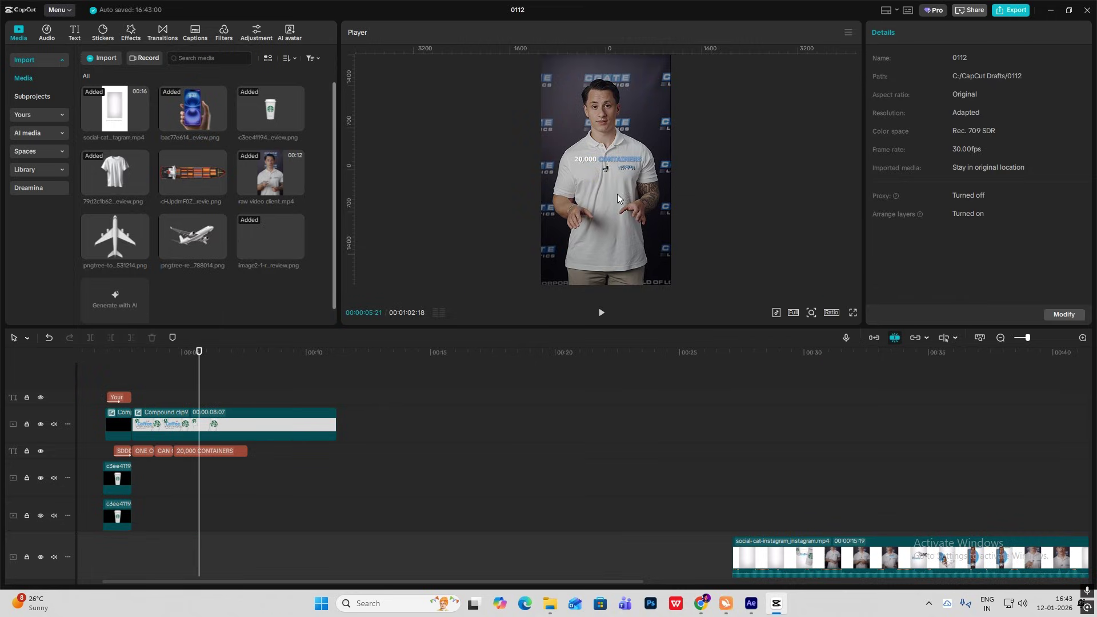
- Animate the raw client clip's scale with keyframes from 100% at 00:00:04:17 to 125% at 00:00:05:26
{"action": "scroll", "coordinate": [221, 420], "scroll_direction": "down", "scroll_amount": 5}
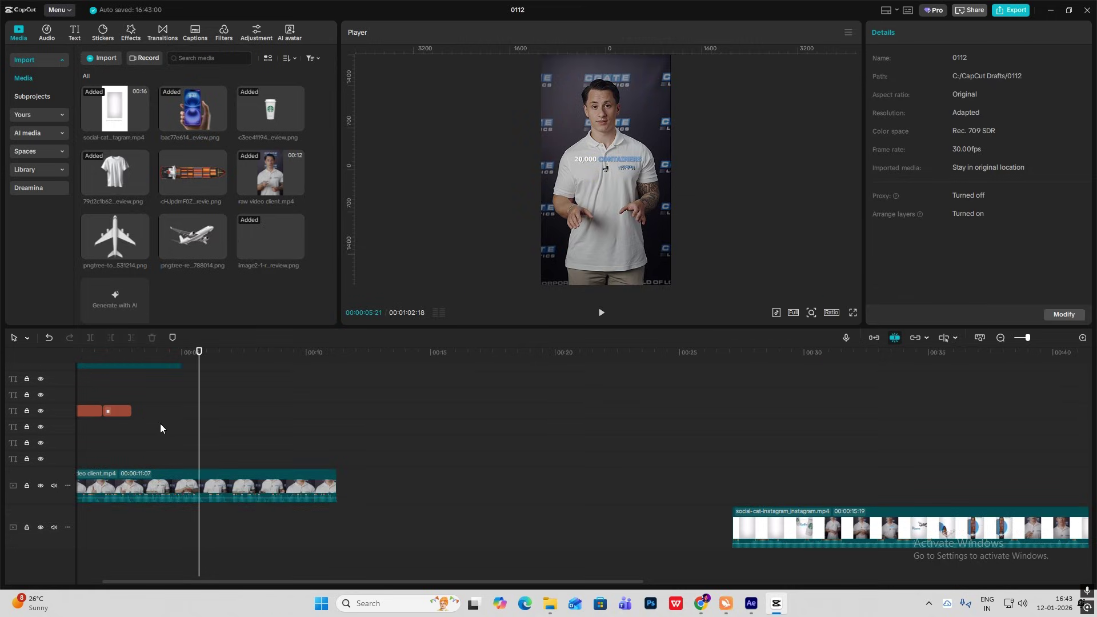
{"action": "scroll", "coordinate": [137, 466], "scroll_direction": "down", "scroll_amount": 3}
{"action": "left_click", "coordinate": [136, 476]}
{"action": "left_click", "coordinate": [131, 456]}
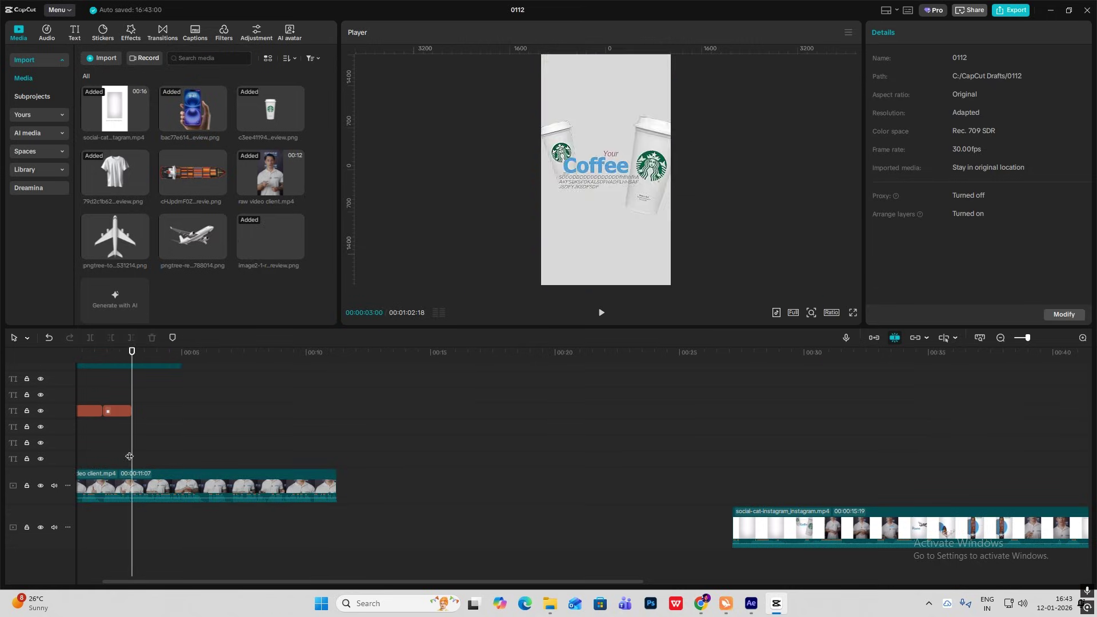
{"action": "left_click", "coordinate": [132, 473]}
{"action": "left_click_drag", "start_coordinate": [132, 467], "coordinate": [218, 464]}
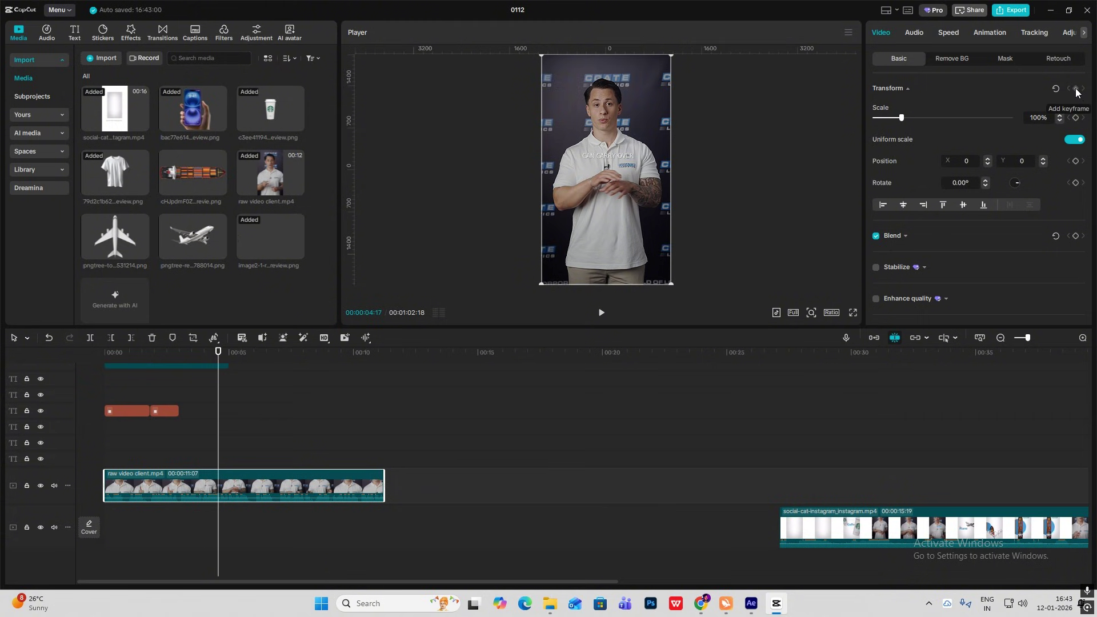
{"action": "left_click_drag", "start_coordinate": [225, 428], "coordinate": [251, 434]}
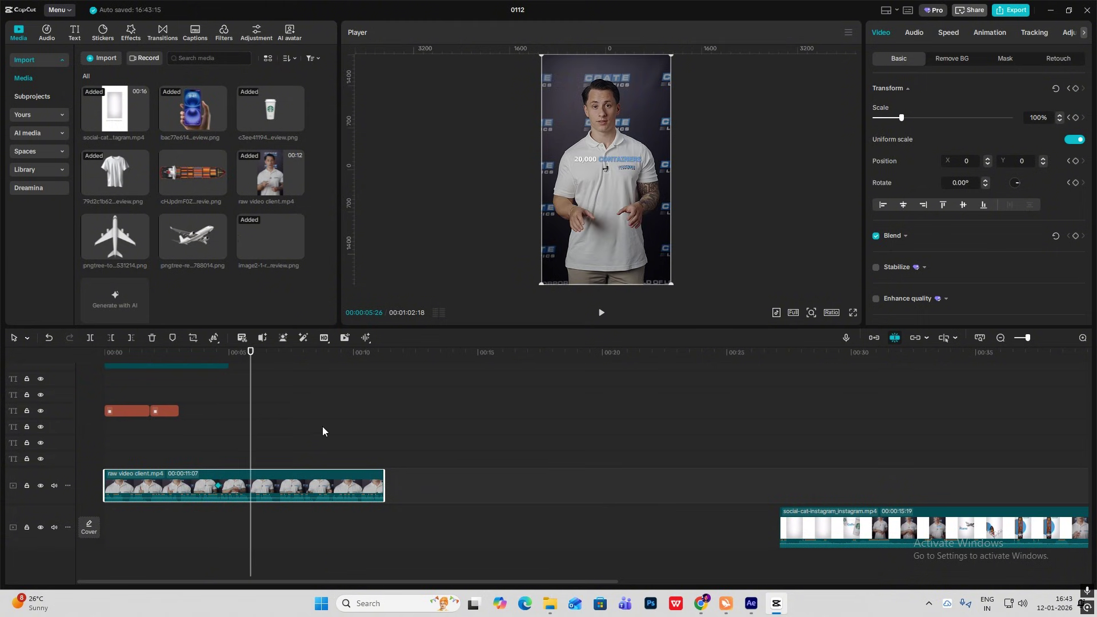
{"action": "left_click_drag", "start_coordinate": [670, 281], "coordinate": [730, 341]}
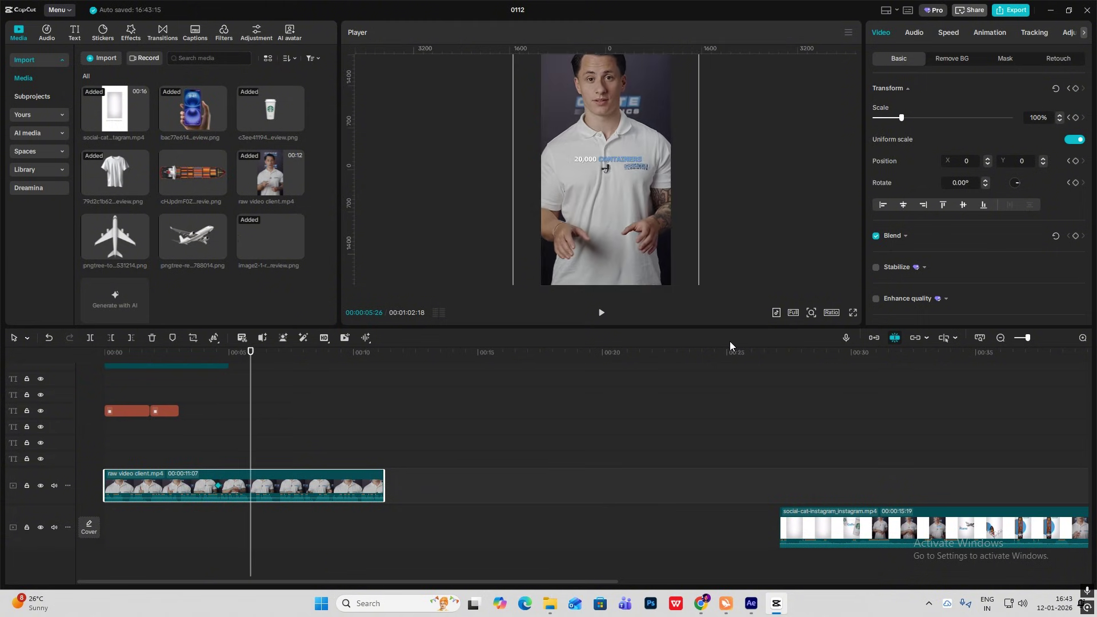
- Apply a preset easing curve to the raw client clip's scale keyframes and play back the zoom
{"action": "double_click", "coordinate": [250, 485]}
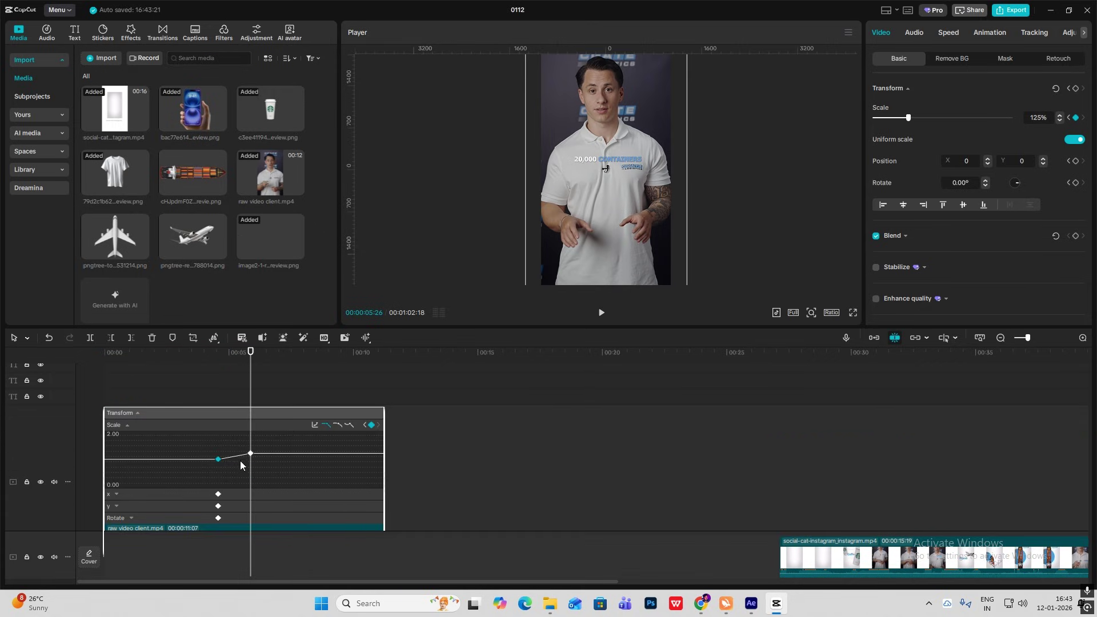
{"action": "left_click", "coordinate": [315, 425]}
{"action": "left_click", "coordinate": [516, 434]}
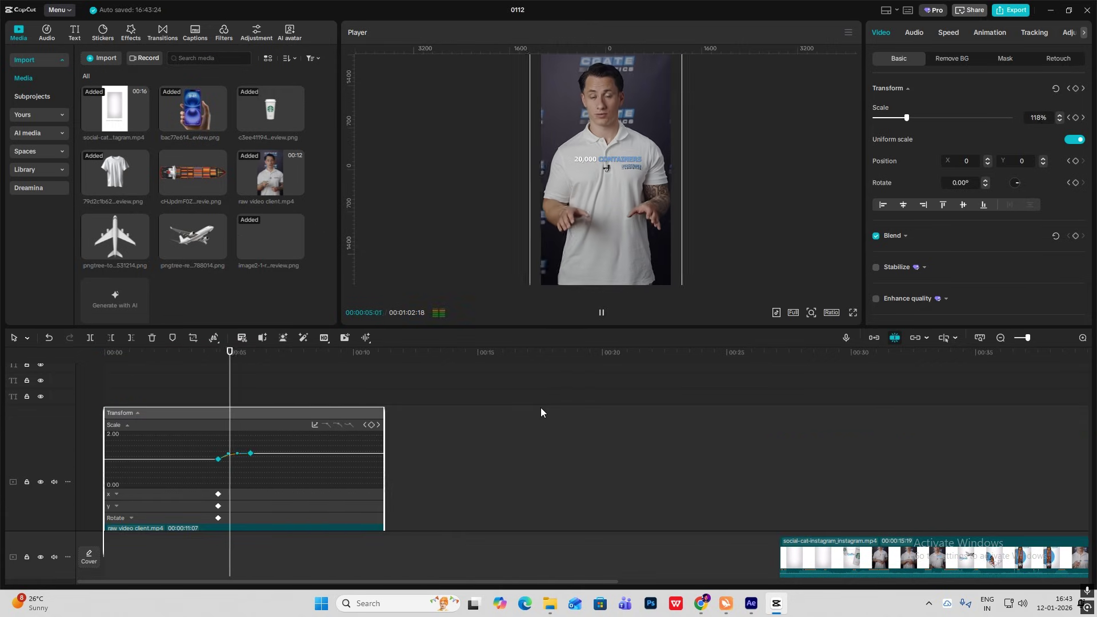
{"action": "left_click", "coordinate": [518, 421]}
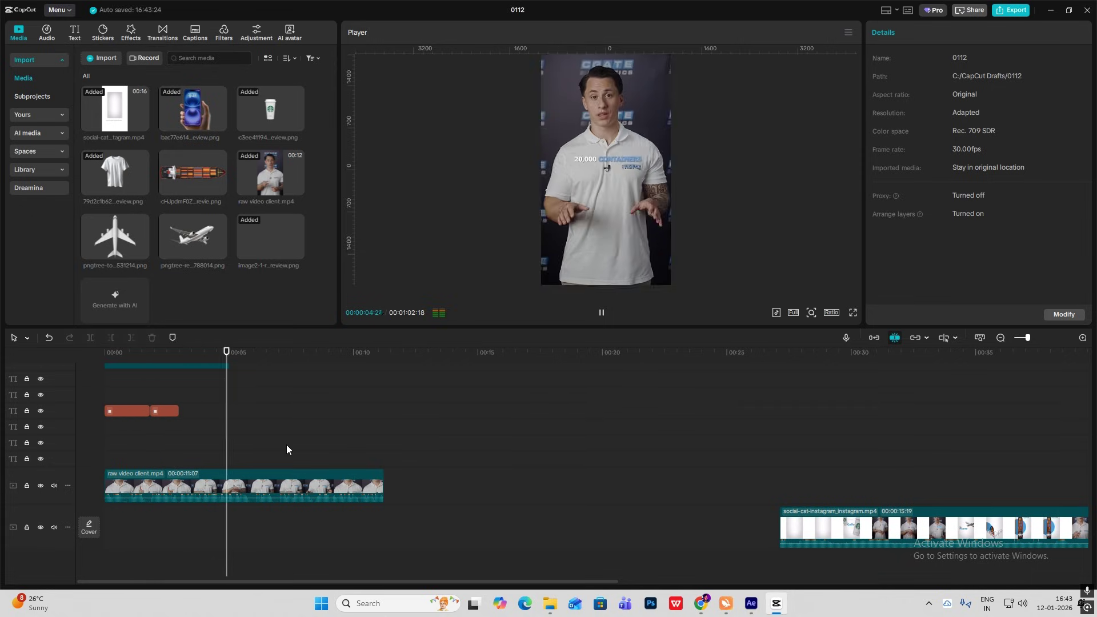
- Copy the light background text clip to 00:00:05:26, extend it to the raw client clip's end and move it to a track between the cups
{"action": "scroll", "coordinate": [287, 445], "scroll_direction": "up", "scroll_amount": 2}
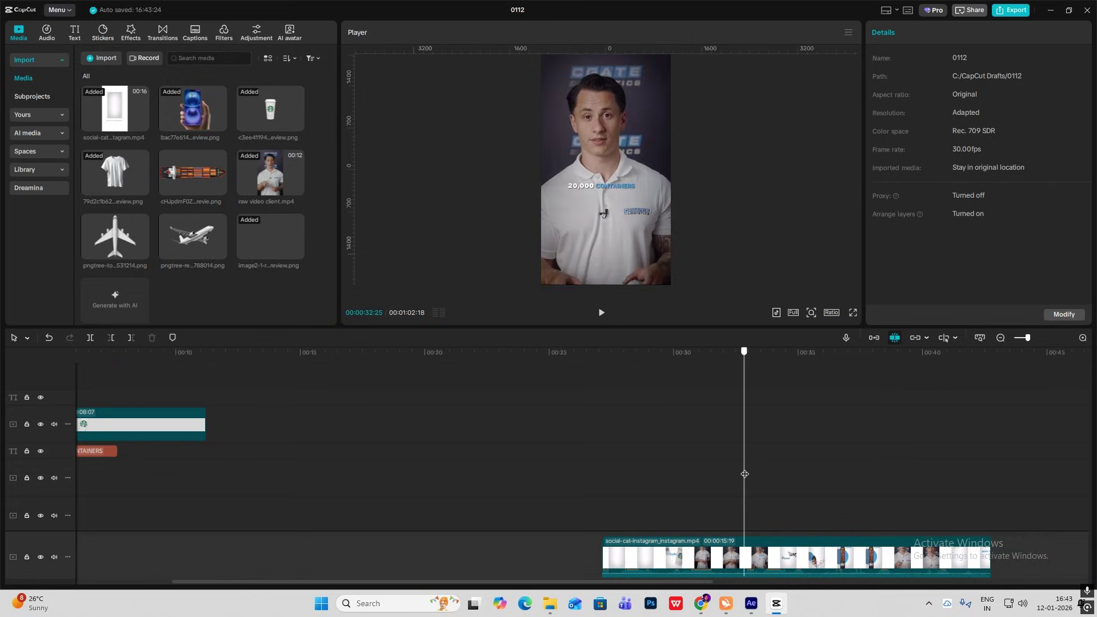
{"action": "left_click_drag", "start_coordinate": [744, 475], "coordinate": [251, 395]}
{"action": "left_click", "coordinate": [265, 451]}
{"action": "scroll", "coordinate": [265, 455], "scroll_direction": "down", "scroll_amount": 3}
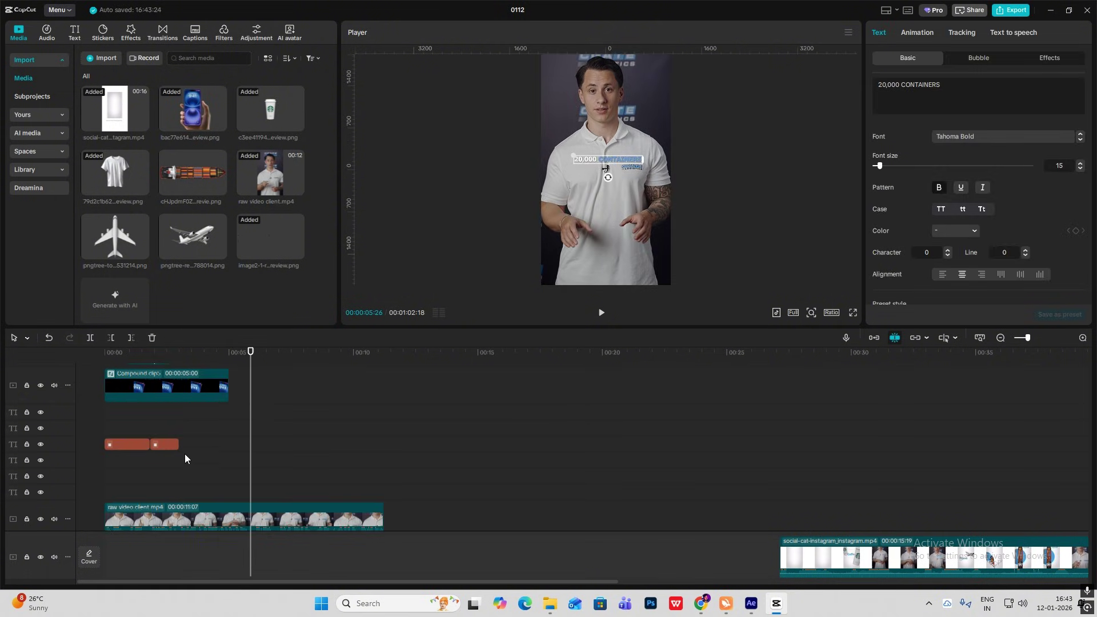
{"action": "left_click", "coordinate": [163, 446]}
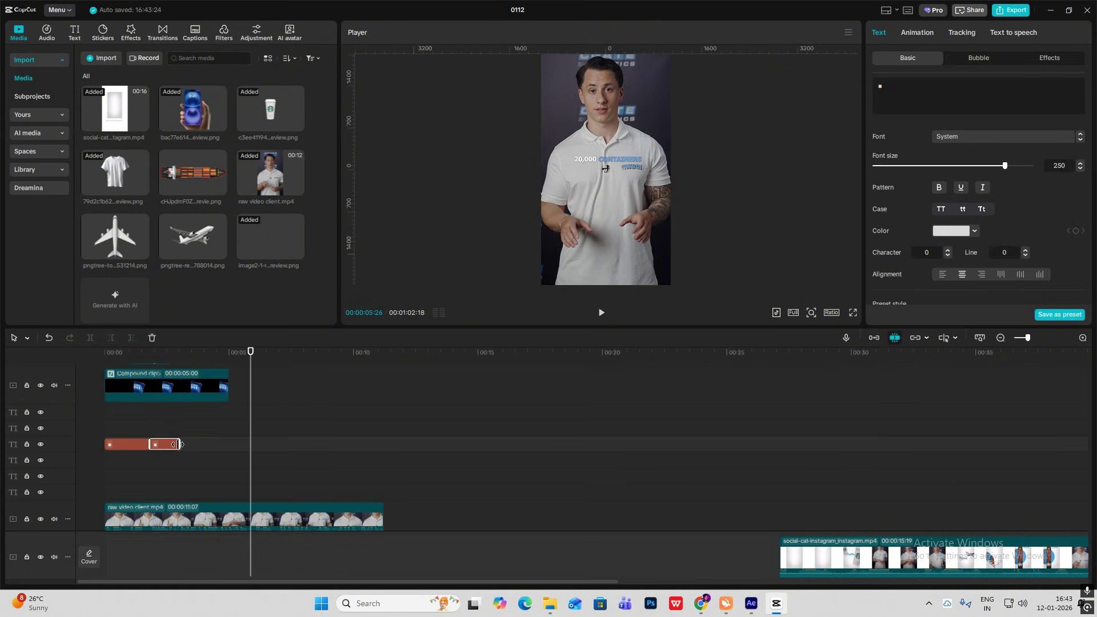
{"action": "left_click_drag", "start_coordinate": [166, 449], "coordinate": [380, 449]}
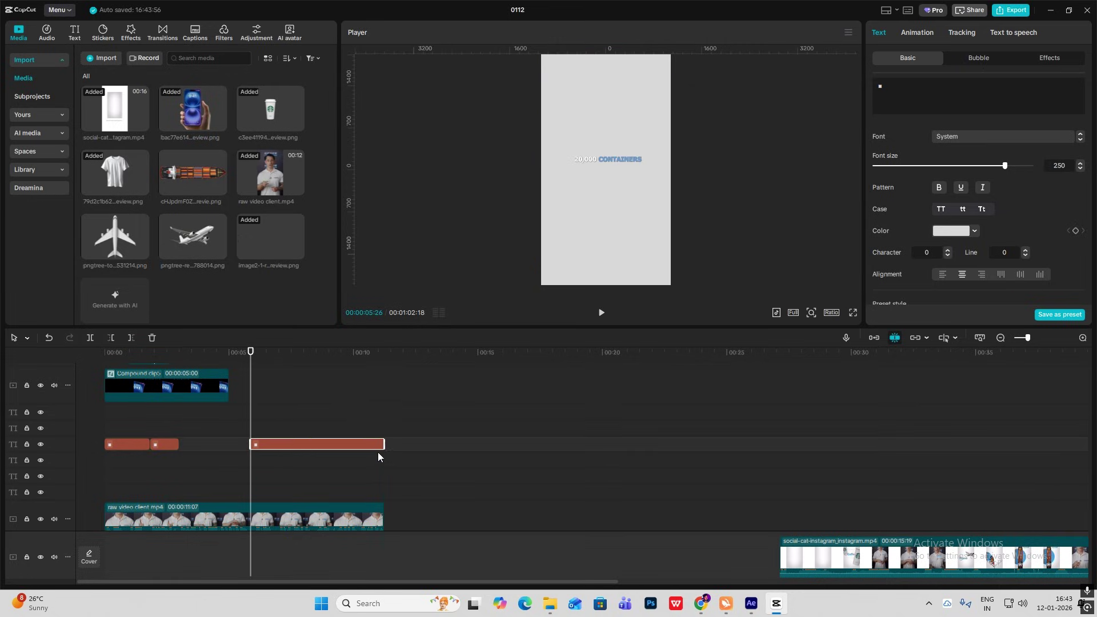
{"action": "scroll", "coordinate": [325, 466], "scroll_direction": "down", "scroll_amount": 3}
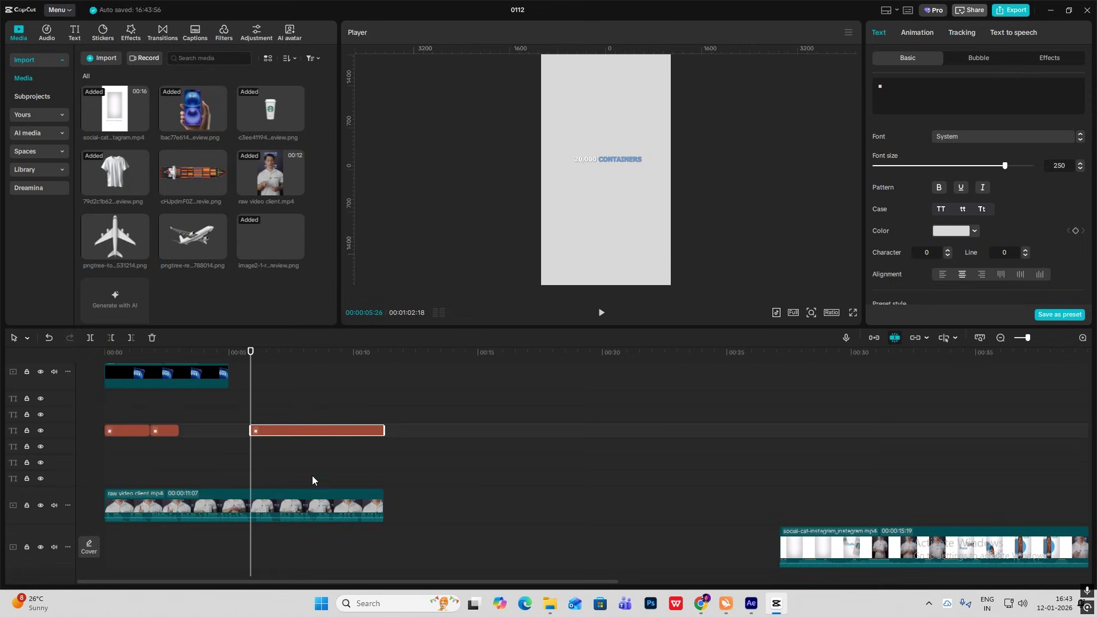
{"action": "left_click_drag", "start_coordinate": [273, 433], "coordinate": [277, 333]}
- Split the raw client clip at 00:00:05:26, extract the second part's audio and disable its video
{"action": "scroll", "coordinate": [274, 472], "scroll_direction": "down", "scroll_amount": 5}
{"action": "left_click", "coordinate": [273, 480]}
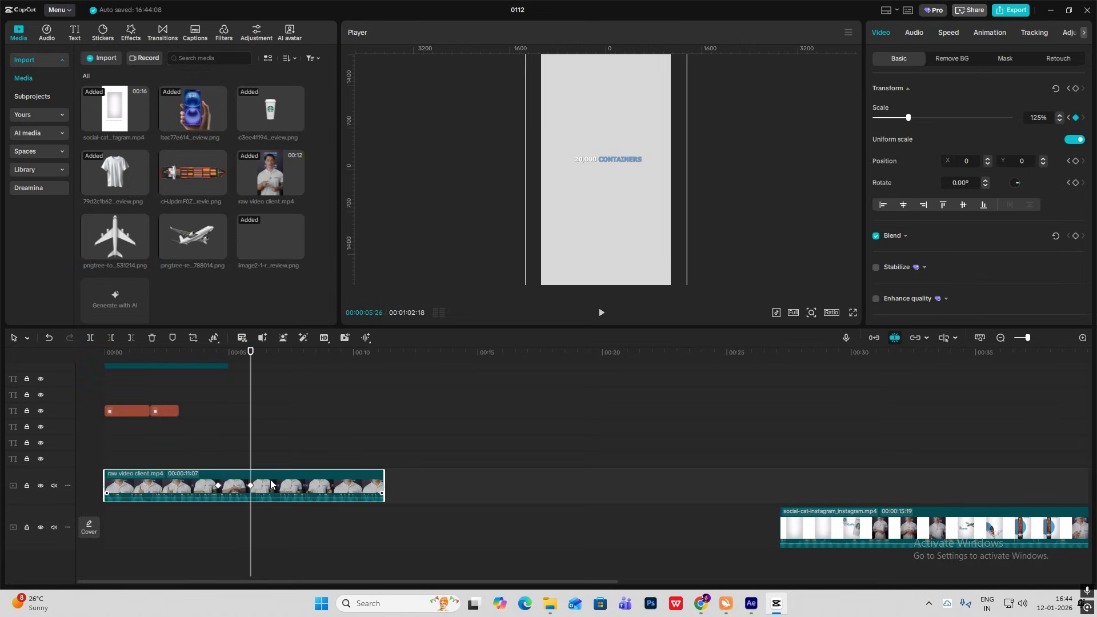
{"action": "key", "text": "ctrl+b"}
{"action": "right_click", "coordinate": [271, 480]}
{"action": "left_click", "coordinate": [321, 314]}
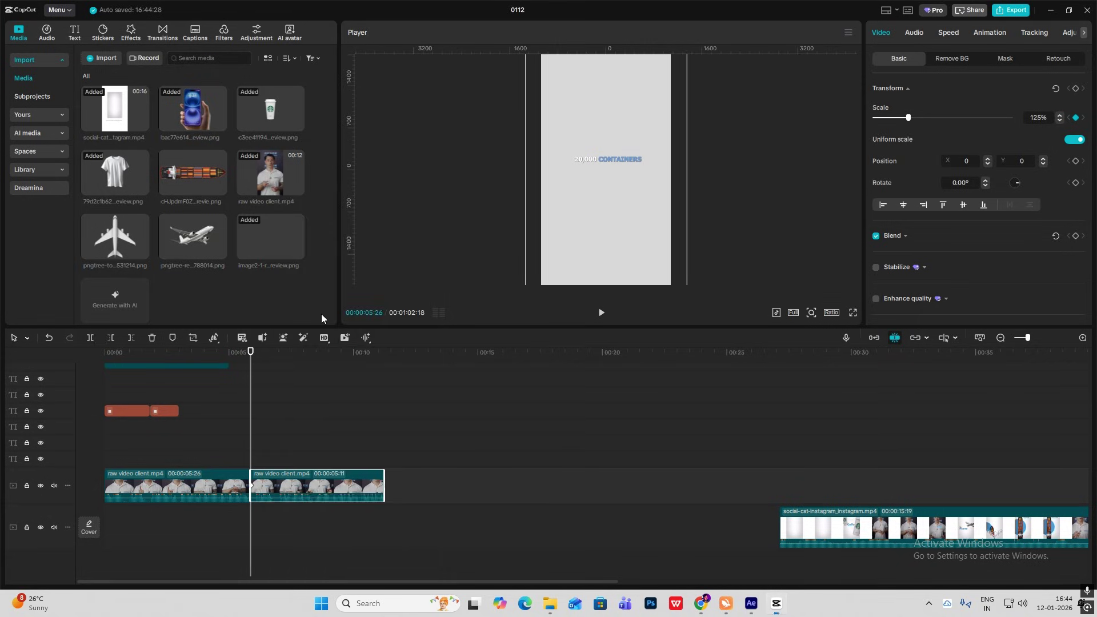
{"action": "key", "text": "v"}
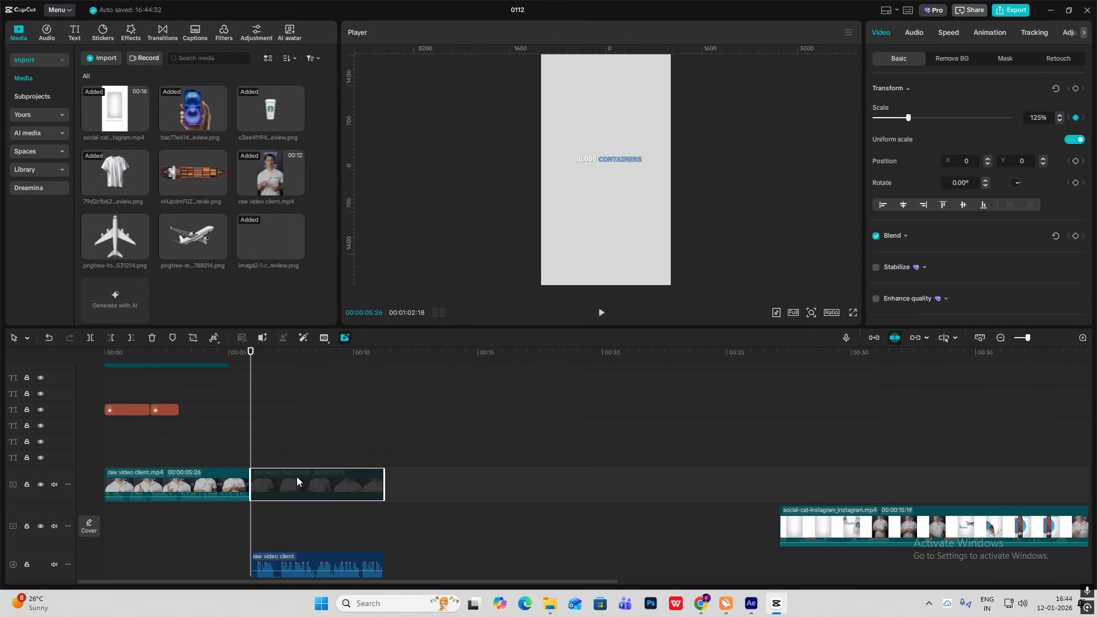
{"action": "left_click", "coordinate": [222, 443]}
{"action": "left_click_drag", "start_coordinate": [222, 443], "coordinate": [260, 455]}
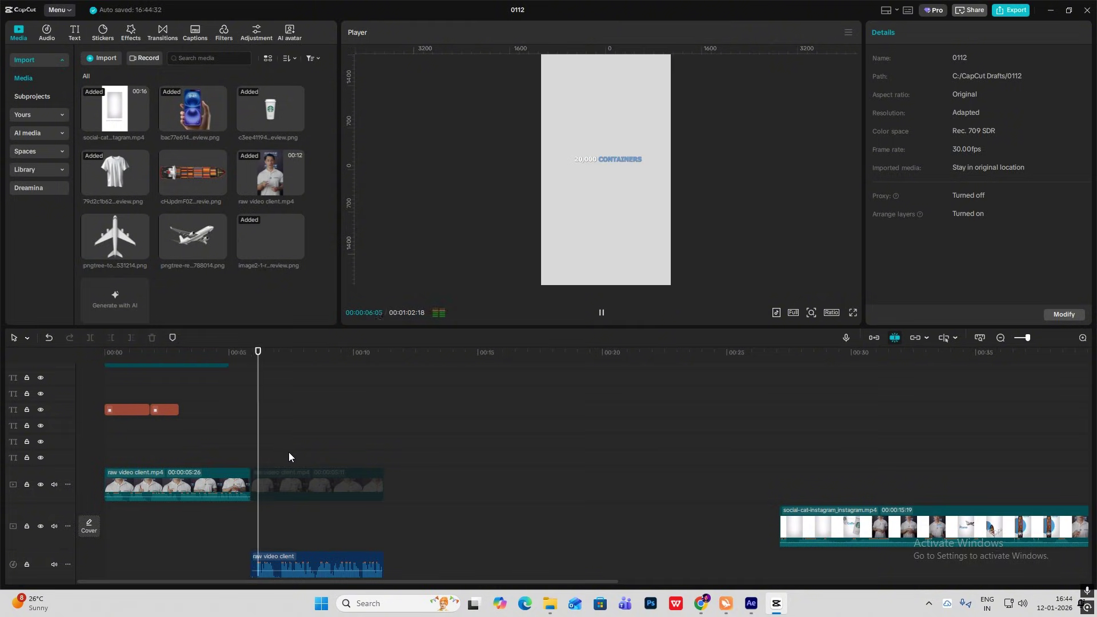
- Trim the "20,000 CONTAINERS" caption to end at 00:00:05:26, where the light background starts, and play the transition
{"action": "scroll", "coordinate": [289, 452], "scroll_direction": "up", "scroll_amount": 4}
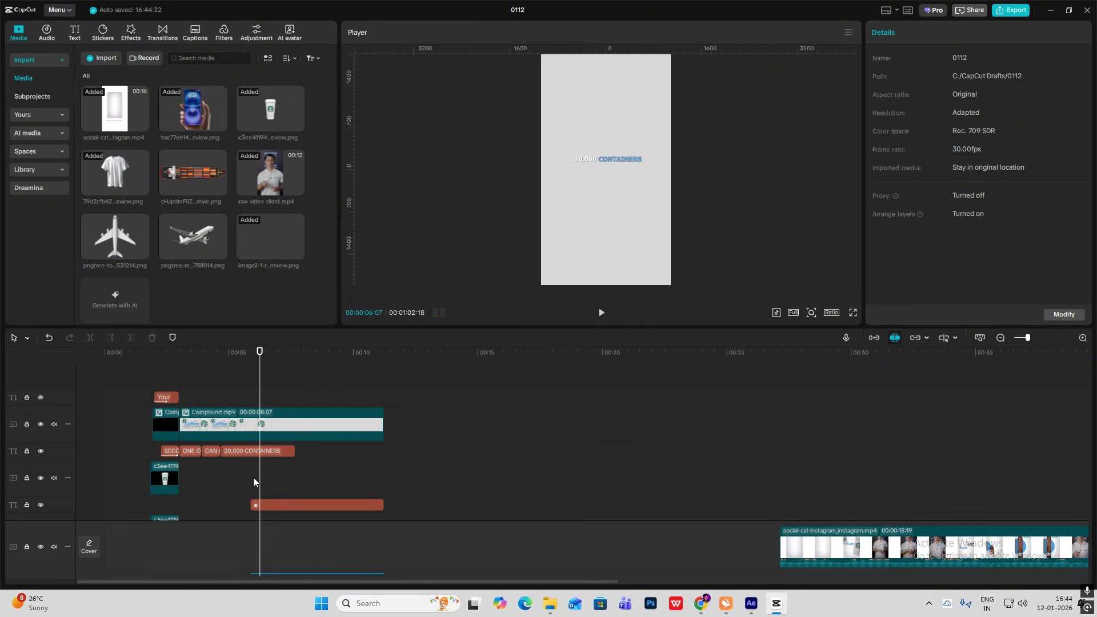
{"action": "left_click", "coordinate": [252, 482]}
{"action": "left_click", "coordinate": [289, 451]}
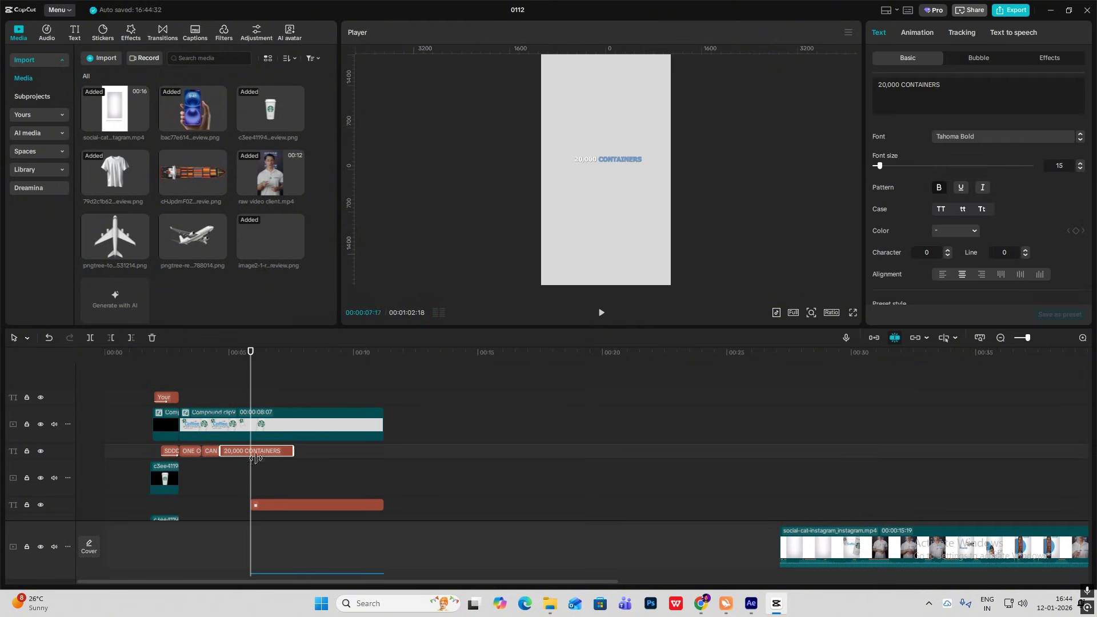
{"action": "left_click_drag", "start_coordinate": [256, 458], "coordinate": [248, 460]}
{"action": "left_click", "coordinate": [244, 487]}
{"action": "key", "text": "space"}
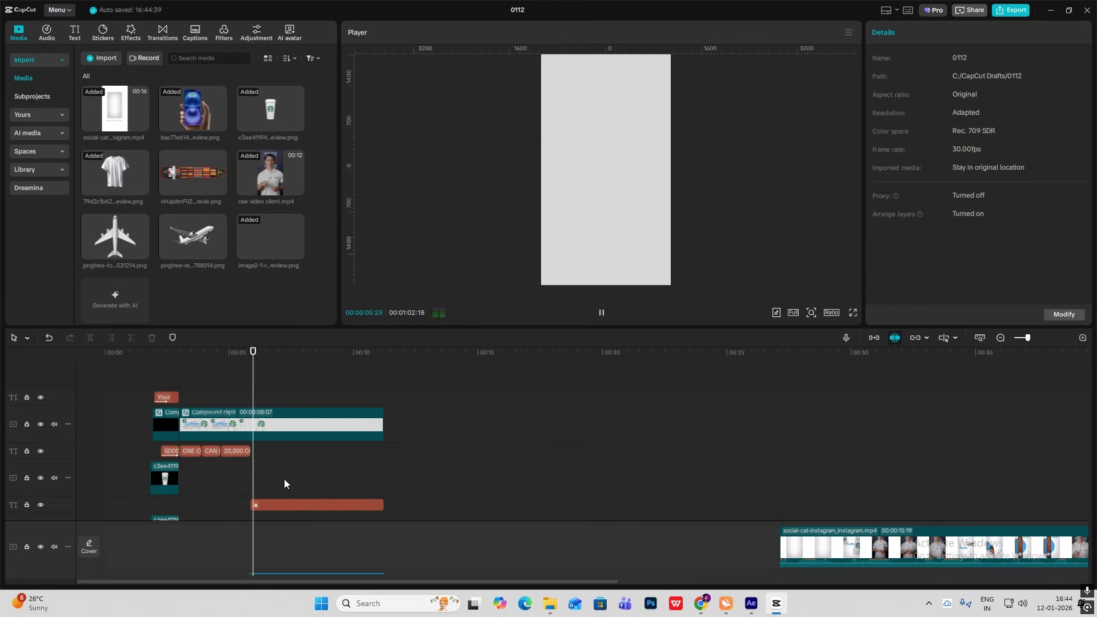
{"action": "key", "text": "space"}
- Examine the "By Plane" scene in the reference Instagram video
{"action": "left_click", "coordinate": [1001, 338]}
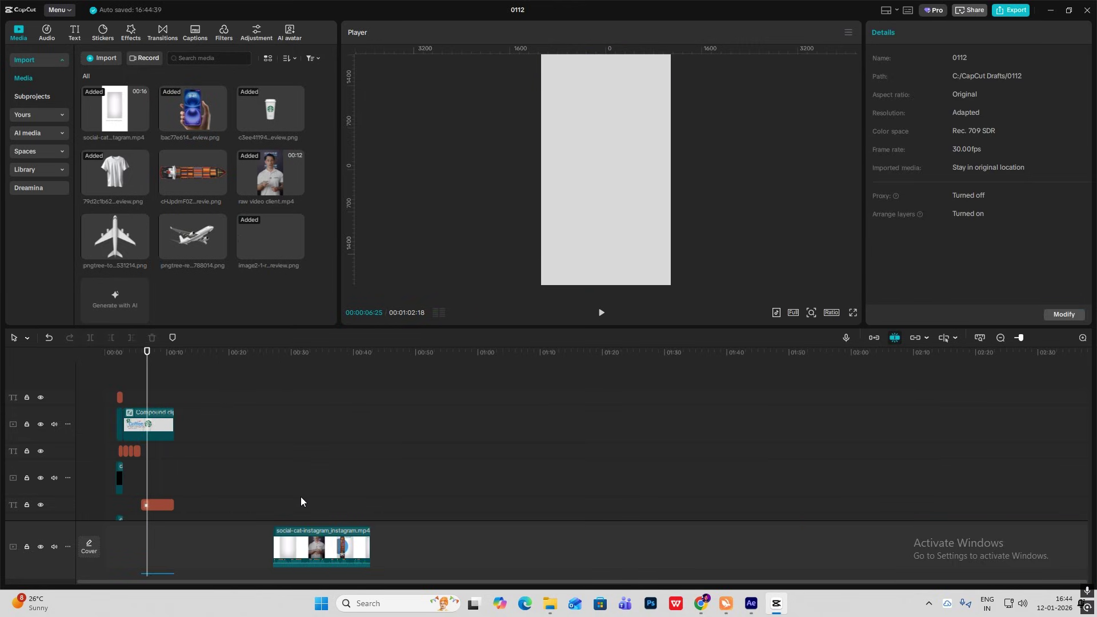
{"action": "scroll", "coordinate": [303, 499], "scroll_direction": "down", "scroll_amount": 2}
{"action": "left_click", "coordinate": [324, 499]}
{"action": "mouse_move", "coordinate": [325, 498]}
{"action": "left_mouse_down"}
{"action": "mouse_move", "coordinate": [335, 499]}
{"action": "mouse_move", "coordinate": [315, 503]}
{"action": "left_mouse_up"}
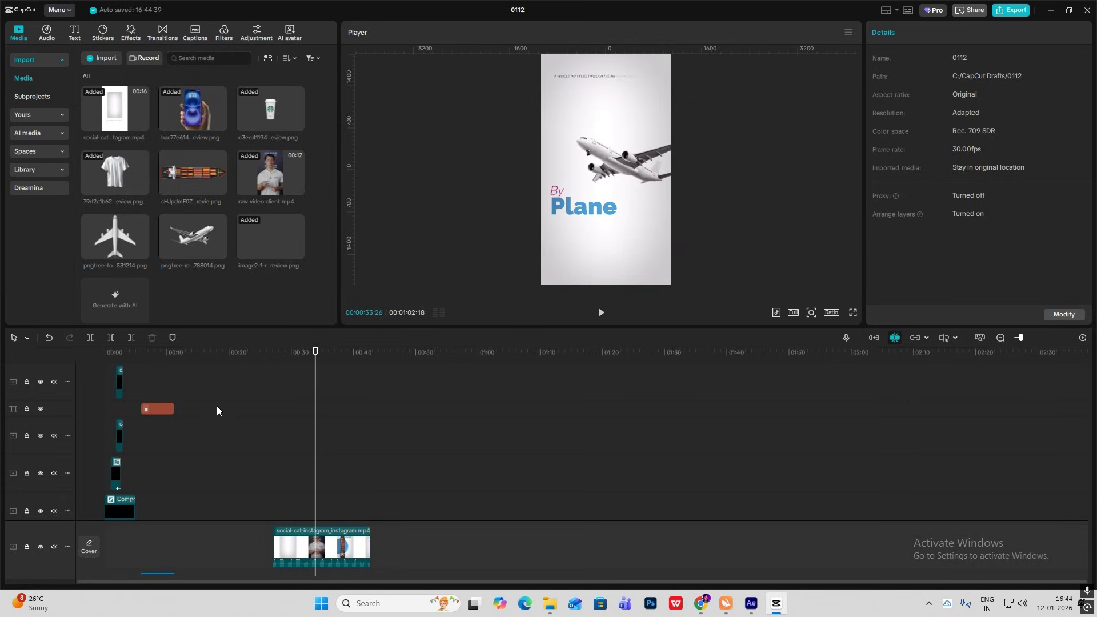
{"action": "left_click_drag", "start_coordinate": [218, 408], "coordinate": [176, 415]}
{"action": "scroll", "coordinate": [355, 518], "scroll_direction": "down", "scroll_amount": 4}
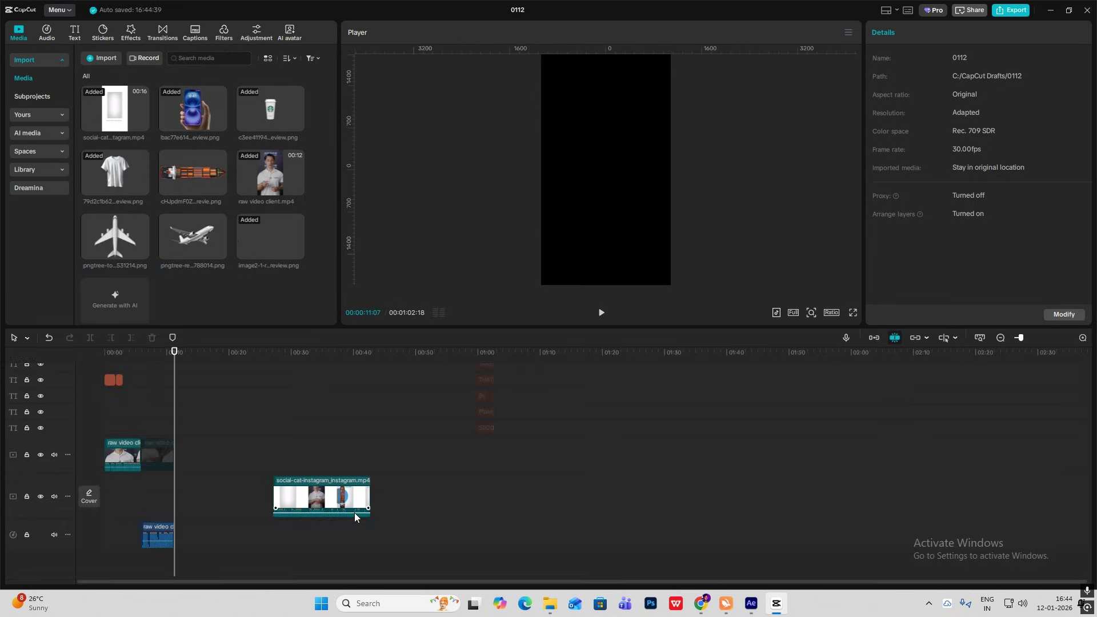
{"action": "scroll", "coordinate": [417, 498], "scroll_direction": "up", "scroll_amount": 1}
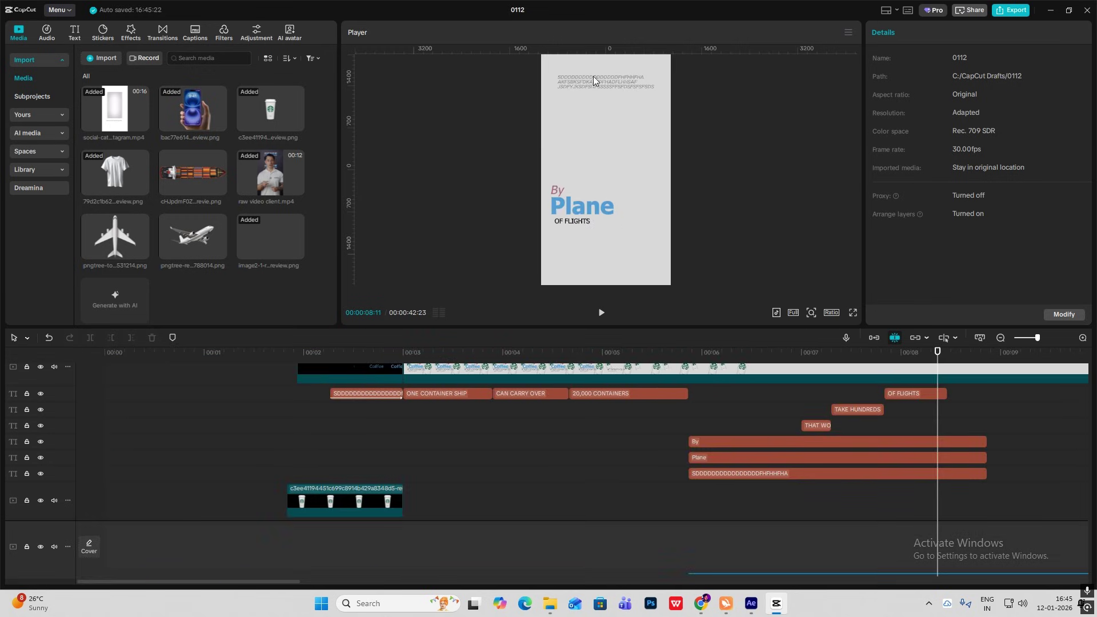
- Place the realistic passenger airplane image at 00:00:05:26 in the plane scene and mirror it horizontally
{"action": "left_click", "coordinate": [684, 423]}
{"action": "key", "text": "space"}
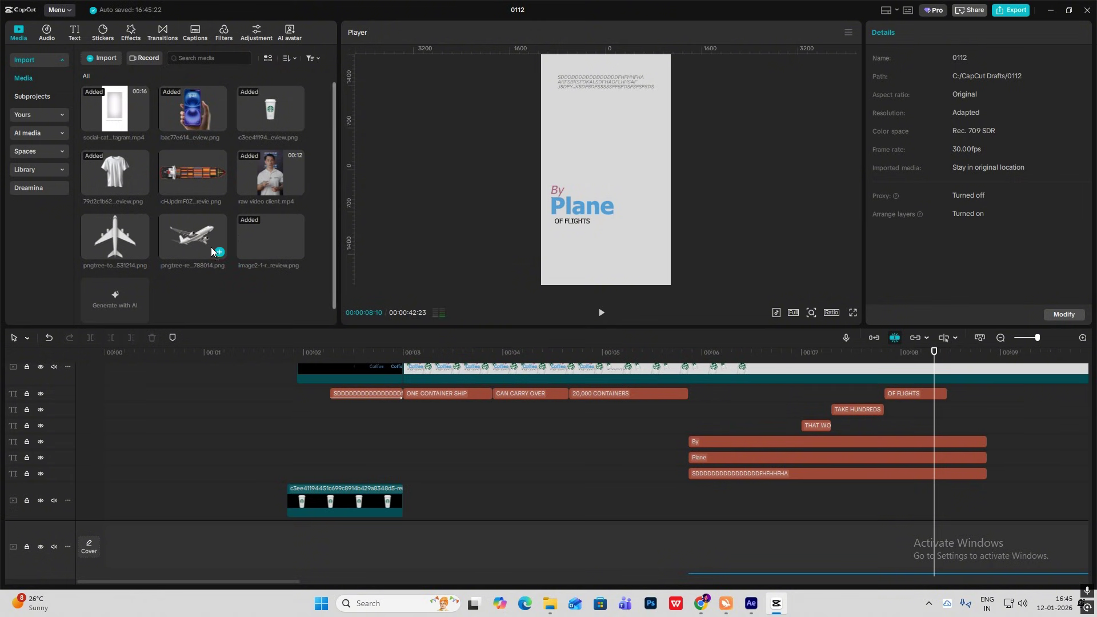
{"action": "left_click_drag", "start_coordinate": [211, 246], "coordinate": [691, 401]}
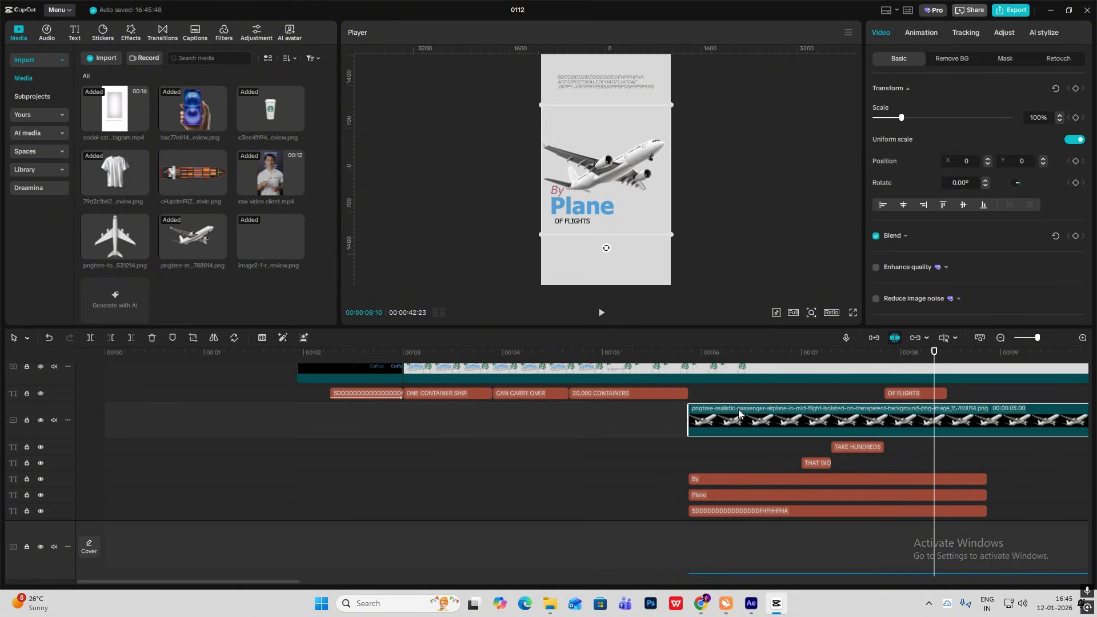
{"action": "left_click", "coordinate": [214, 339]}
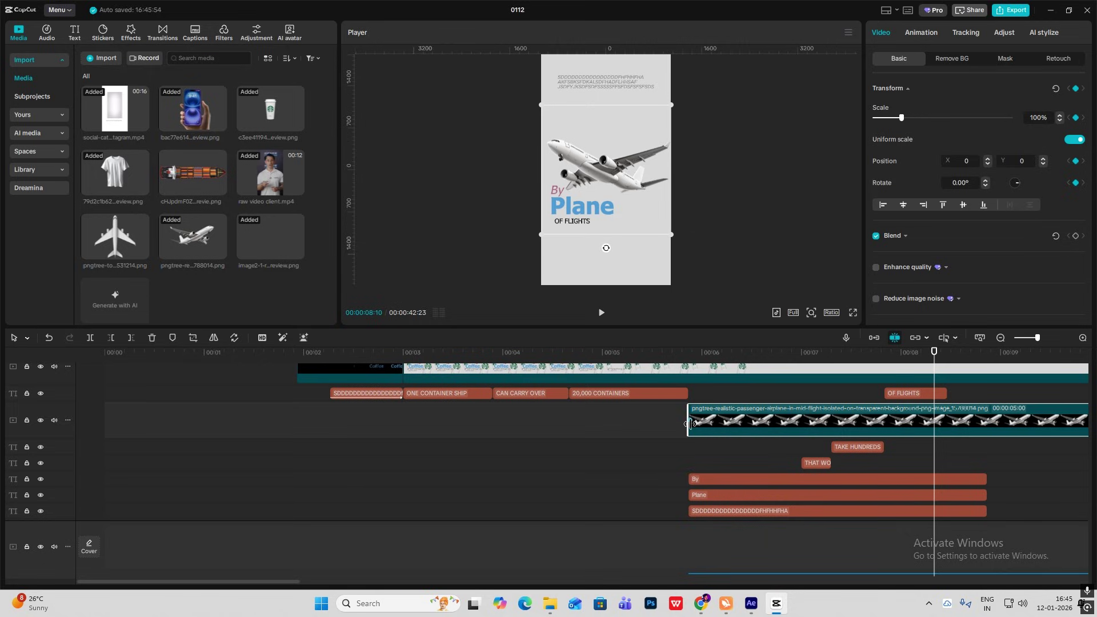
- Animate the passenger airplane to enter from off-frame at X 2108, Y -580 at 00:00:05:26, with its resting position at 00:00:06:24
{"action": "left_click_drag", "start_coordinate": [945, 359], "coordinate": [782, 378]}
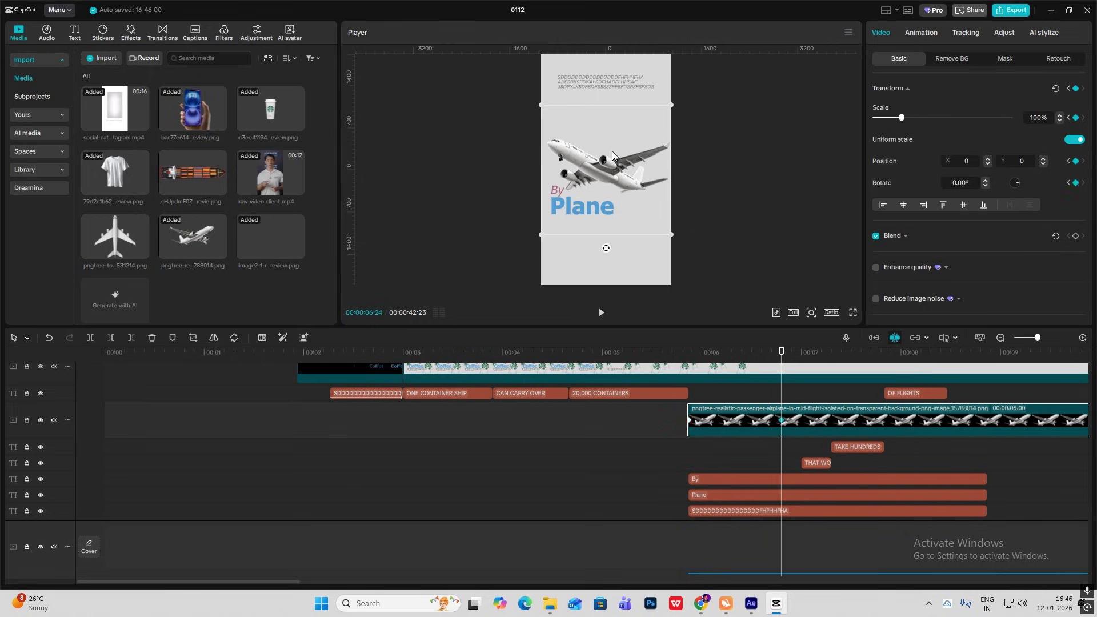
{"action": "left_click_drag", "start_coordinate": [780, 397], "coordinate": [681, 387]}
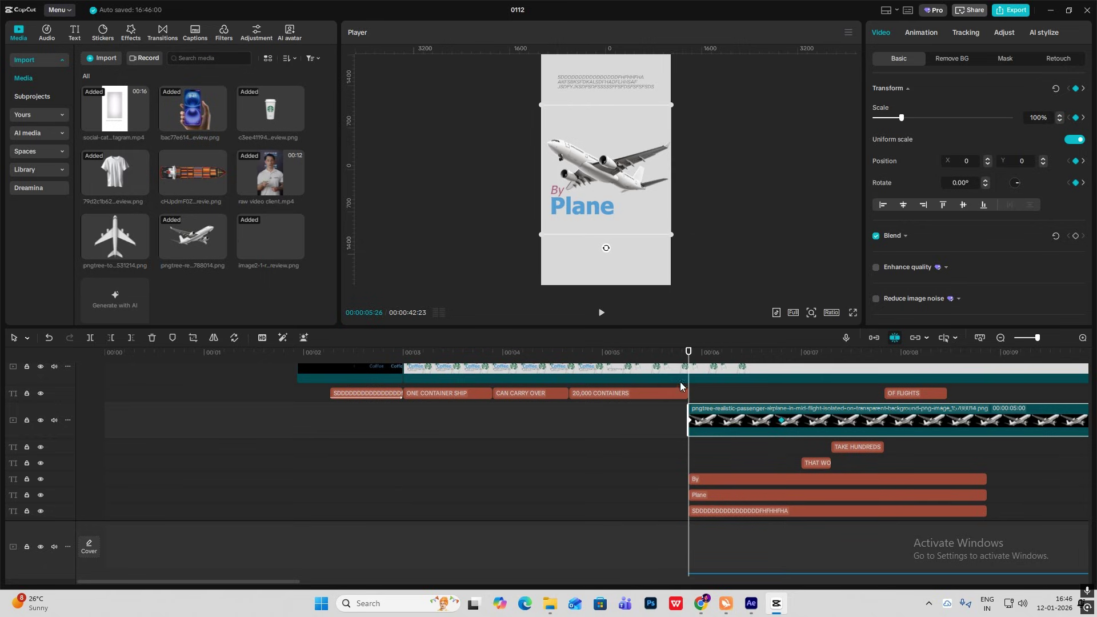
{"action": "left_click_drag", "start_coordinate": [597, 174], "coordinate": [722, 208]}
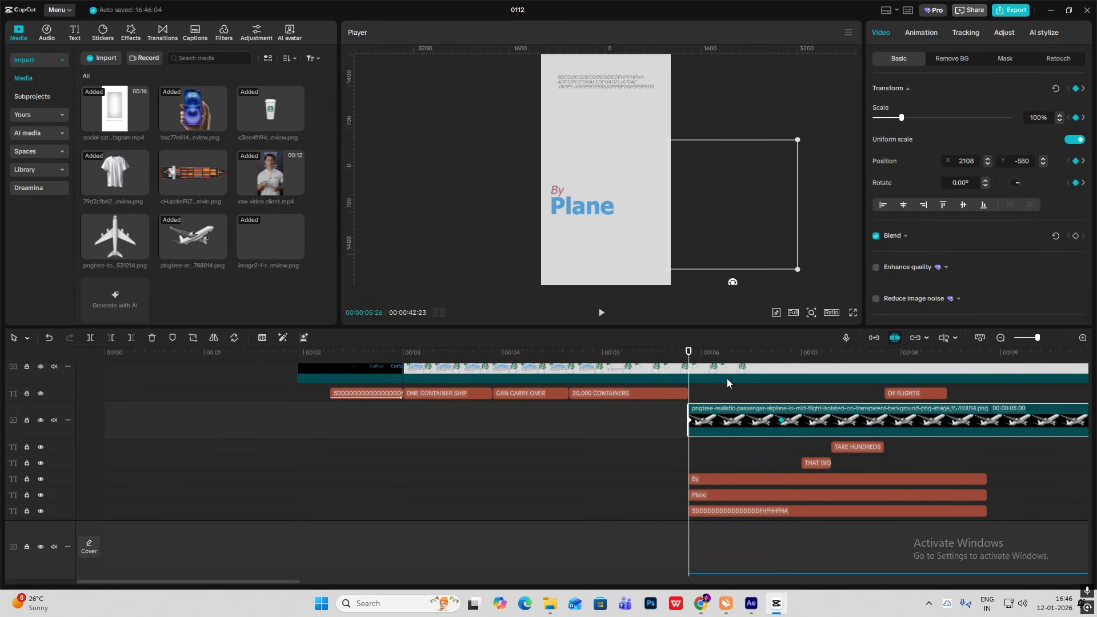
- Apply the Cubic Out preset curve to the passenger airplane's X position keyframes
{"action": "key", "text": "alt+k"}
{"action": "left_click", "coordinate": [746, 444]}
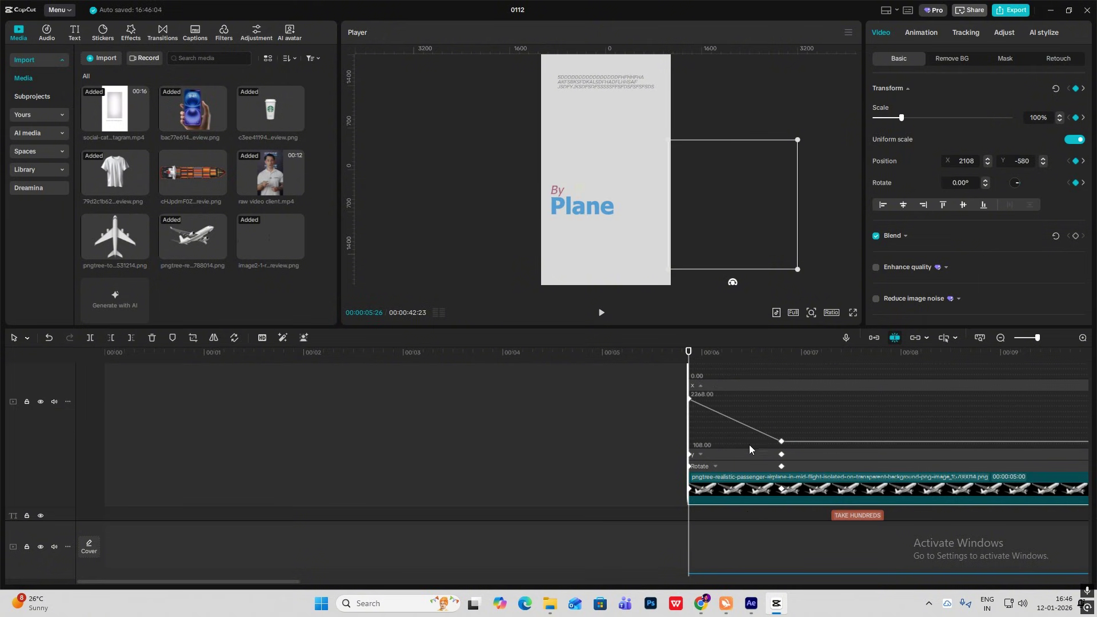
{"action": "left_click", "coordinate": [1001, 338]}
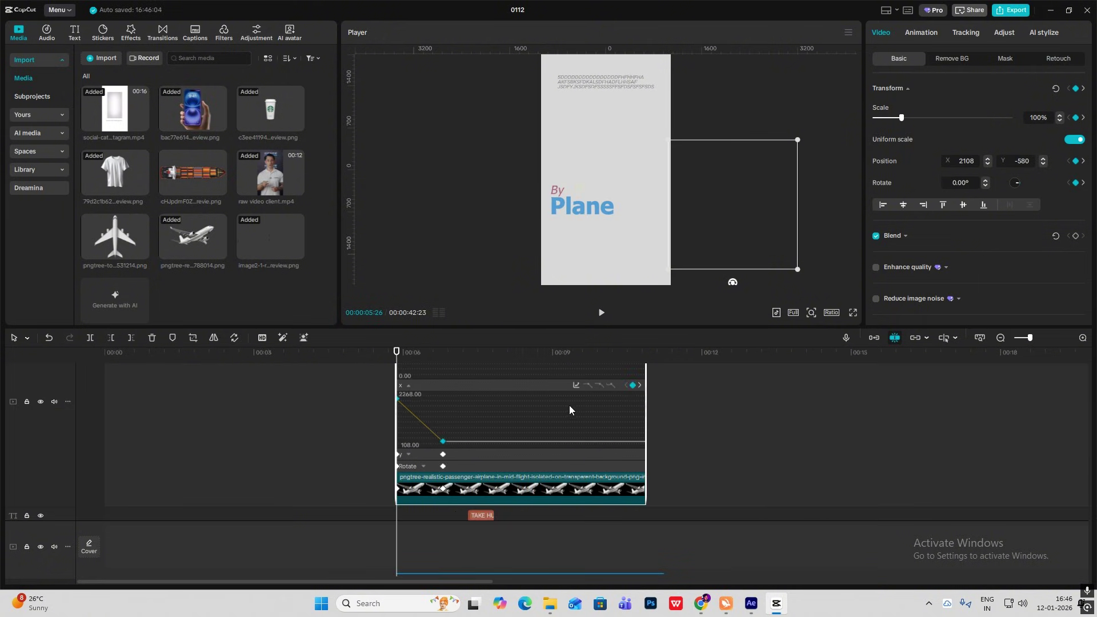
{"action": "left_click", "coordinate": [577, 385]}
{"action": "left_click", "coordinate": [693, 478]}
{"action": "left_click", "coordinate": [805, 390]}
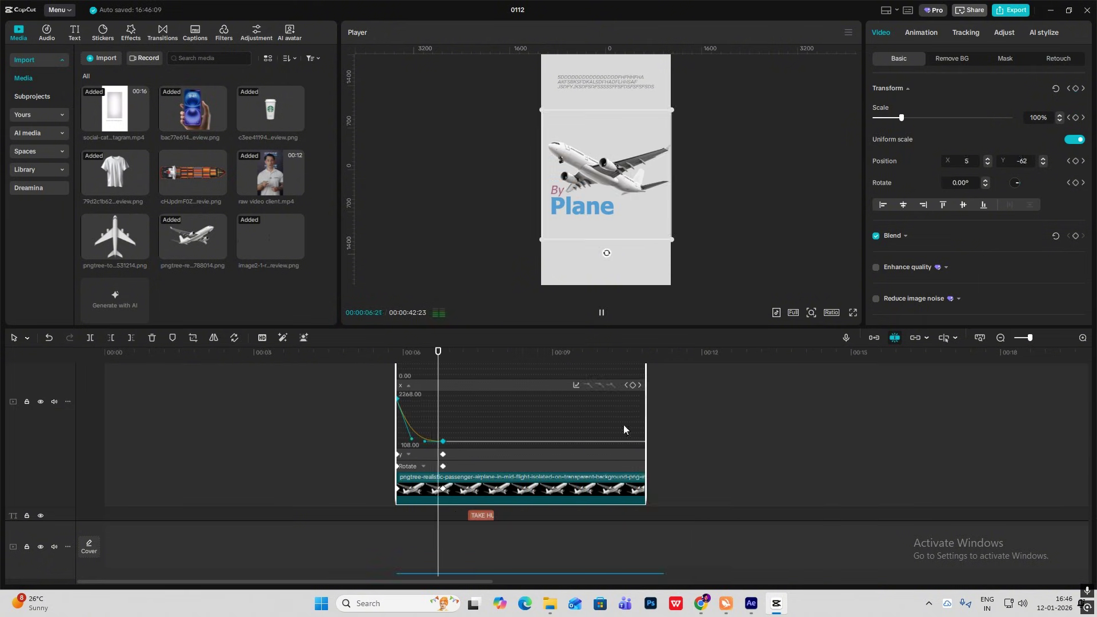
- Apply the Cubic Out preset curve to the airplane's Y position keyframes and play back its entrance
{"action": "key", "text": "space"}
{"action": "scroll", "coordinate": [424, 429], "scroll_direction": "down", "scroll_amount": 2}
{"action": "left_click", "coordinate": [577, 398]}
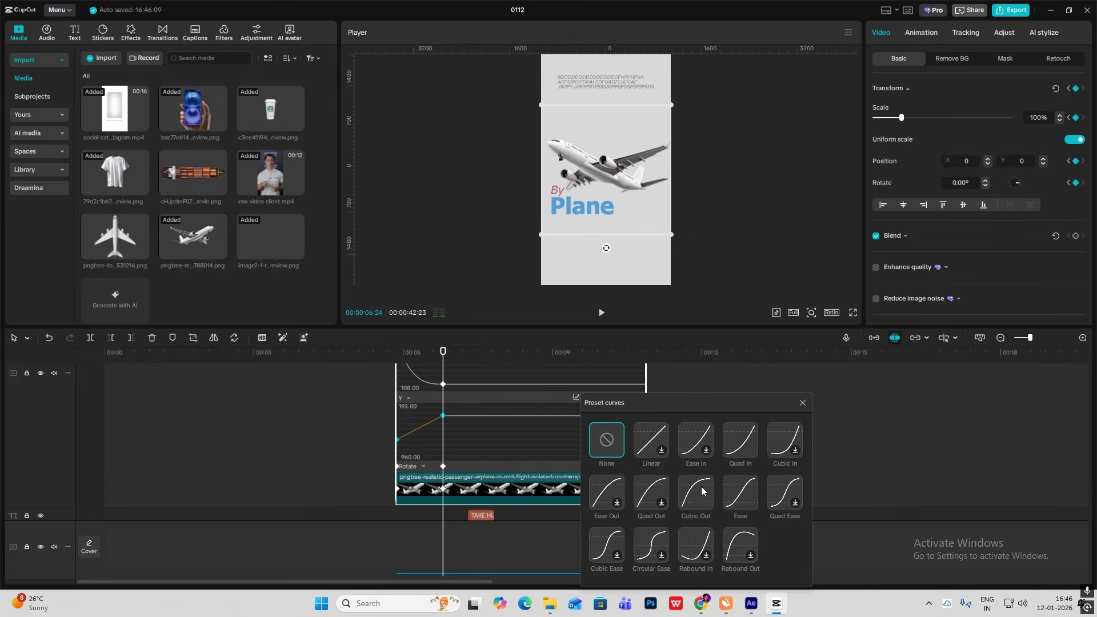
{"action": "left_click", "coordinate": [701, 492]}
{"action": "left_click", "coordinate": [805, 403]}
{"action": "key", "text": "alt+k"}
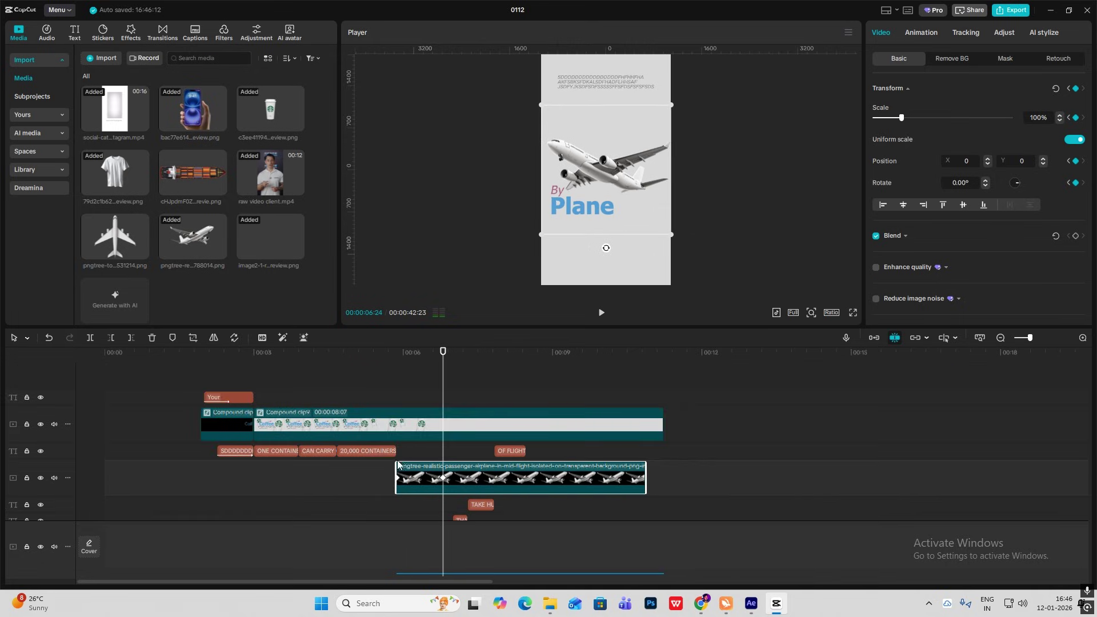
{"action": "left_click", "coordinate": [383, 479]}
{"action": "key", "text": "space"}
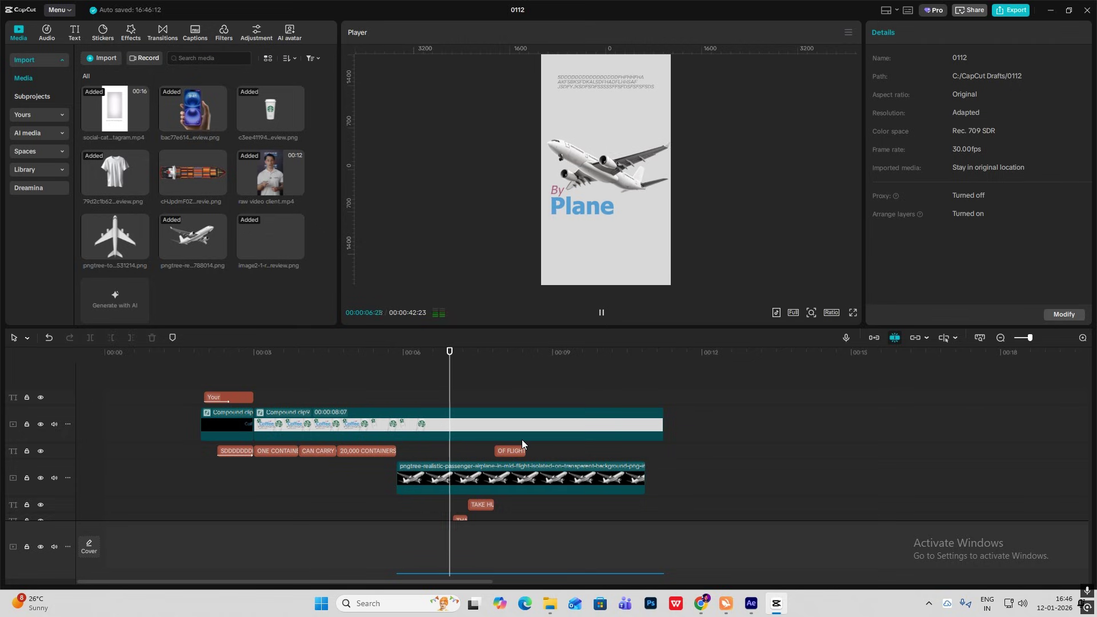
{"action": "key", "text": "space"}
- Examine how the formation of top-view airplanes crosses the frame in the reference Instagram video's plane scene
{"action": "left_click_drag", "start_coordinate": [1031, 338], "coordinate": [1019, 337]}
{"action": "scroll", "coordinate": [531, 473], "scroll_direction": "down", "scroll_amount": 2}
{"action": "left_click", "coordinate": [532, 474]}
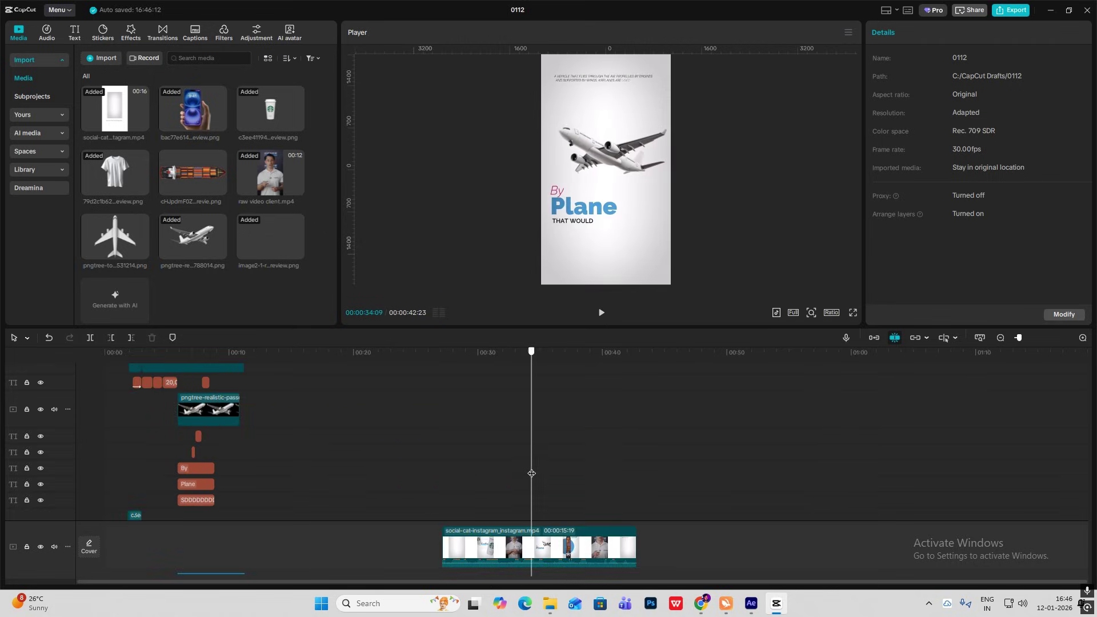
{"action": "left_click_drag", "start_coordinate": [531, 473], "coordinate": [539, 474]}
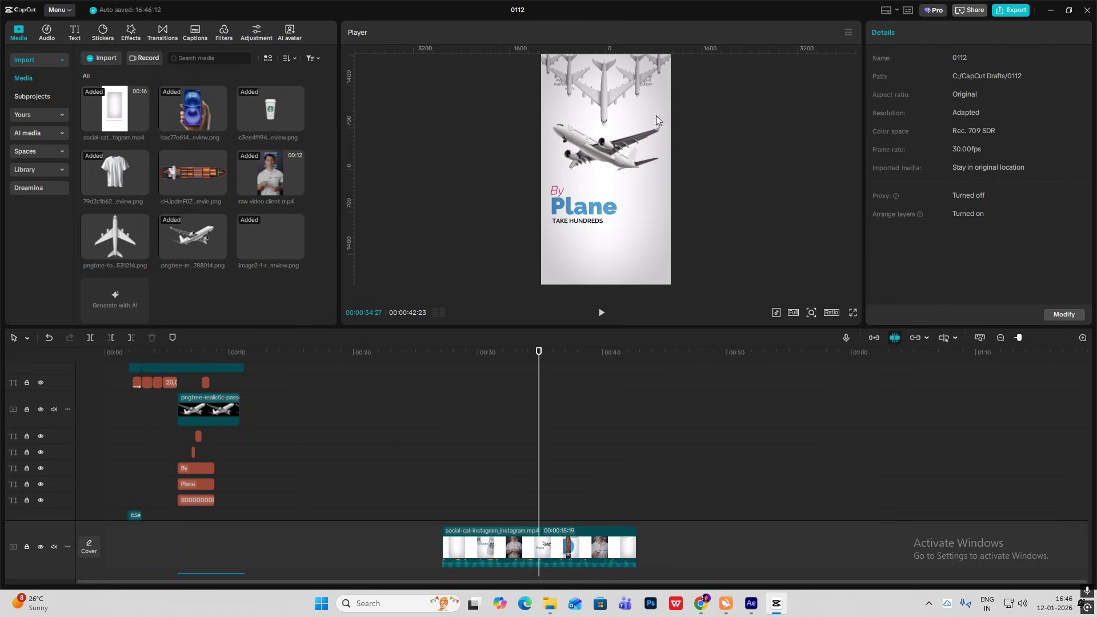
{"action": "left_click", "coordinate": [542, 425]}
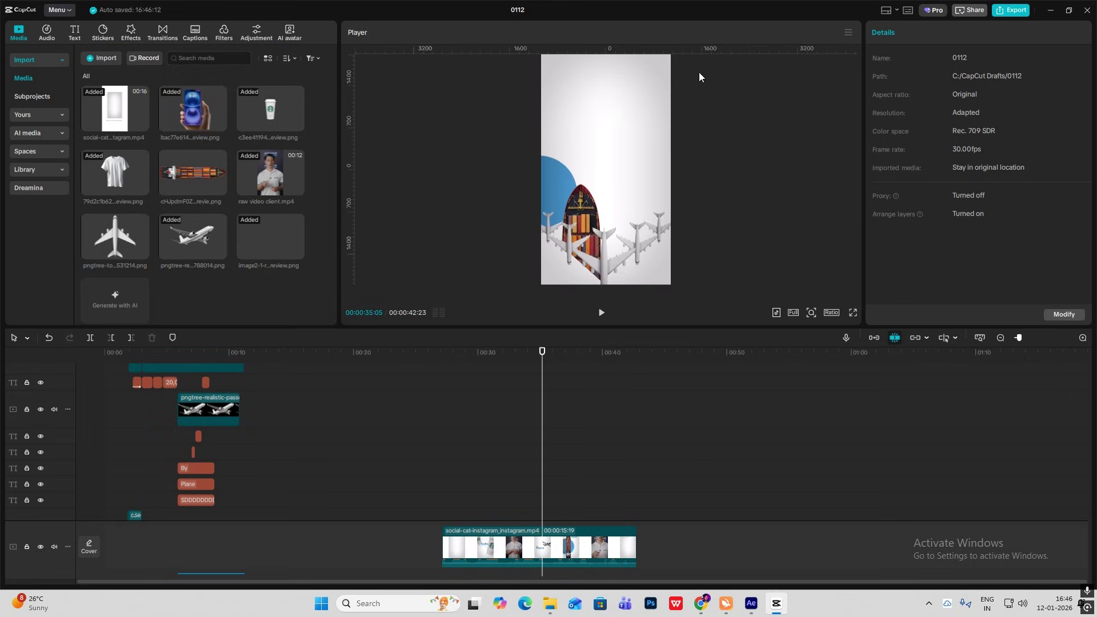
- Place the top-view white airplane image at 00:00:08:07, rotate it -180° and duplicate it onto a track above
{"action": "left_click_drag", "start_coordinate": [541, 436], "coordinate": [515, 380]}
{"action": "left_click", "coordinate": [1082, 338]}
{"action": "left_click", "coordinate": [1082, 338]}
{"action": "scroll", "coordinate": [267, 442], "scroll_direction": "up", "scroll_amount": 2}
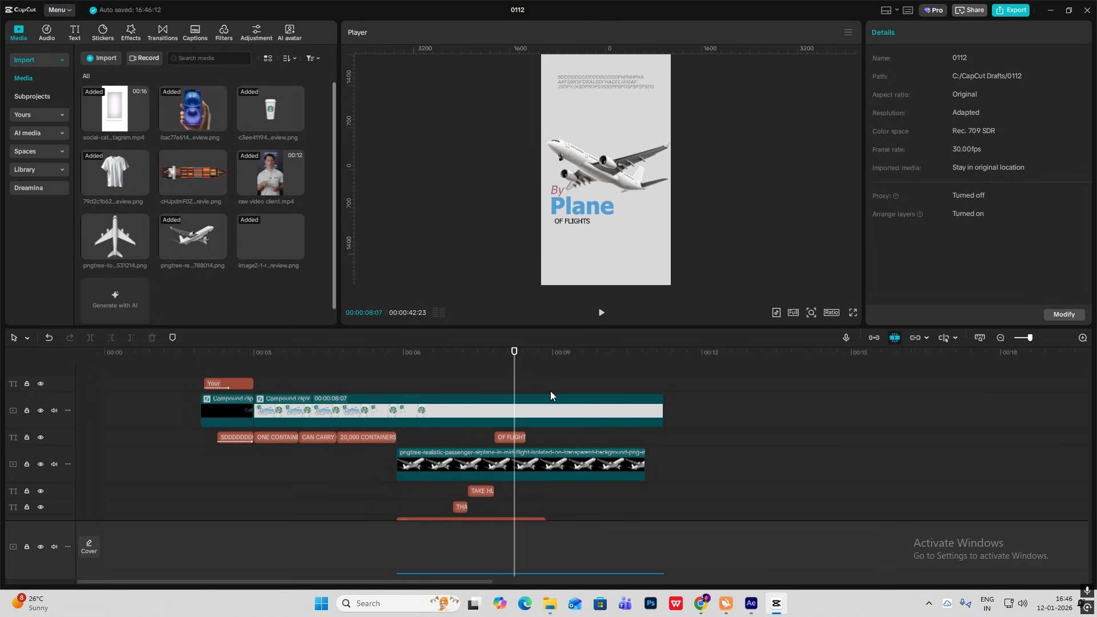
{"action": "left_click_drag", "start_coordinate": [116, 241], "coordinate": [622, 88]}
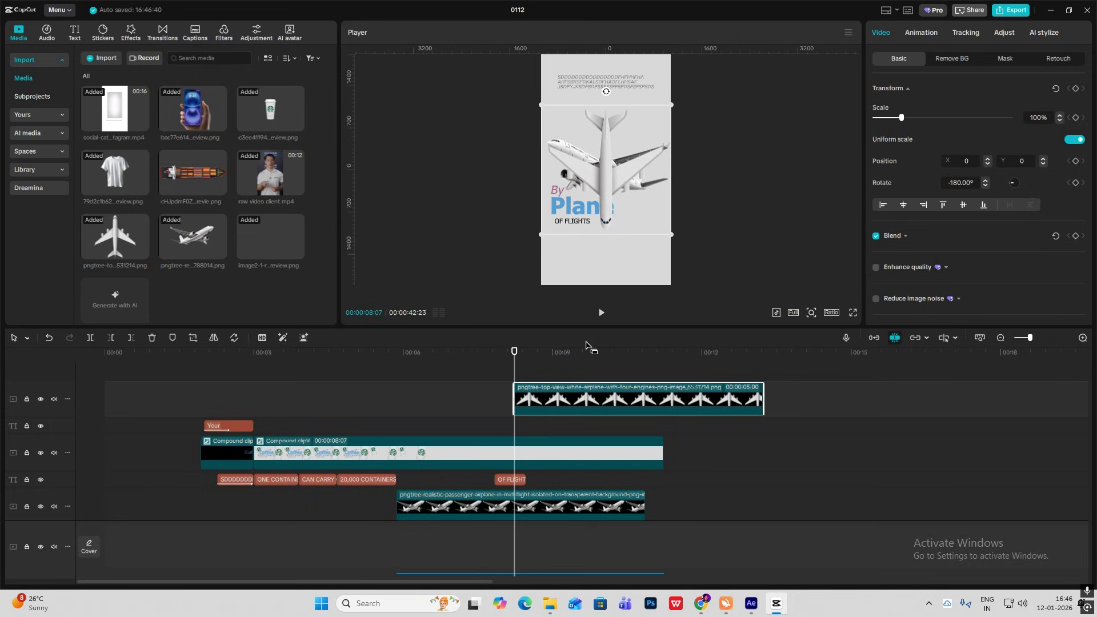
{"action": "left_click_drag", "start_coordinate": [570, 407], "coordinate": [572, 394], "text": "alt"}
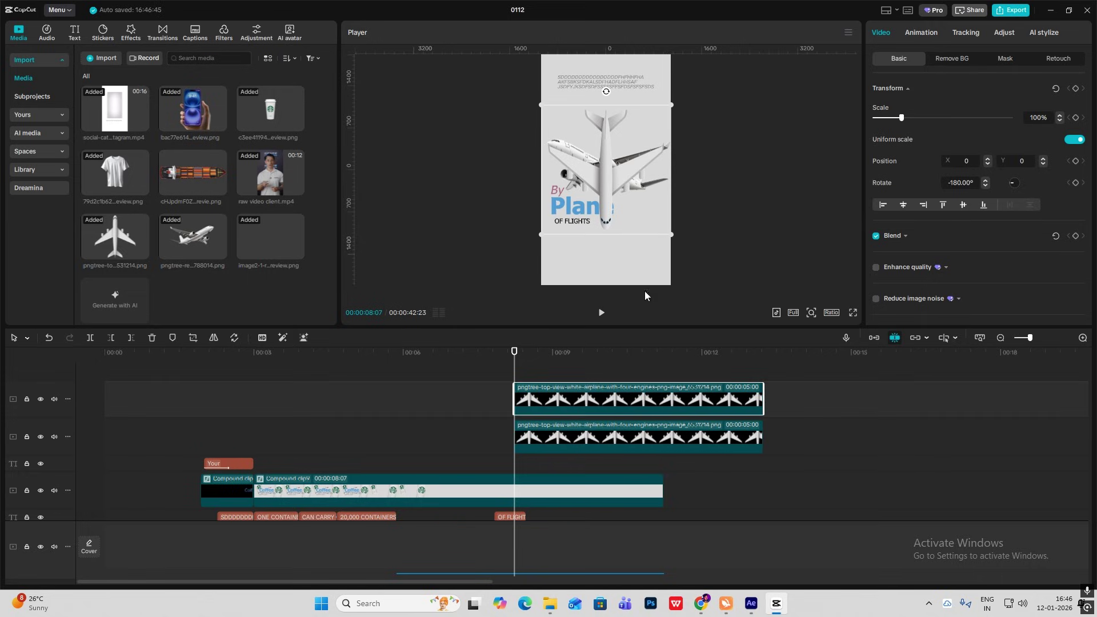
- Scale the duplicate airplane to 54% and move it to the right, and scale the original to 80%
{"action": "left_click_drag", "start_coordinate": [675, 106], "coordinate": [633, 163]}
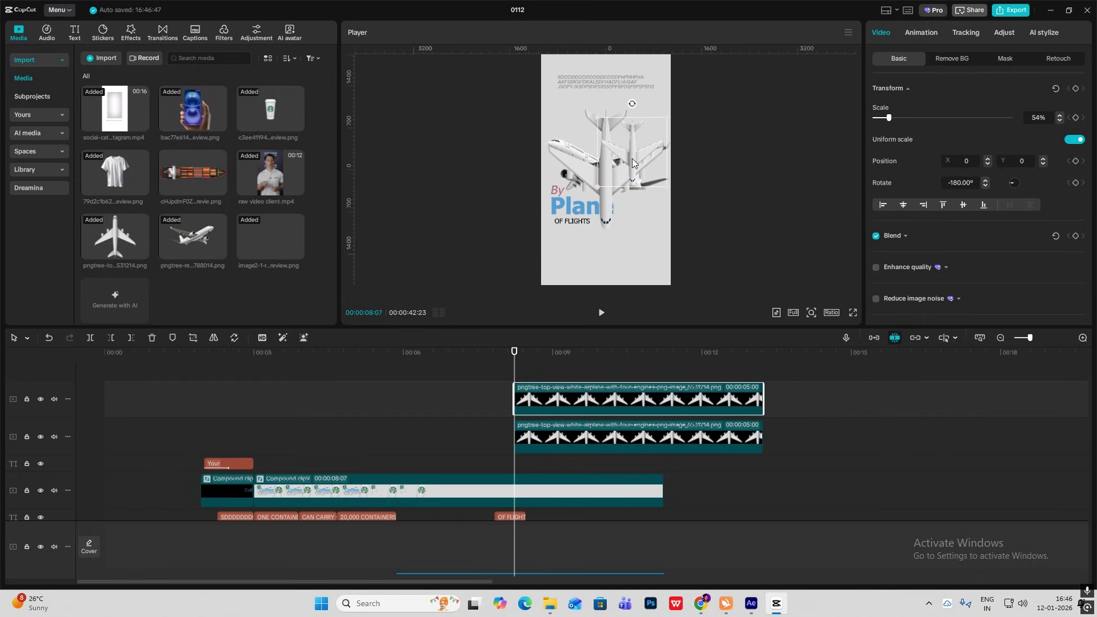
{"action": "left_click", "coordinate": [561, 437]}
{"action": "left_click_drag", "start_coordinate": [674, 109], "coordinate": [665, 144]}
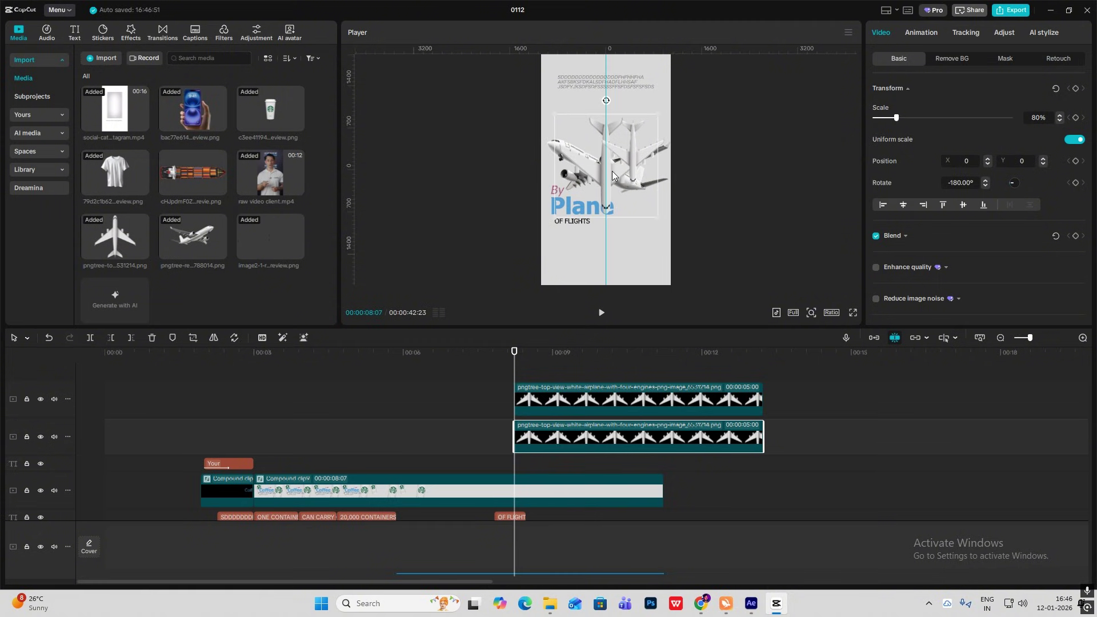
- Duplicate the small right-hand airplane, position the copy at X -588, Y 299 opposite it and scale it to 46%
{"action": "left_click", "coordinate": [576, 403]}
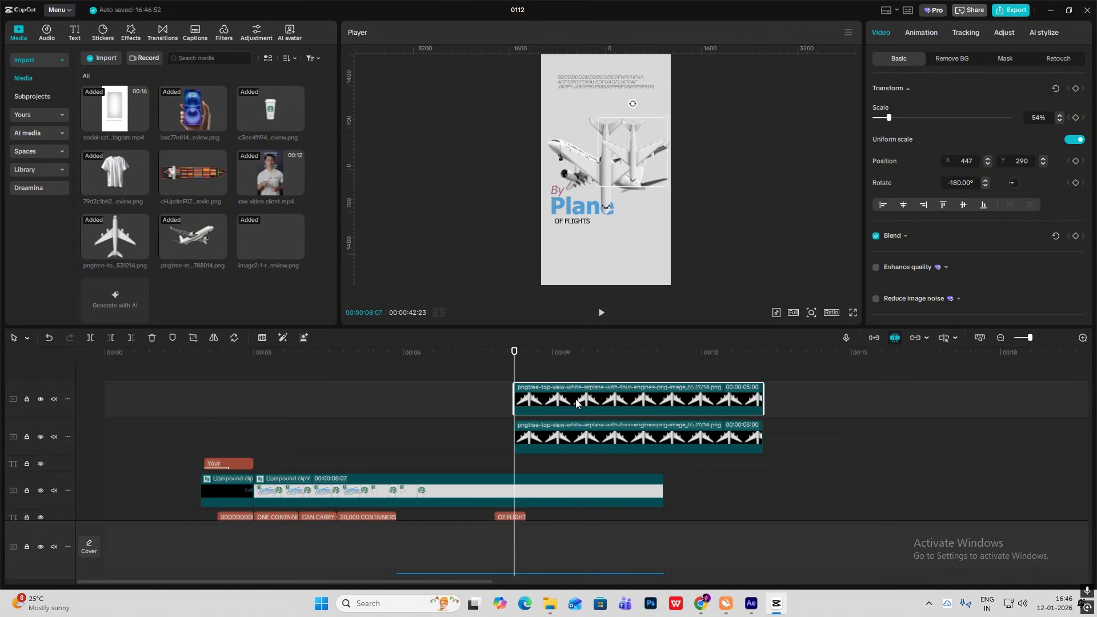
{"action": "key", "text": "ctrl+c"}
{"action": "key", "text": "ctrl+v"}
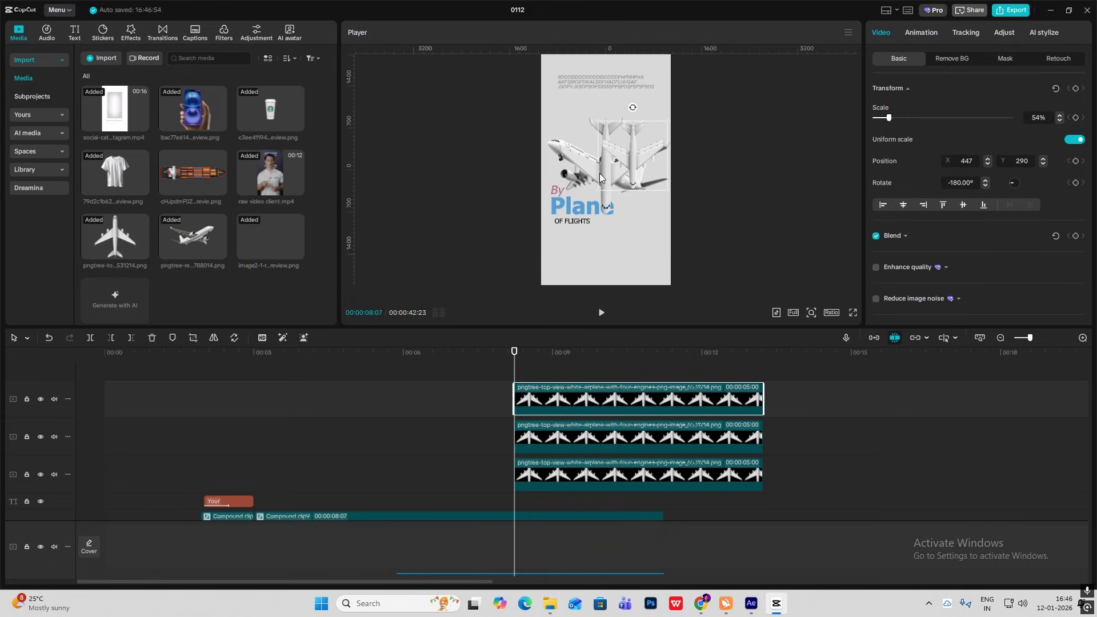
{"action": "key", "text": "ctrl+z"}
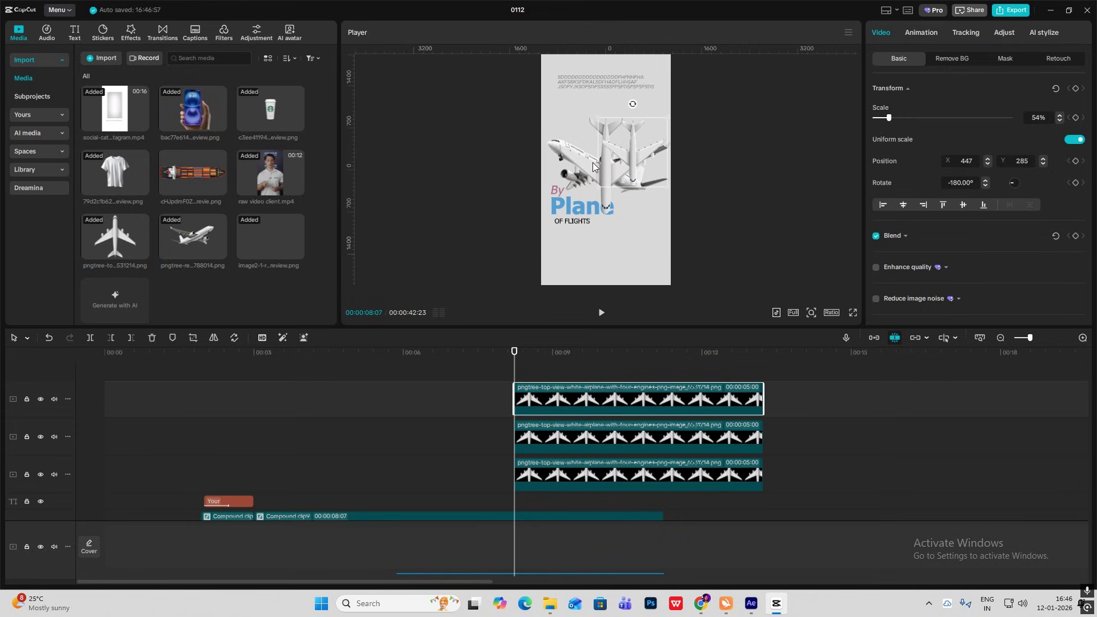
{"action": "left_click_drag", "start_coordinate": [632, 157], "coordinate": [575, 160]}
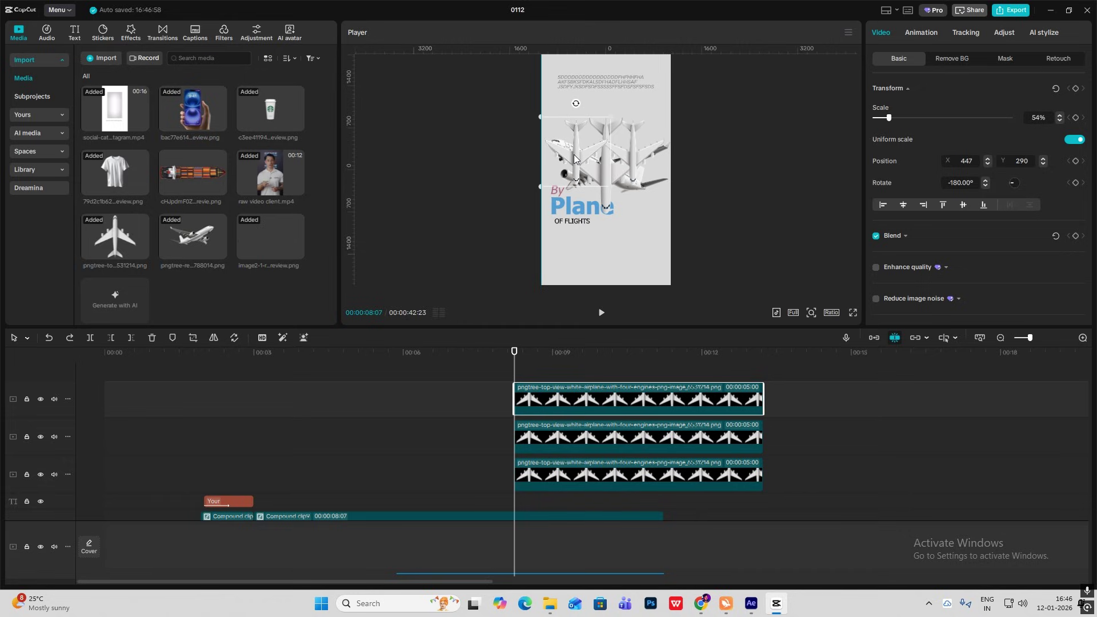
{"action": "left_click_drag", "start_coordinate": [572, 159], "coordinate": [576, 163]}
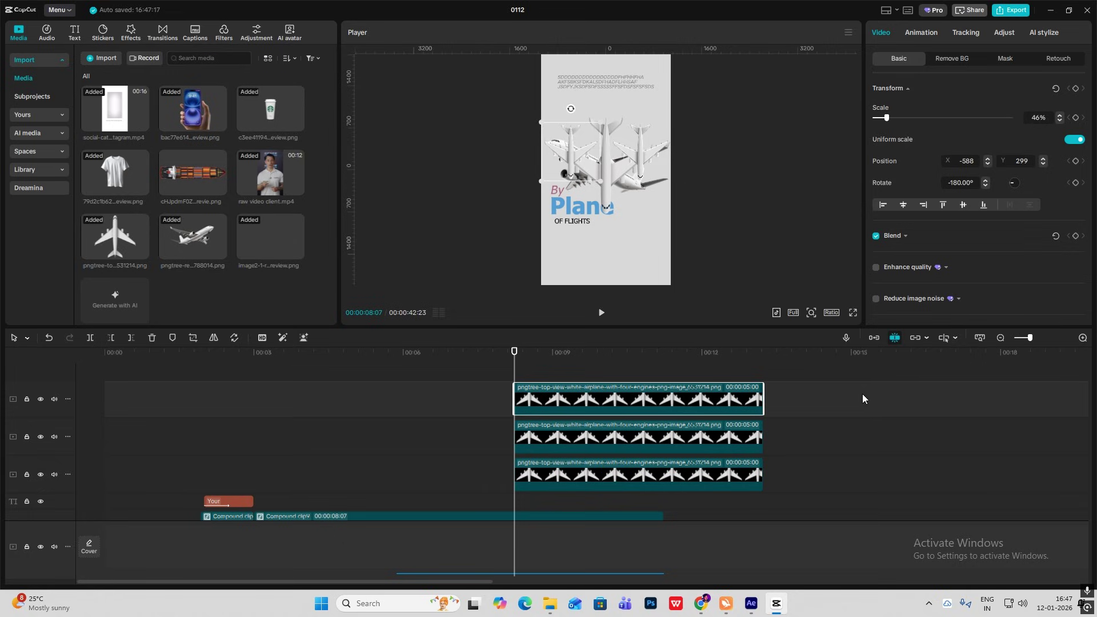
- Scale down the three top-view airplanes together and move the formation to the bottom centre of the frame
{"action": "left_click_drag", "start_coordinate": [866, 388], "coordinate": [737, 483]}
{"action": "left_click_drag", "start_coordinate": [672, 113], "coordinate": [608, 253]}
{"action": "left_click", "coordinate": [729, 227]}
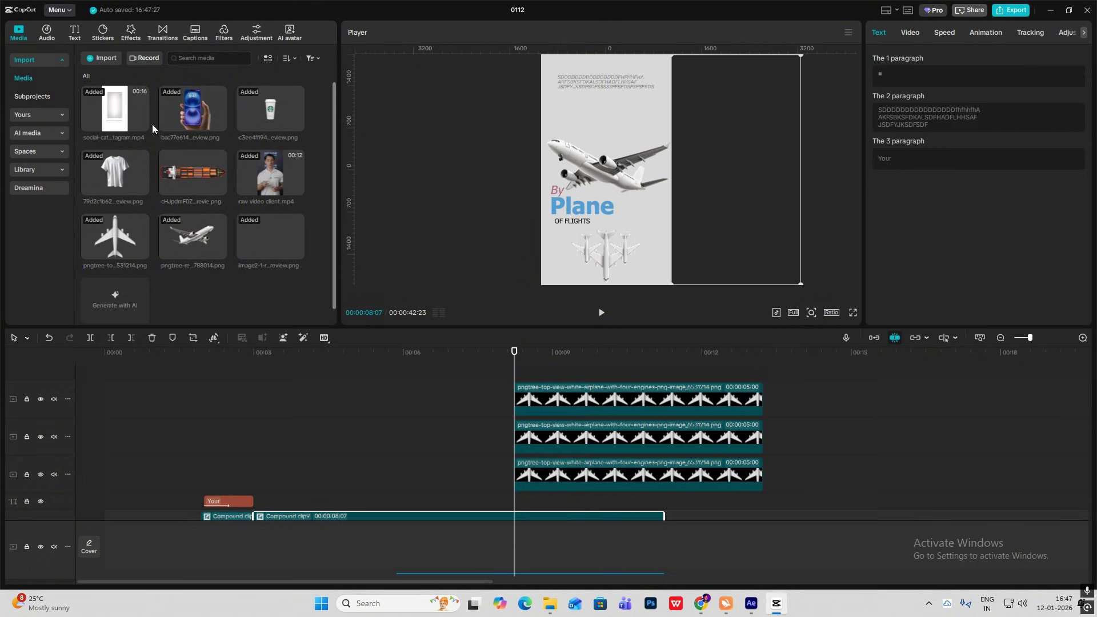
- Copy the light grey square text background to 00:00:08:07, on a track directly below the three top-view airplanes
{"action": "left_click", "coordinate": [72, 34]}
{"action": "mouse_move", "coordinate": [105, 76]}
{"action": "left_mouse_down"}
{"action": "mouse_move", "coordinate": [537, 340]}
{"action": "mouse_move", "coordinate": [522, 370]}
{"action": "mouse_move", "coordinate": [114, 86]}
{"action": "left_mouse_up"}
{"action": "scroll", "coordinate": [496, 485], "scroll_direction": "up", "scroll_amount": 10}
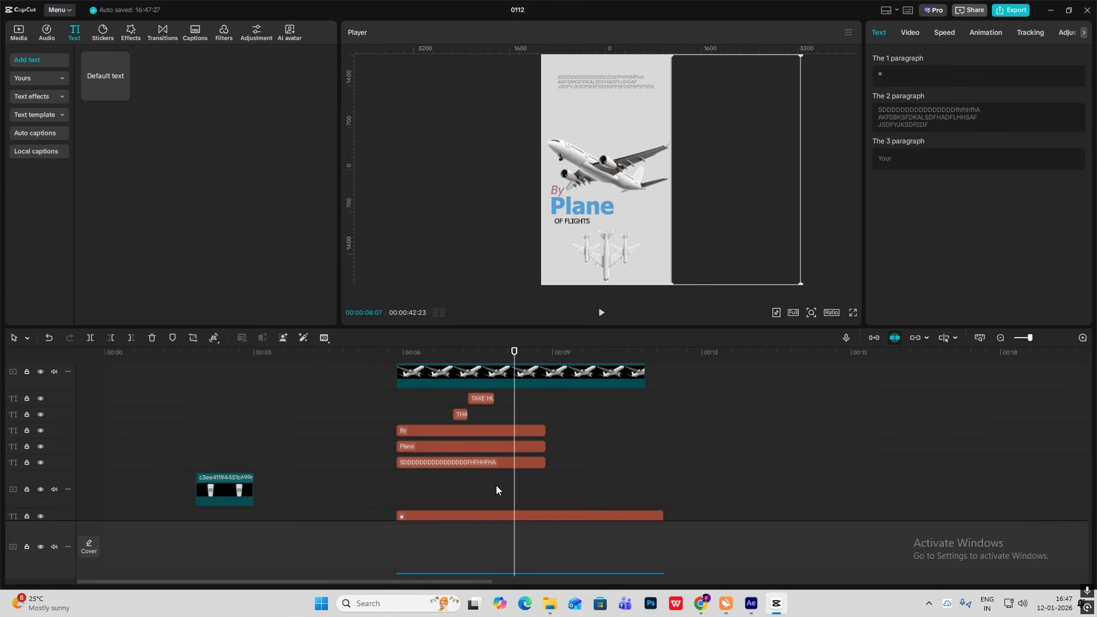
{"action": "left_click", "coordinate": [461, 423]}
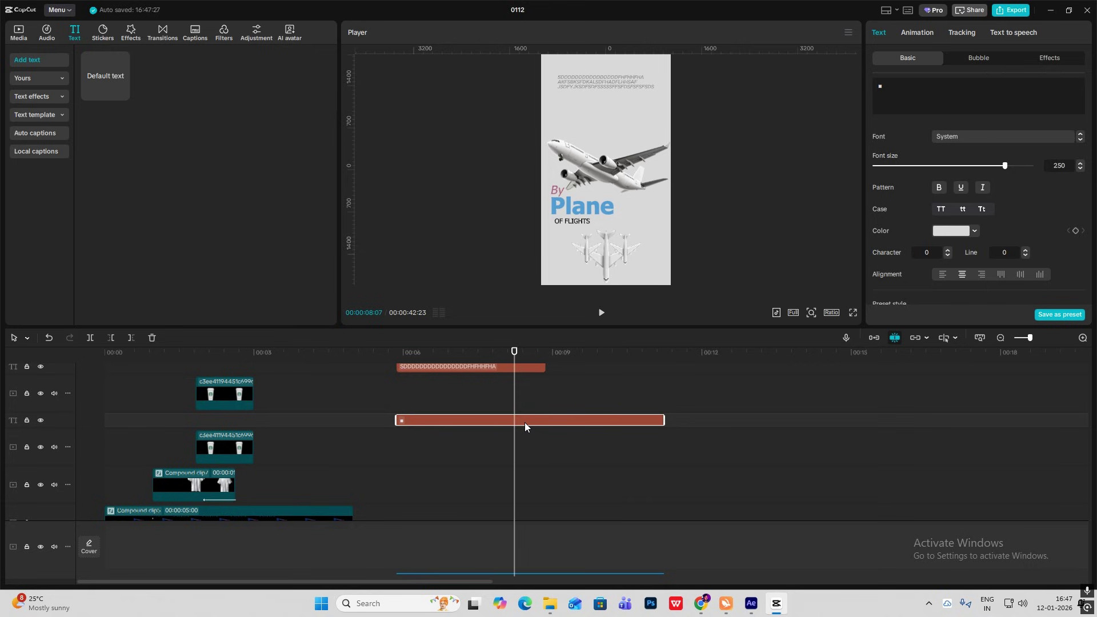
{"action": "scroll", "coordinate": [558, 426], "scroll_direction": "up", "scroll_amount": 5}
{"action": "scroll", "coordinate": [560, 427], "scroll_direction": "up", "scroll_amount": 3}
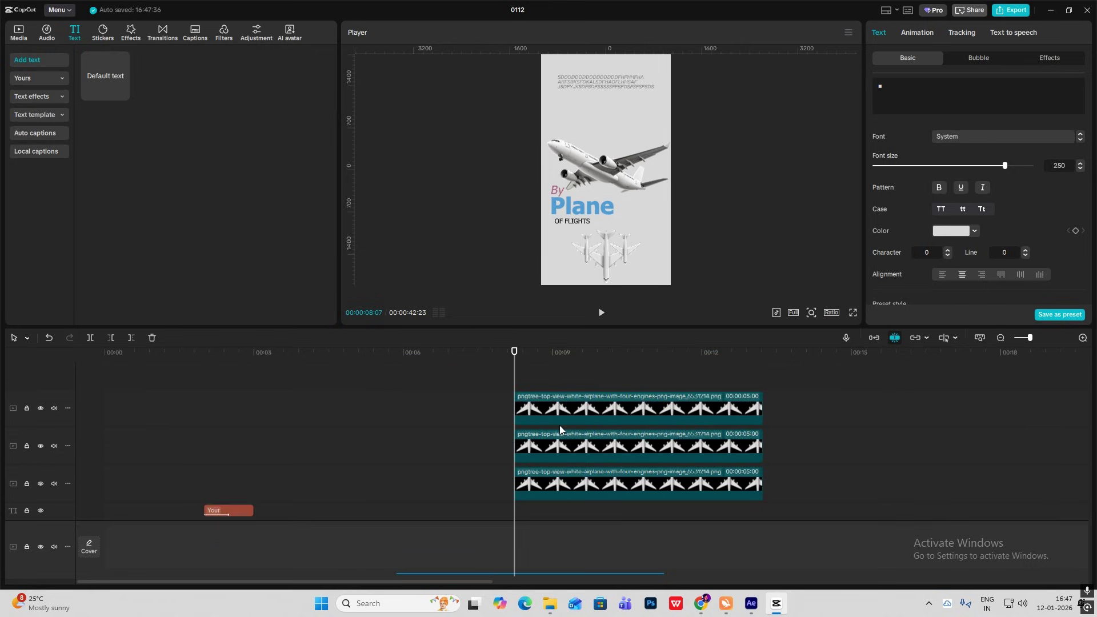
{"action": "scroll", "coordinate": [560, 425], "scroll_direction": "up", "scroll_amount": 5}
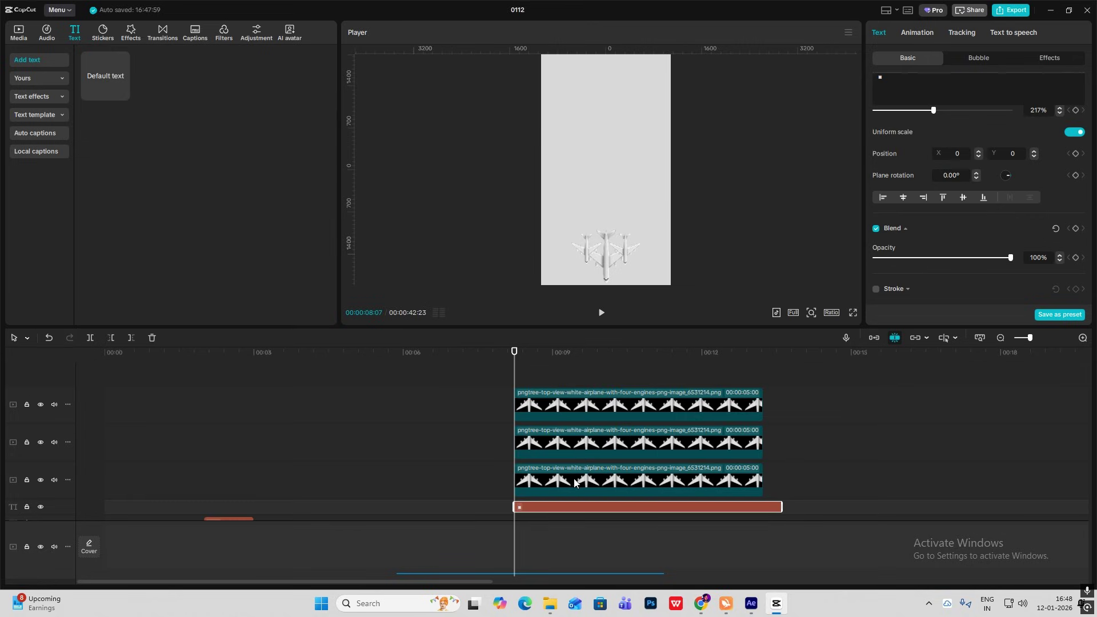
- Trim the copied background to end with the airplane clips and convert it into a compound clip
{"action": "scroll", "coordinate": [554, 498], "scroll_direction": "down", "scroll_amount": 1}
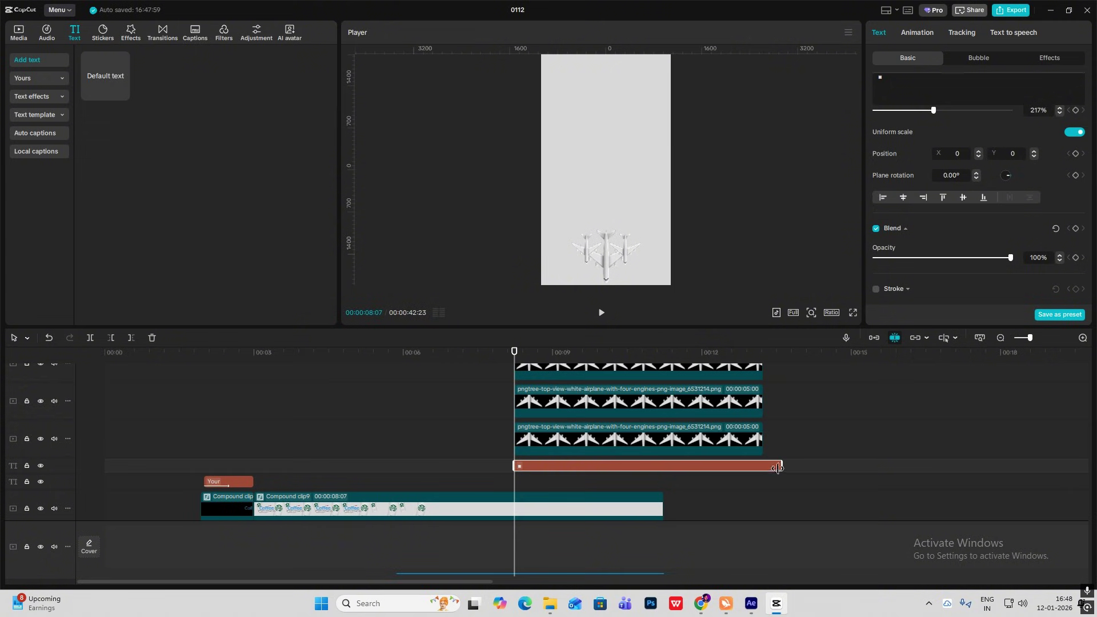
{"action": "left_click_drag", "start_coordinate": [782, 466], "coordinate": [764, 464]}
{"action": "key", "text": "alt+g"}
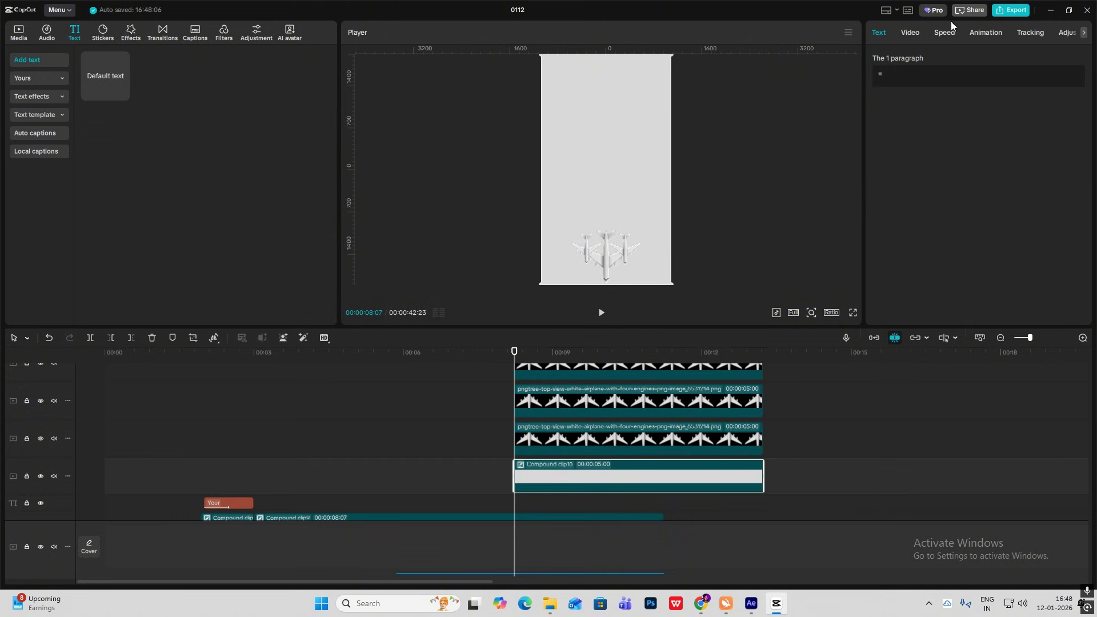
- Add a Pen mask to the new background compound clip
{"action": "left_click", "coordinate": [911, 33]}
{"action": "left_click", "coordinate": [1005, 58]}
{"action": "left_click", "coordinate": [910, 107]}
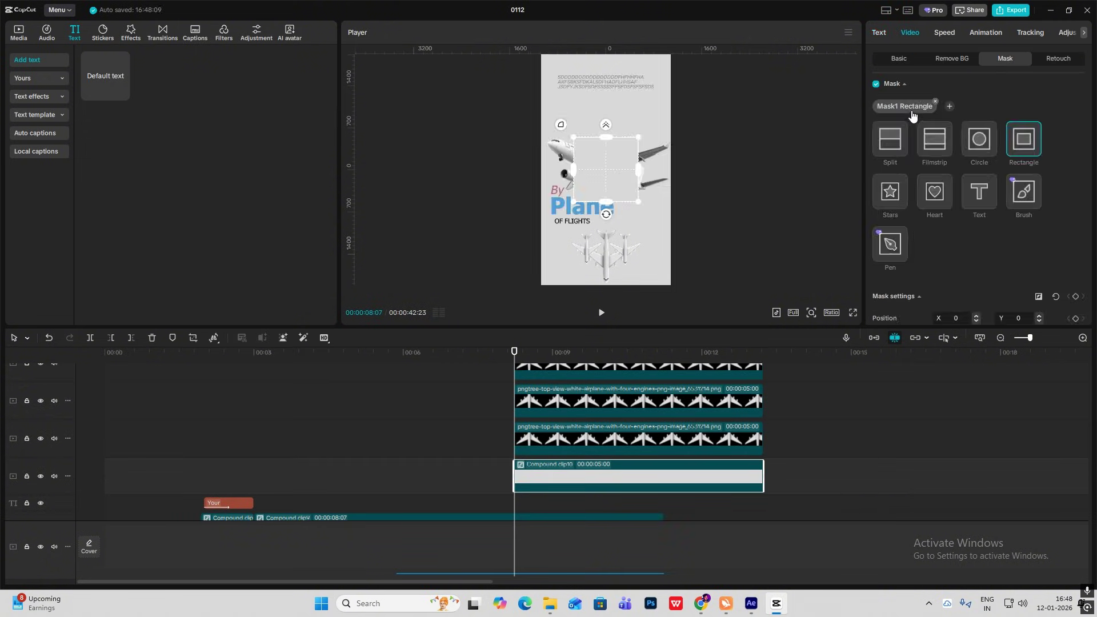
{"action": "left_click", "coordinate": [895, 247]}
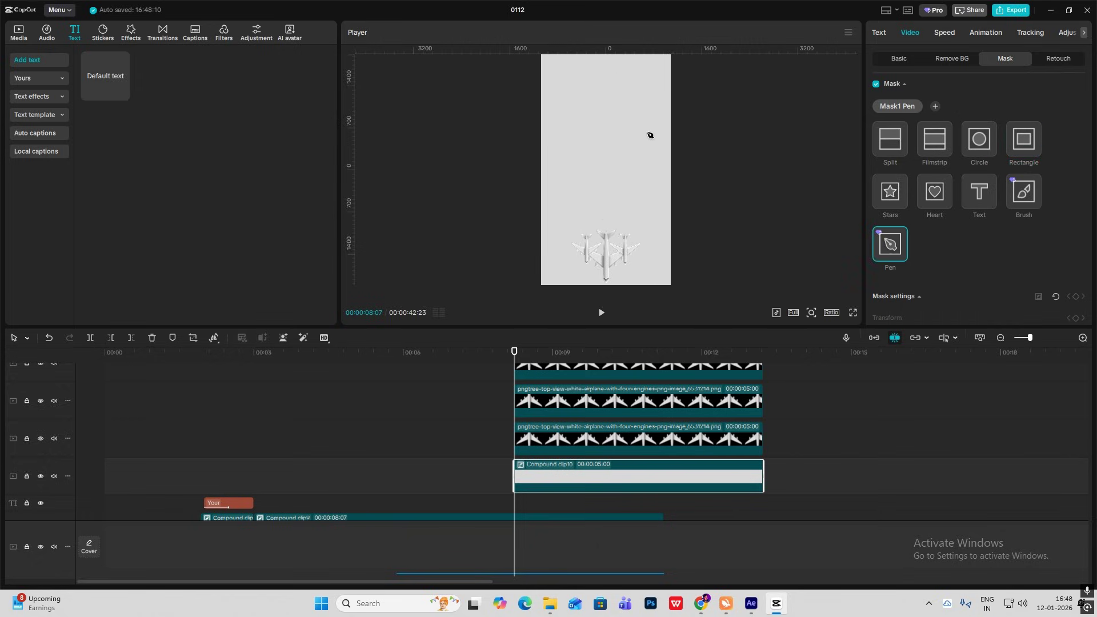
- Draw a closed Pen mask along the airplane formation's wingtips and front nose, extending up both sides to the top edge of the frame
{"action": "left_click", "coordinate": [812, 312]}
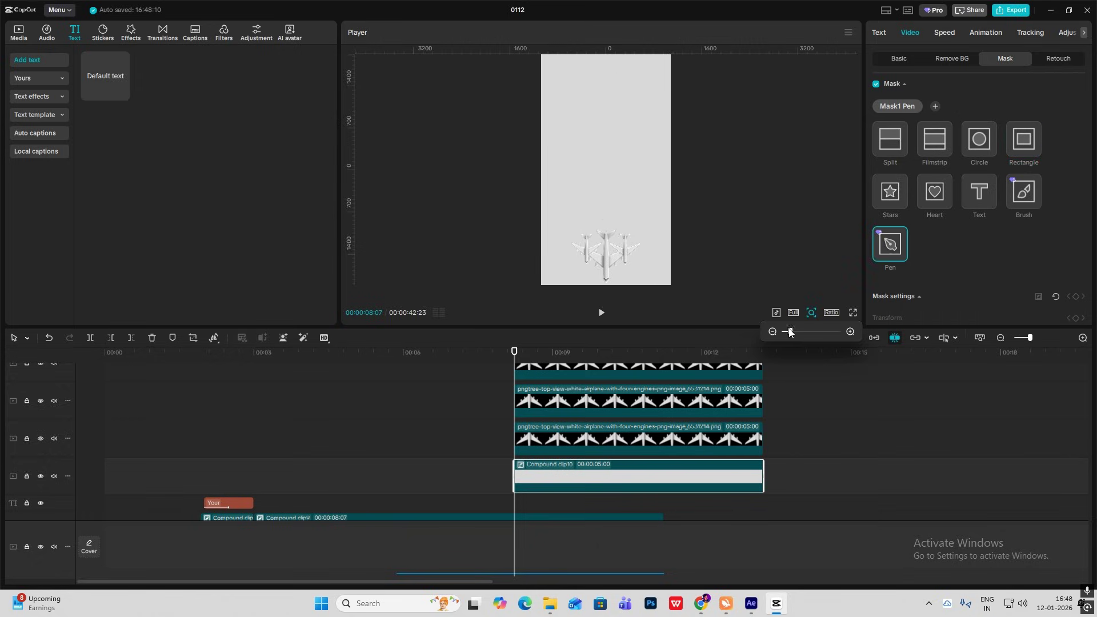
{"action": "left_click_drag", "start_coordinate": [790, 332], "coordinate": [804, 332]}
{"action": "key", "text": "ctrl+z"}
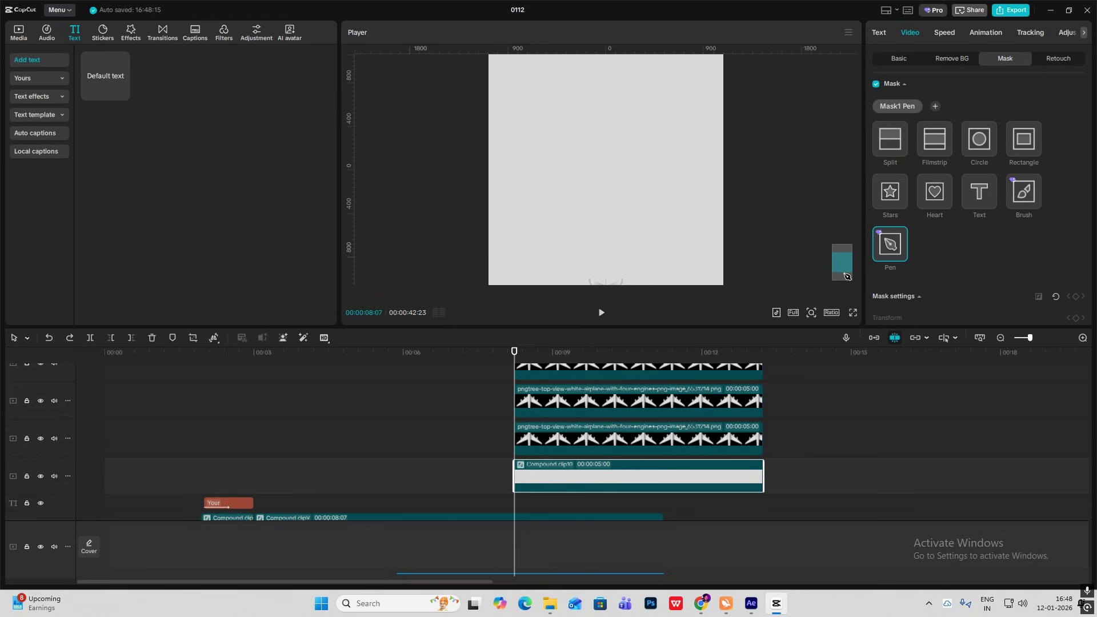
{"action": "scroll", "coordinate": [667, 233], "scroll_direction": "down", "scroll_amount": 5}
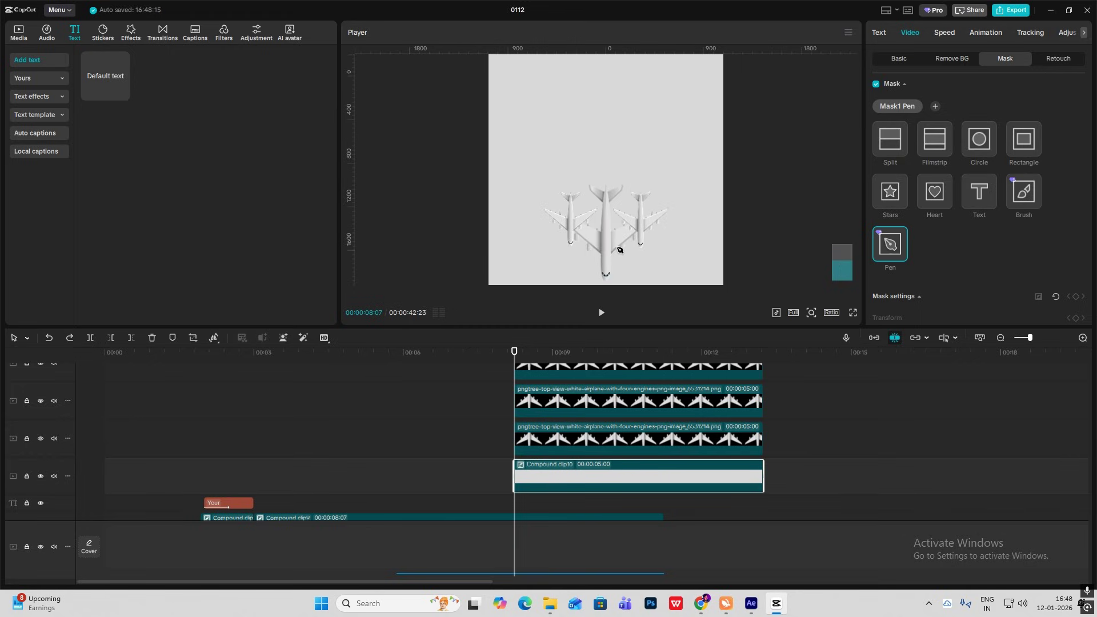
{"action": "left_click", "coordinate": [552, 221]}
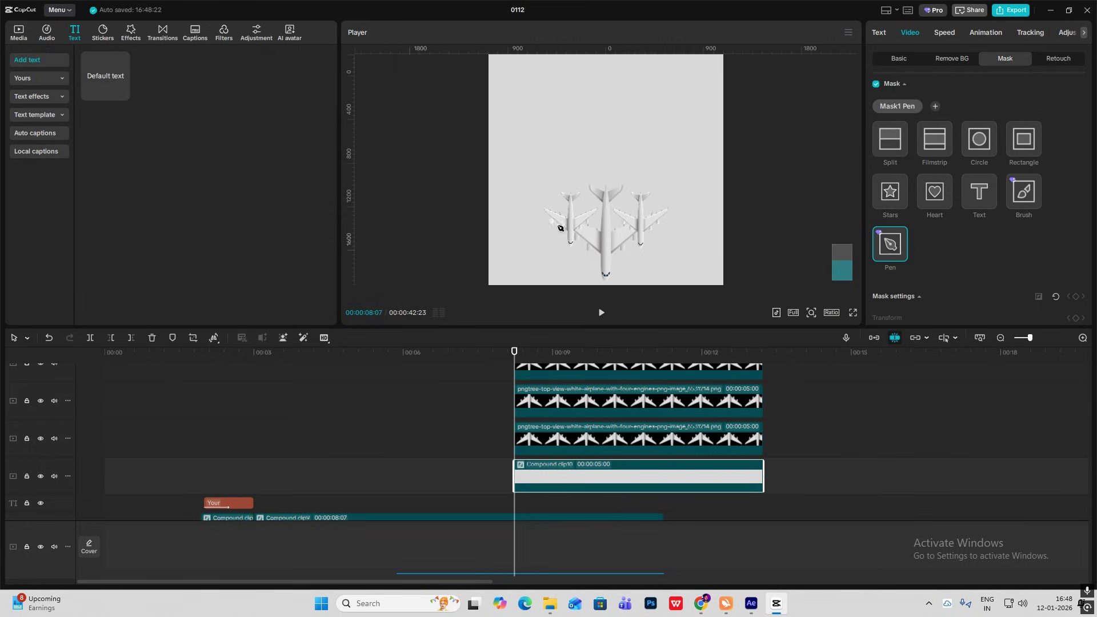
{"action": "left_click", "coordinate": [606, 279]}
{"action": "left_click", "coordinate": [664, 219]}
{"action": "scroll", "coordinate": [696, 219], "scroll_direction": "up", "scroll_amount": 5}
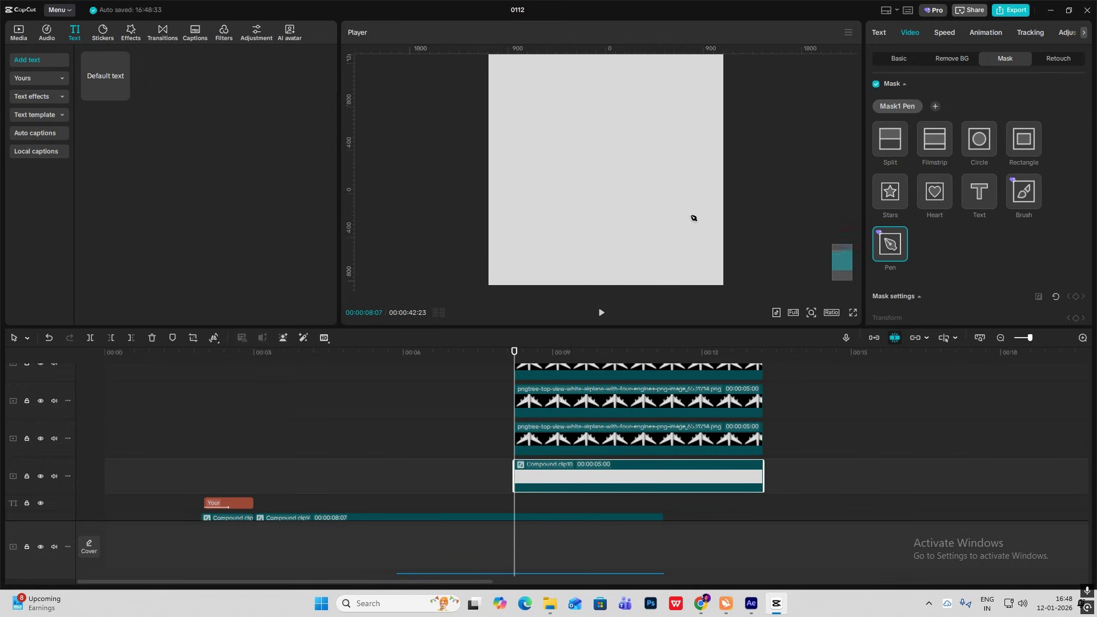
{"action": "left_click", "coordinate": [665, 58]}
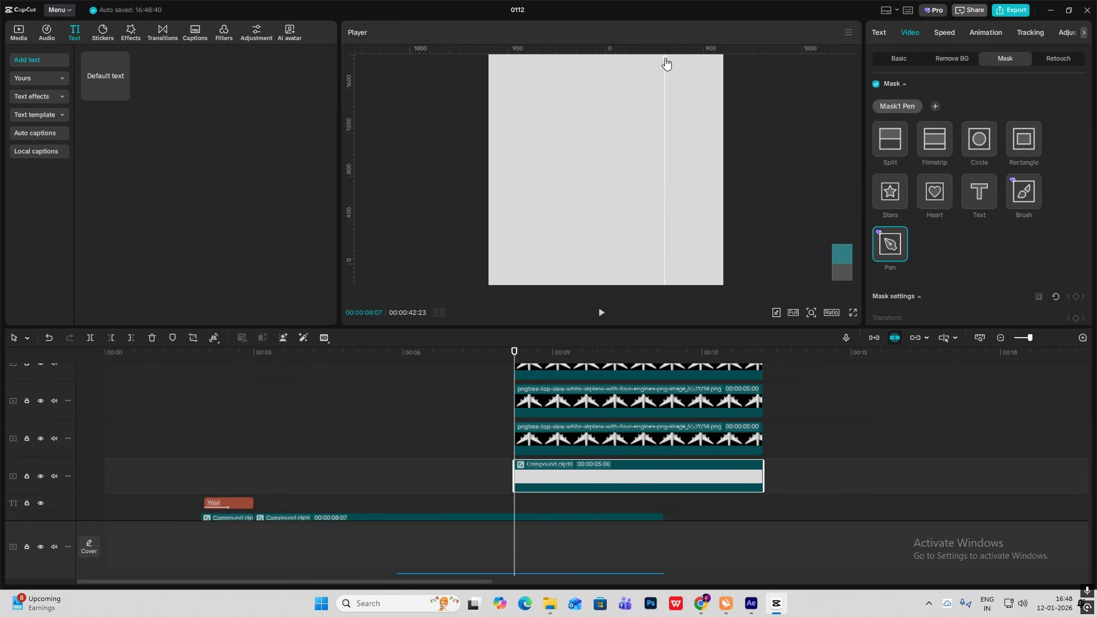
{"action": "left_click", "coordinate": [554, 58]}
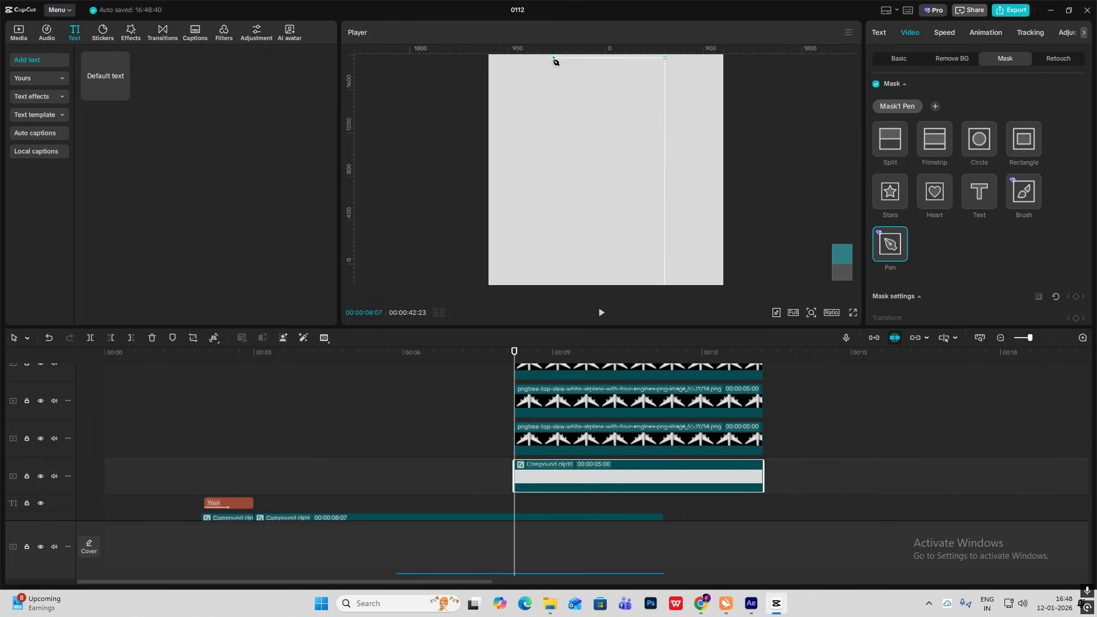
{"action": "left_click", "coordinate": [812, 313]}
{"action": "left_click_drag", "start_coordinate": [806, 332], "coordinate": [790, 334]}
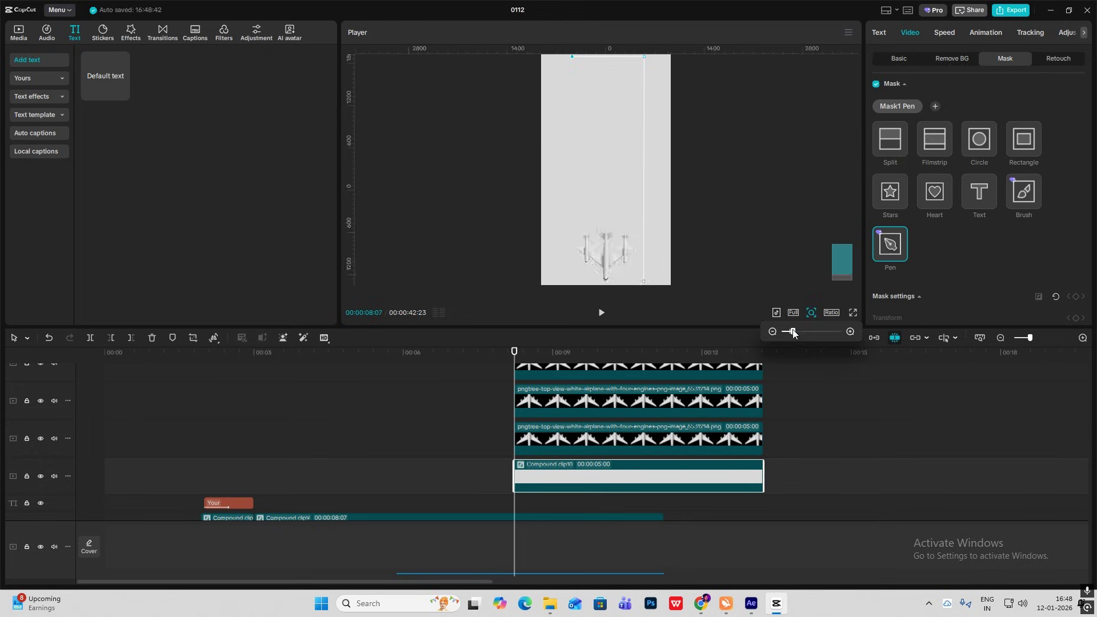
{"action": "left_click", "coordinate": [577, 250]}
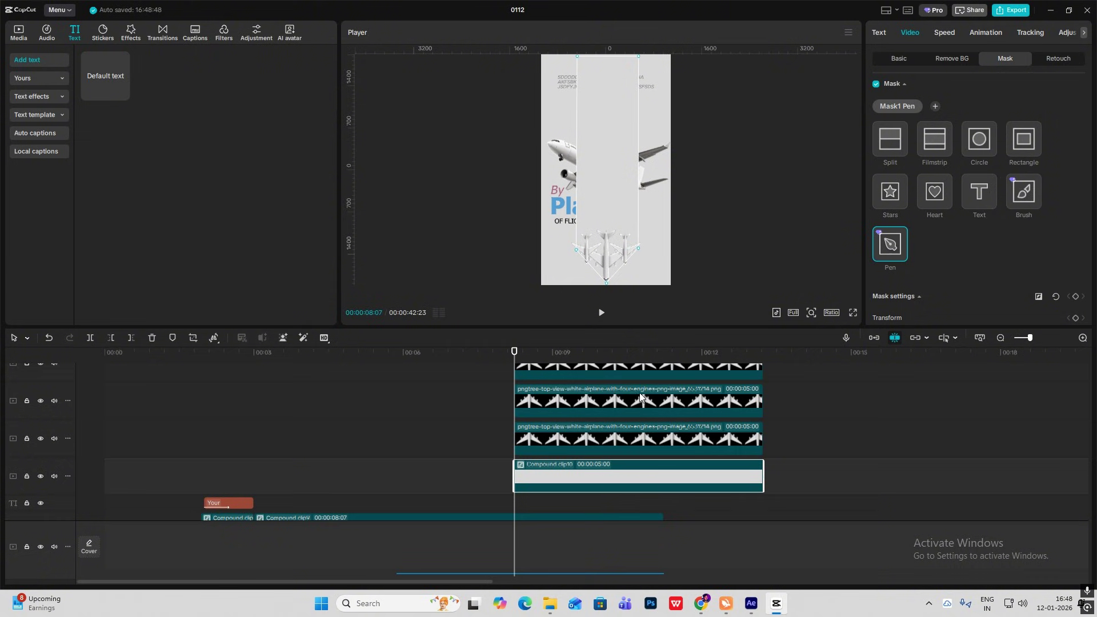
- Combine the masked background and the three top-view airplane clips into one compound clip
{"action": "left_click", "coordinate": [909, 58]}
{"action": "scroll", "coordinate": [815, 393], "scroll_direction": "up", "scroll_amount": 1}
{"action": "left_click_drag", "start_coordinate": [848, 388], "coordinate": [681, 502]}
{"action": "key", "text": "alt+g"}
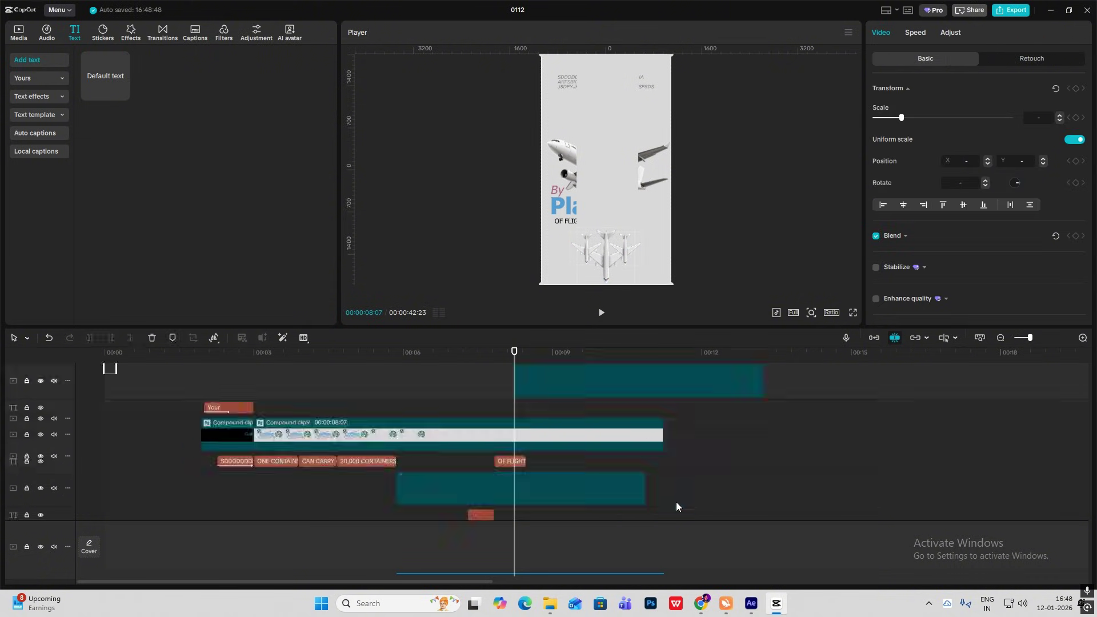
- Scale the airplane compound clip to 196% and keyframe its transform at the clip's start with the formation above the frame, Y 5349
{"action": "left_click_drag", "start_coordinate": [674, 284], "coordinate": [709, 319]}
{"action": "left_click_drag", "start_coordinate": [595, 248], "coordinate": [593, 179]}
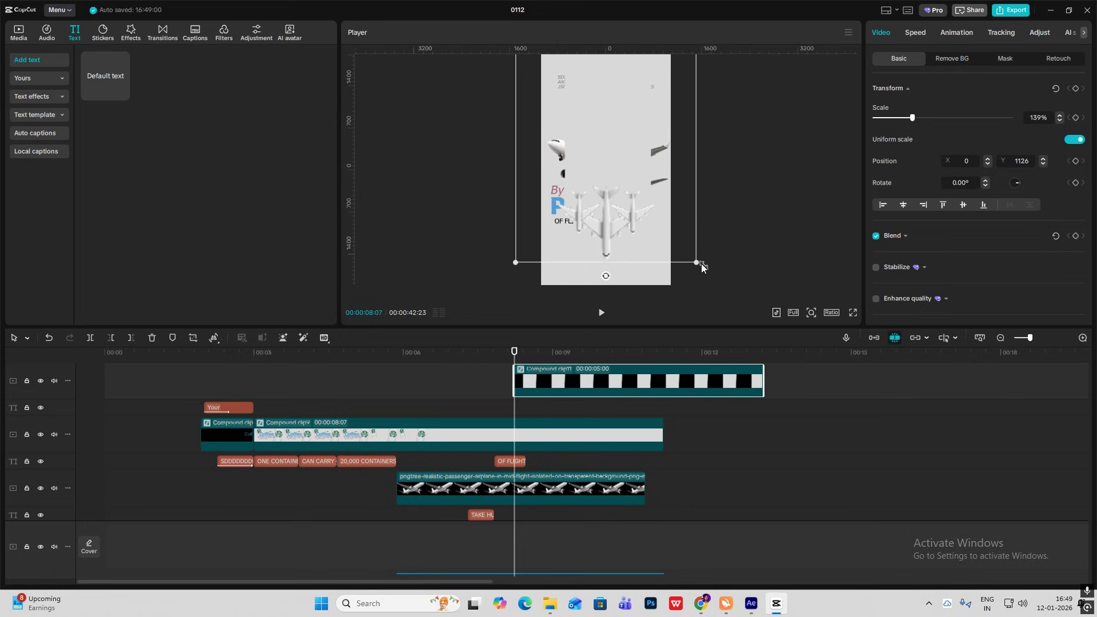
{"action": "left_click_drag", "start_coordinate": [696, 262], "coordinate": [749, 308]}
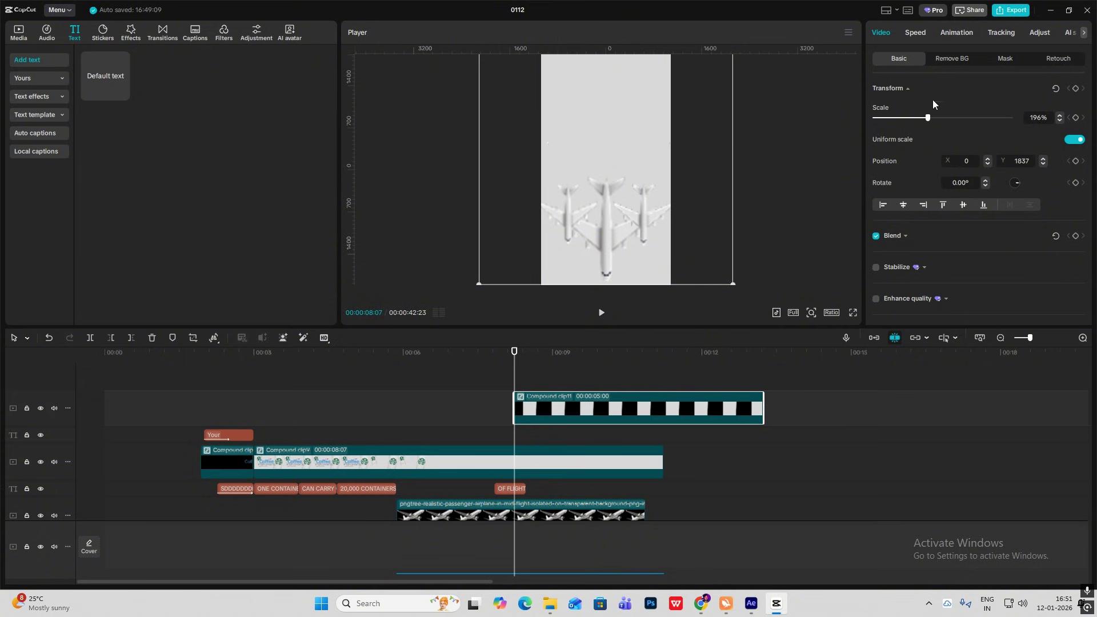
{"action": "left_click", "coordinate": [1076, 88]}
{"action": "left_click_drag", "start_coordinate": [605, 208], "coordinate": [618, 2]}
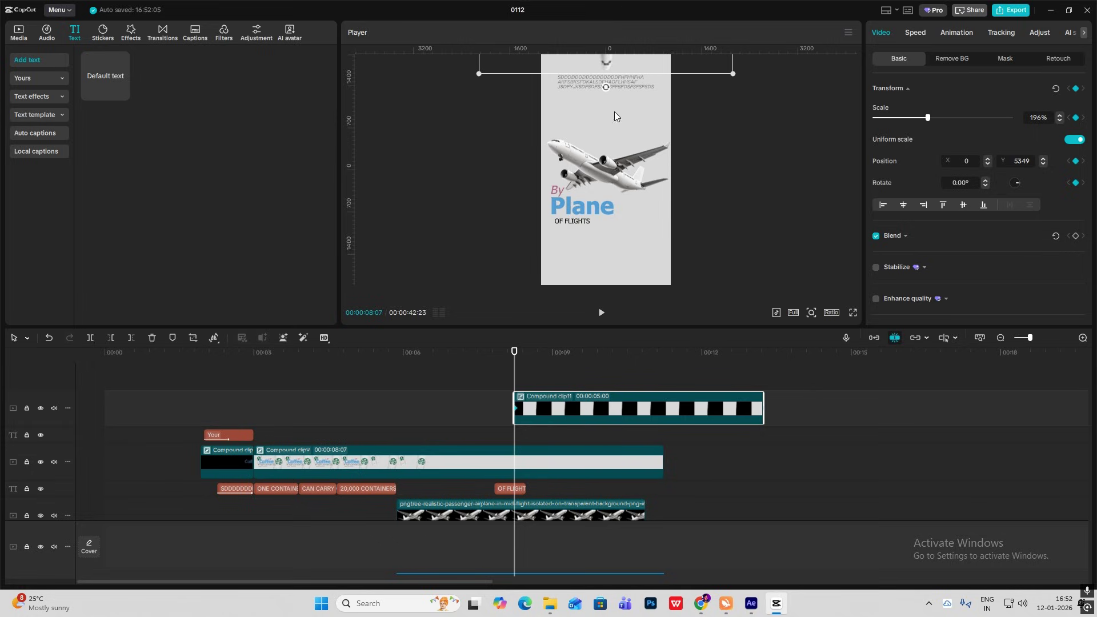
- Play back the plane scene and move the airplane compound clip to start at 00:00:07:26
{"action": "left_click", "coordinate": [418, 407]}
{"action": "key", "text": "space"}
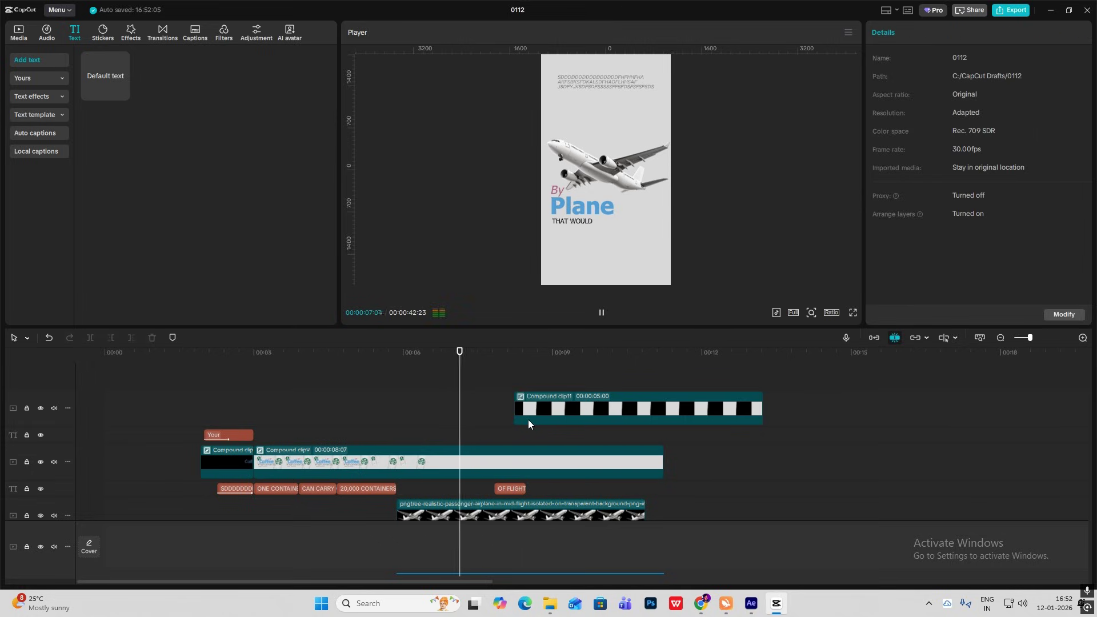
{"action": "key", "text": "space"}
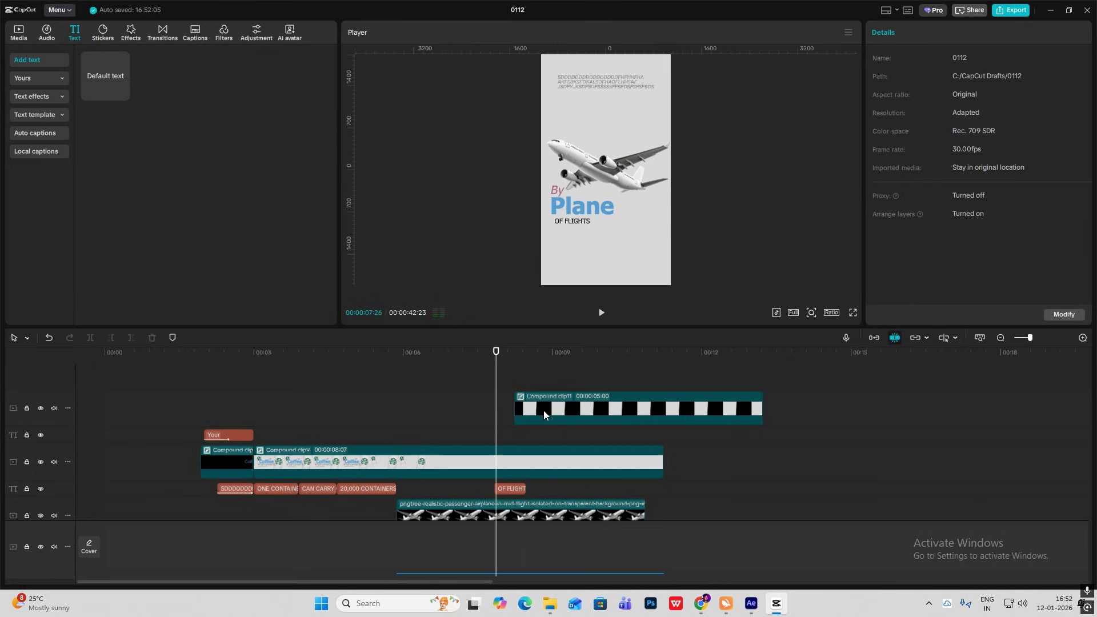
{"action": "left_click_drag", "start_coordinate": [543, 410], "coordinate": [528, 412]}
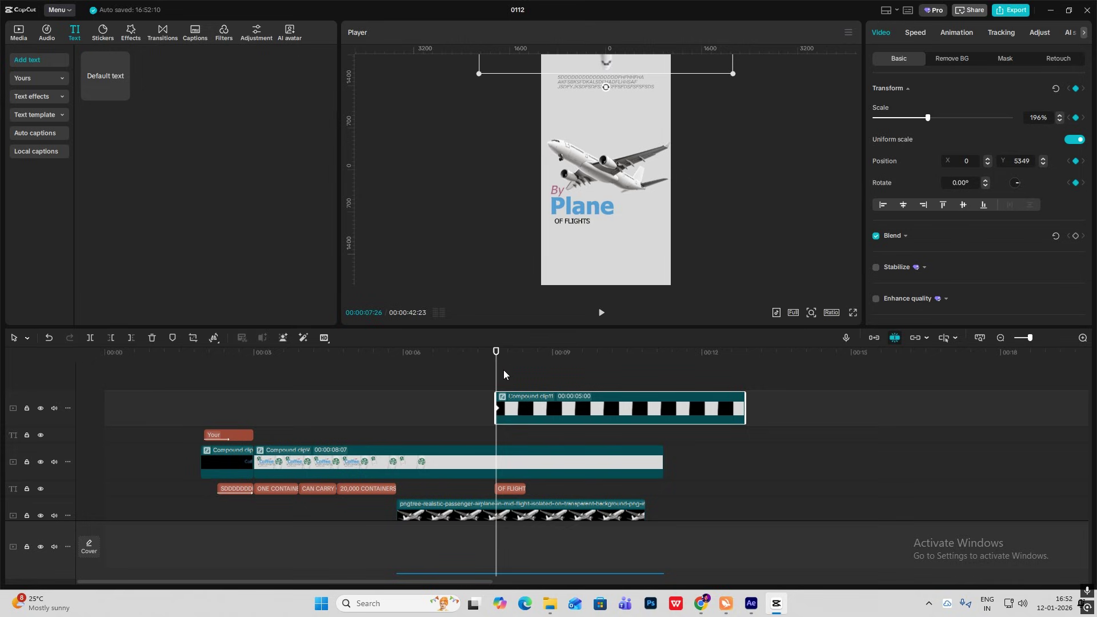
- Add a position keyframe at 00:00:08:20 with the airplane compound clip moved down through the frame to Y -83
{"action": "left_click", "coordinate": [503, 371]}
{"action": "key", "text": "space"}
{"action": "key", "text": "space"}
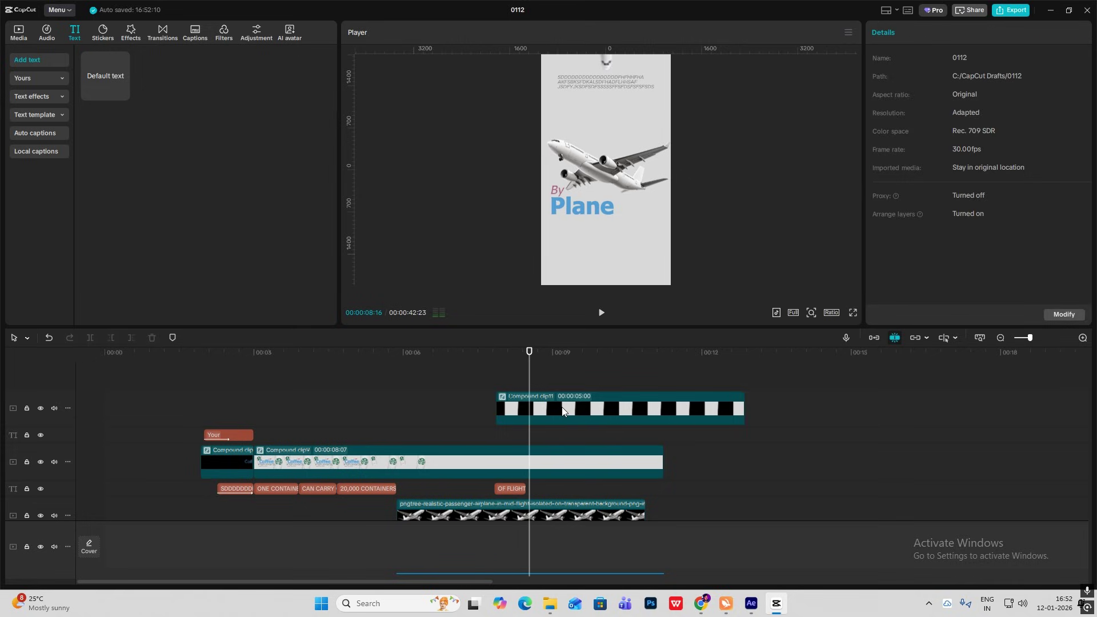
{"action": "left_click", "coordinate": [561, 408]}
{"action": "left_click", "coordinate": [536, 353]}
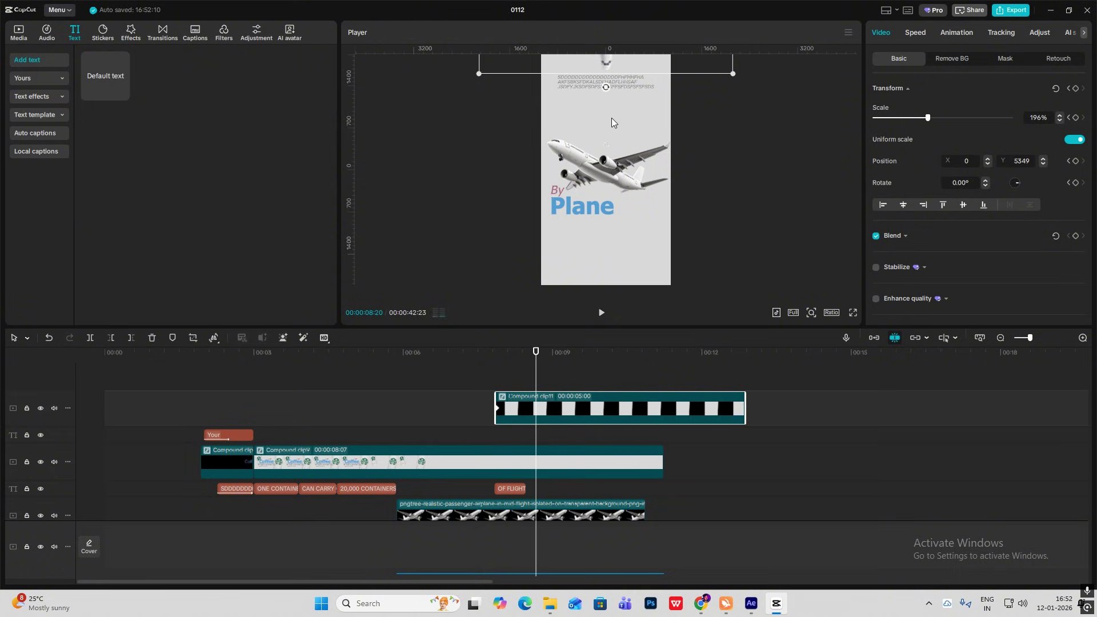
{"action": "left_click_drag", "start_coordinate": [646, 67], "coordinate": [647, 399]}
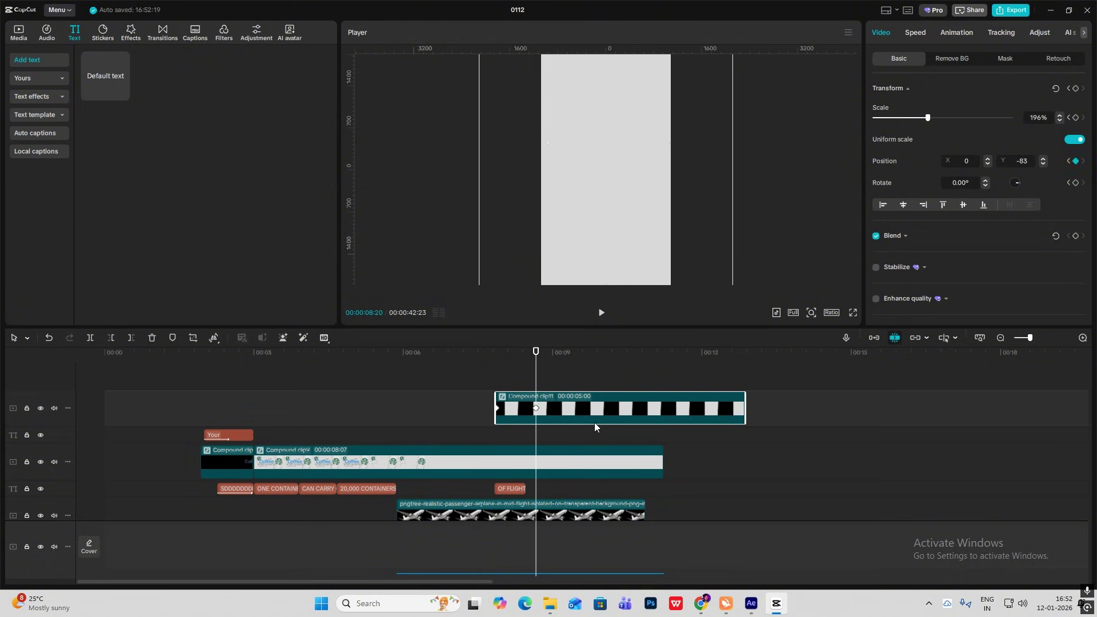
- Apply the Cubic Out preset curve to the airplane compound clip's vertical position keyframes
{"action": "key", "text": "alt+k"}
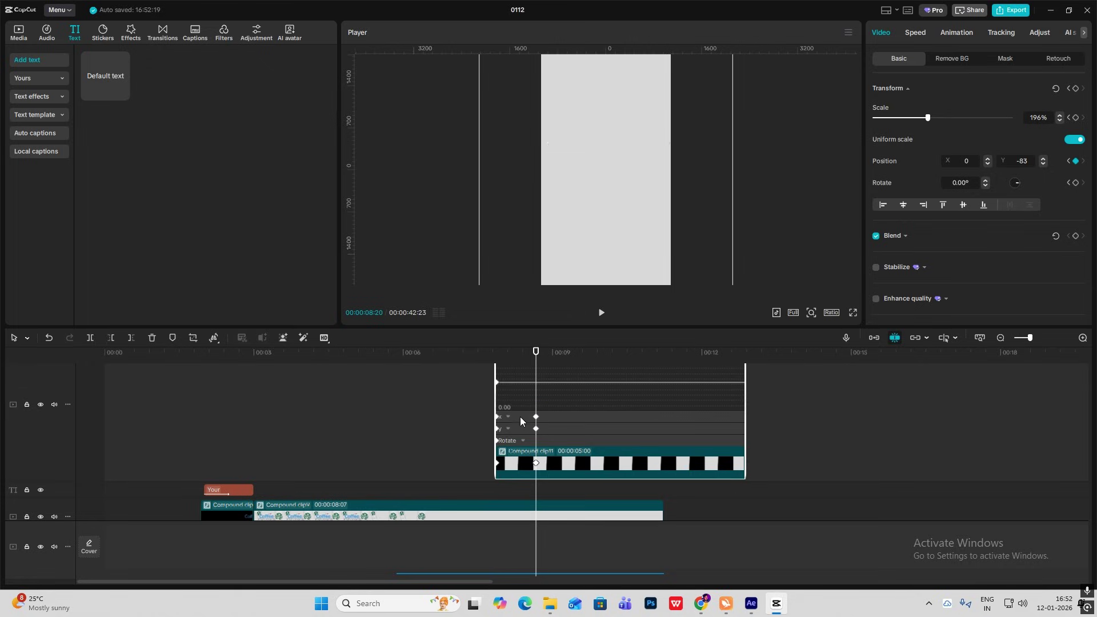
{"action": "left_click", "coordinate": [520, 423]}
{"action": "left_click", "coordinate": [675, 372]}
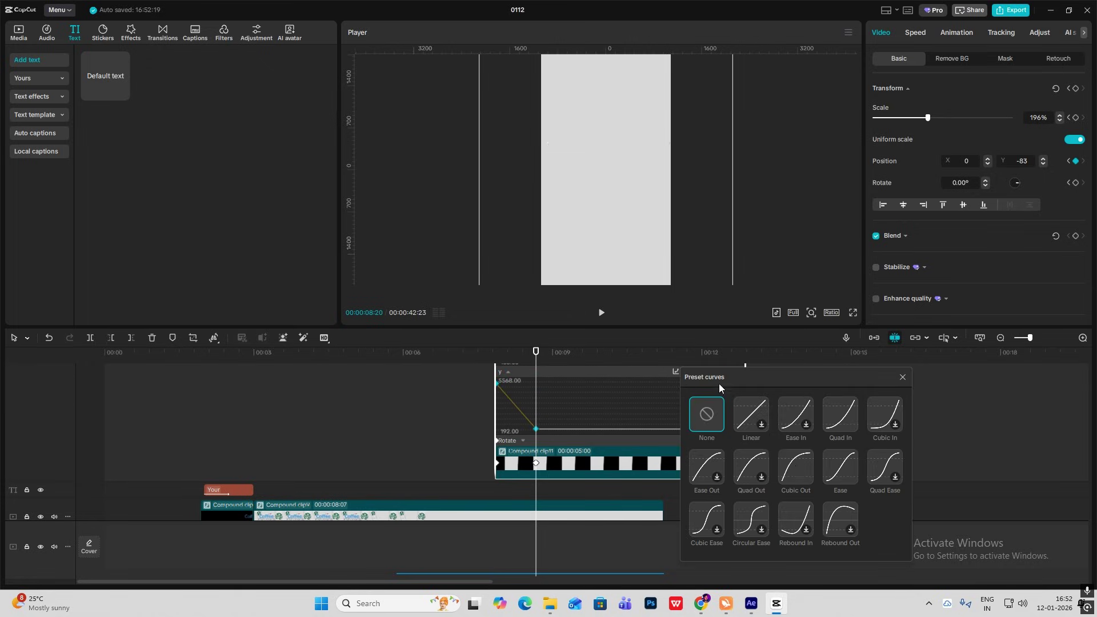
{"action": "left_click", "coordinate": [796, 467]}
{"action": "left_click", "coordinate": [903, 378]}
{"action": "key", "text": "alt+k"}
- Place the container ship image above the airplane compound clip from 00:00:07:26, rotated -90°, scaled to 121% and positioned at X -438, Y -1046
{"action": "left_click", "coordinate": [19, 32]}
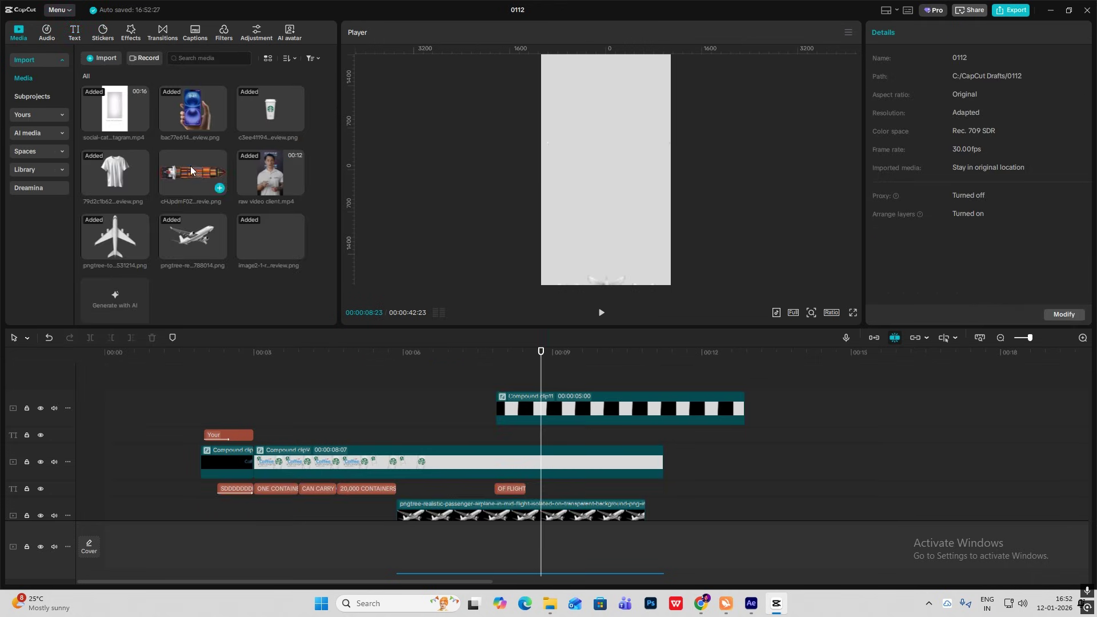
{"action": "left_click_drag", "start_coordinate": [191, 170], "coordinate": [499, 374]}
{"action": "left_click_drag", "start_coordinate": [605, 200], "coordinate": [654, 181]}
{"action": "left_click_drag", "start_coordinate": [618, 141], "coordinate": [600, 157]}
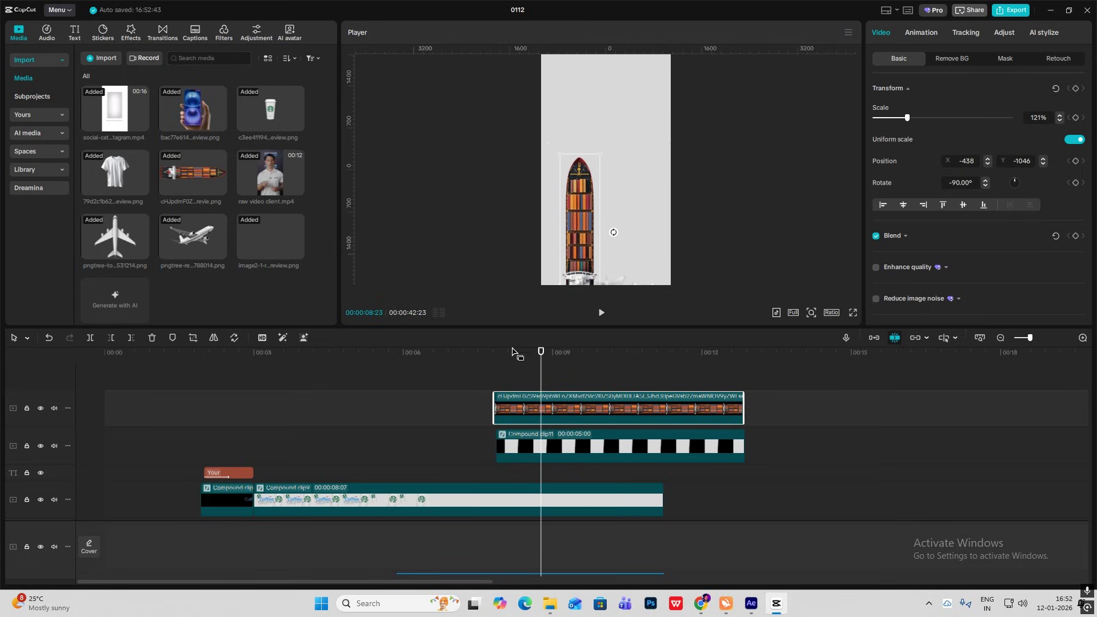
{"action": "left_click_drag", "start_coordinate": [518, 414], "coordinate": [519, 414]}
- Add a text clip above the ship at 00:00:07:26 and replace its content with a filled circle symbol
{"action": "left_click", "coordinate": [75, 32]}
{"action": "left_click_drag", "start_coordinate": [106, 75], "coordinate": [499, 379]}
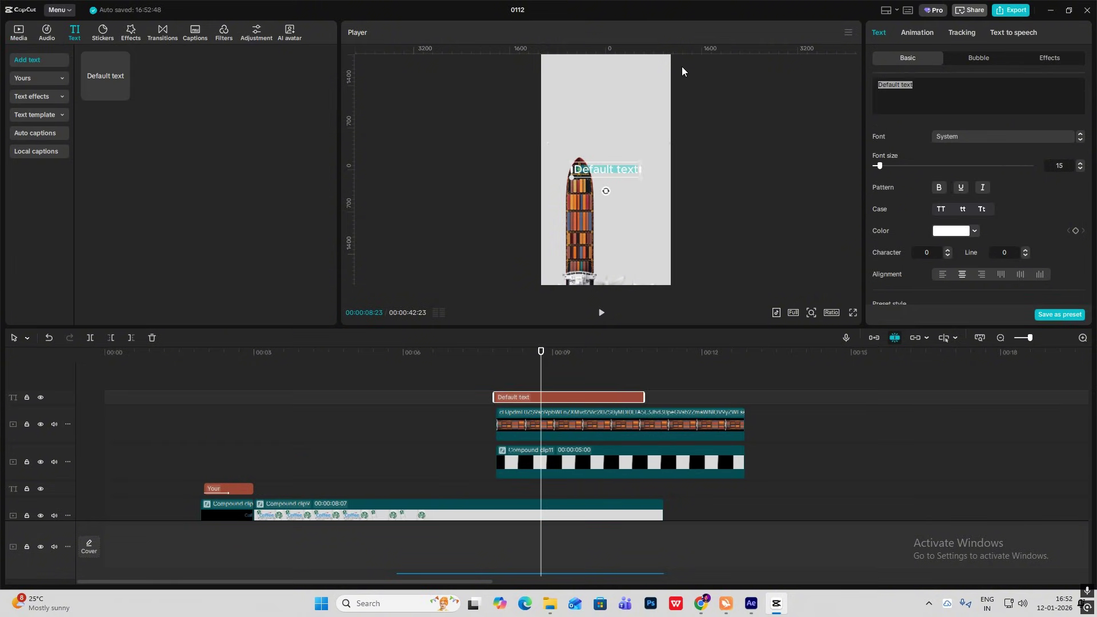
{"action": "key", "text": "super+period"}
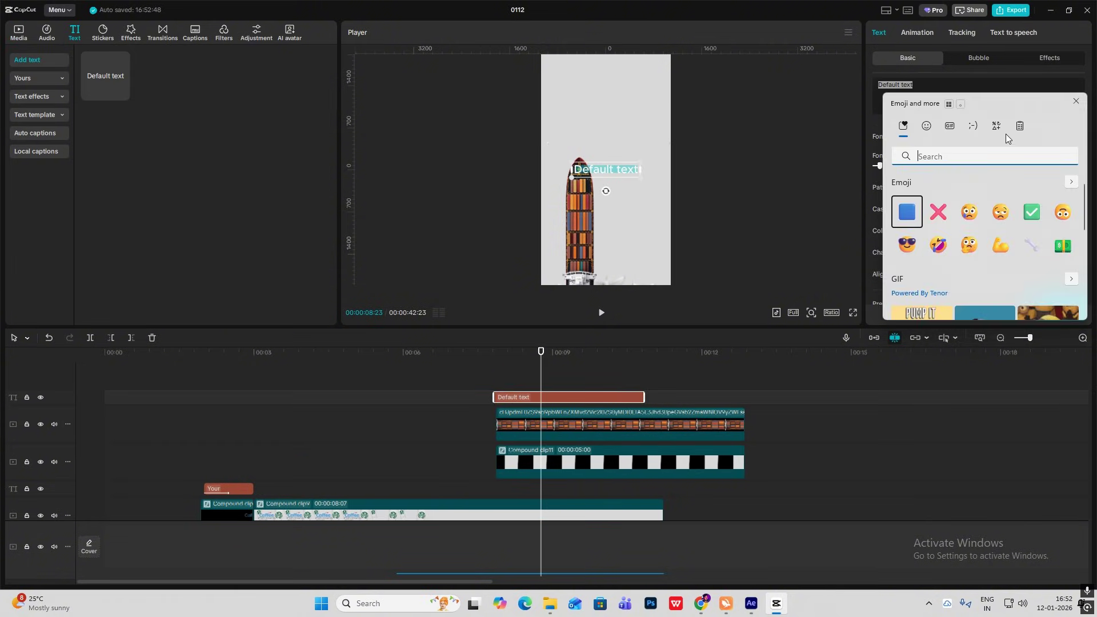
{"action": "left_click", "coordinate": [1002, 127]}
{"action": "left_click", "coordinate": [938, 185]}
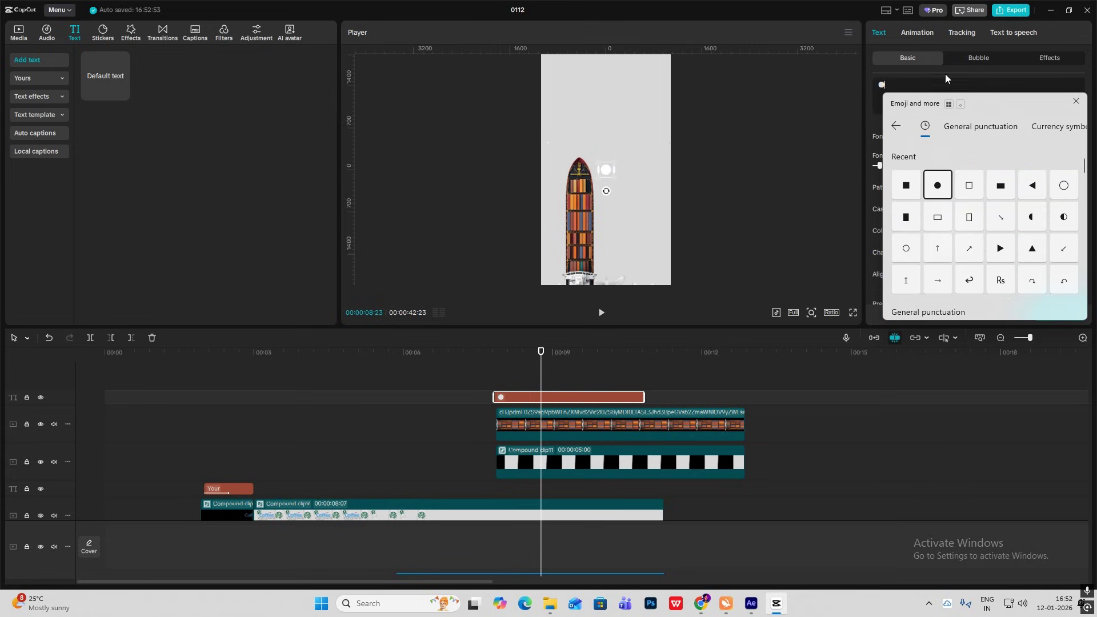
- Set the circle's font size to 102 and its color to light blue 31A5FF
{"action": "left_click", "coordinate": [946, 74]}
{"action": "left_click_drag", "start_coordinate": [881, 166], "coordinate": [926, 167]}
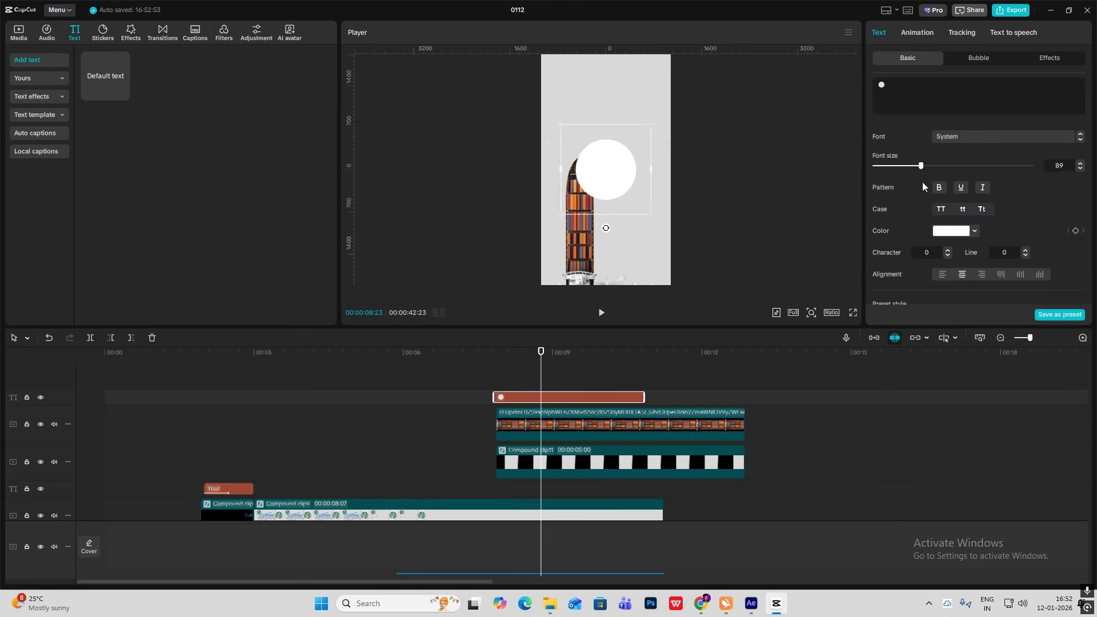
{"action": "left_click", "coordinate": [943, 231]}
{"action": "left_click", "coordinate": [911, 405]}
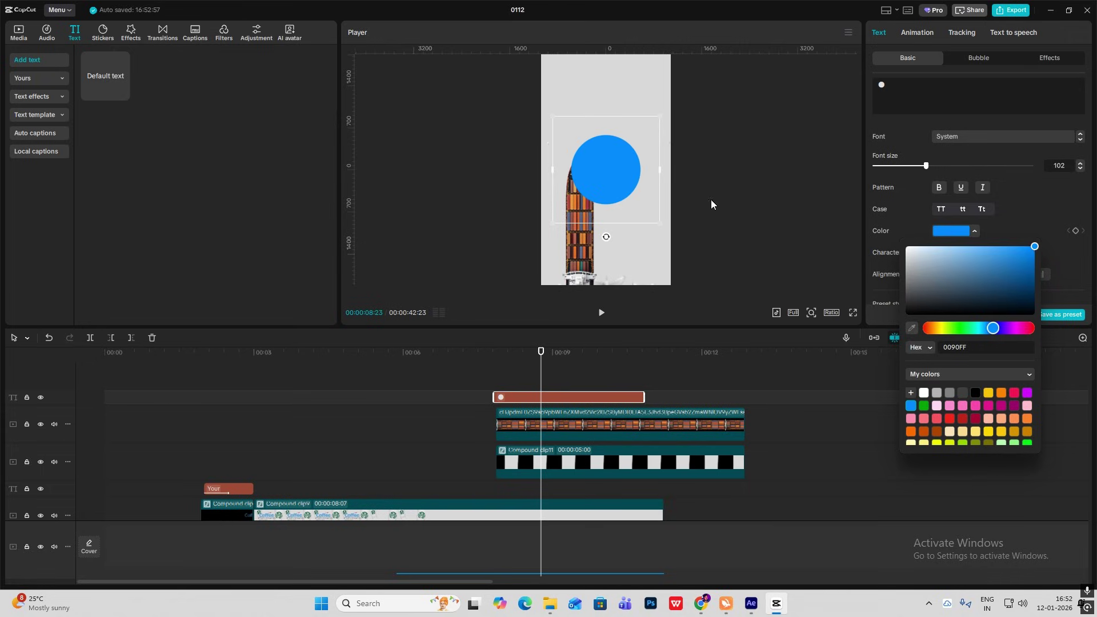
{"action": "left_click", "coordinate": [1030, 247]}
{"action": "left_click_drag", "start_coordinate": [1020, 247], "coordinate": [1009, 237]}
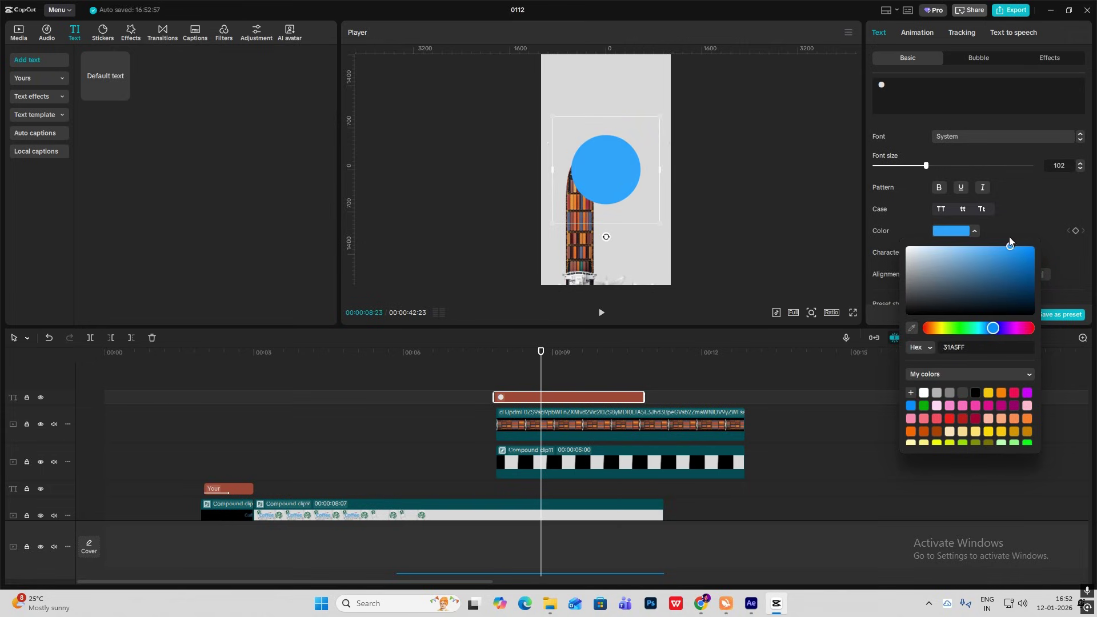
- Enlarge the blue circle, position it over the frame's left edge and place its clip on the track below the ship
{"action": "left_click_drag", "start_coordinate": [621, 181], "coordinate": [573, 234]}
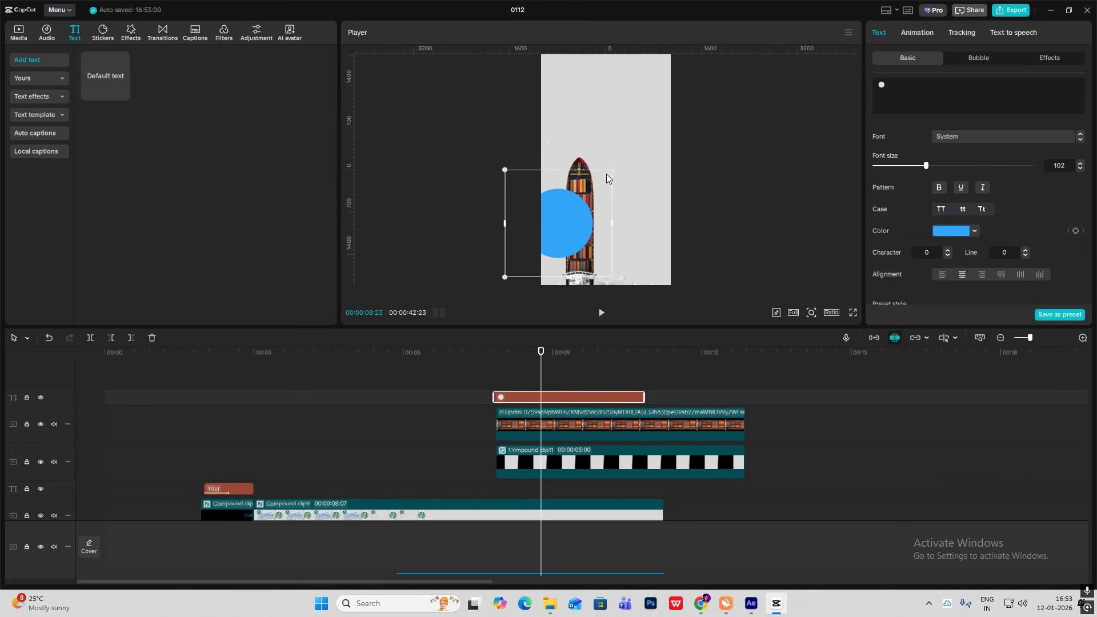
{"action": "left_click_drag", "start_coordinate": [607, 175], "coordinate": [620, 162]}
{"action": "left_click_drag", "start_coordinate": [540, 400], "coordinate": [566, 423]}
{"action": "left_click_drag", "start_coordinate": [557, 226], "coordinate": [556, 211]}
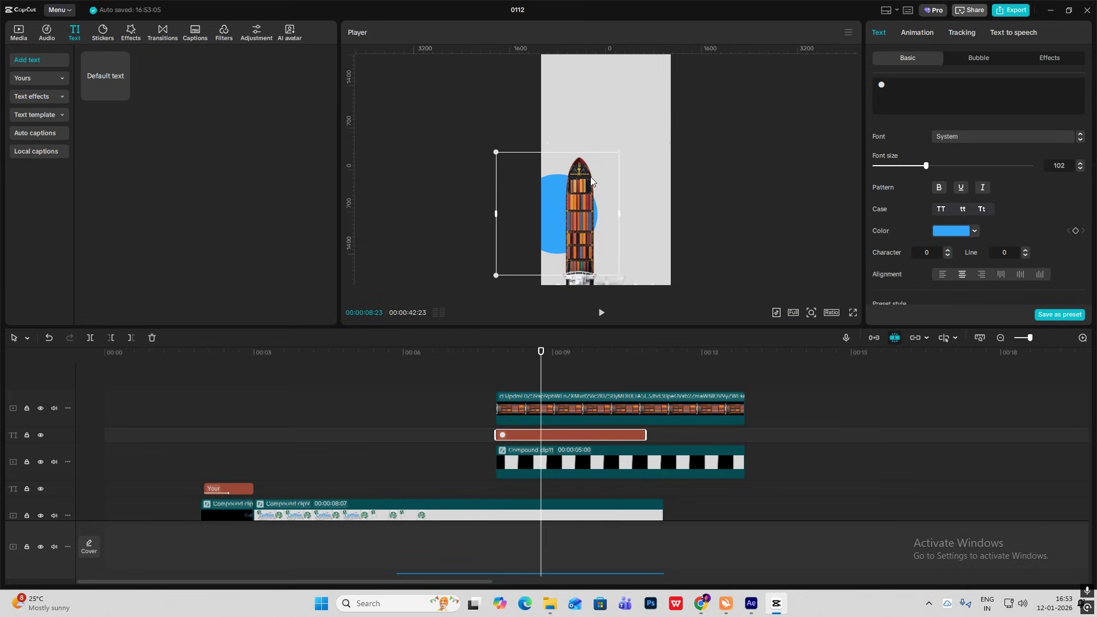
- Move the ship and circle clips together to start at 00:00:08:07, and select the circle clip
{"action": "left_click", "coordinate": [501, 387]}
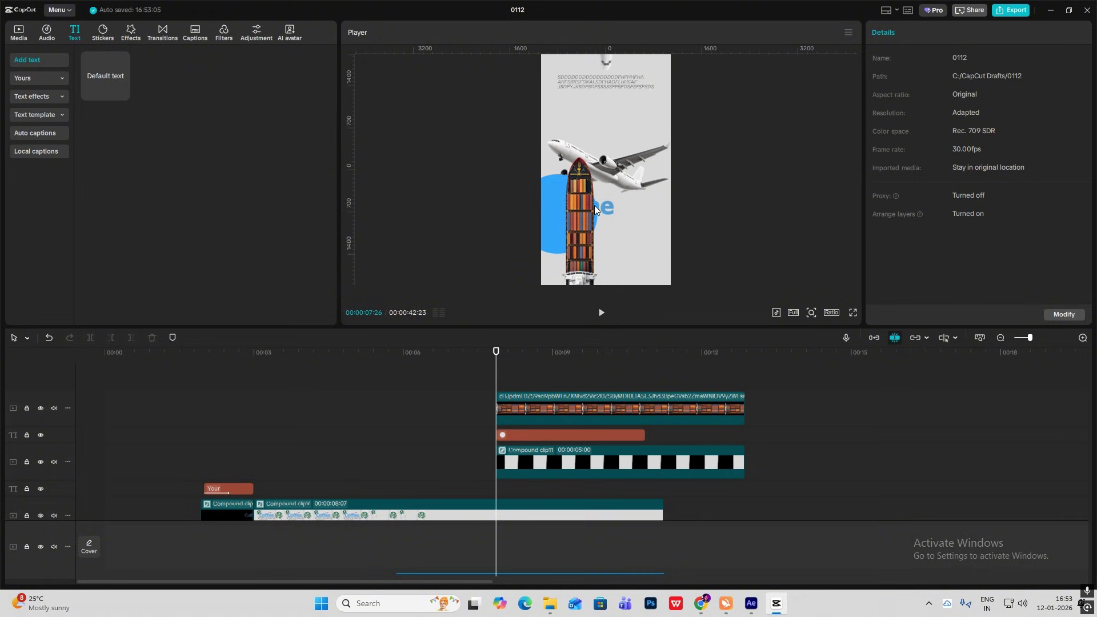
{"action": "left_click_drag", "start_coordinate": [499, 376], "coordinate": [515, 389]}
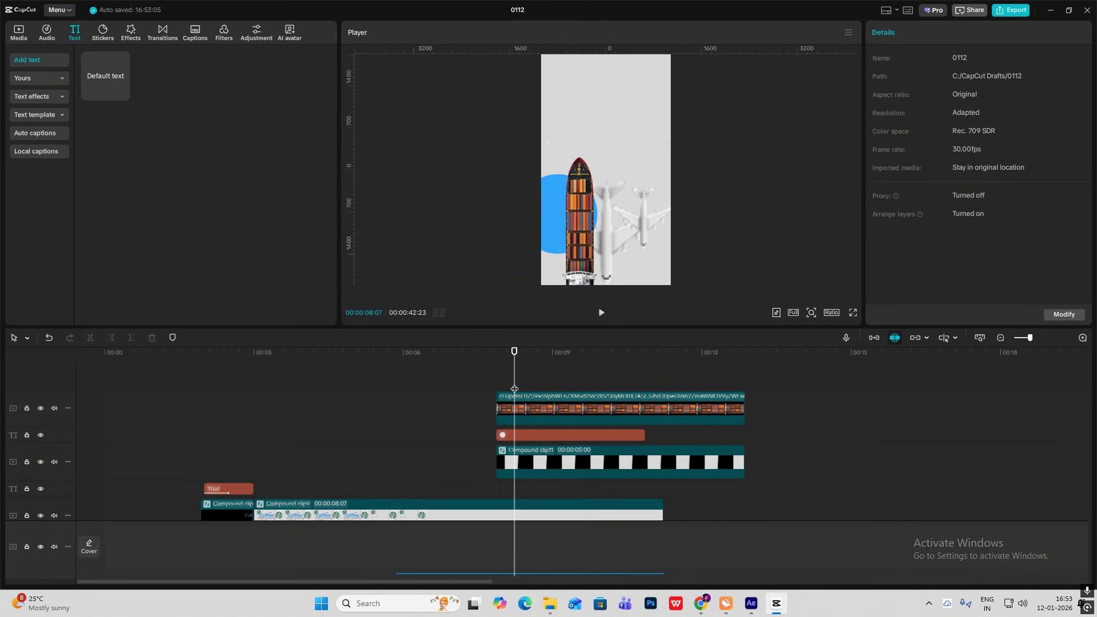
{"action": "left_click_drag", "start_coordinate": [535, 443], "coordinate": [560, 410]}
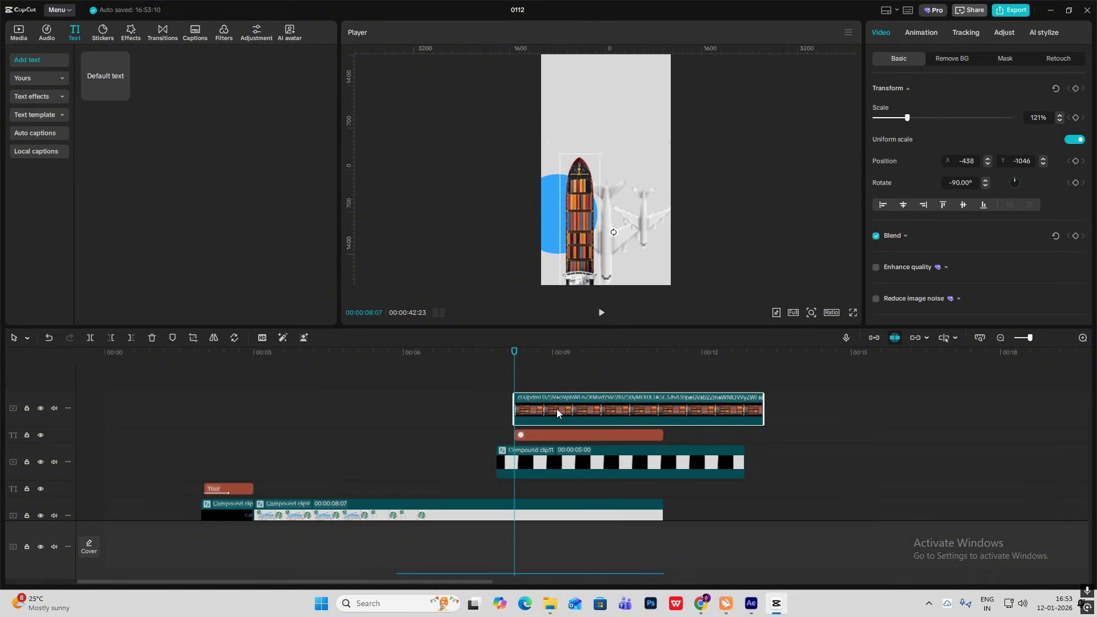
{"action": "left_click", "coordinate": [543, 437]}
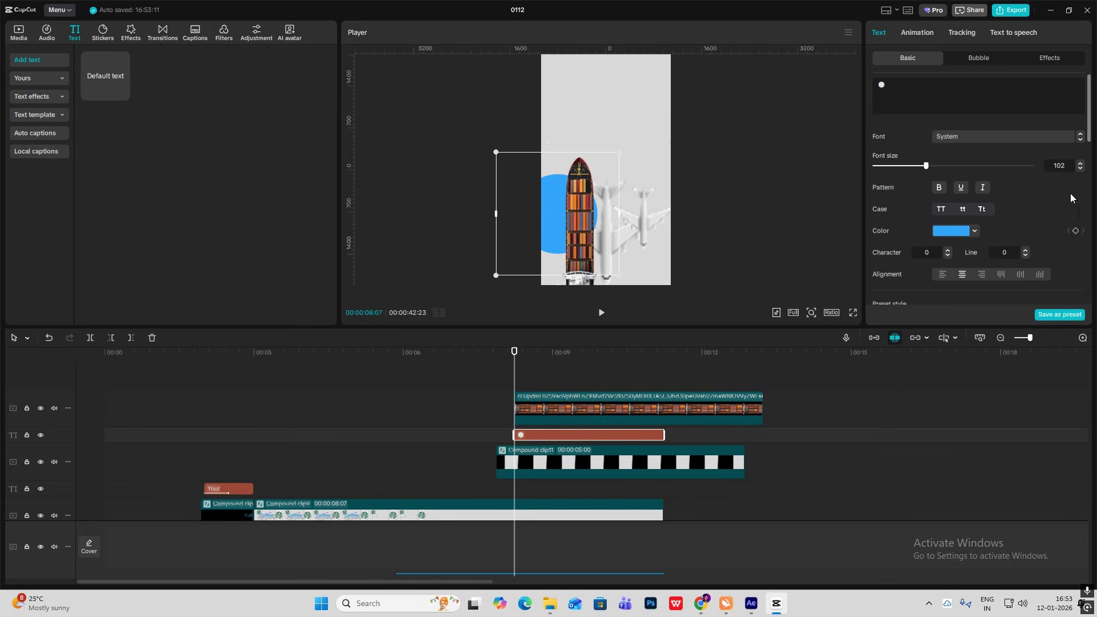
- Add scale keyframes to the blue circle clip at 00:00:08:07 and 00:00:09:07, keeping the scale at 115%
{"action": "scroll", "coordinate": [1005, 218], "scroll_direction": "down", "scroll_amount": 4}
{"action": "scroll", "coordinate": [979, 226], "scroll_direction": "down", "scroll_amount": 3}
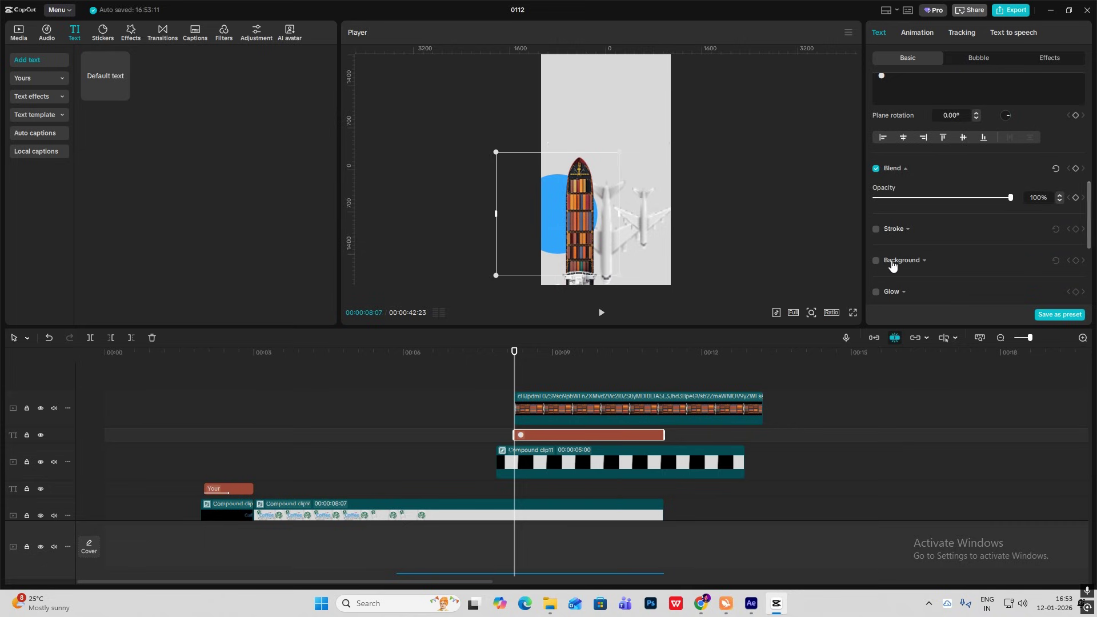
{"action": "scroll", "coordinate": [897, 269], "scroll_direction": "up", "scroll_amount": 3}
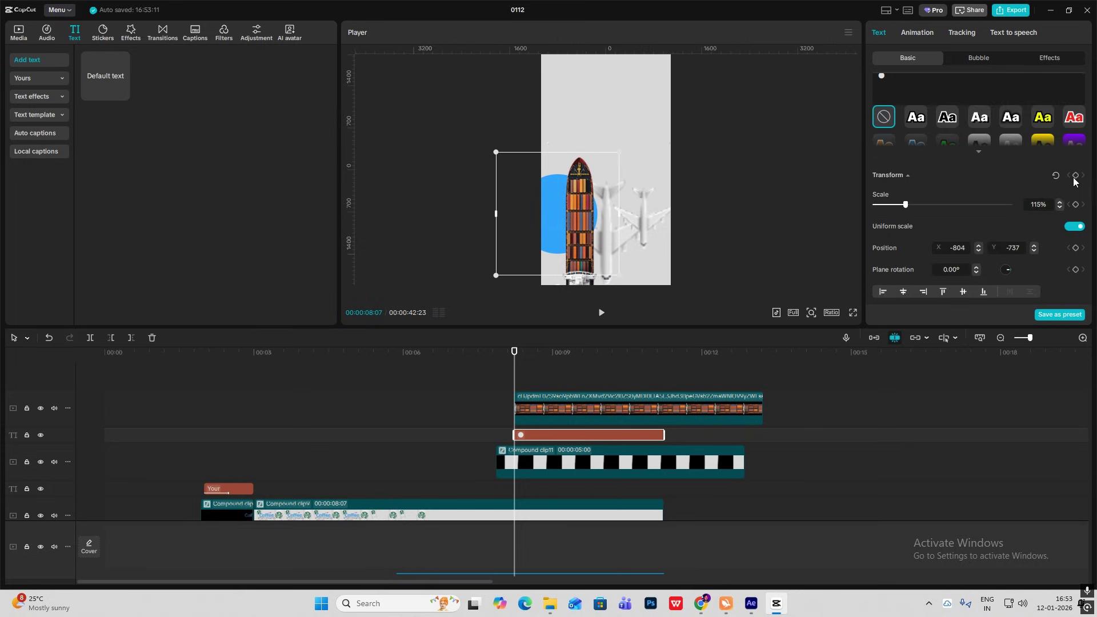
{"action": "scroll", "coordinate": [966, 245], "scroll_direction": "down", "scroll_amount": 2}
{"action": "scroll", "coordinate": [977, 246], "scroll_direction": "up", "scroll_amount": 1}
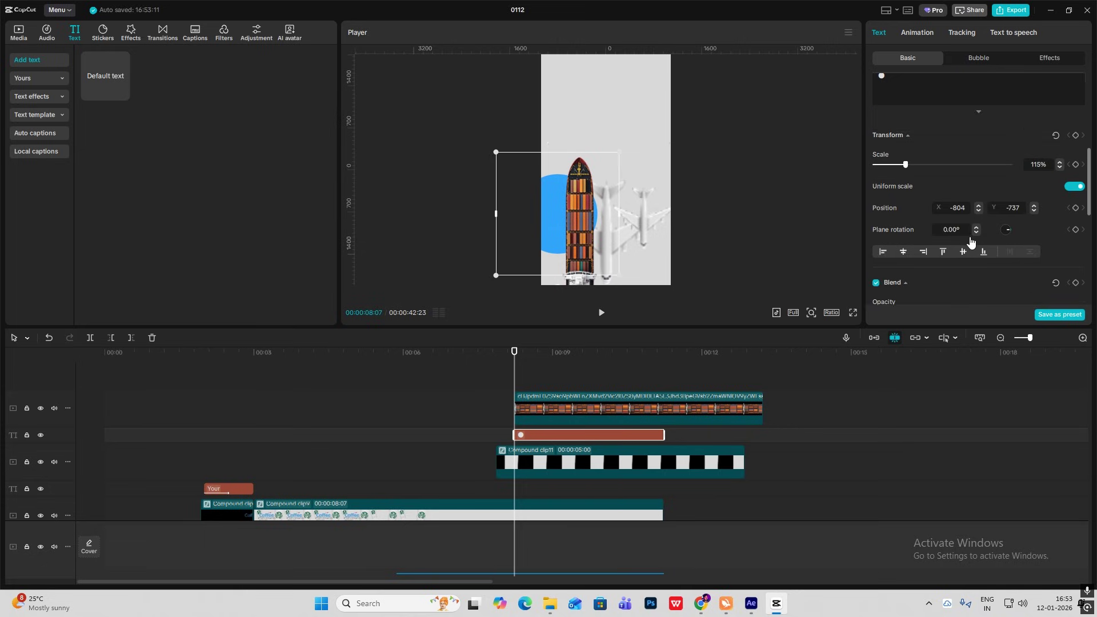
{"action": "left_click", "coordinate": [1075, 165]}
{"action": "left_click_drag", "start_coordinate": [514, 380], "coordinate": [564, 390]}
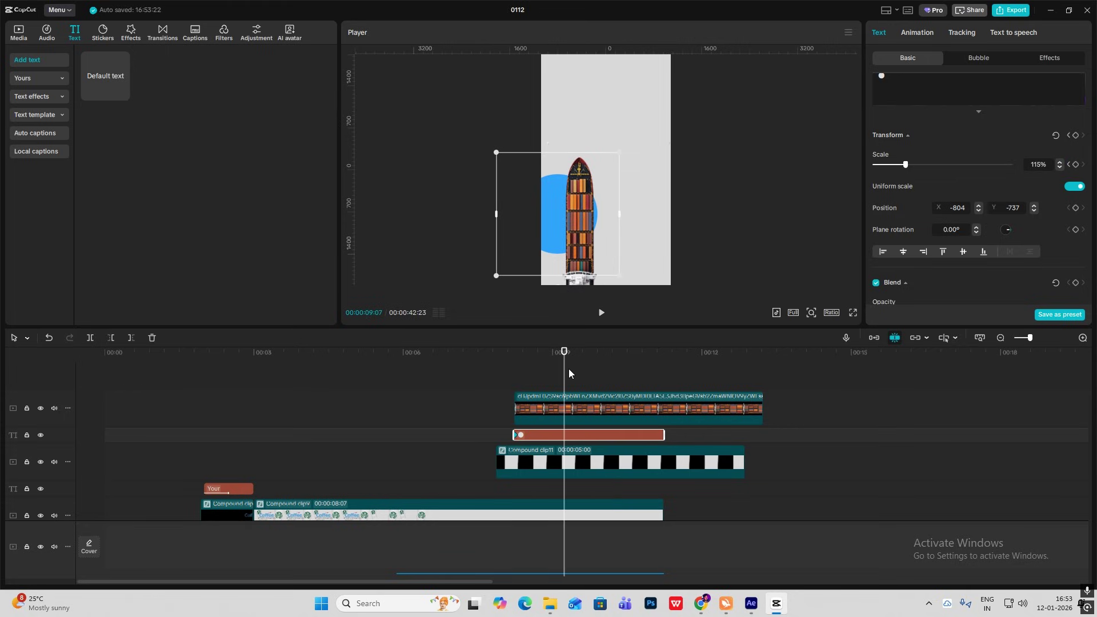
{"action": "left_click", "coordinate": [1075, 165]}
- Shrink the circle to 5% scale at the 00:00:08:07 keyframe and apply the Cubic Out curve to its scale animation
{"action": "left_click_drag", "start_coordinate": [565, 385], "coordinate": [514, 384]}
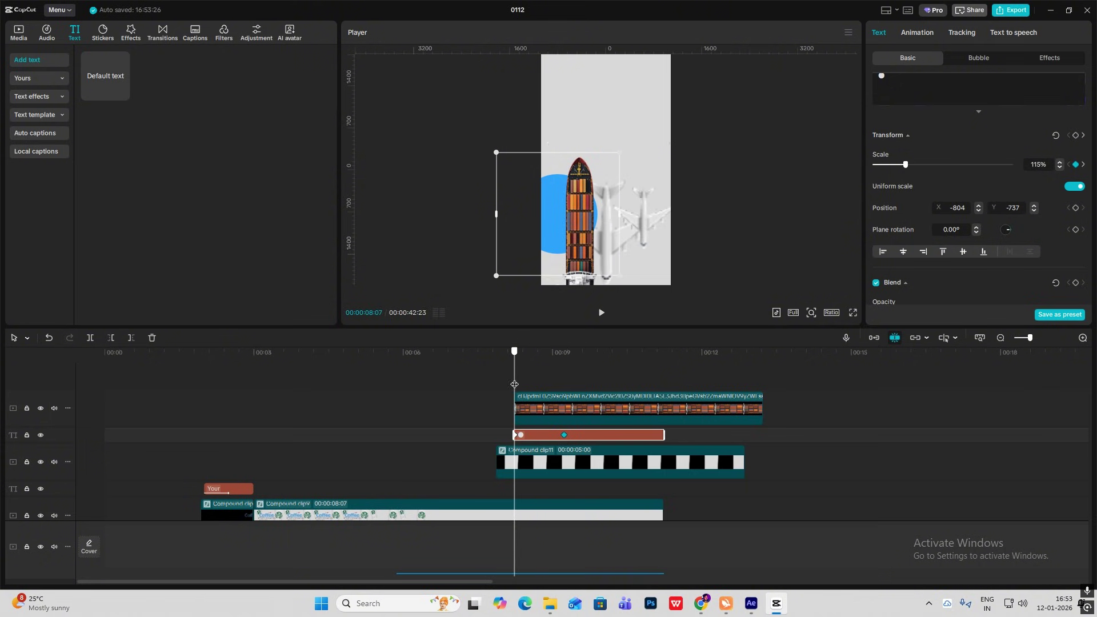
{"action": "left_click_drag", "start_coordinate": [619, 152], "coordinate": [496, 264]}
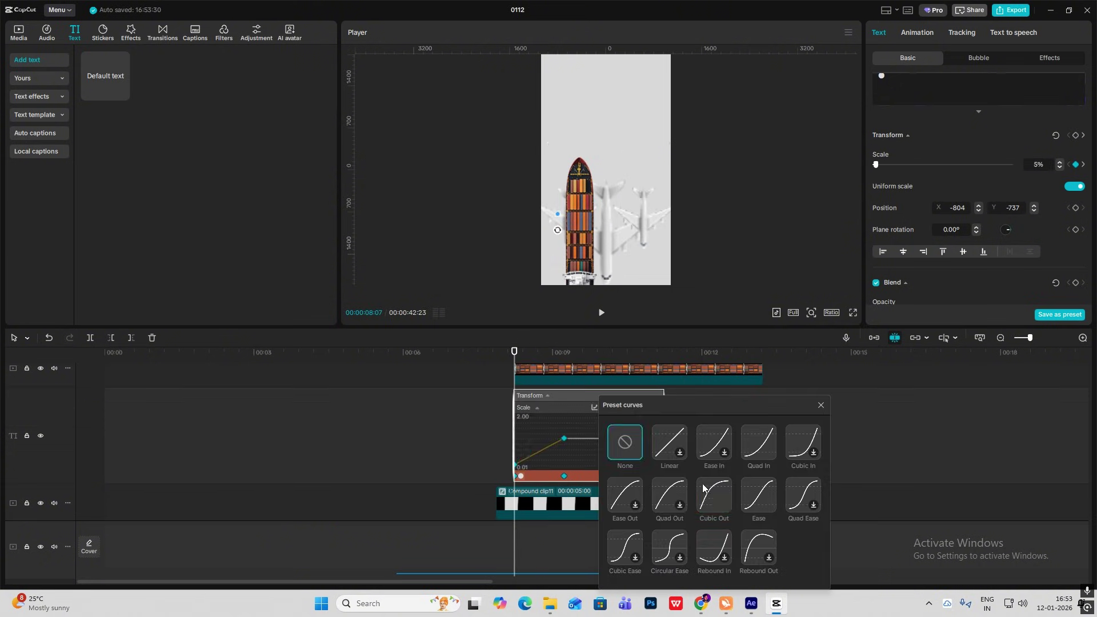
{"action": "left_click", "coordinate": [709, 496]}
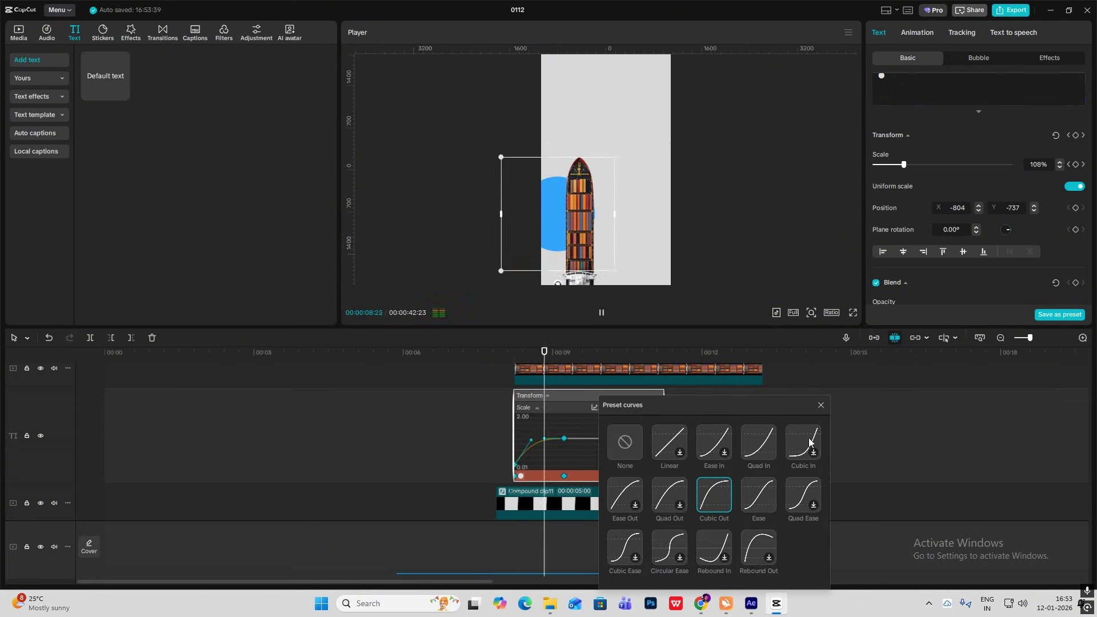
{"action": "left_click", "coordinate": [823, 408]}
- Apply the Slide Up entrance animation to the container ship clip with a duration of 0.9 s
{"action": "left_click", "coordinate": [521, 395]}
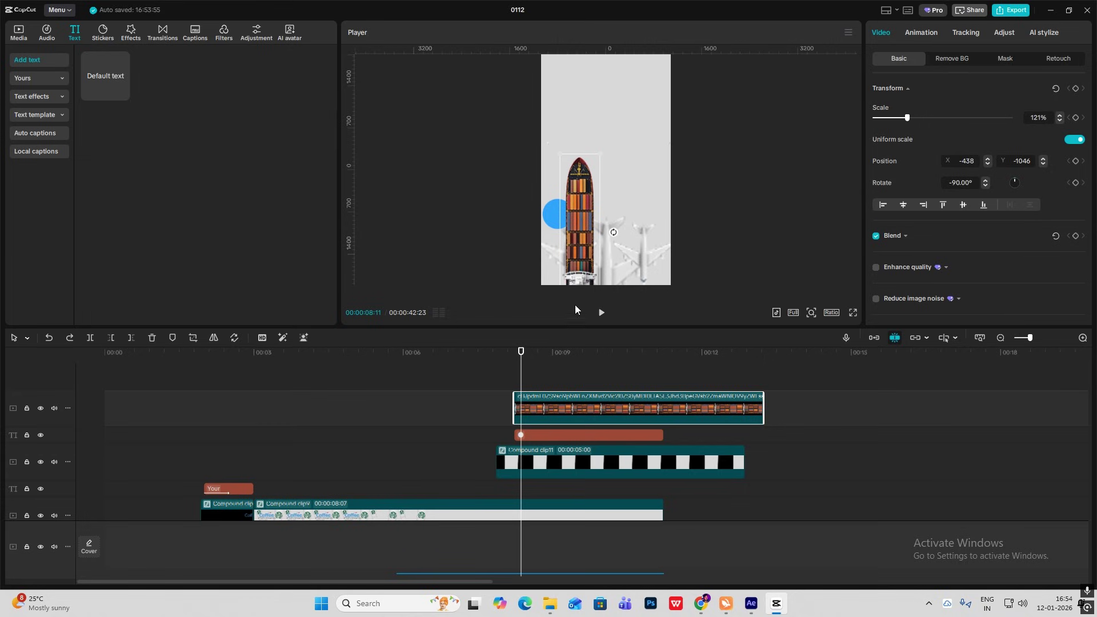
{"action": "left_click", "coordinate": [932, 32]}
{"action": "left_click", "coordinate": [883, 32]}
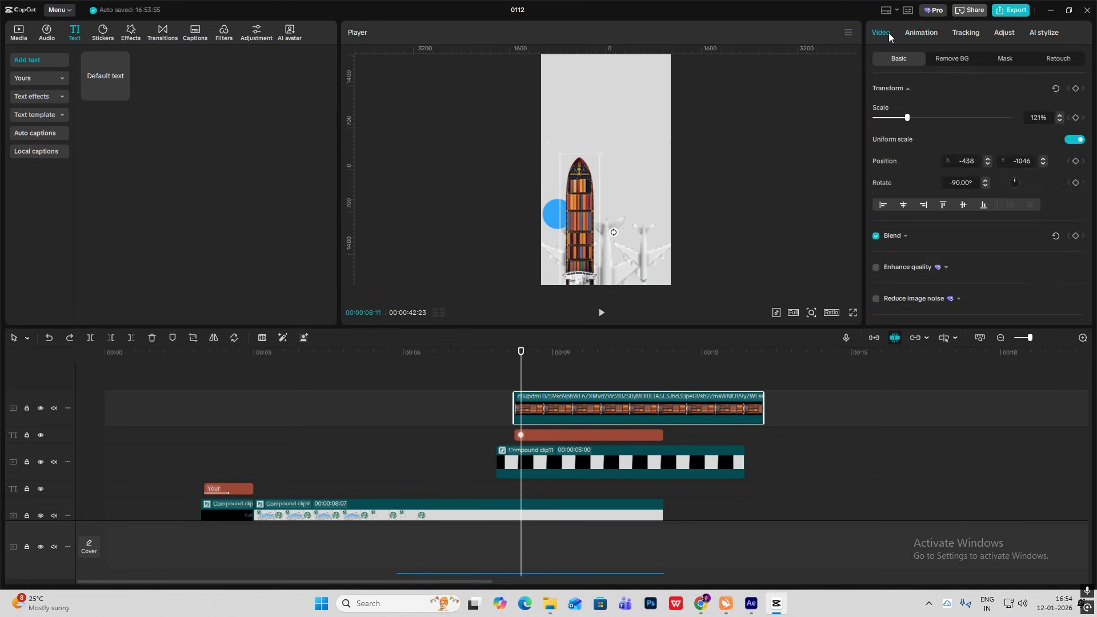
{"action": "left_click", "coordinate": [928, 32]}
{"action": "left_click", "coordinate": [913, 59]}
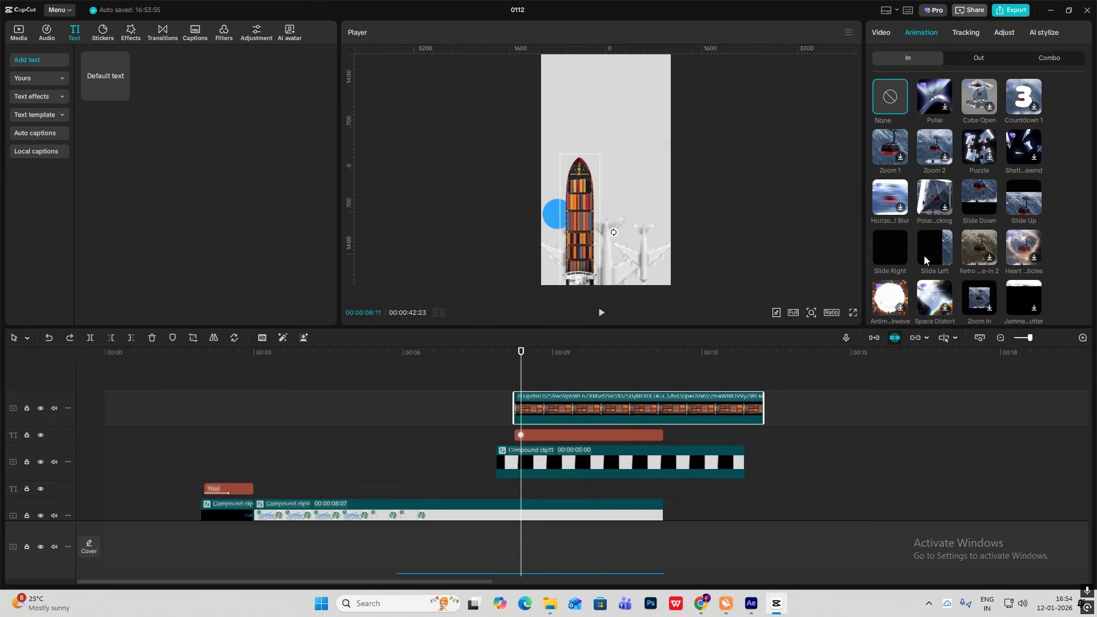
{"action": "left_click", "coordinate": [1023, 202]}
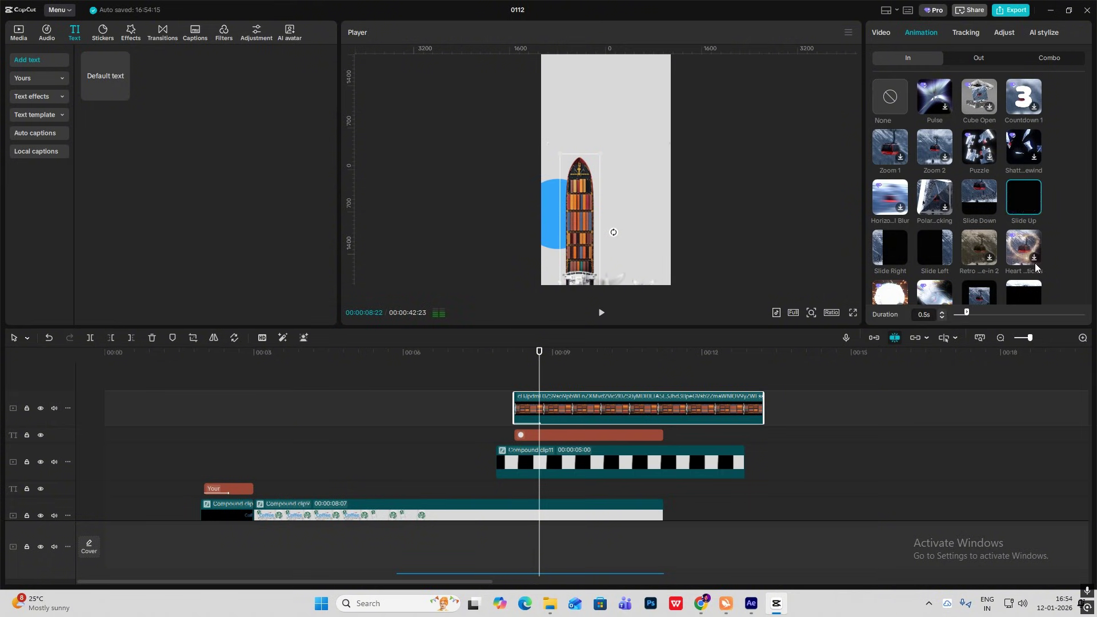
{"action": "left_click_drag", "start_coordinate": [975, 316], "coordinate": [978, 313]}
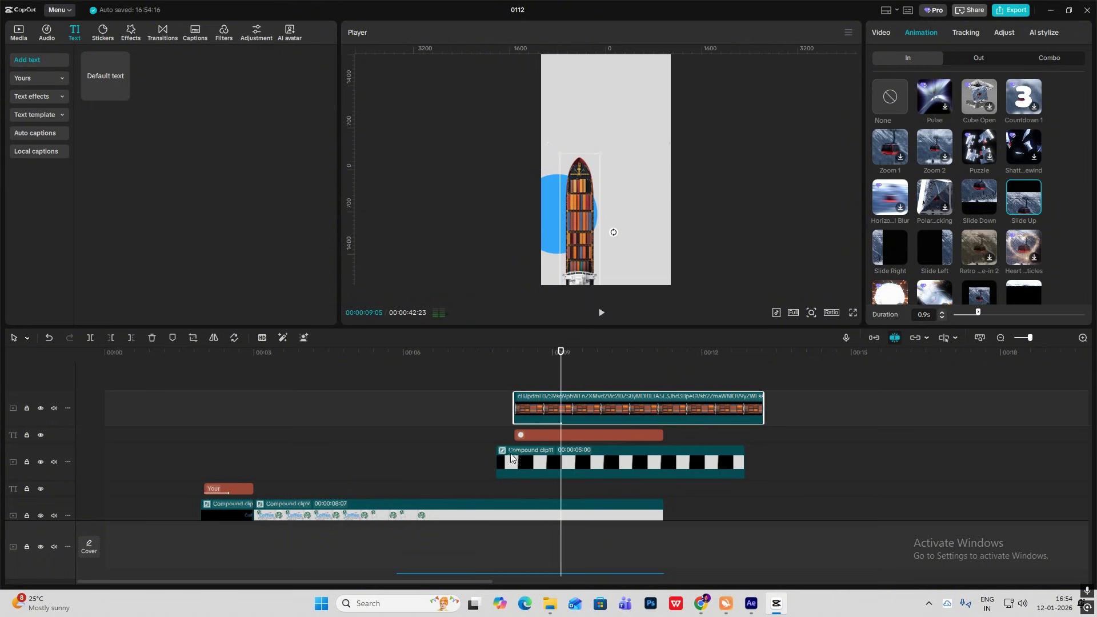
- Preview the ship scene from 00:00:07:10 and examine the sea freight scene and the remainder of the reference Instagram clip
{"action": "left_click", "coordinate": [478, 444]}
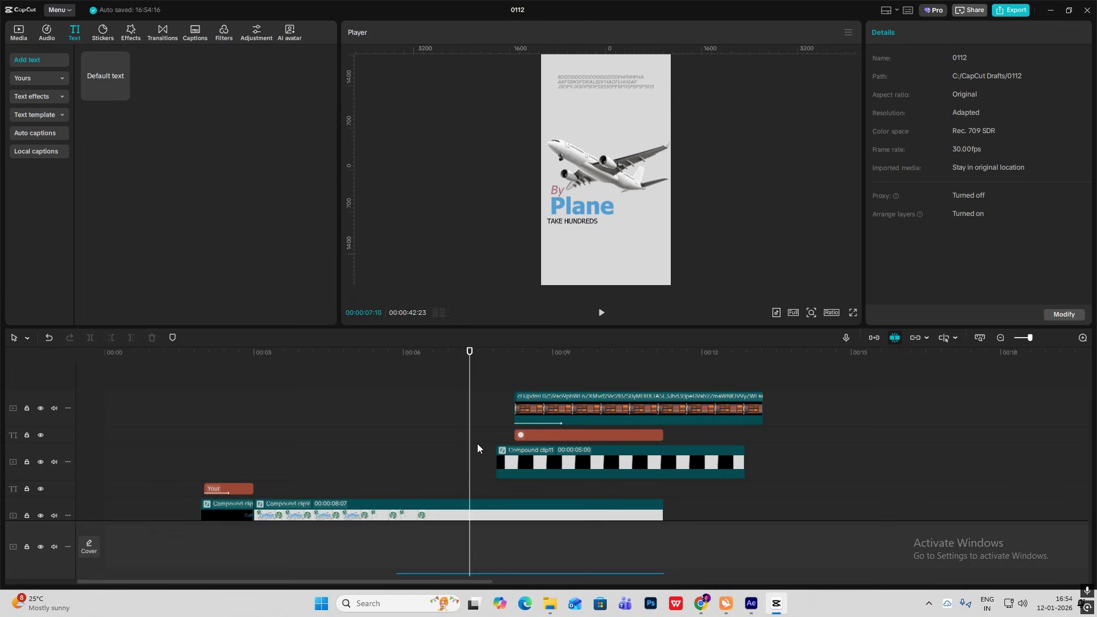
{"action": "key", "text": "space"}
{"action": "left_click", "coordinate": [1020, 338]}
{"action": "left_click", "coordinate": [533, 446]}
{"action": "left_click_drag", "start_coordinate": [533, 447], "coordinate": [563, 461]}
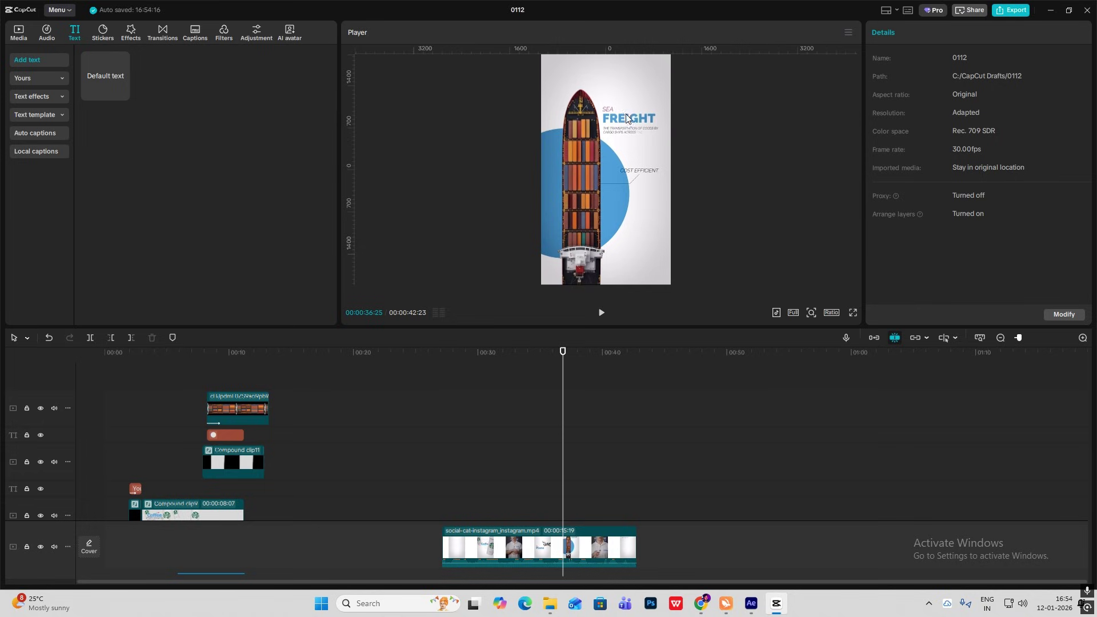
{"action": "left_click_drag", "start_coordinate": [571, 400], "coordinate": [578, 400]}
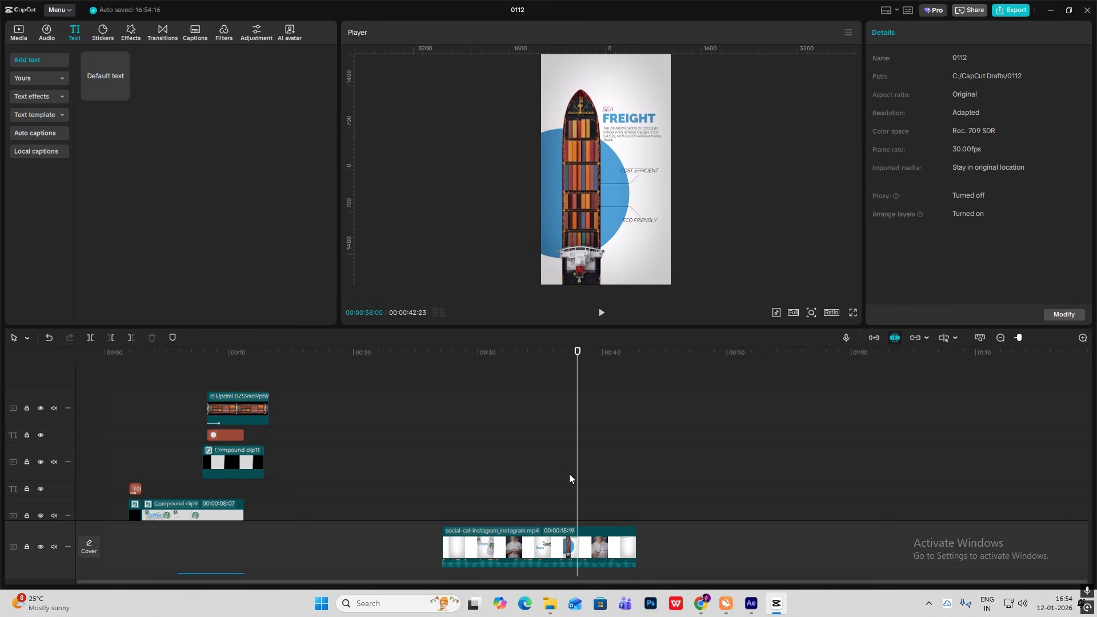
{"action": "left_click_drag", "start_coordinate": [577, 480], "coordinate": [633, 496]}
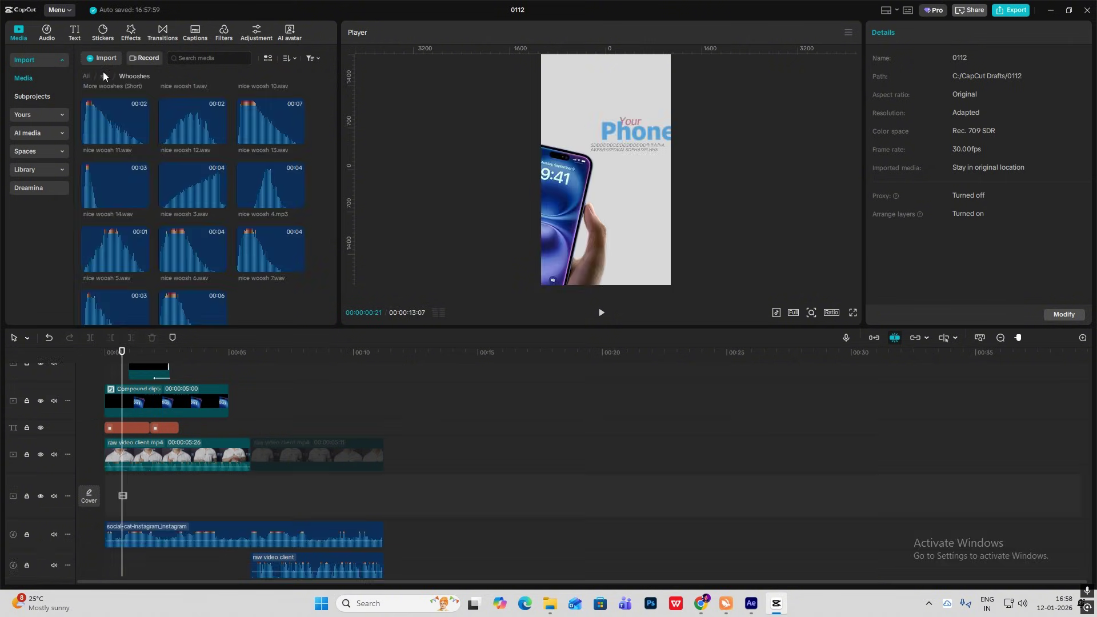
- Return from the Whooshes folder to the sfx folder in the imported media
{"action": "left_click", "coordinate": [105, 76]}
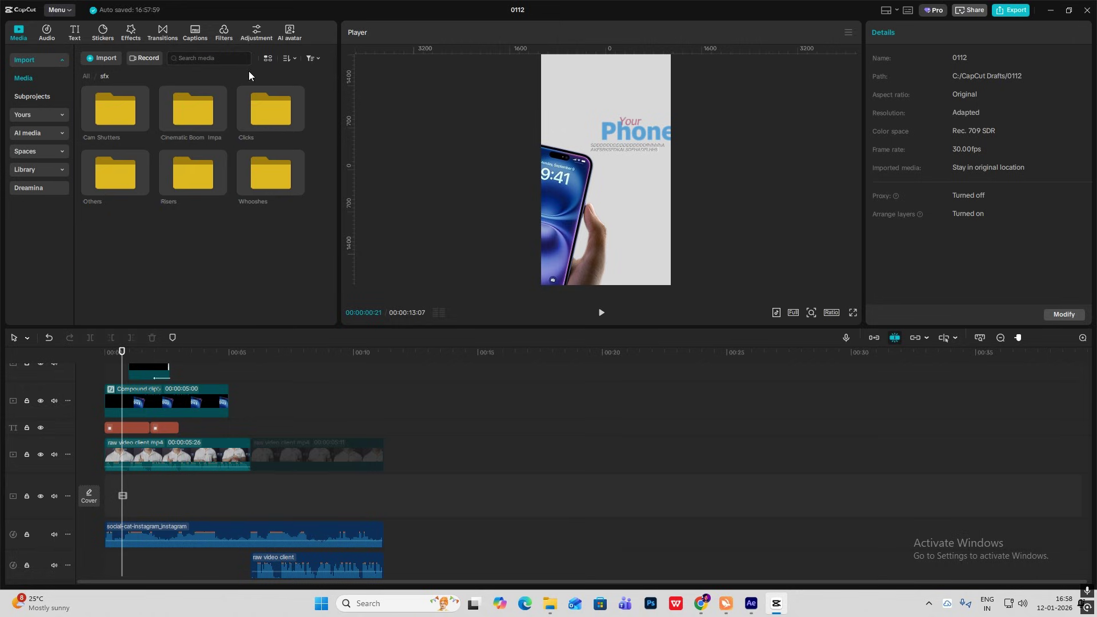